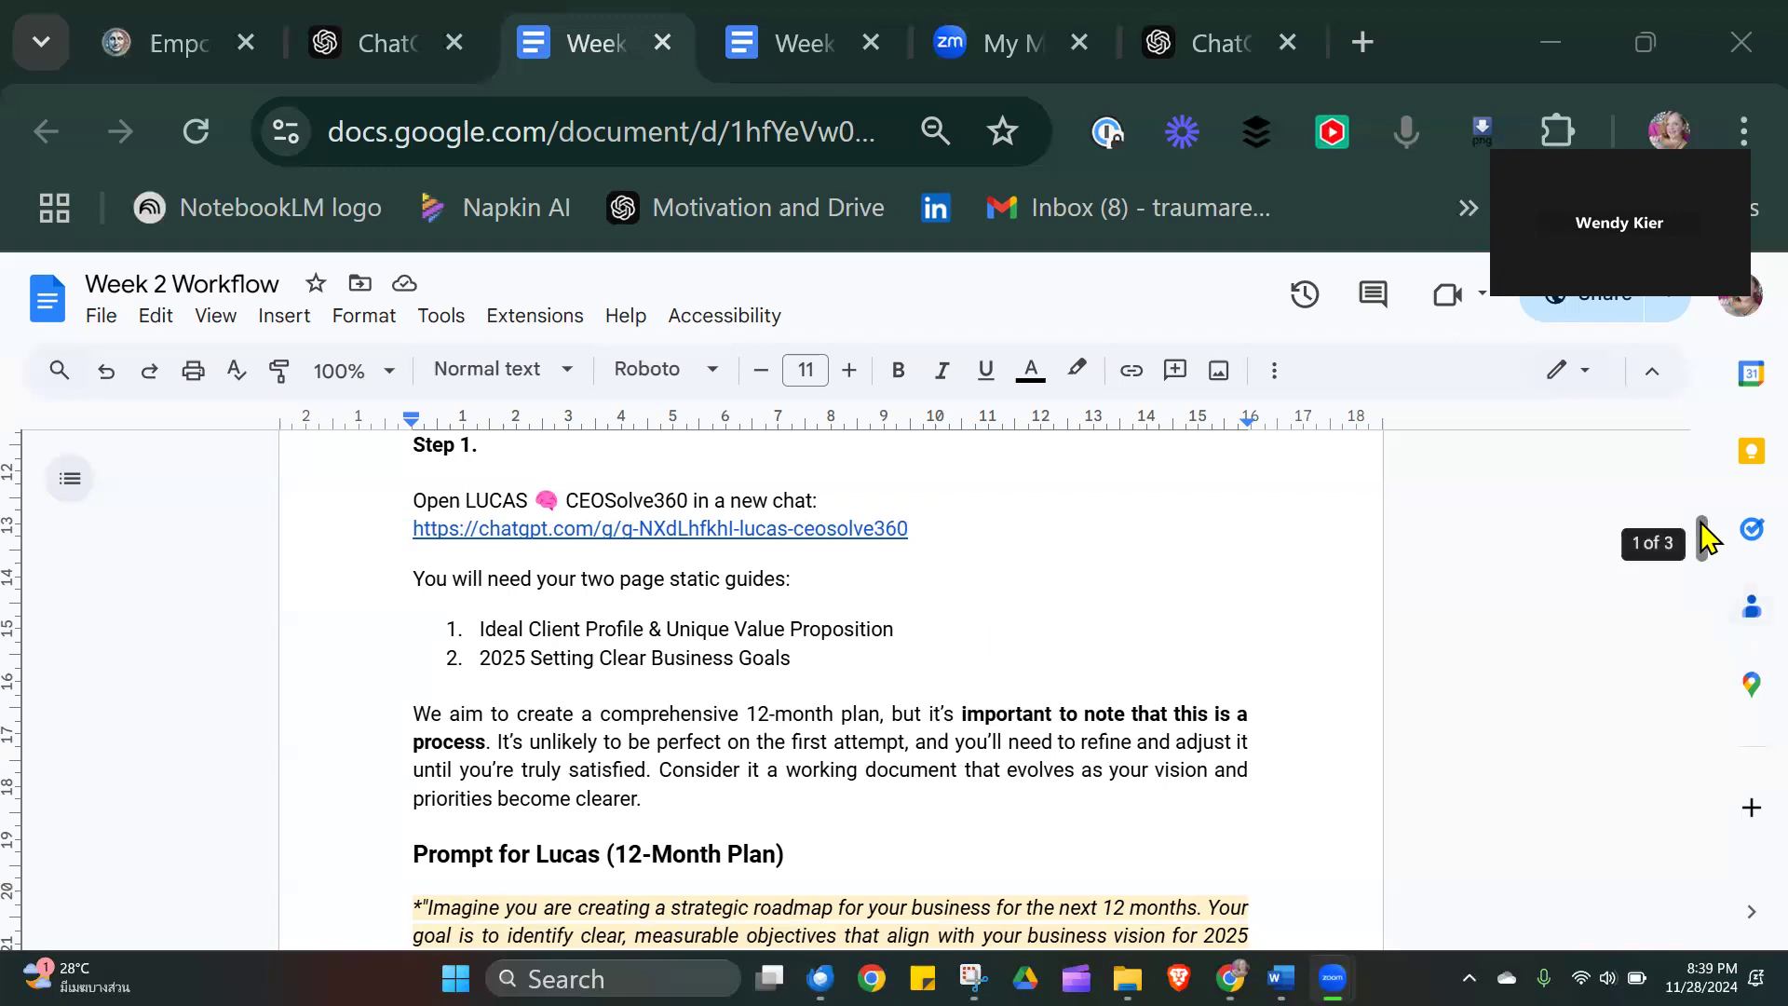
Copy the highlighted Prompt for Lucas (12-Month Plan), including its example output table, from the Week 2 Workflow document.
left_click_drag(1704, 540, 1706, 580)
left_click_drag(413, 518, 1082, 739)
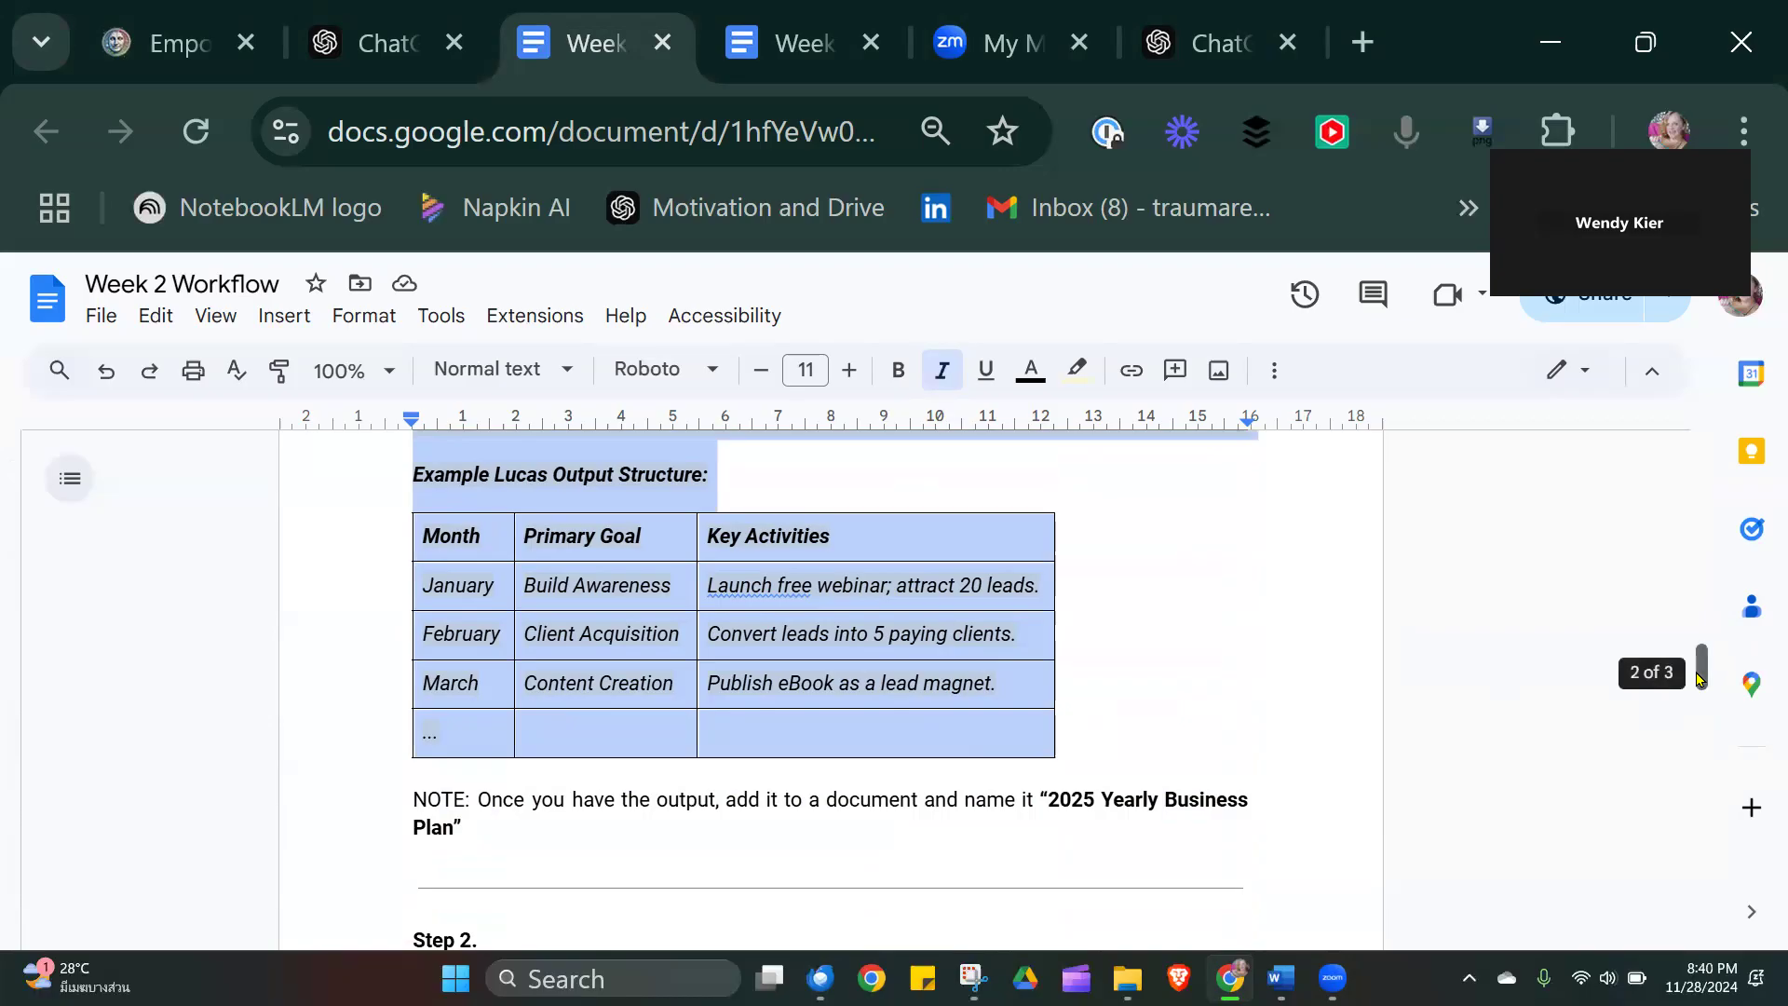
left_click_drag(1700, 678, 1732, 549)
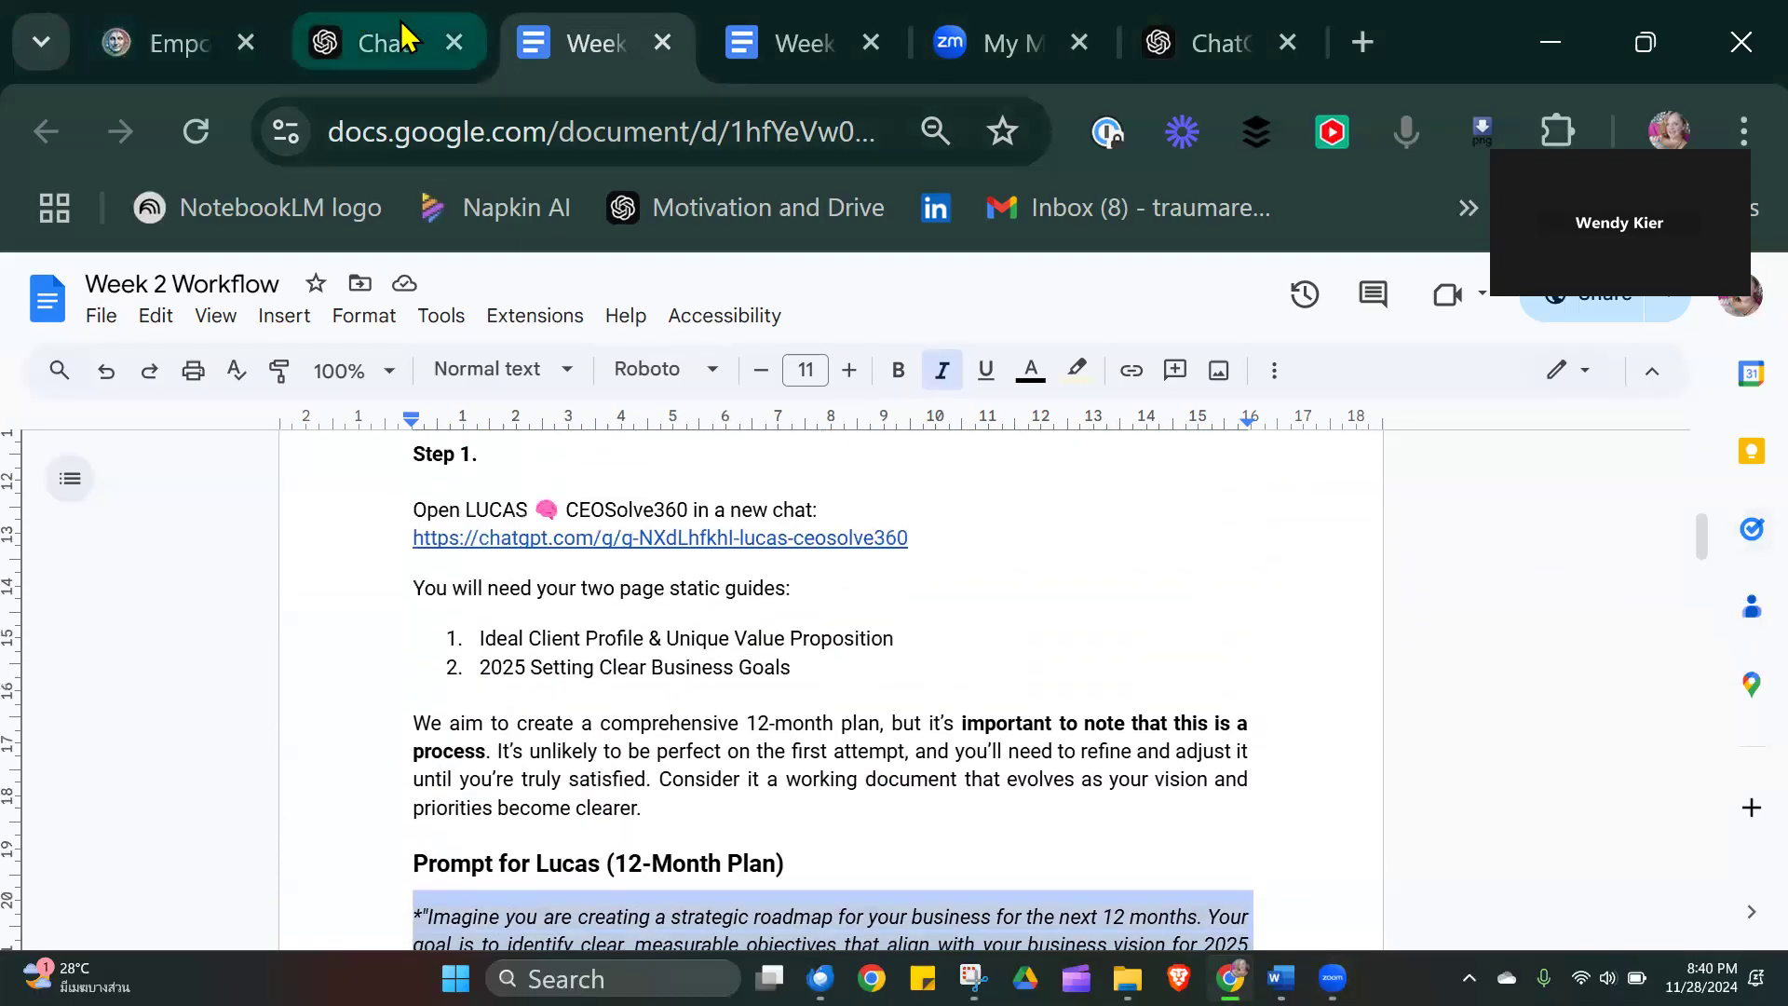
Send the copied prompt to LUCAS CEOSolve360 with "Ideal Clients and What Sets You Apart (3)" and the Two-Page Strategic Guide attached from the 2025 folder.
left_click(400, 34)
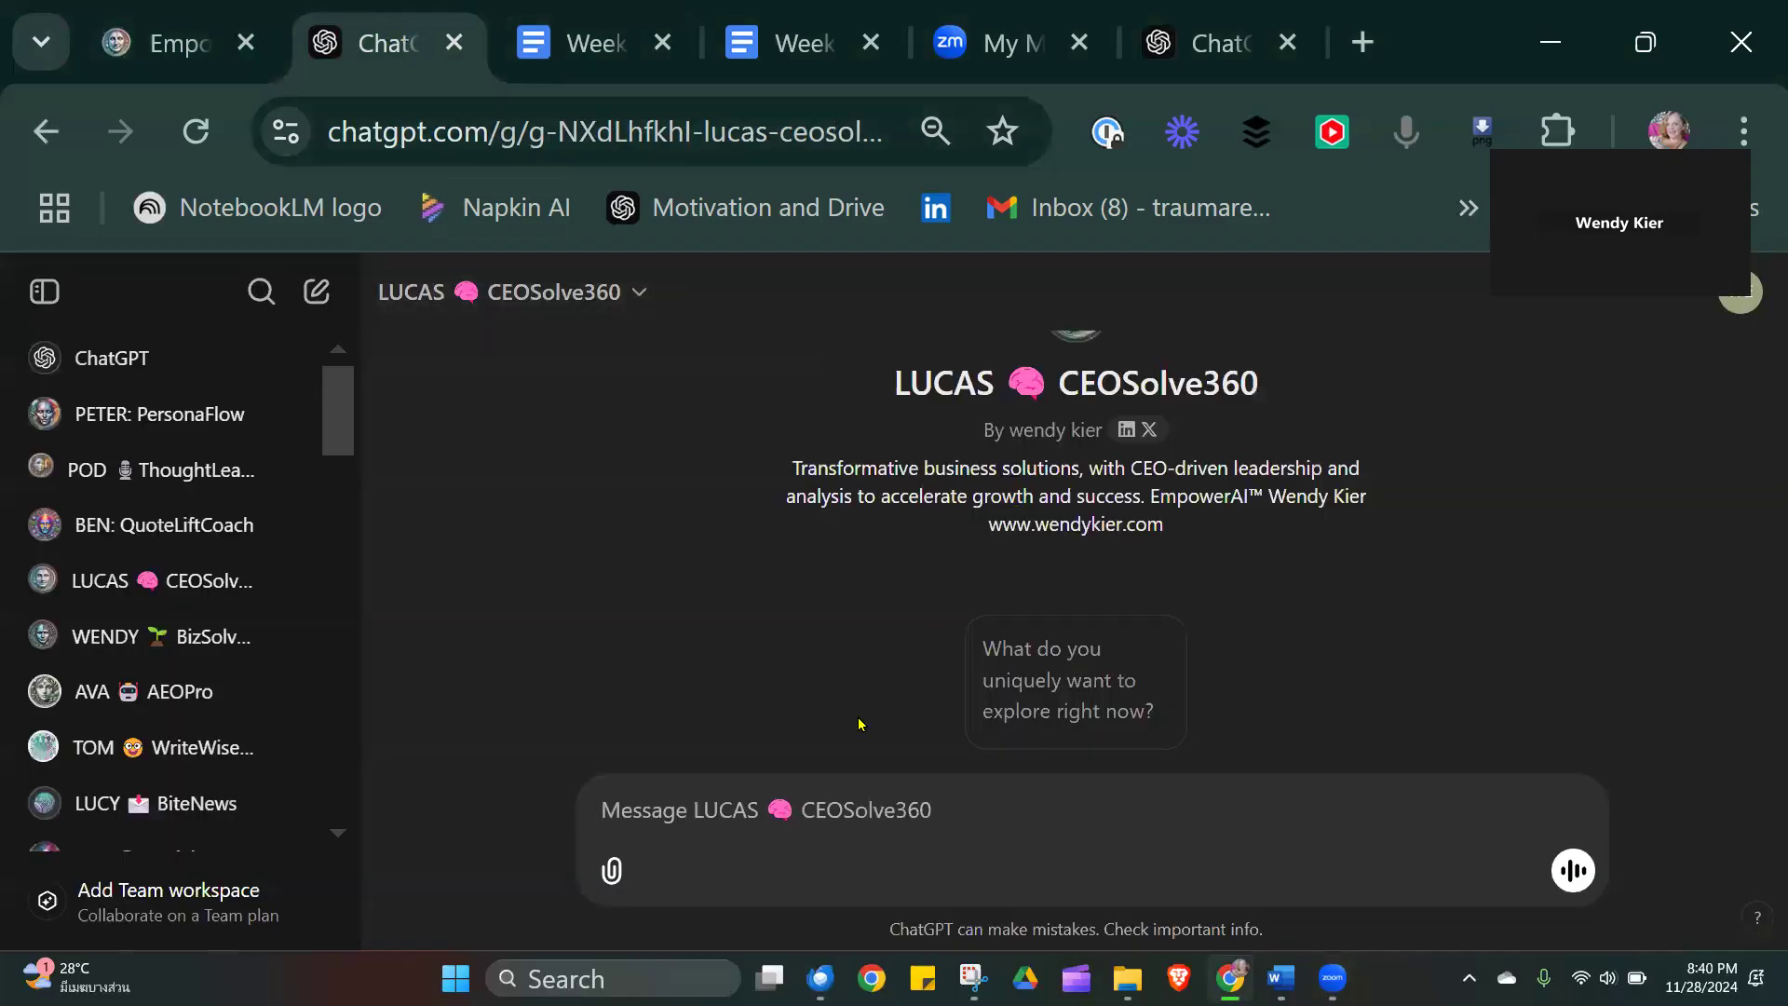
left_click(613, 873)
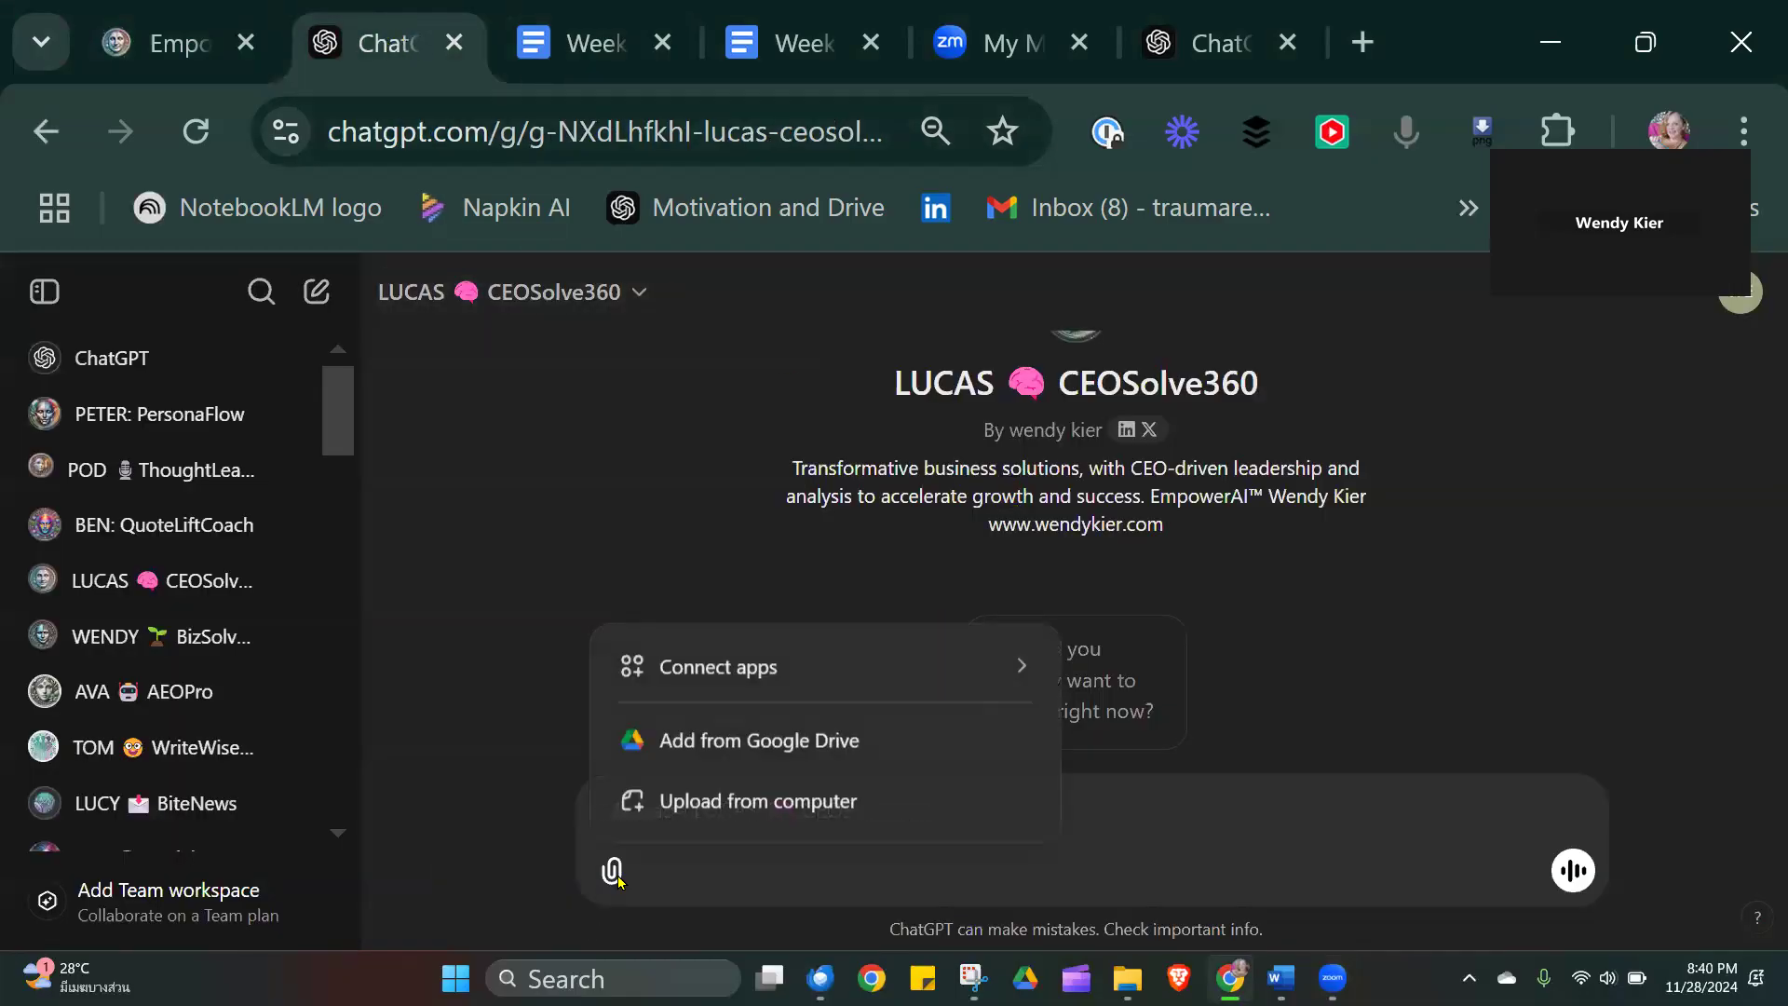
left_click(762, 808)
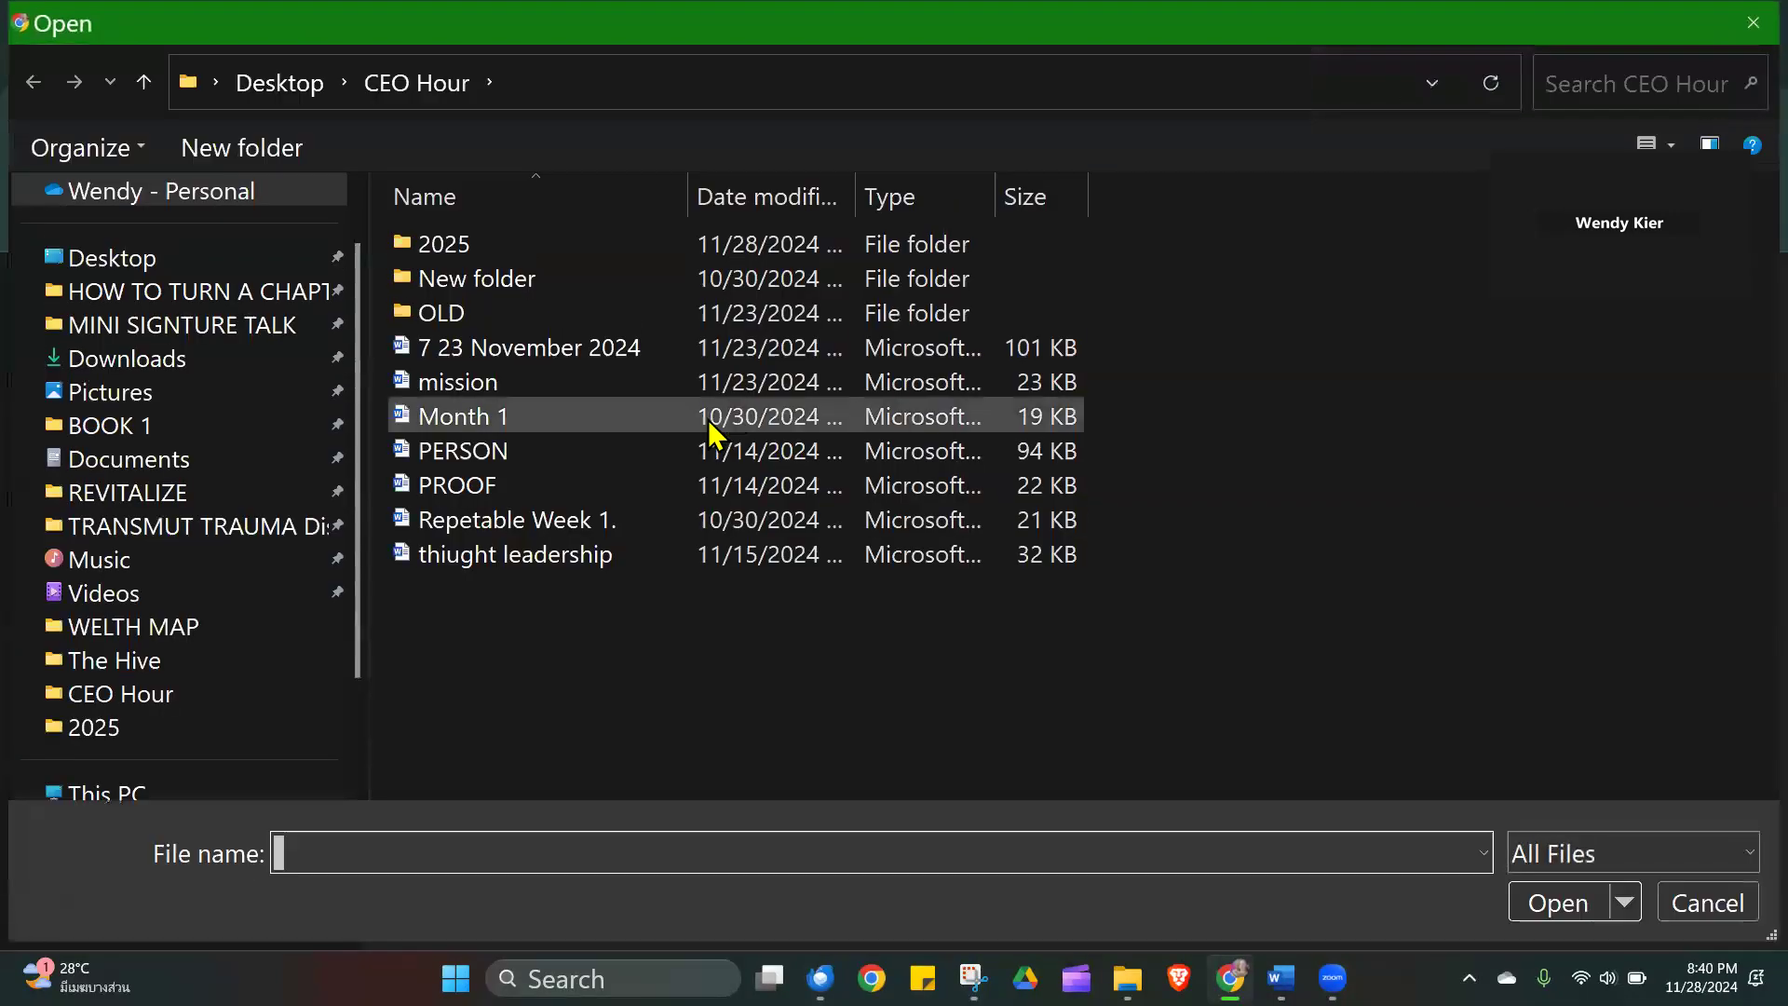
double_click(530, 247)
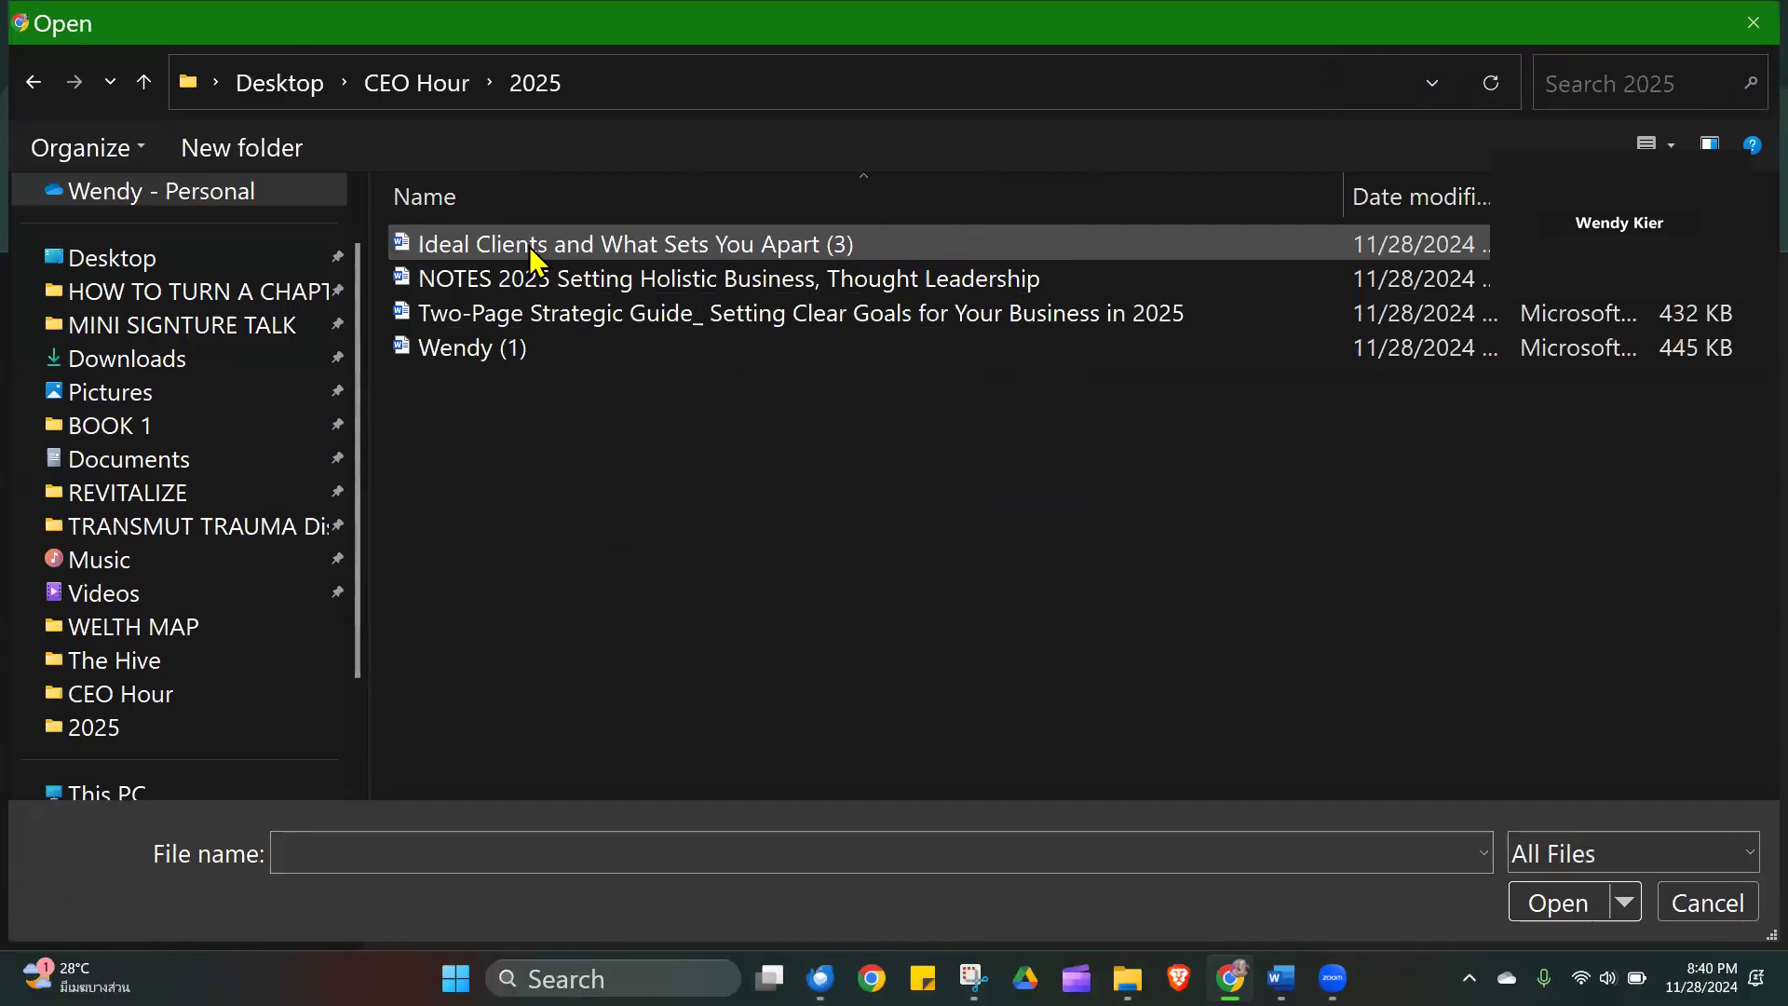
left_click(529, 245)
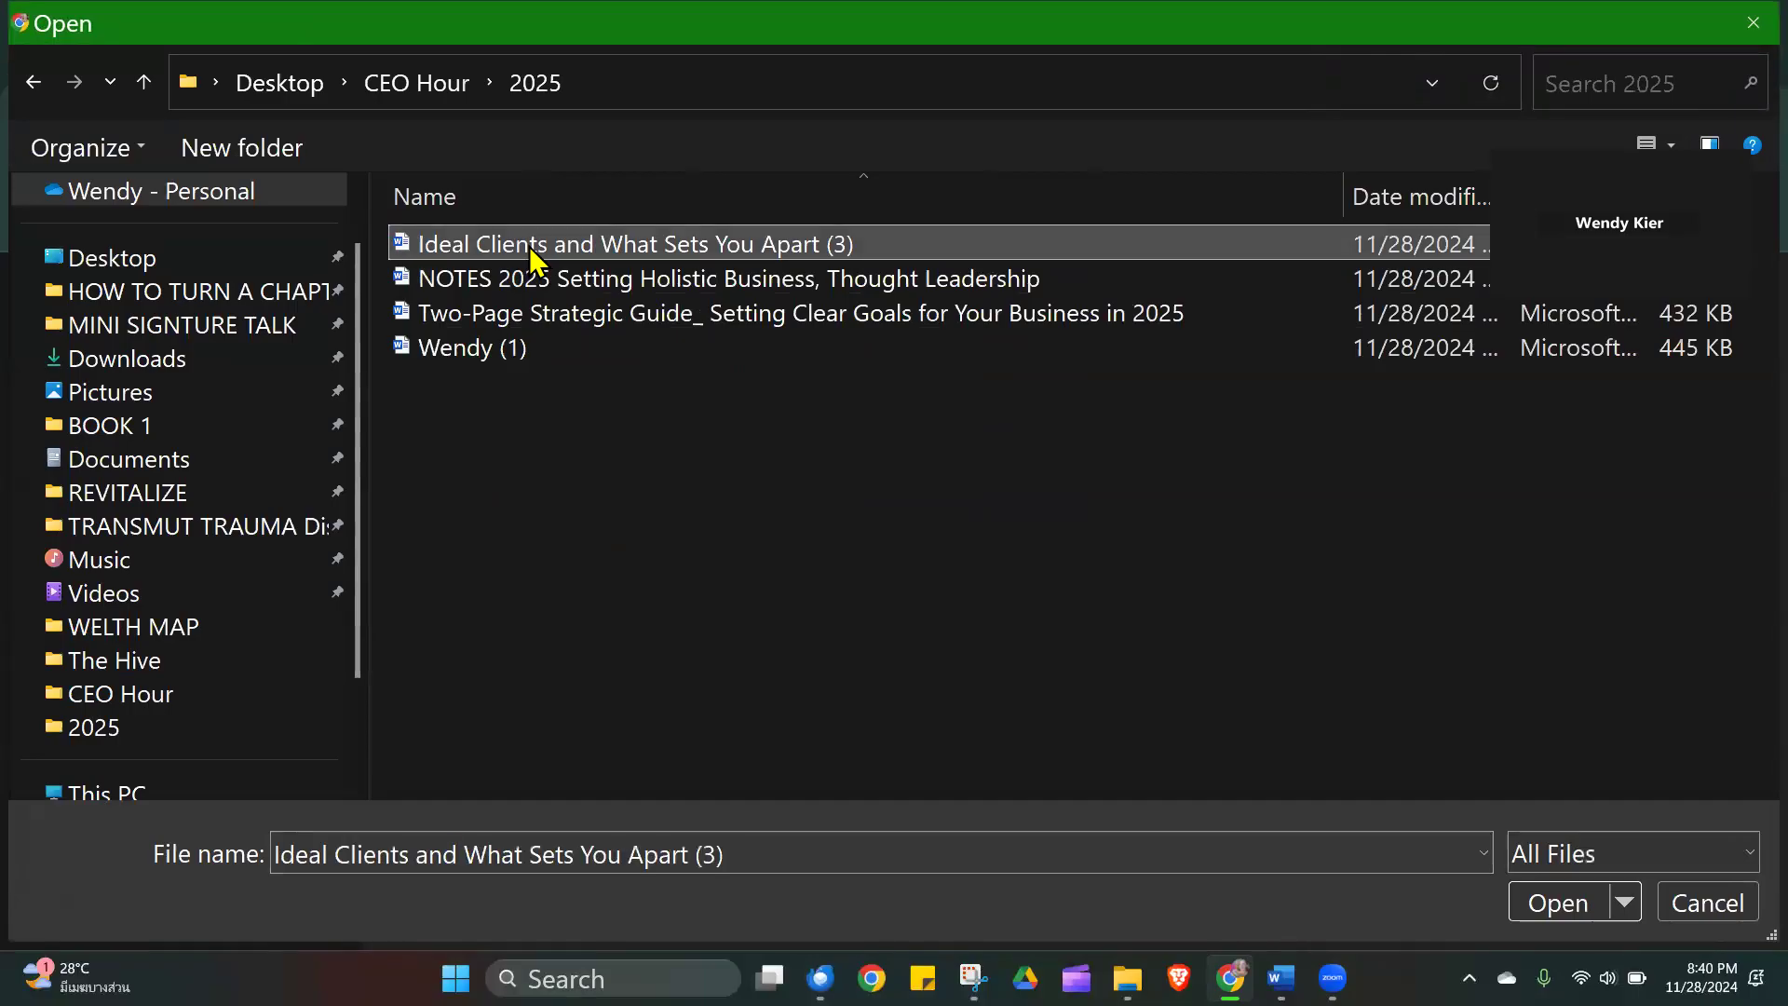
left_click(619, 324, "ctrl")
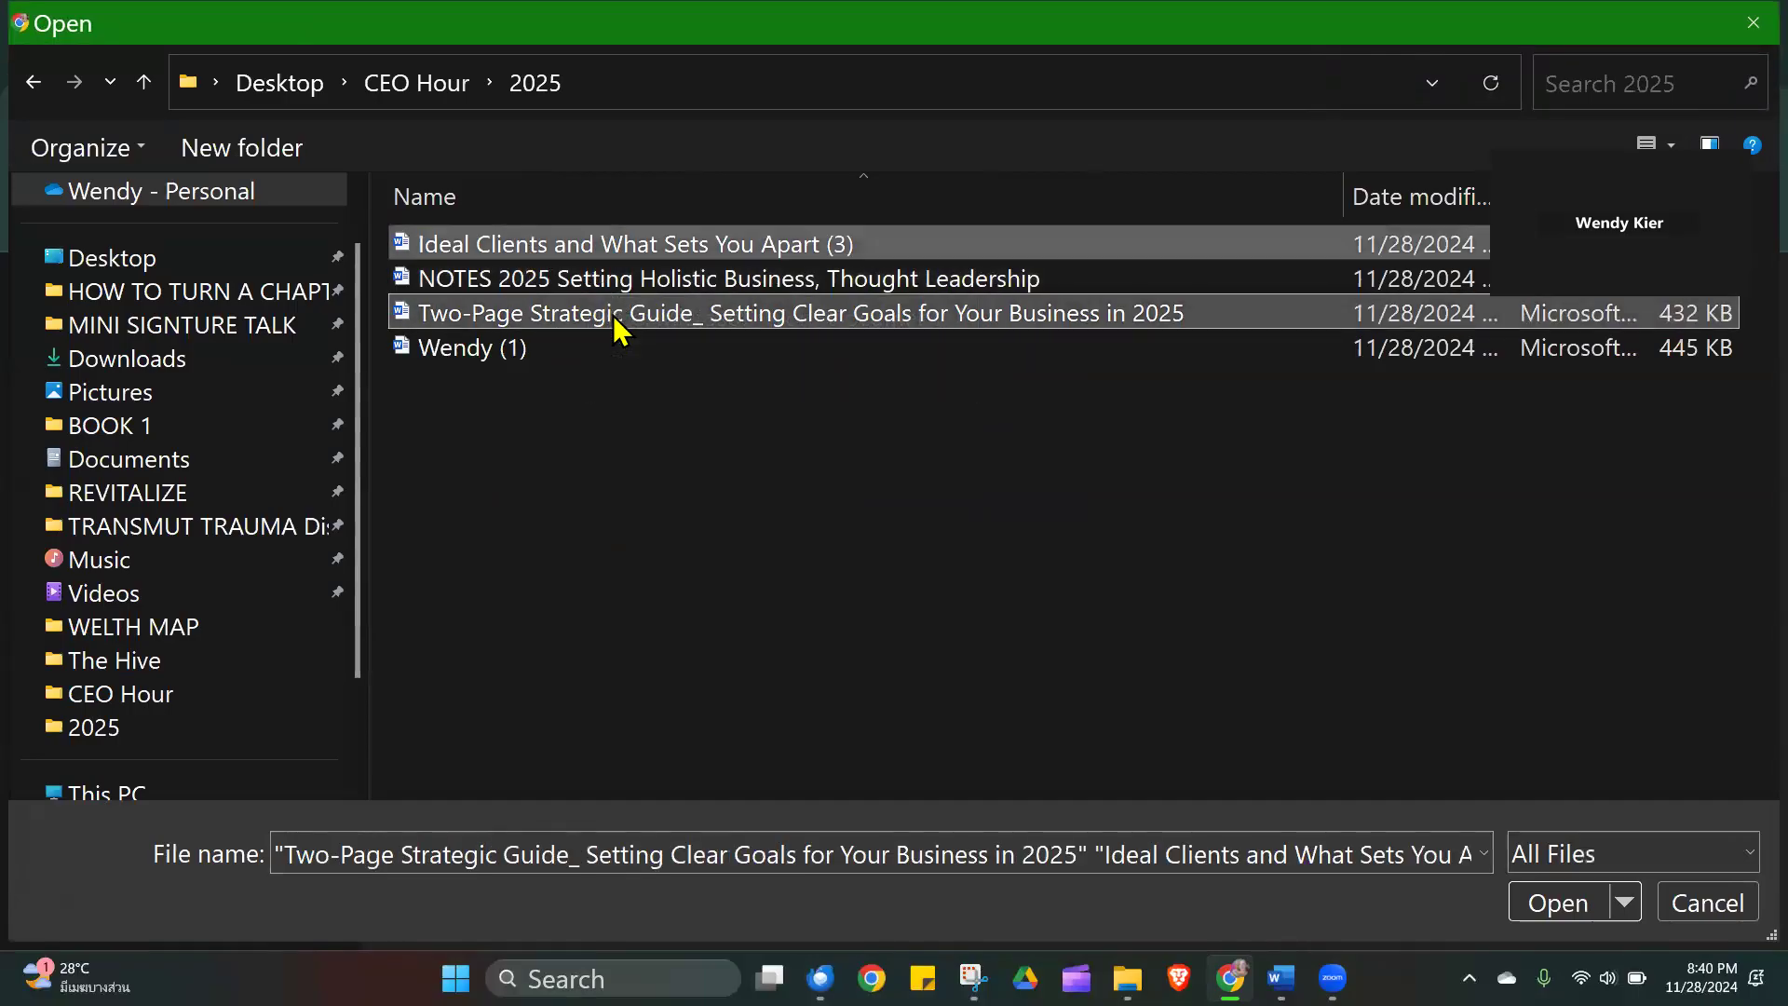
left_click(1560, 905)
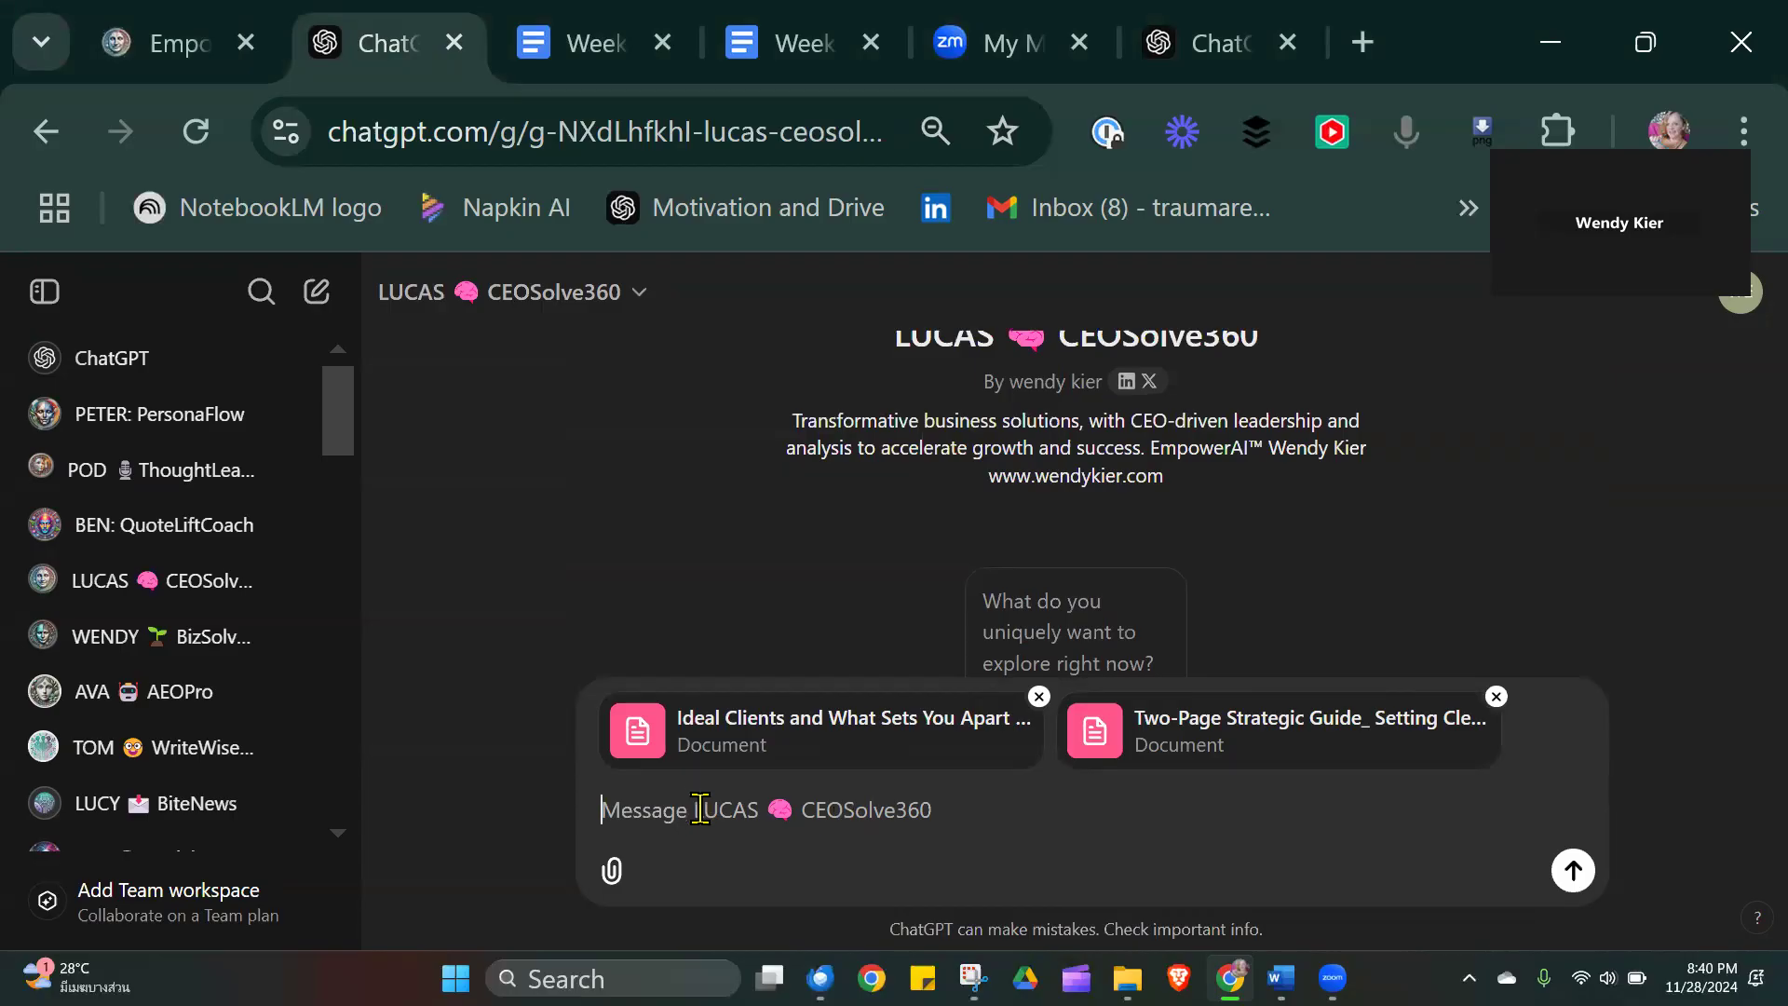
key("ctrl+v")
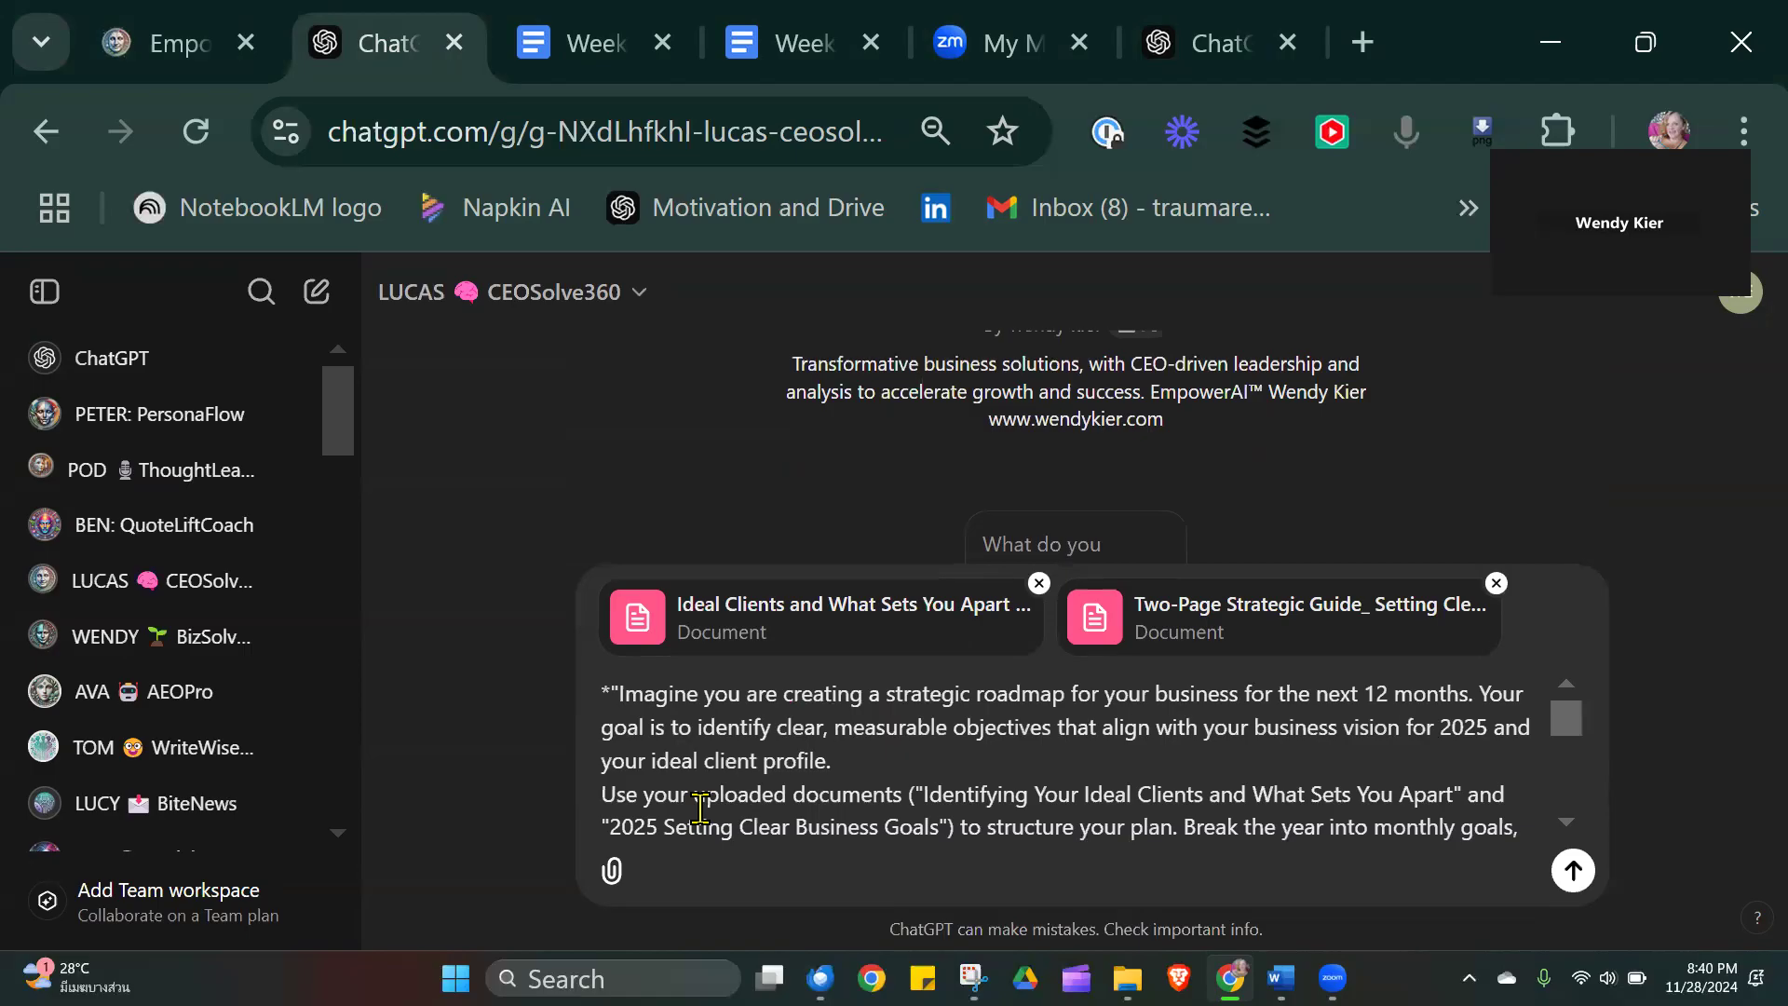
left_click(1573, 871)
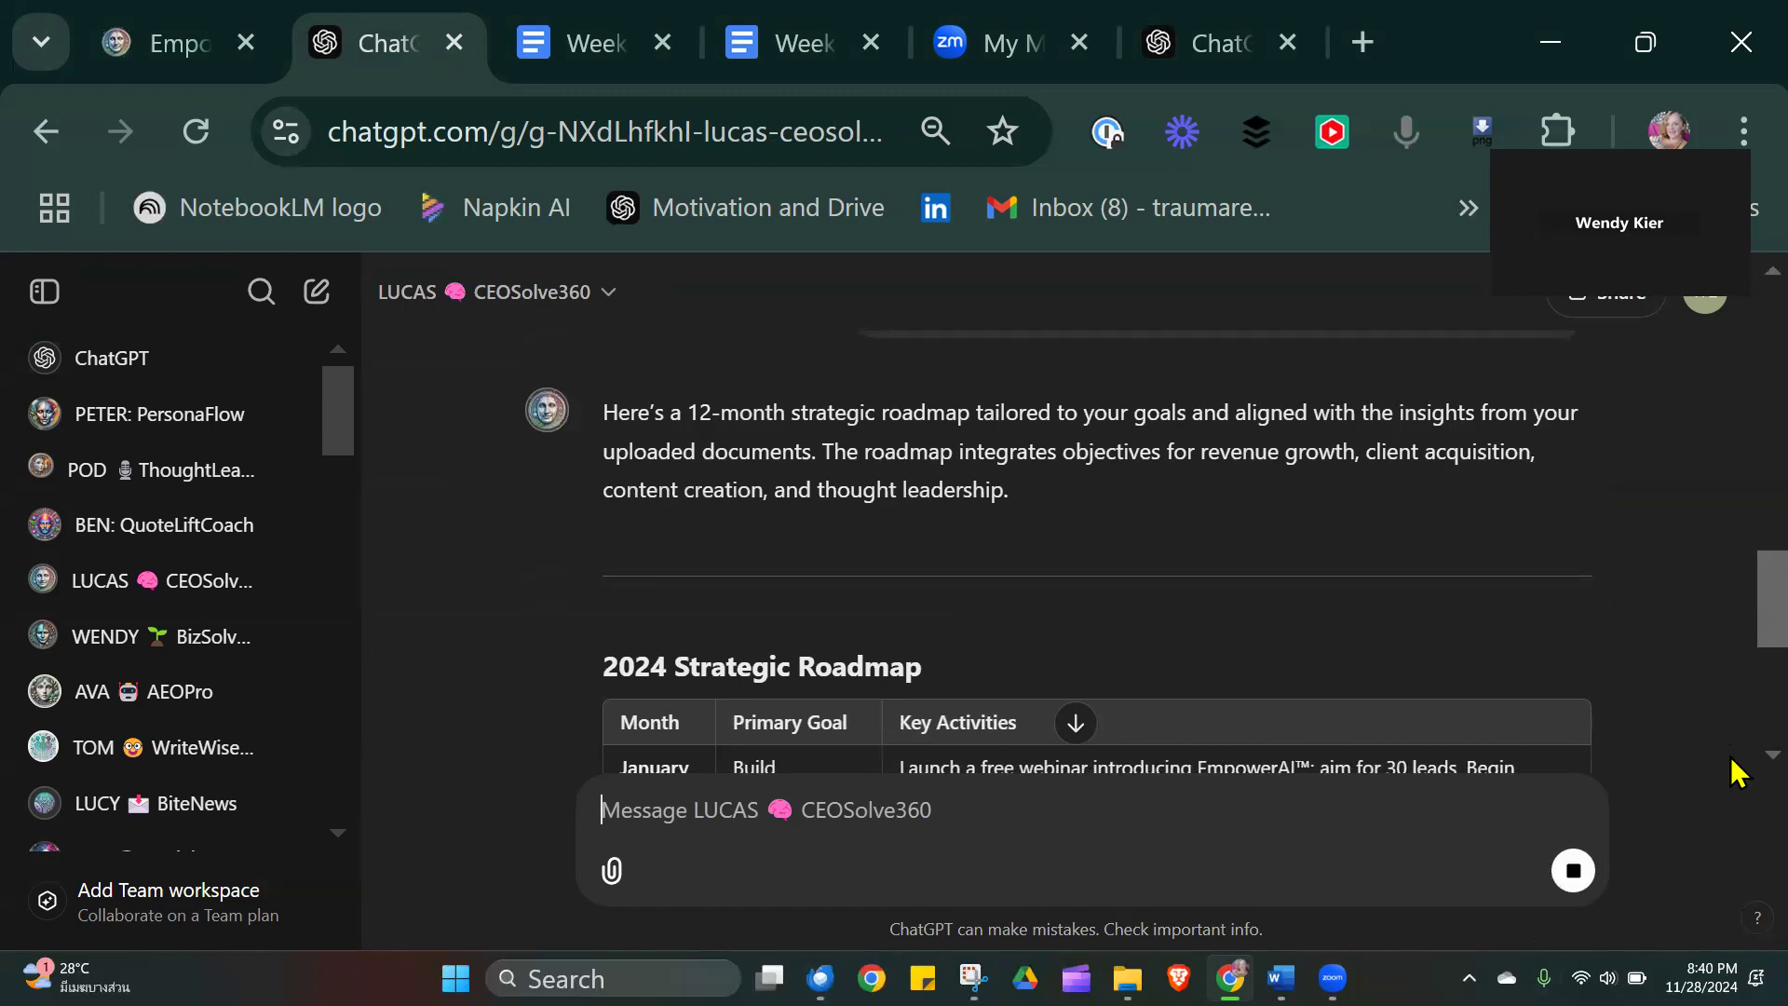
Review the generated 12-month roadmap table and the section on how the plan aligns with the 2025 vision.
scroll(1732, 771, "down", 3)
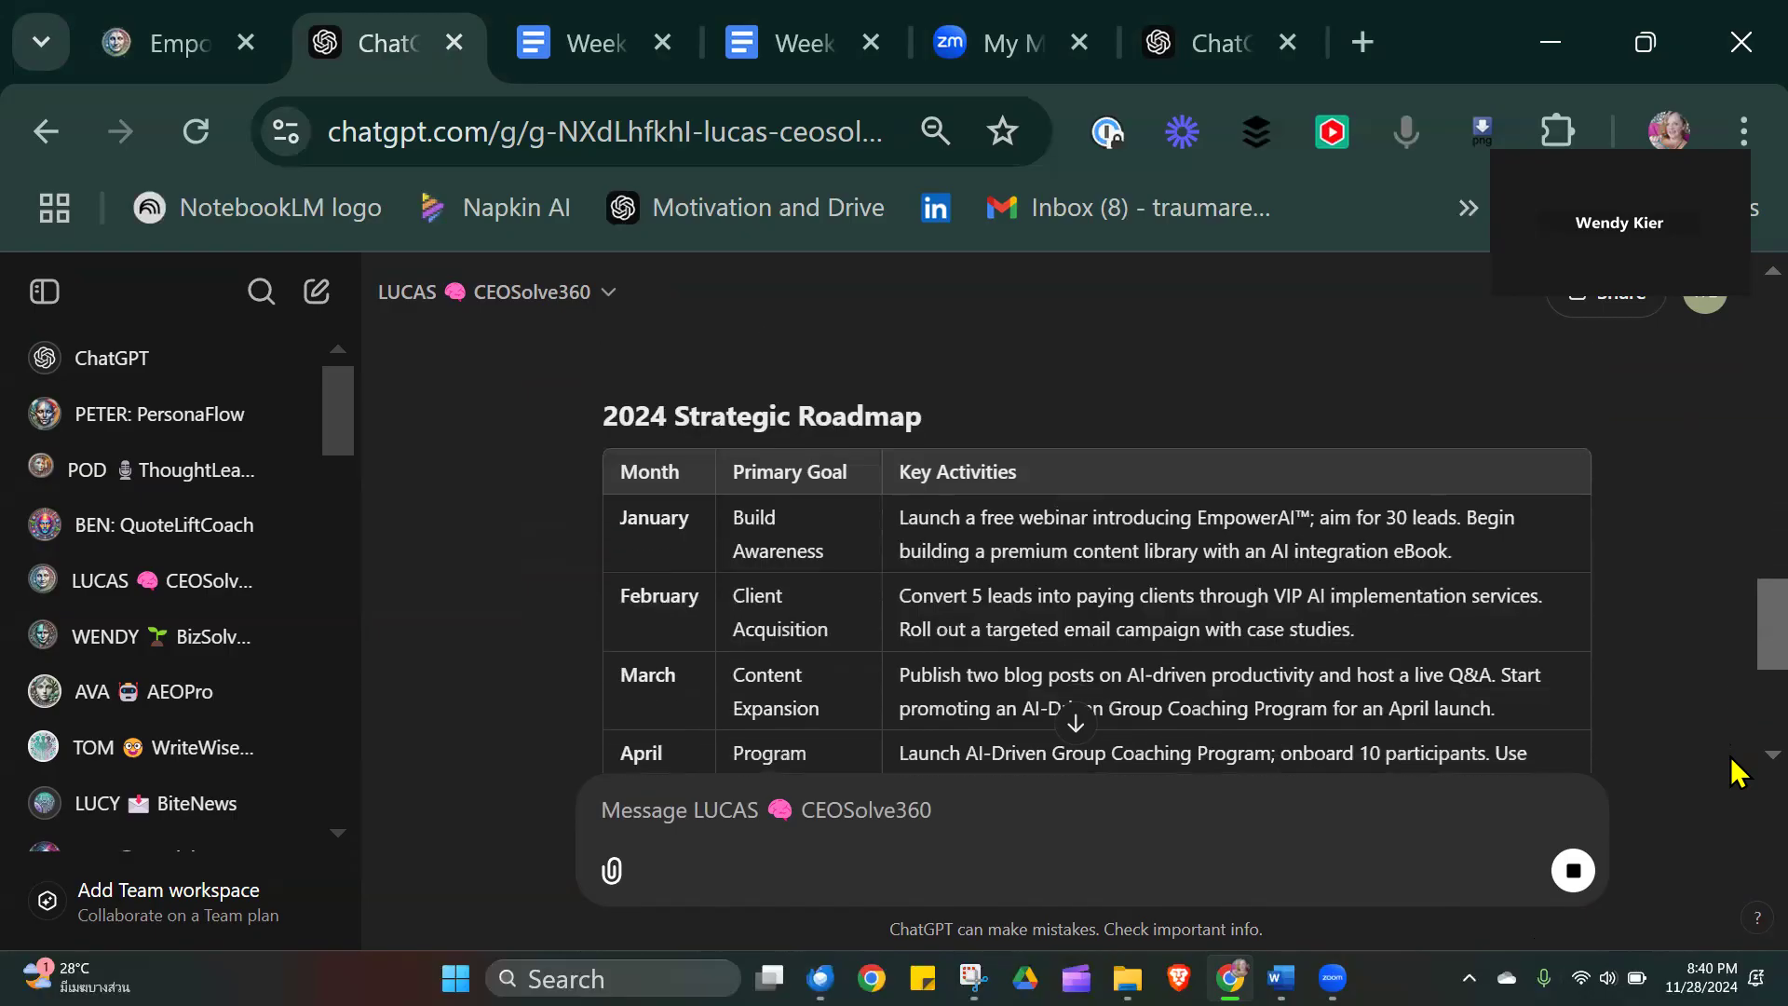
scroll(1732, 771, "down", 4)
scroll(1732, 771, "down", 2)
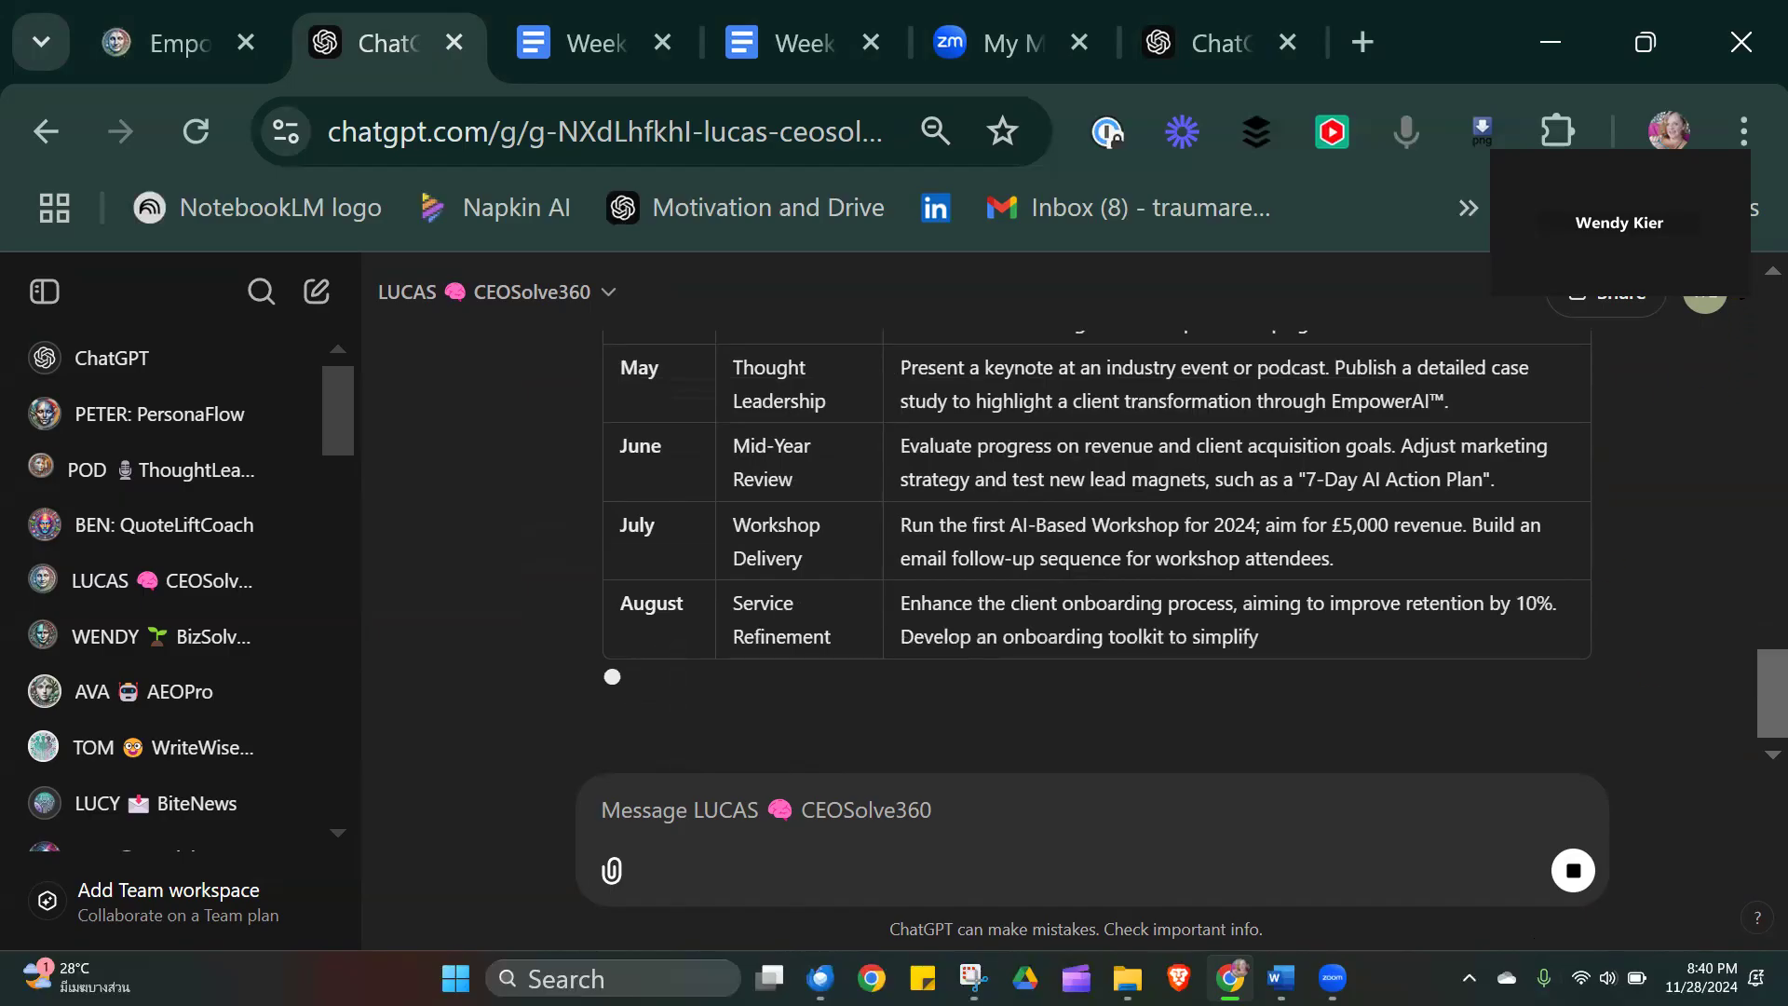
scroll(1099, 549, "up", 5)
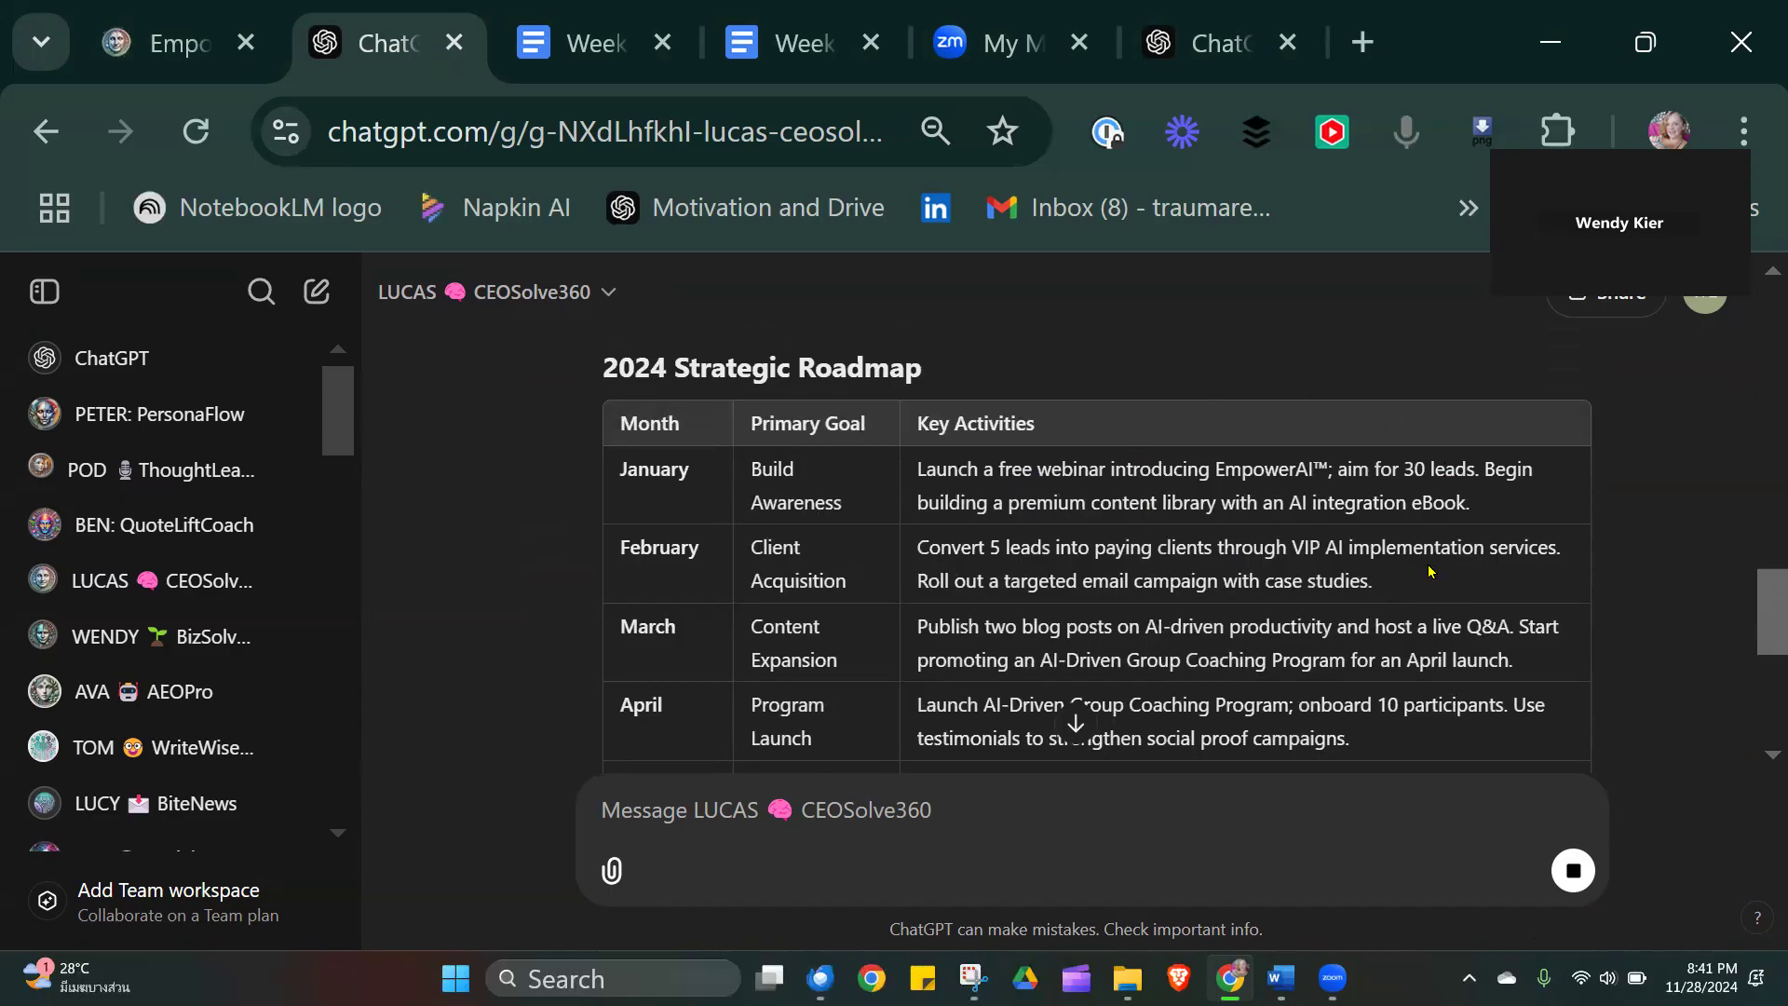
left_click_drag(1731, 611, 1738, 723)
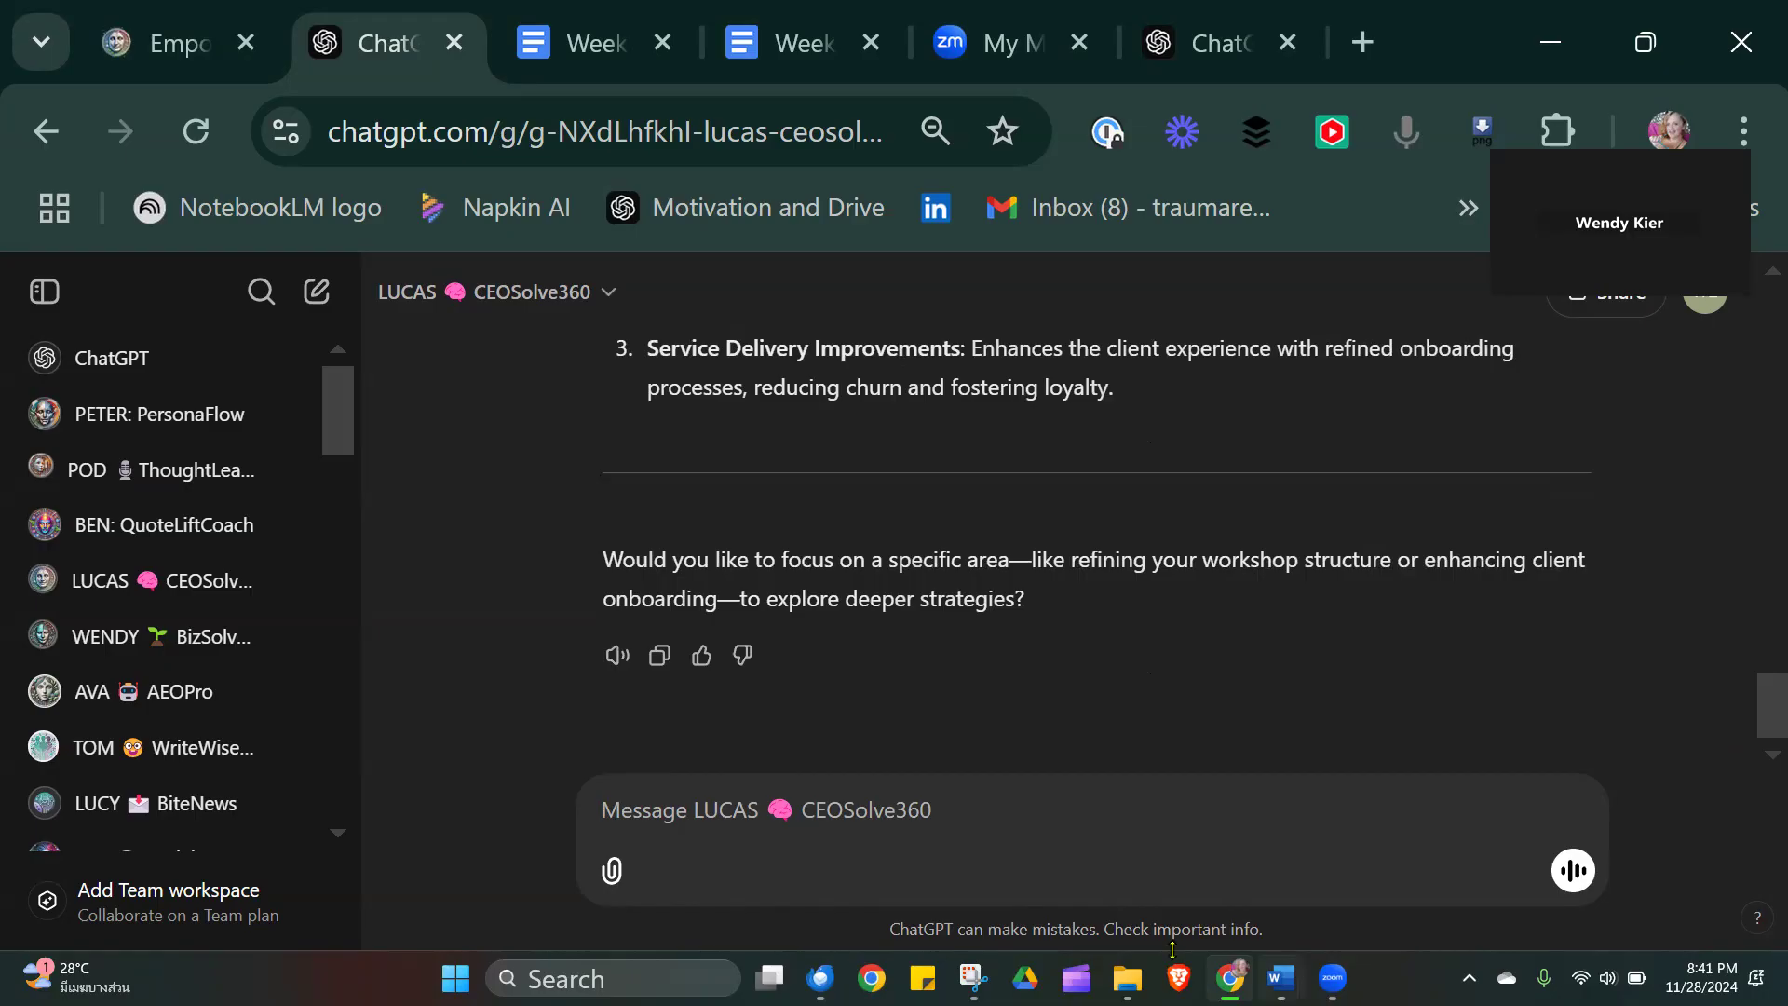
scroll(1733, 685, "up", 5)
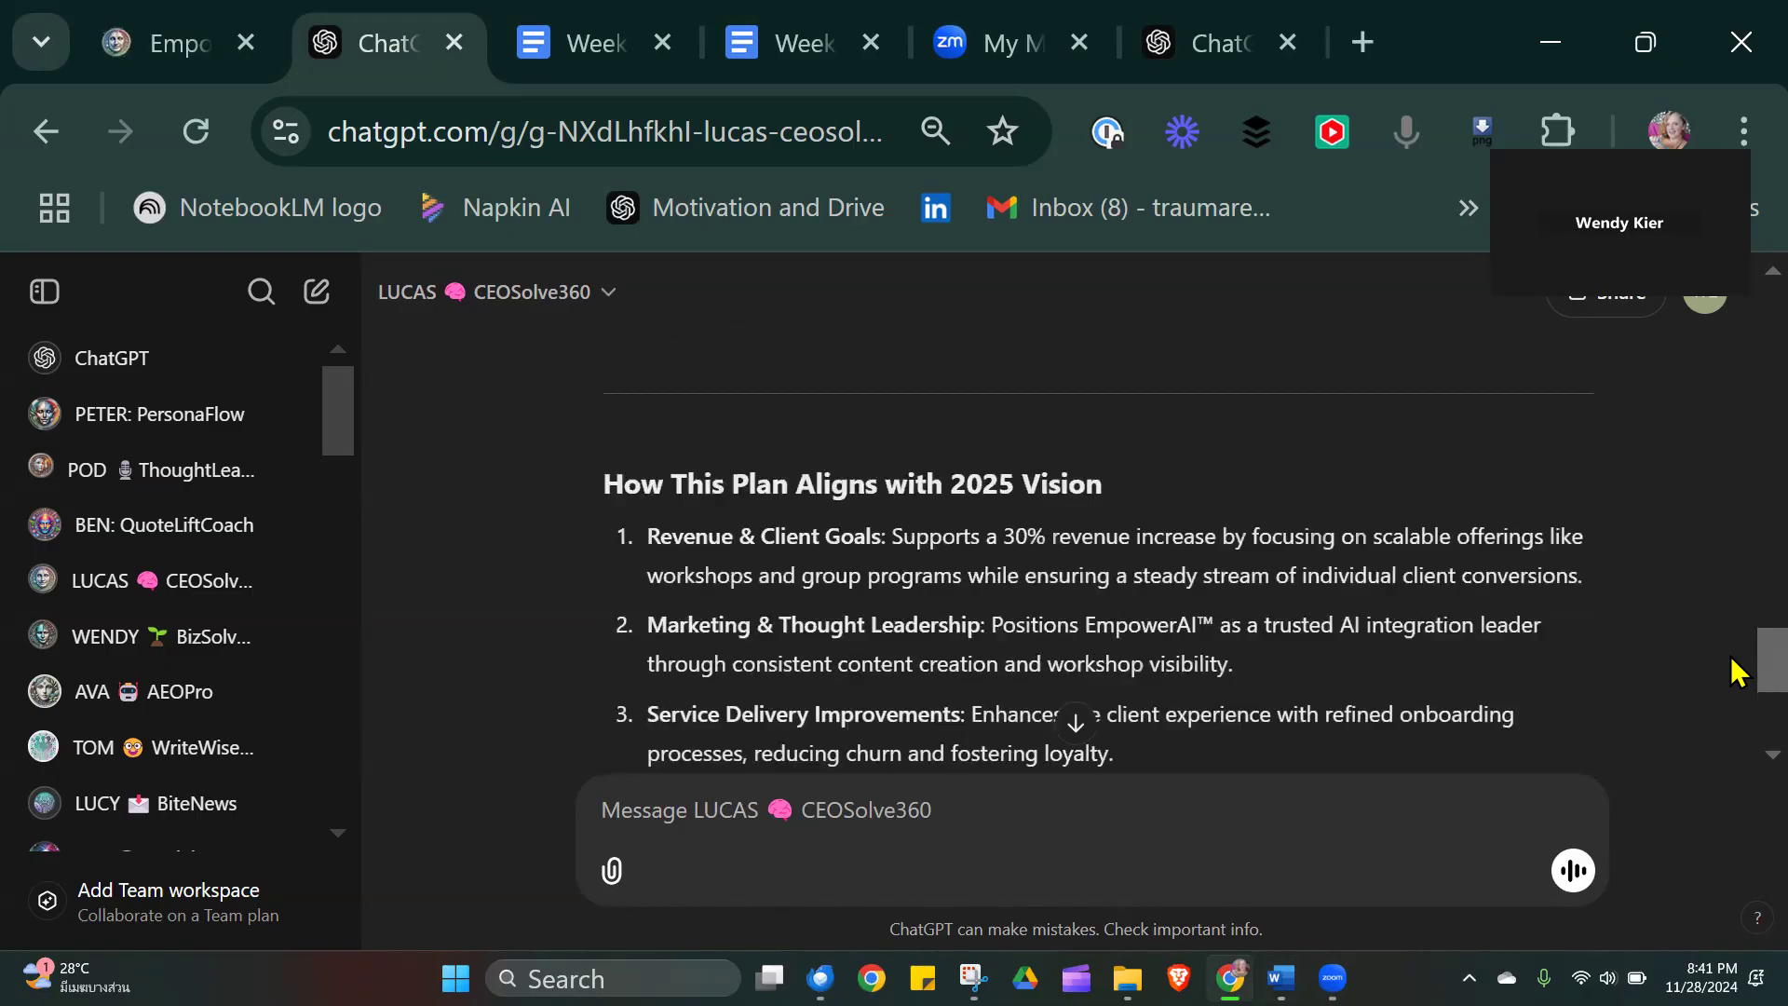
scroll(1734, 661, "down", 1)
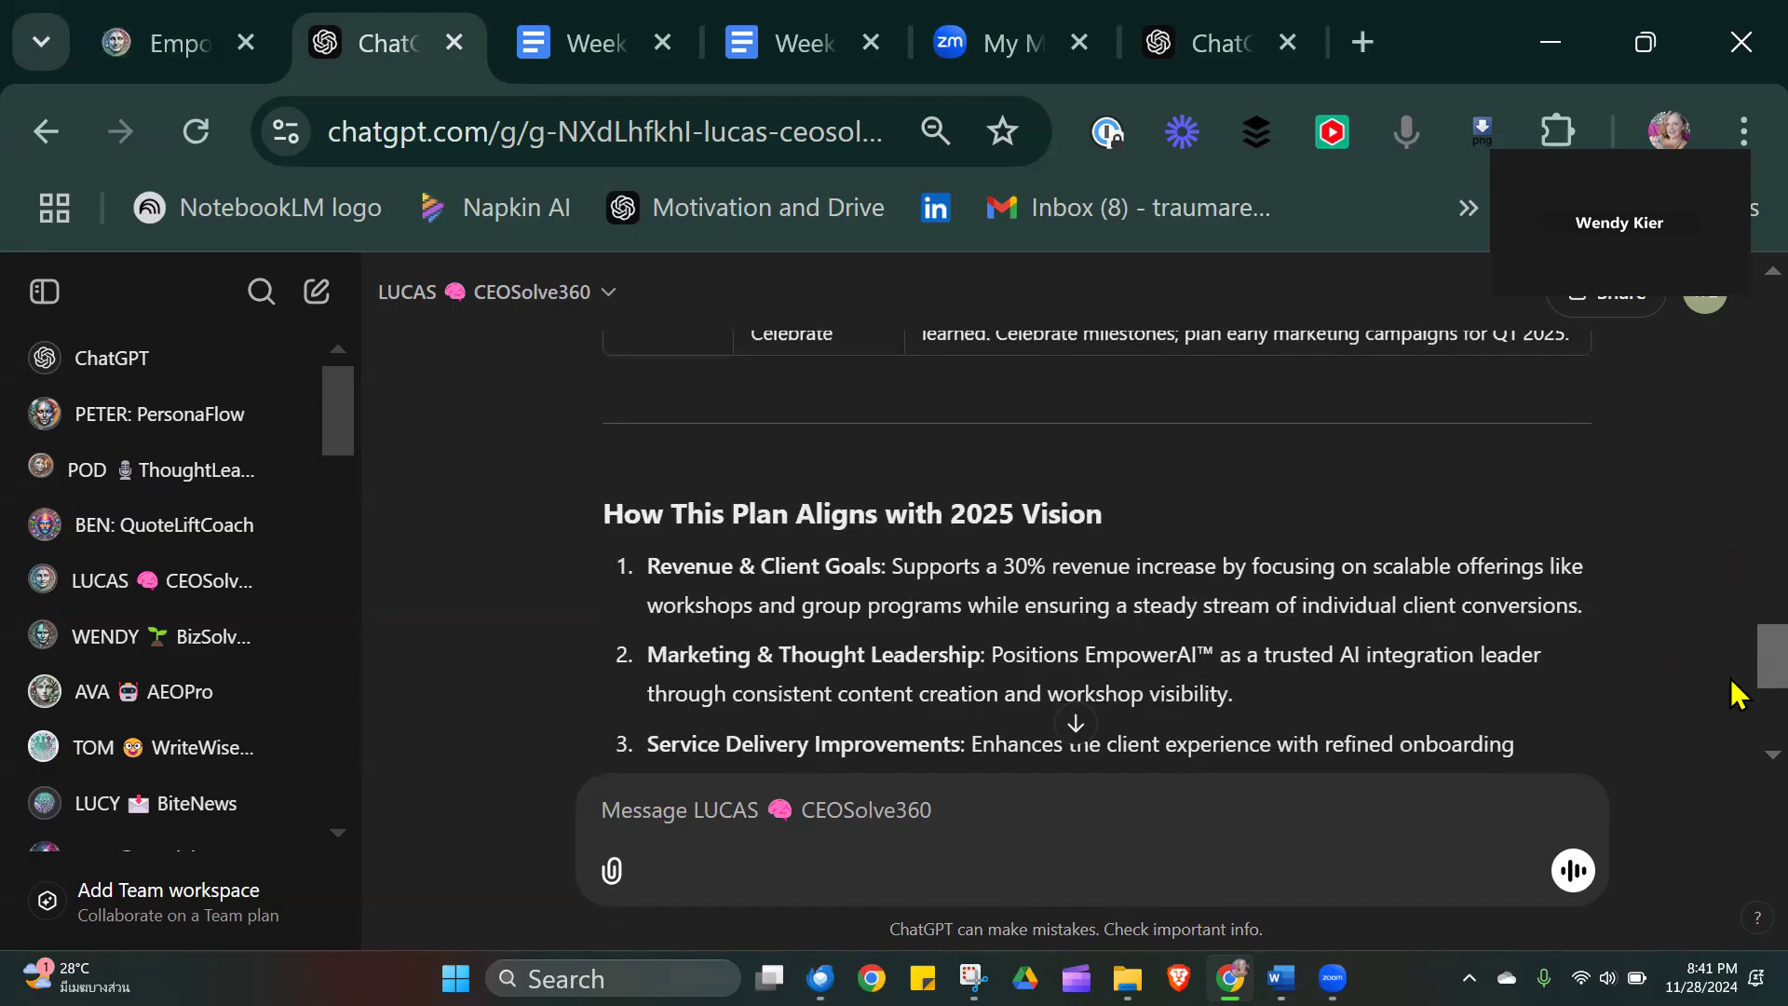
scroll(1730, 656, "down", 2)
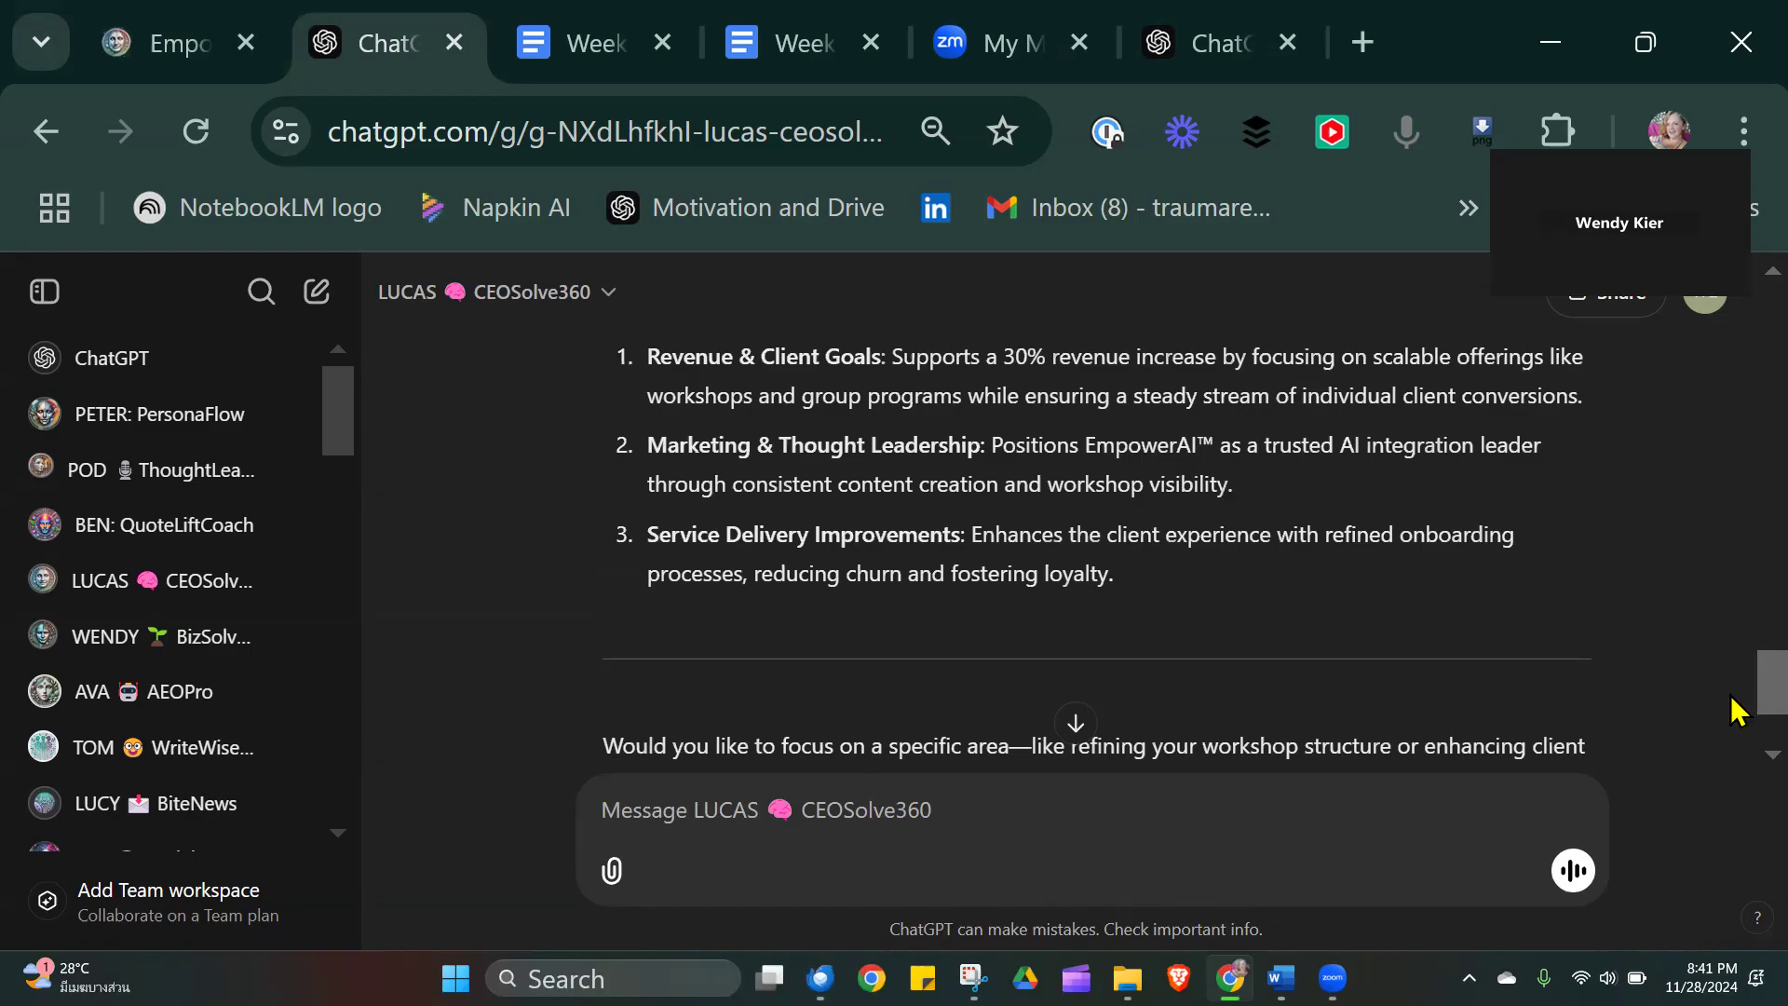
Copy the reply from the 2024 Strategic Roadmap heading through the Service Delivery Improvements point.
scroll(1732, 712, "down", 2)
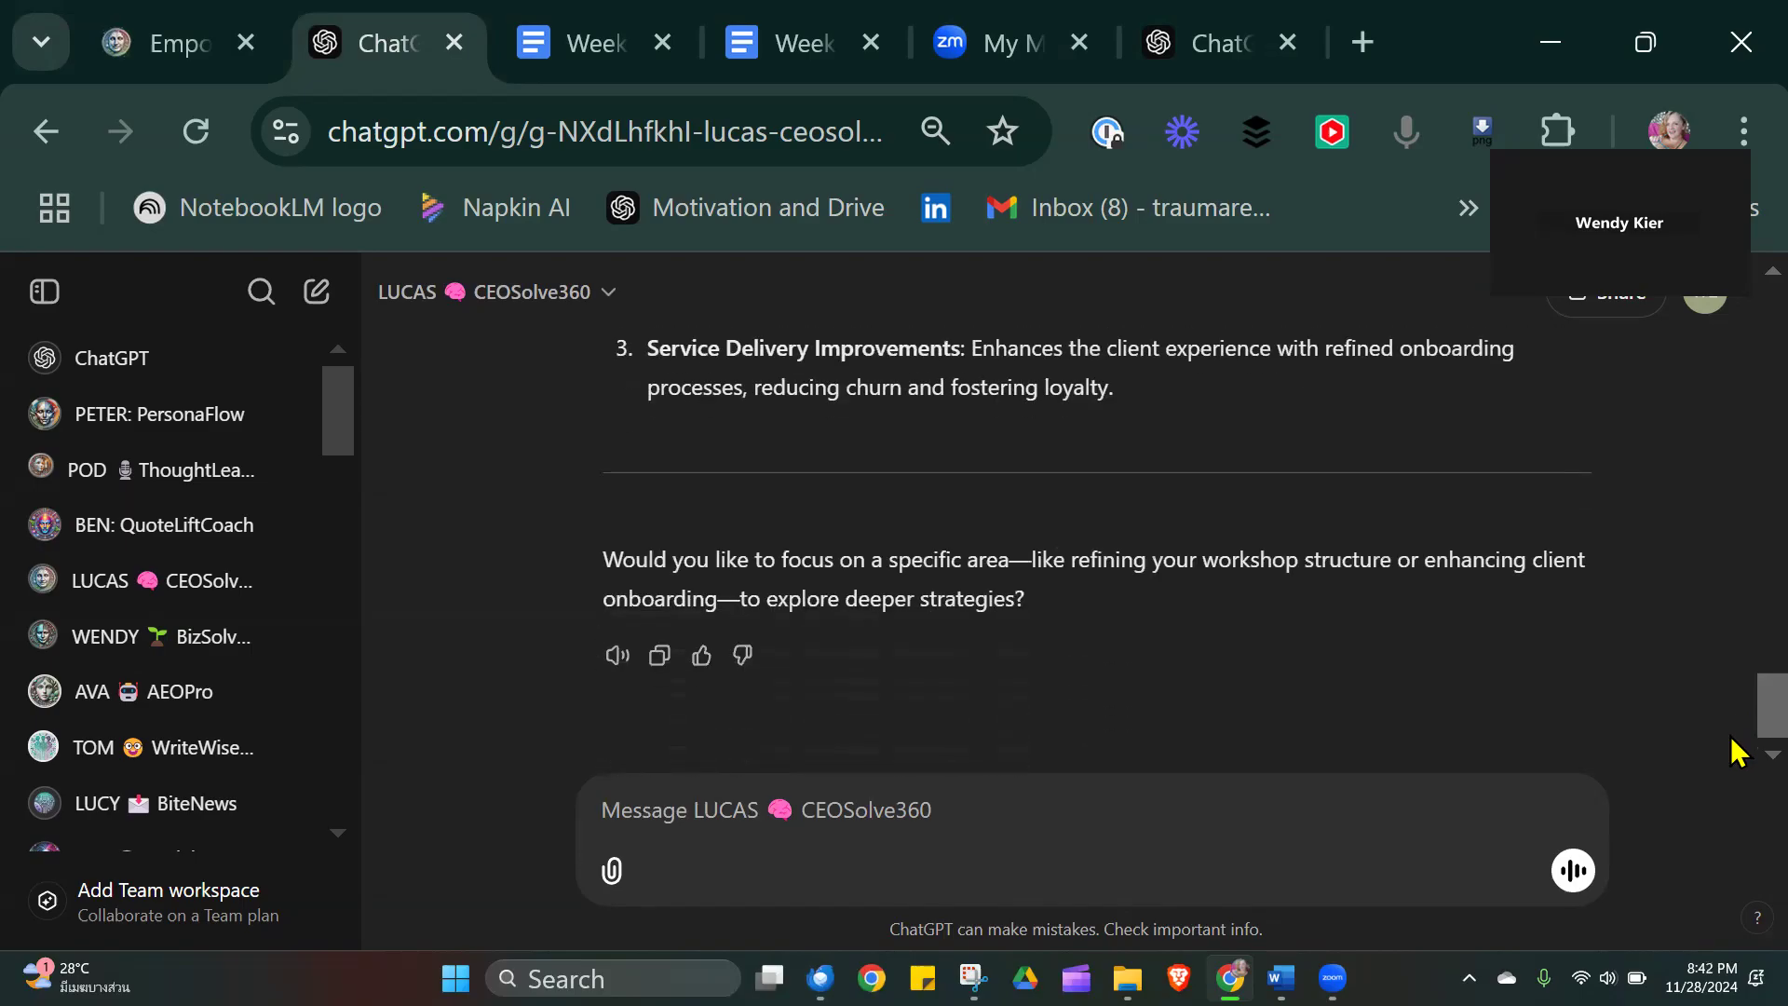
scroll(1733, 731, "up", 3)
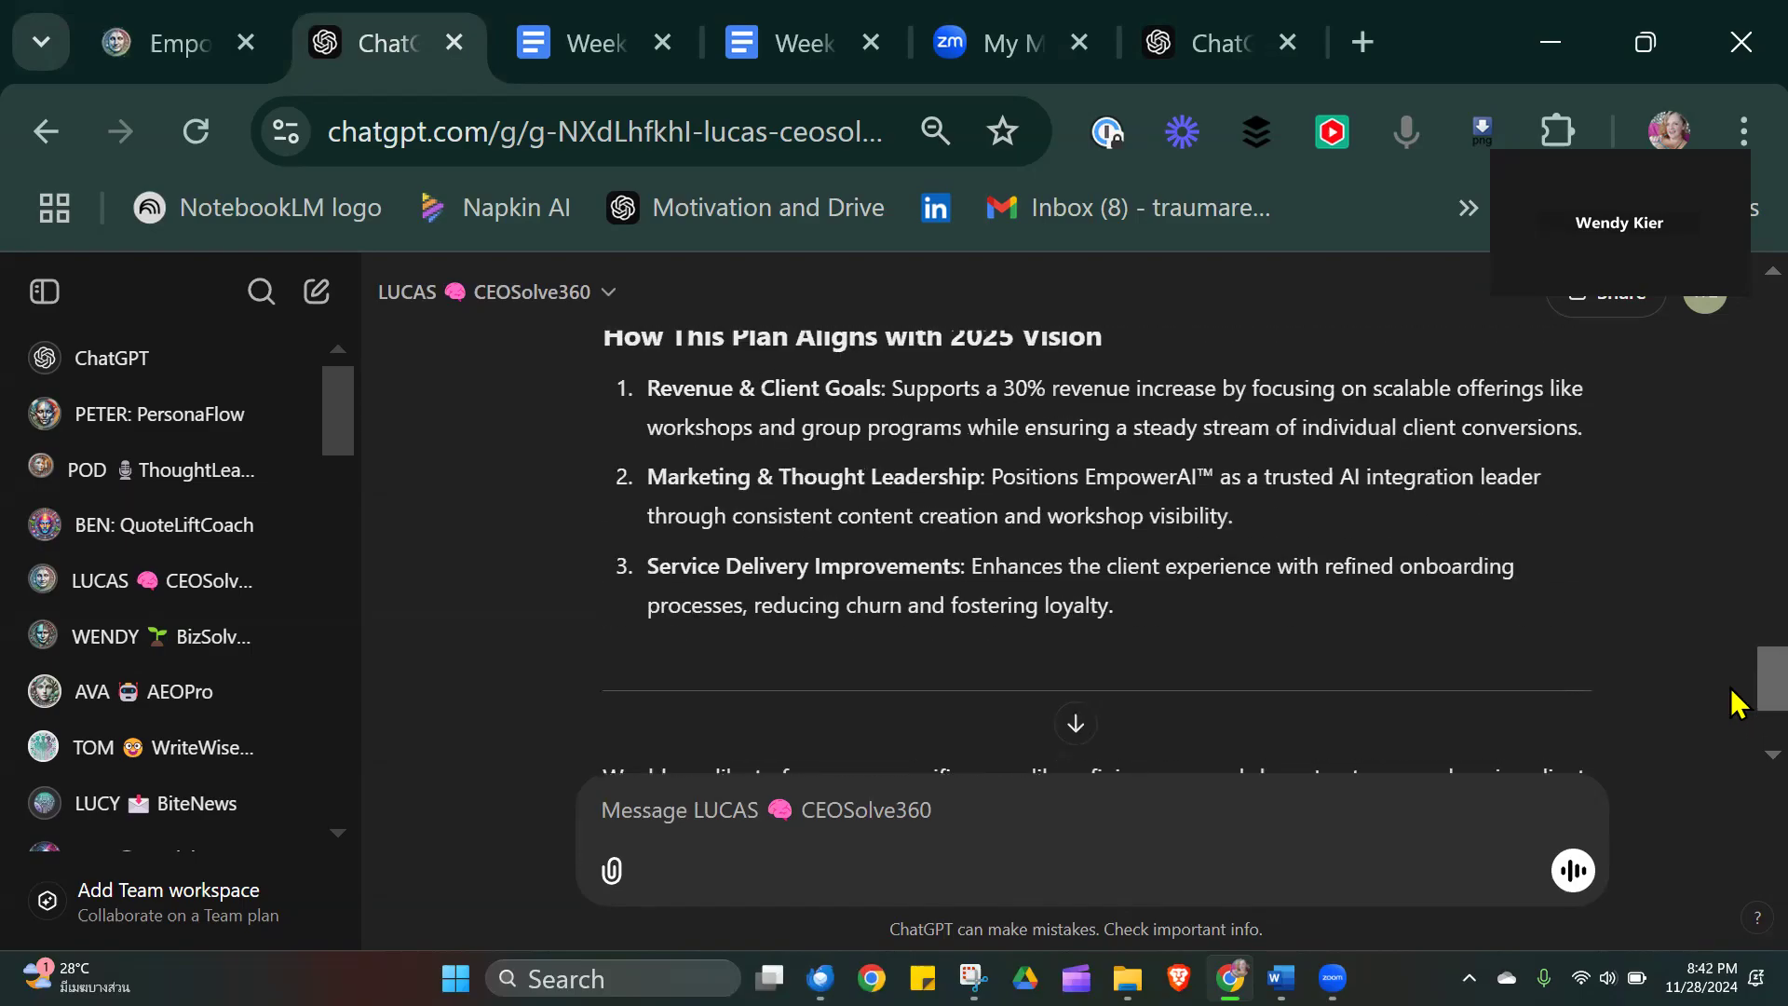
left_click_drag(1201, 612, 594, 617)
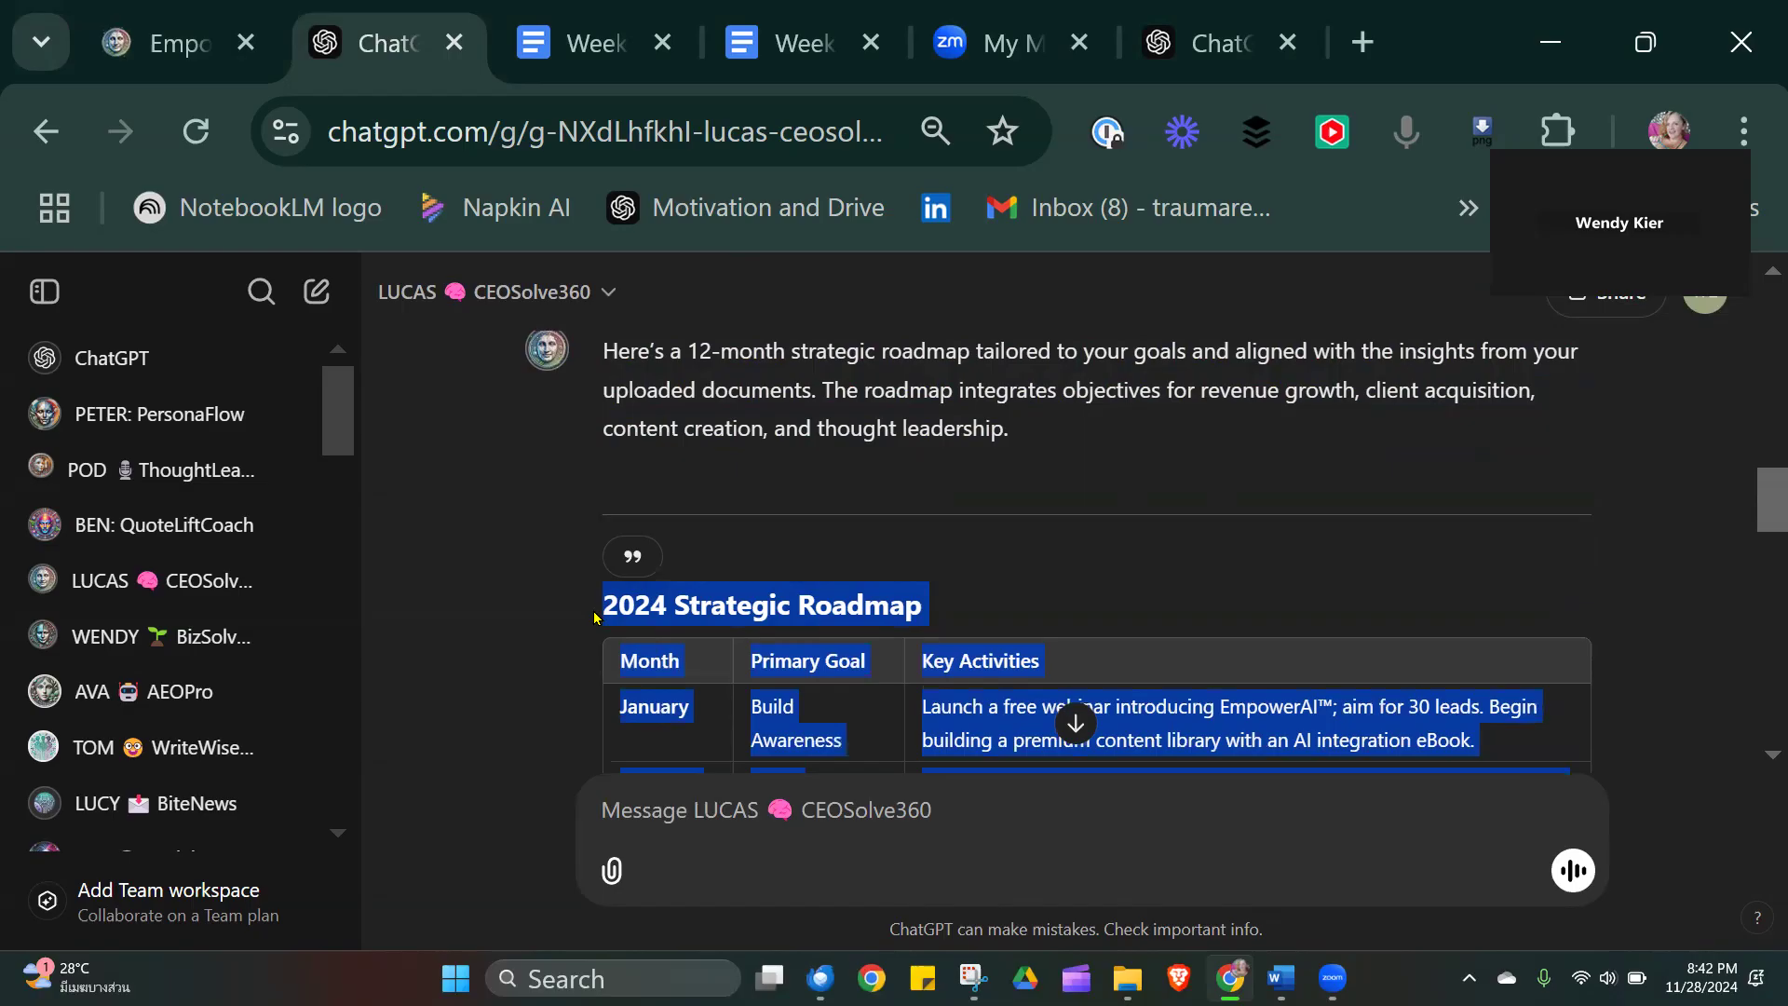
Create a new Word document in the 2025 folder inside CEO Hour, keeping its default name, and open it.
left_click(1546, 39)
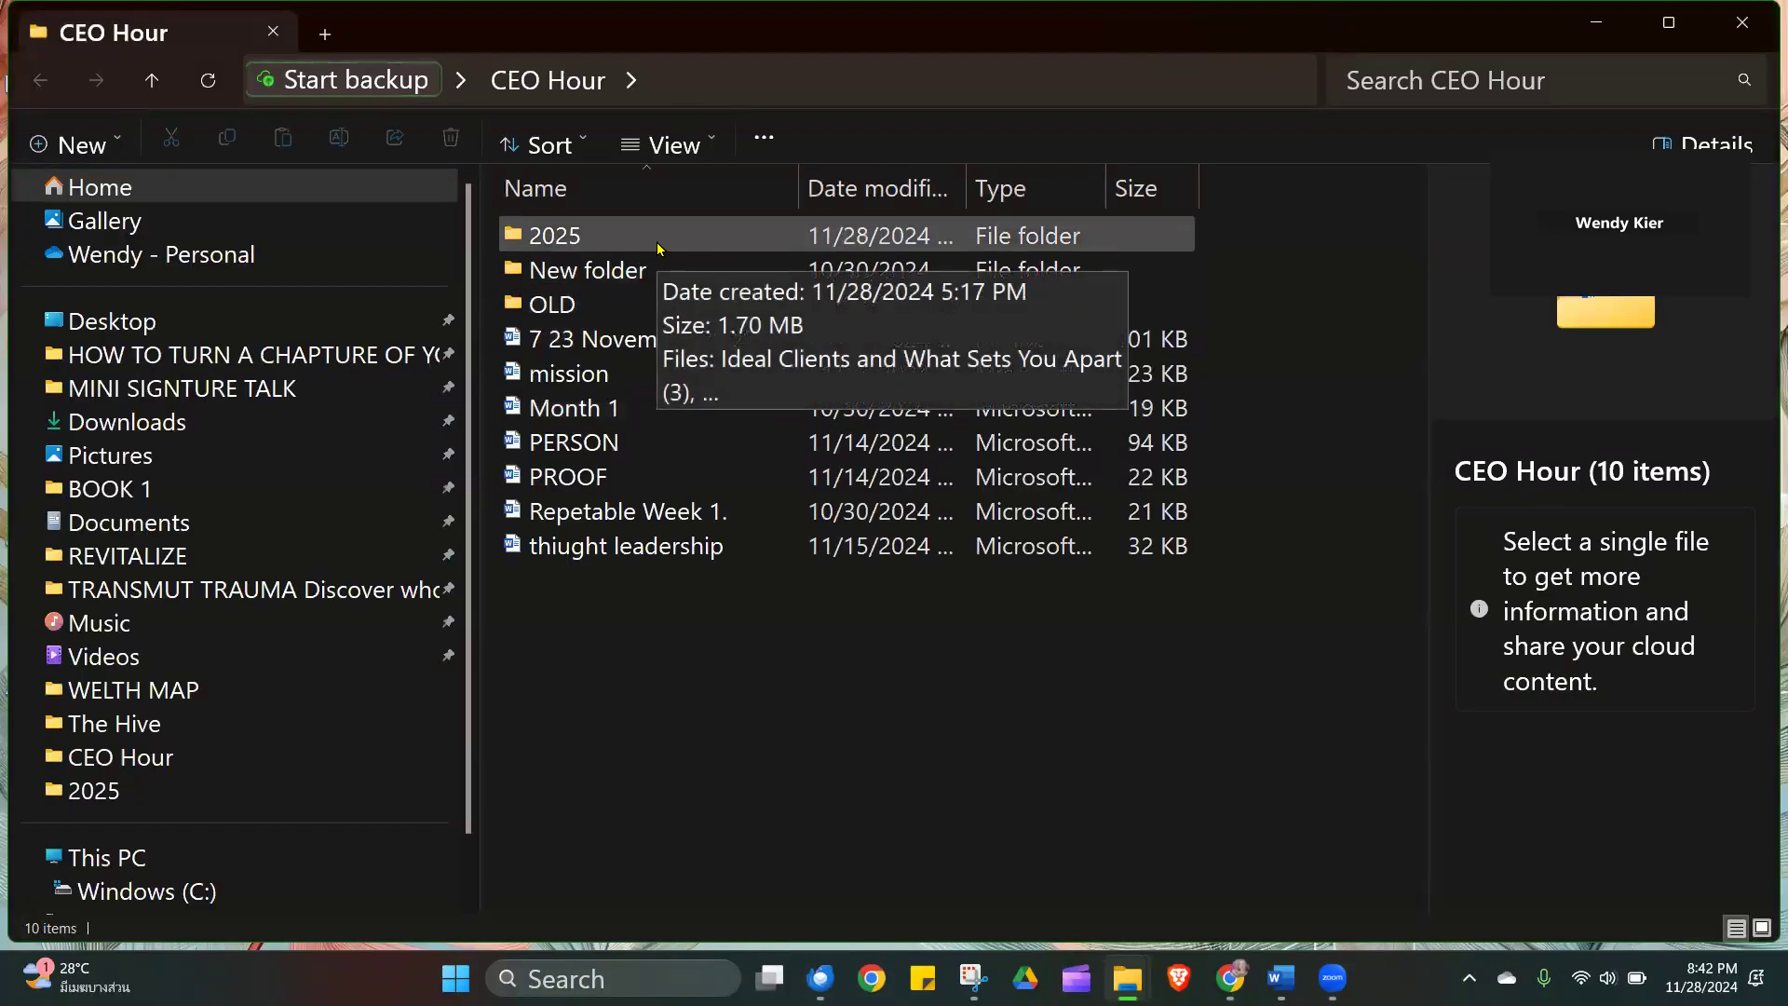
double_click(657, 240)
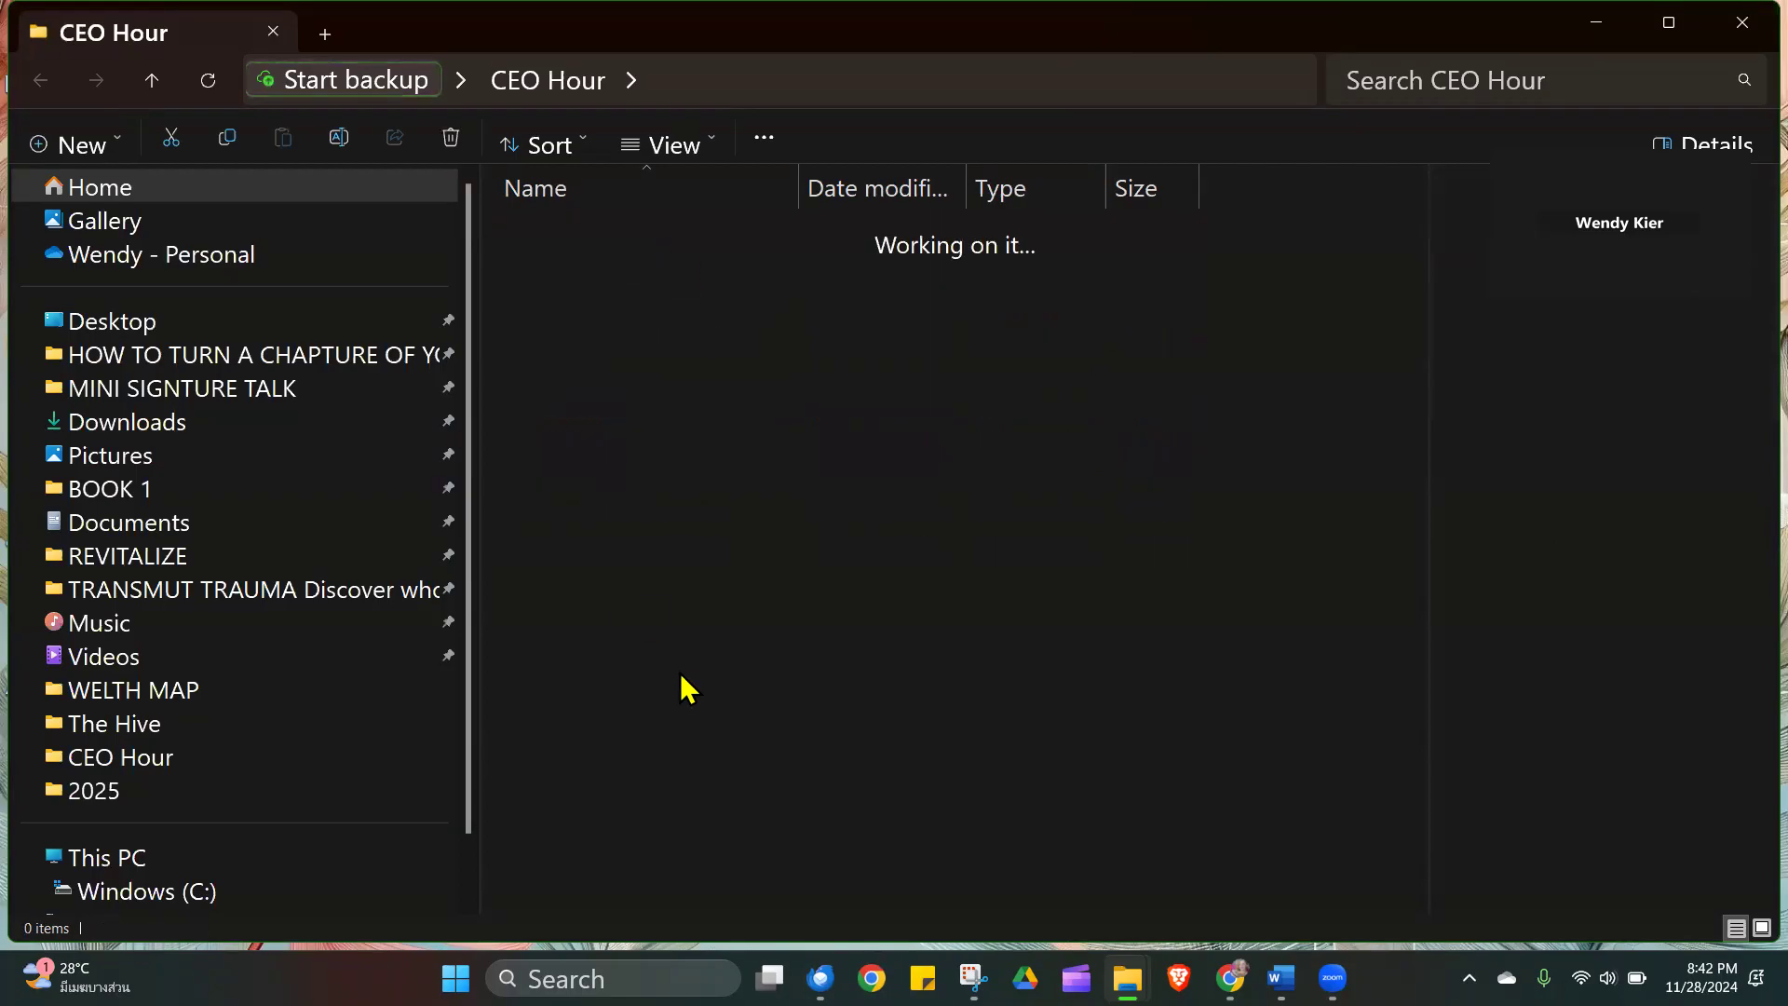
right_click(784, 609)
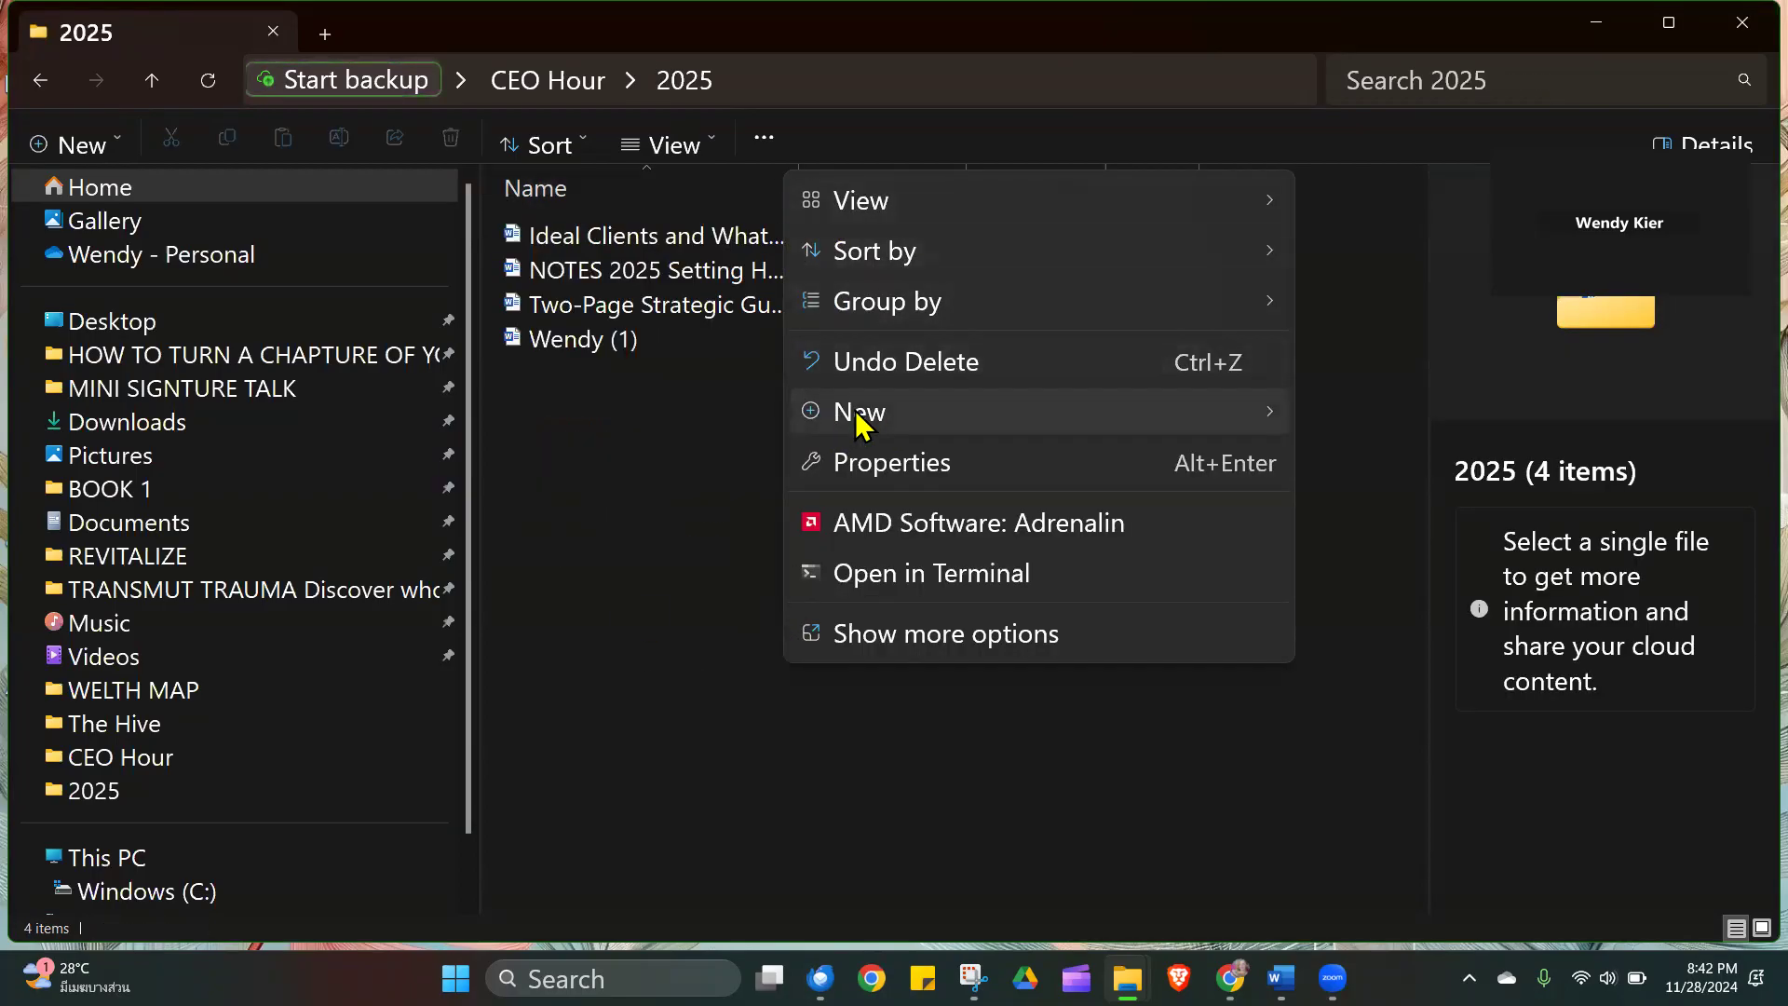
mouse_move(859, 432)
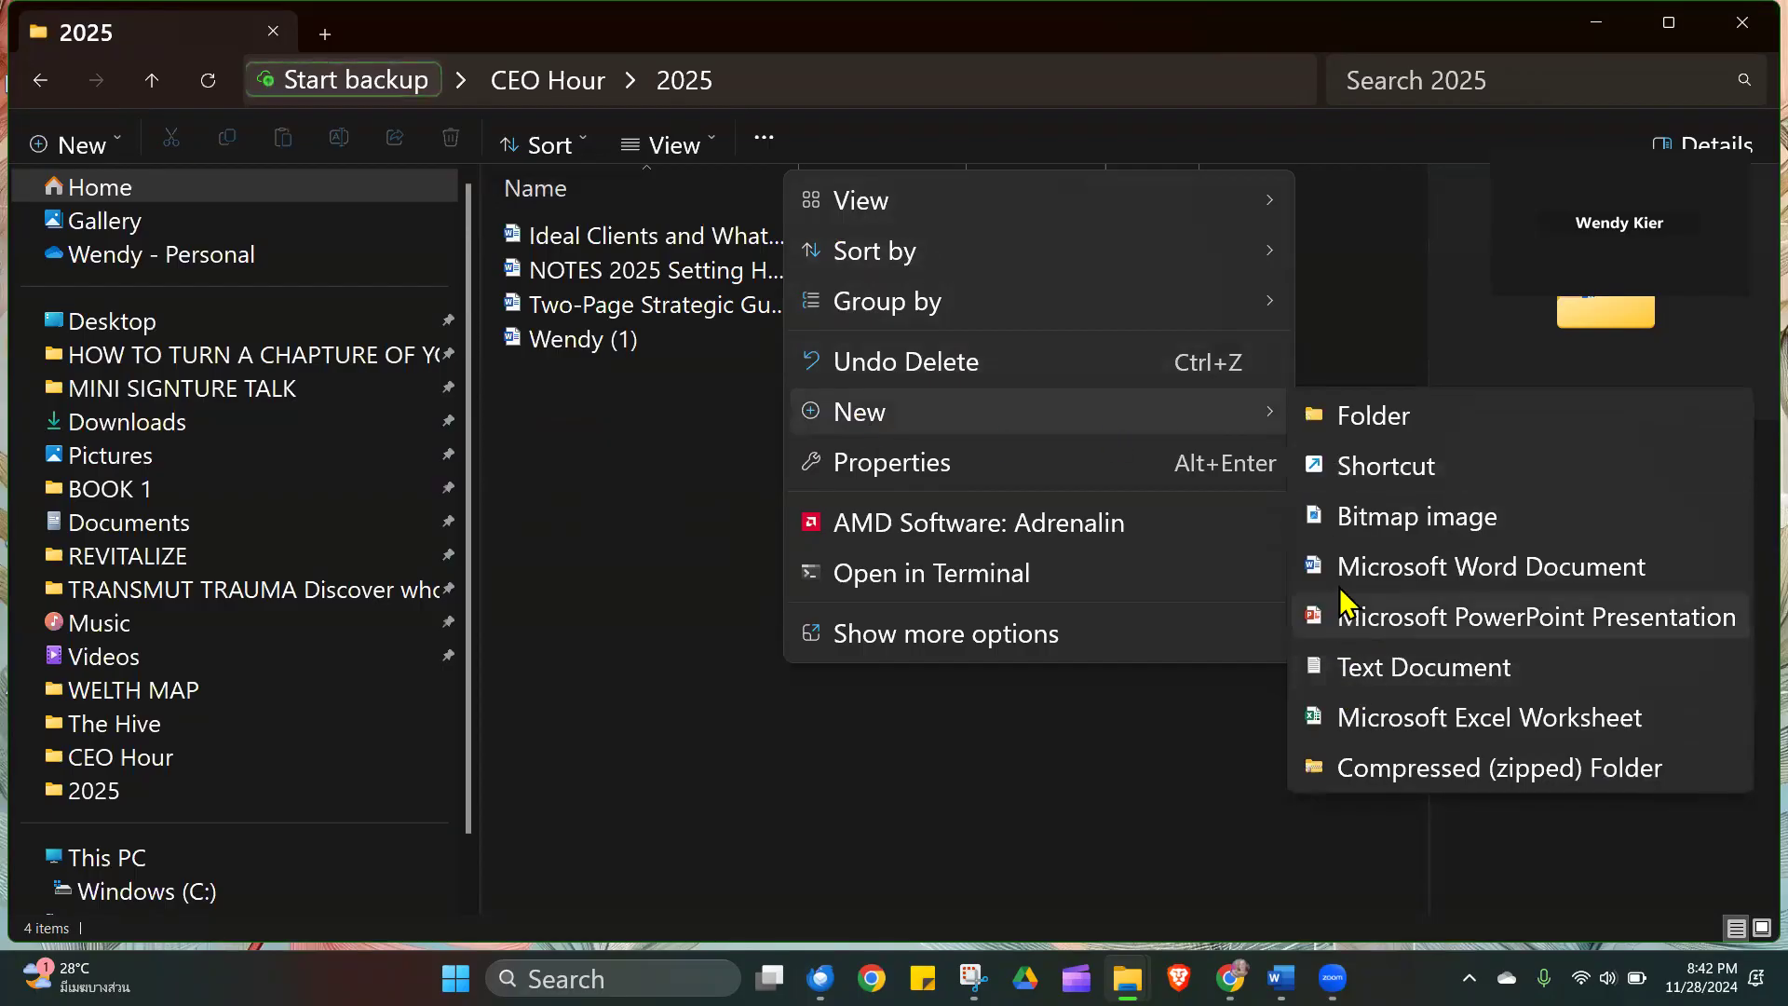
left_click(1367, 569)
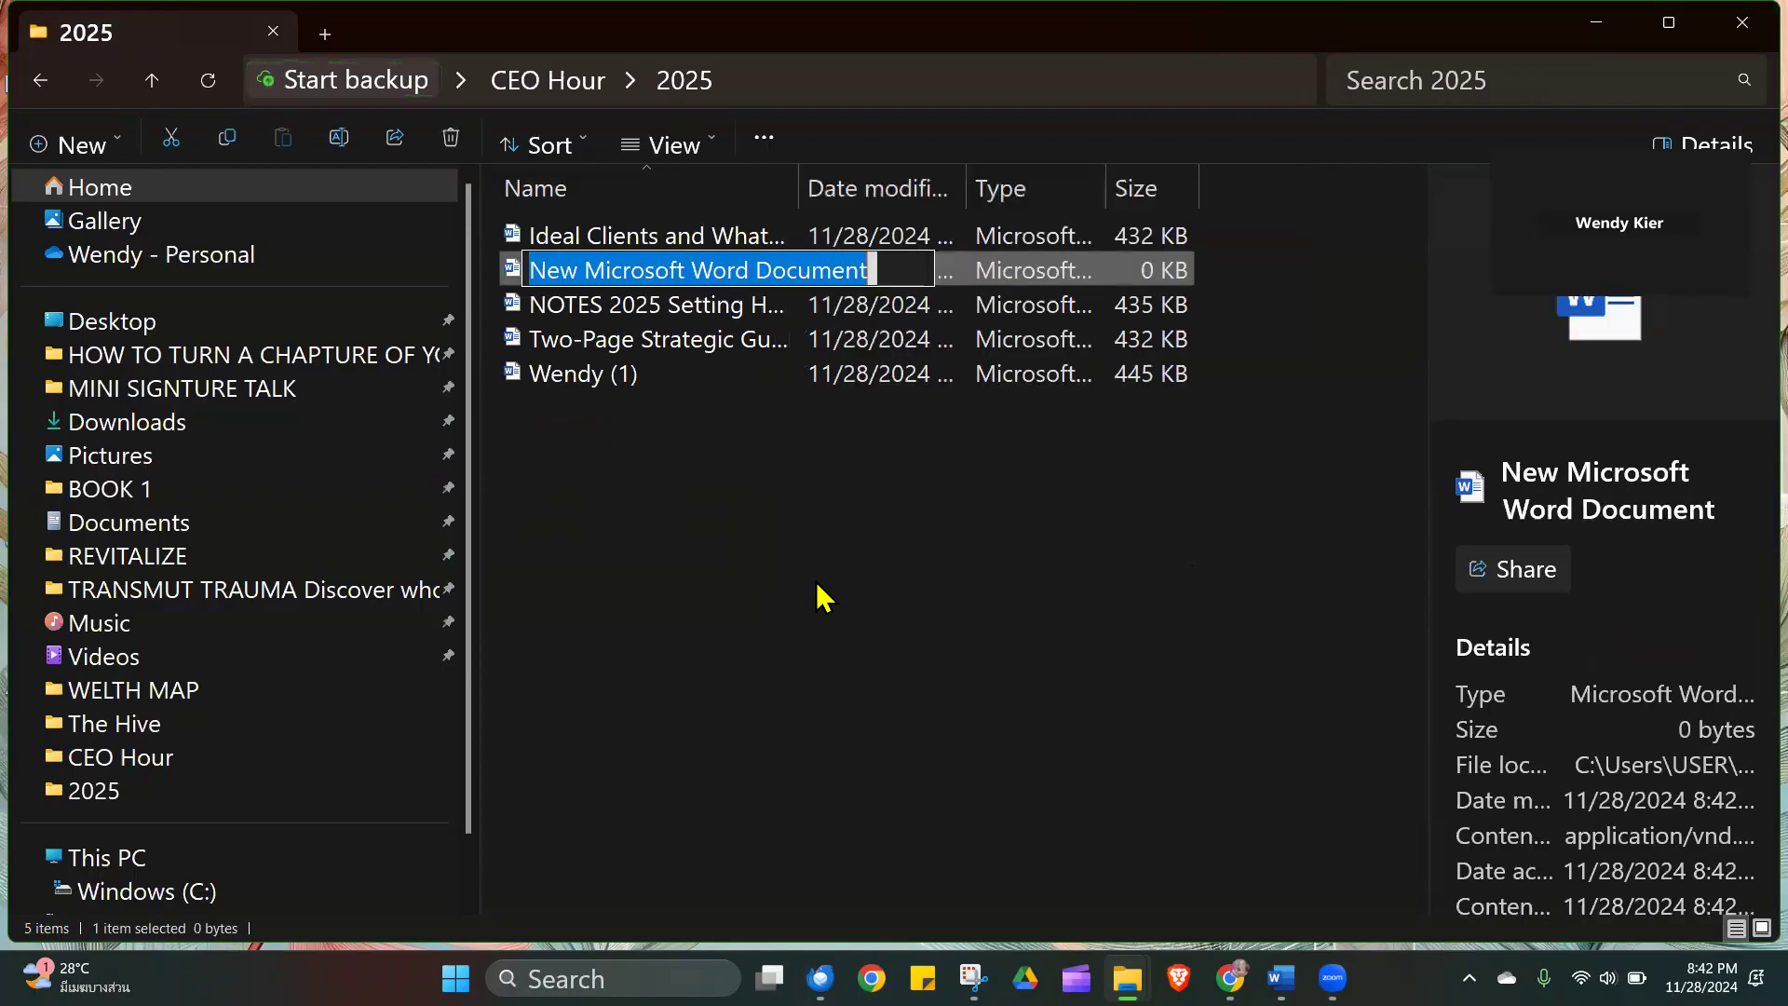
left_click(905, 627)
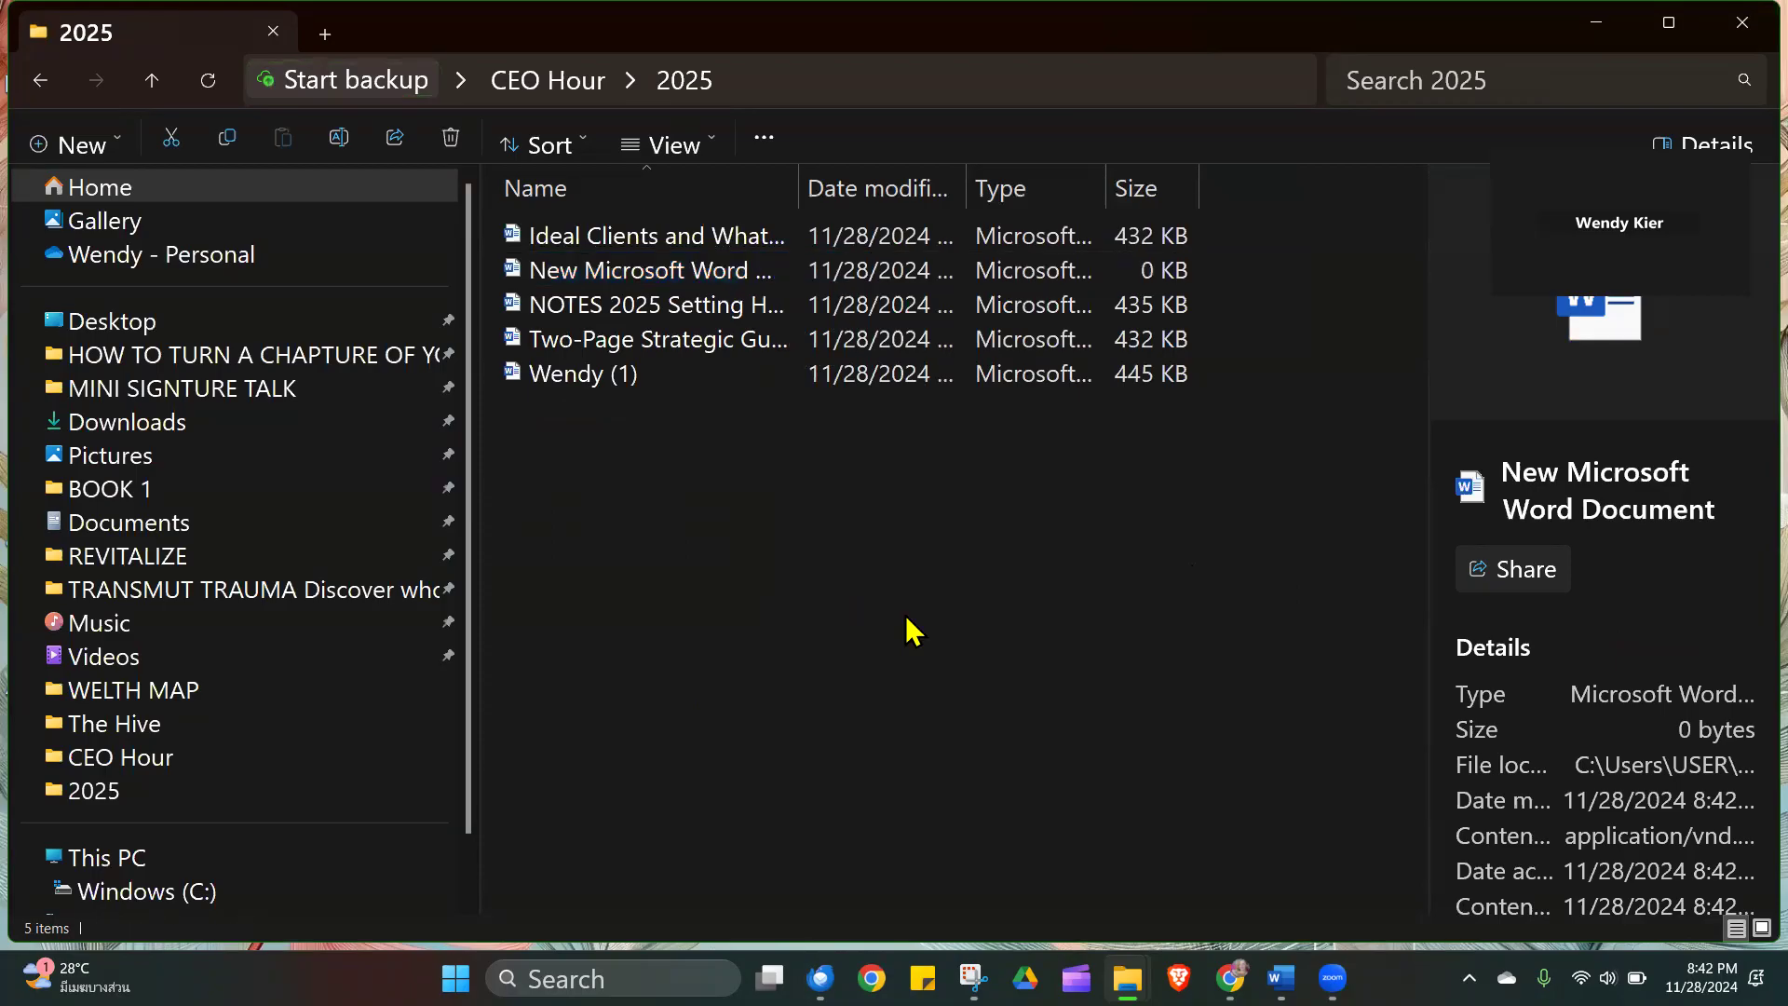
double_click(700, 280)
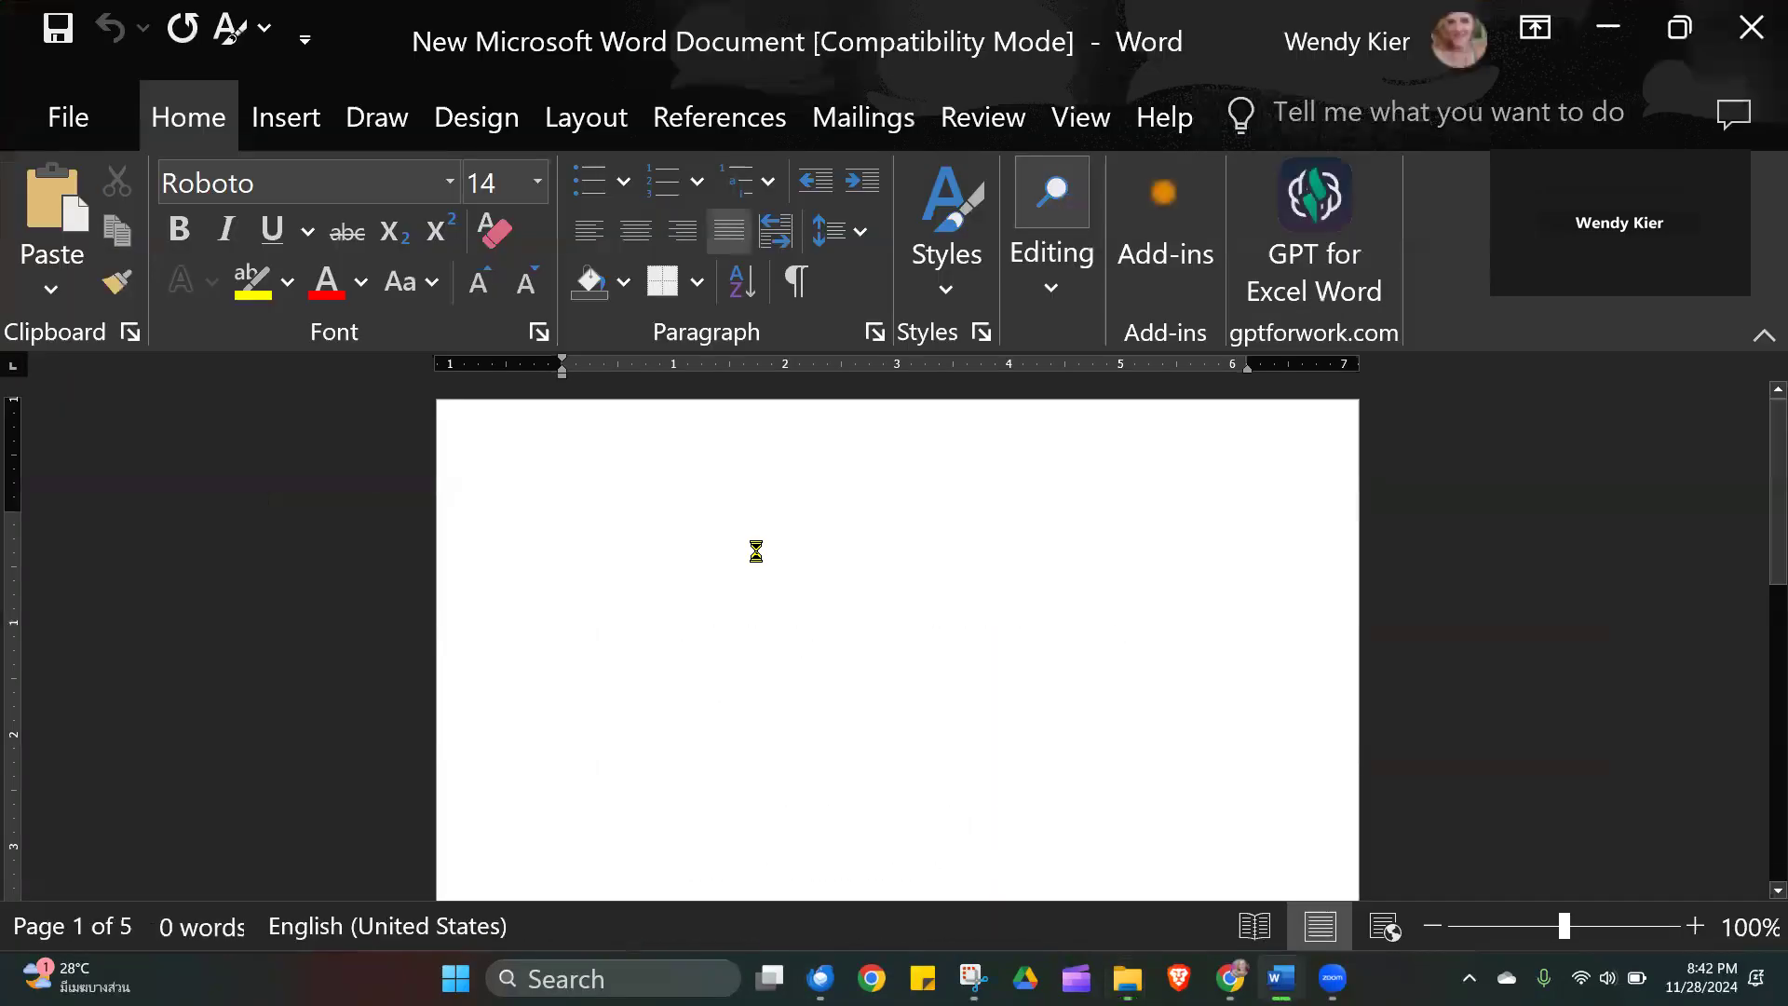
Paste the copied roadmap into the blank document and copy its "2024 Strategic Roadmap" heading.
key("ctrl+v")
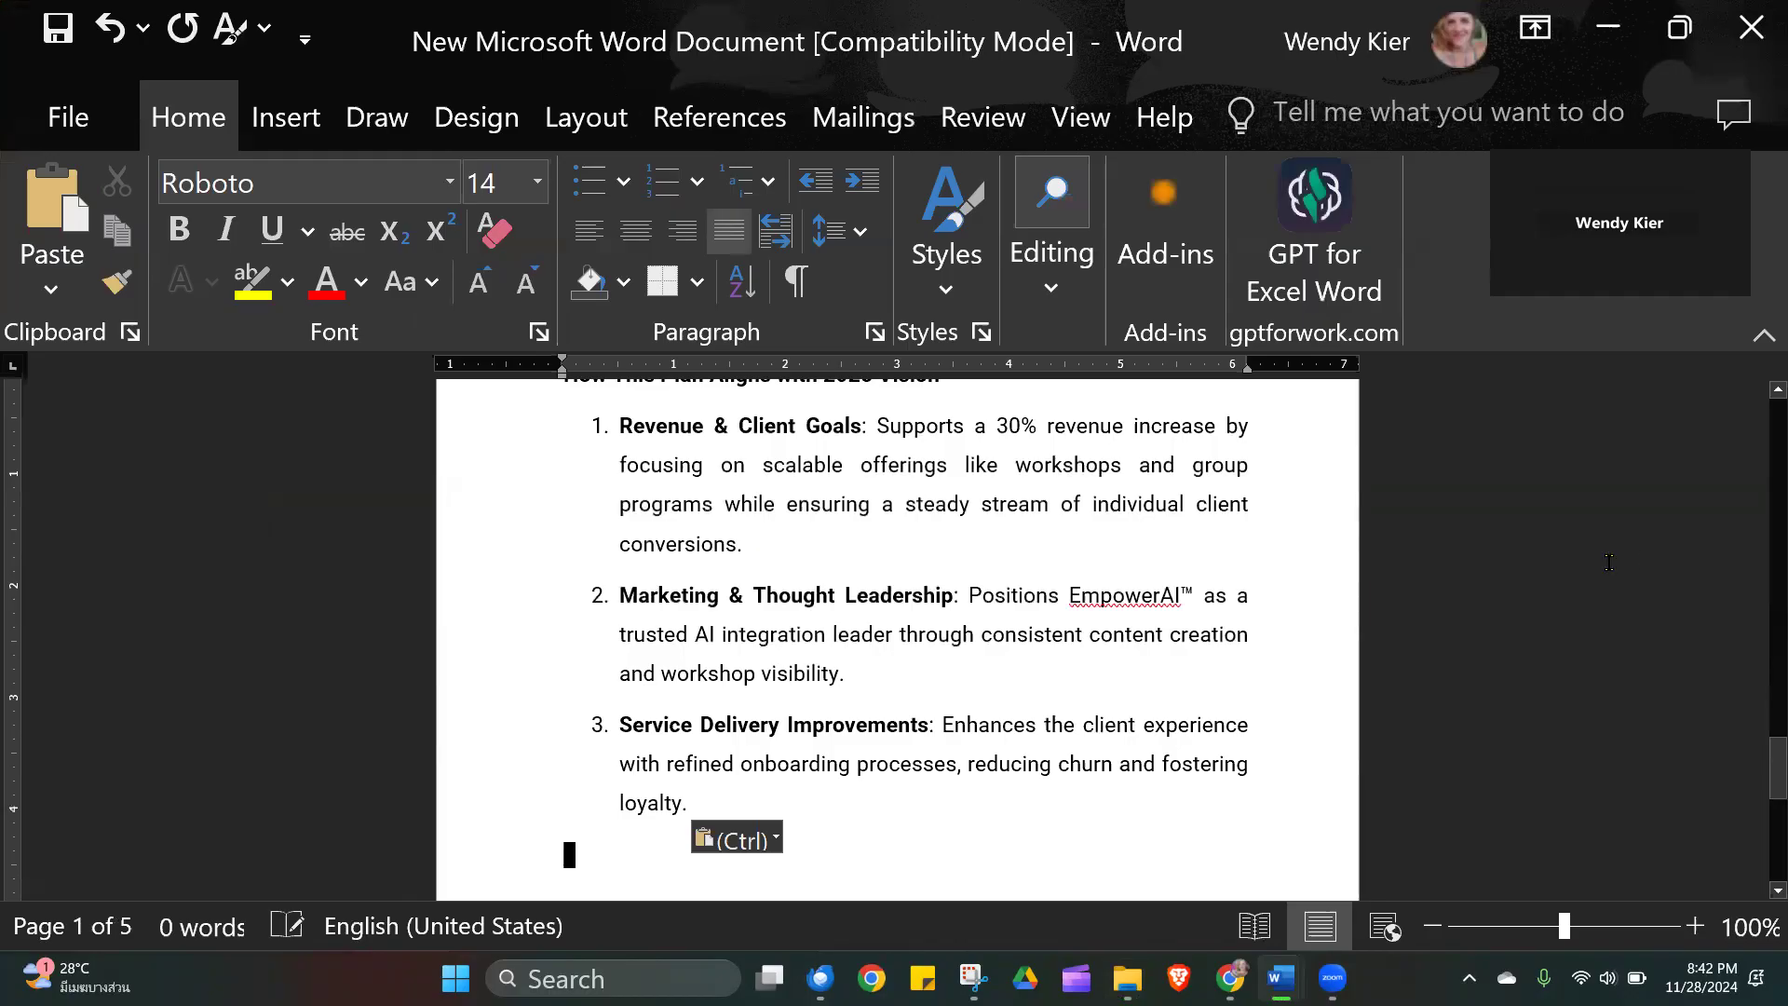
left_click_drag(1776, 771, 1718, 391)
left_click(547, 524)
key("ctrl+c")
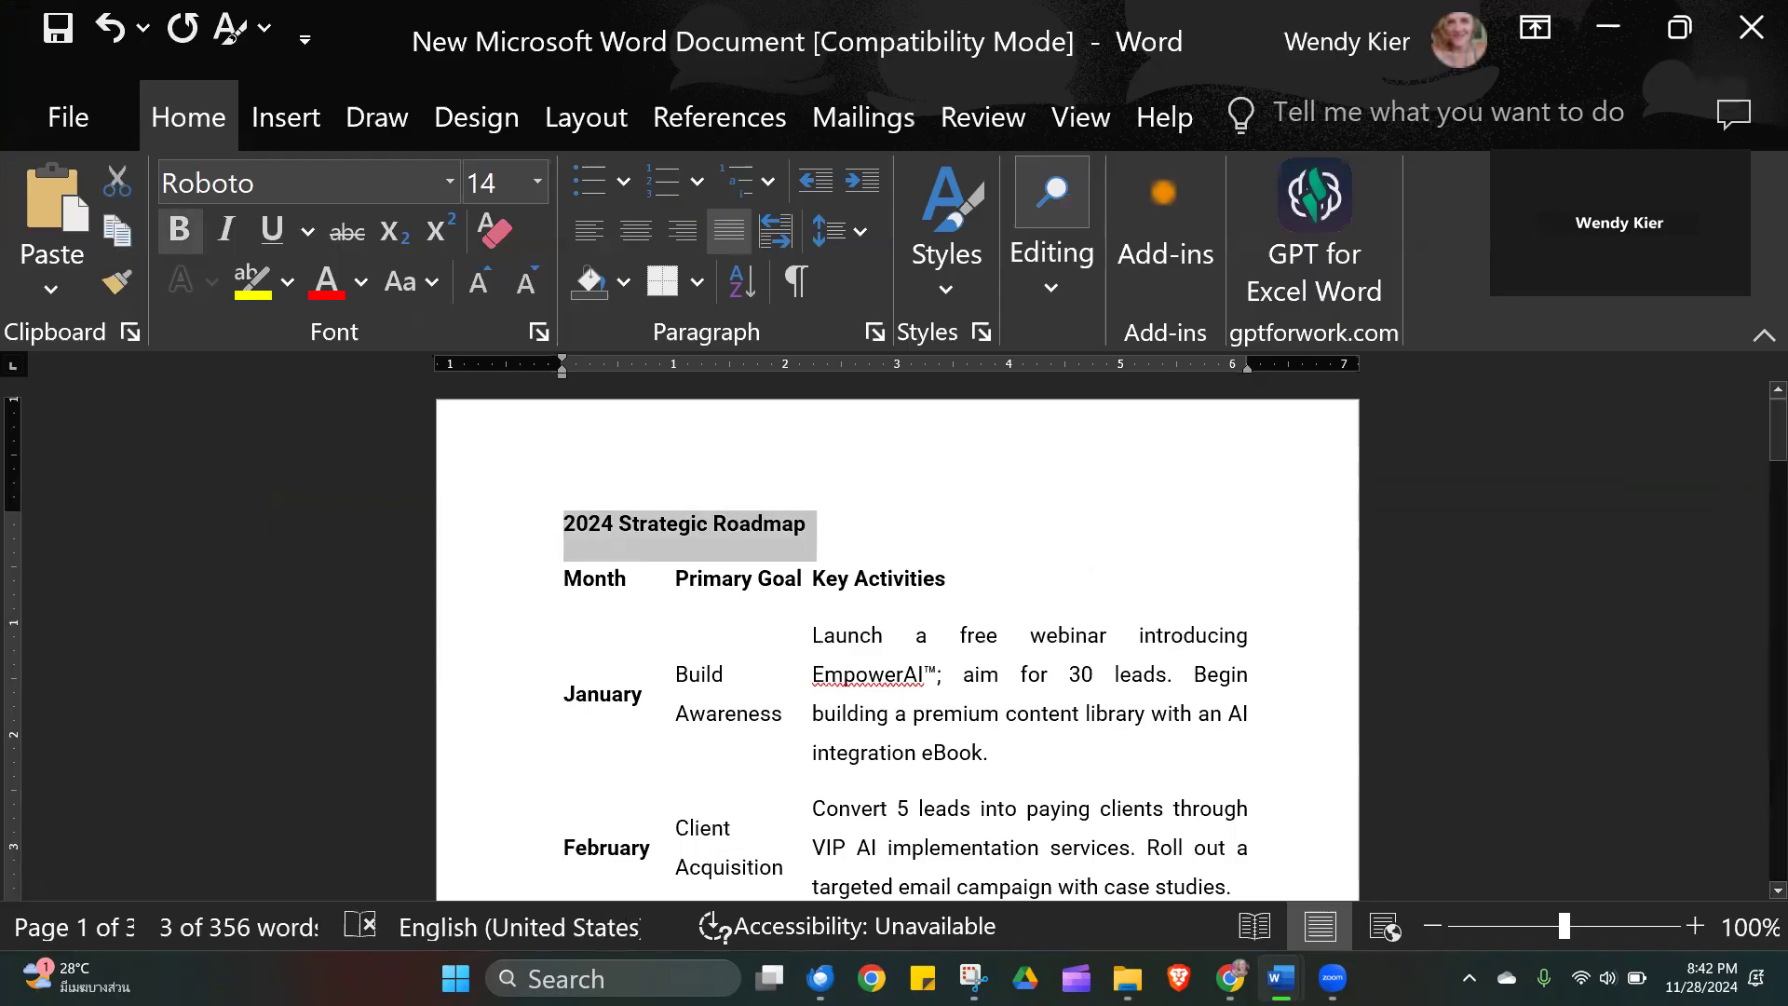
Try to close the roadmap document, cancel the save prompt, and minimize the document to return to the 2025 folder.
left_click(1737, 19)
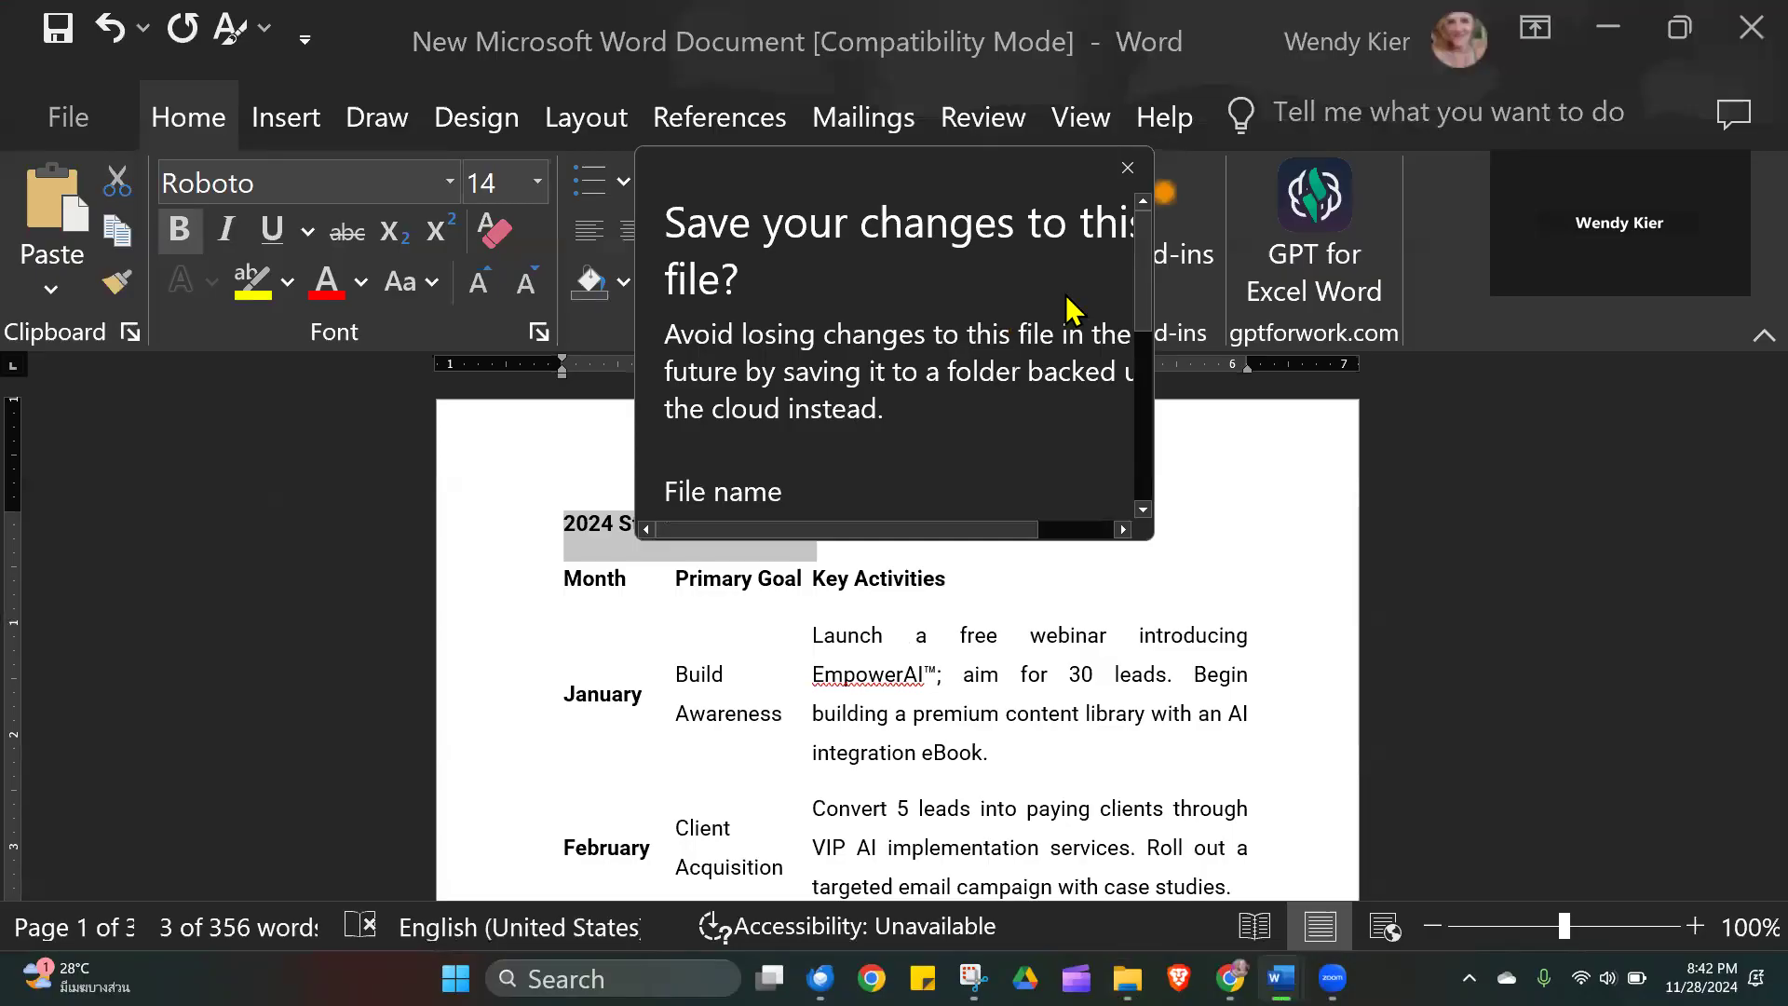
left_click(1124, 172)
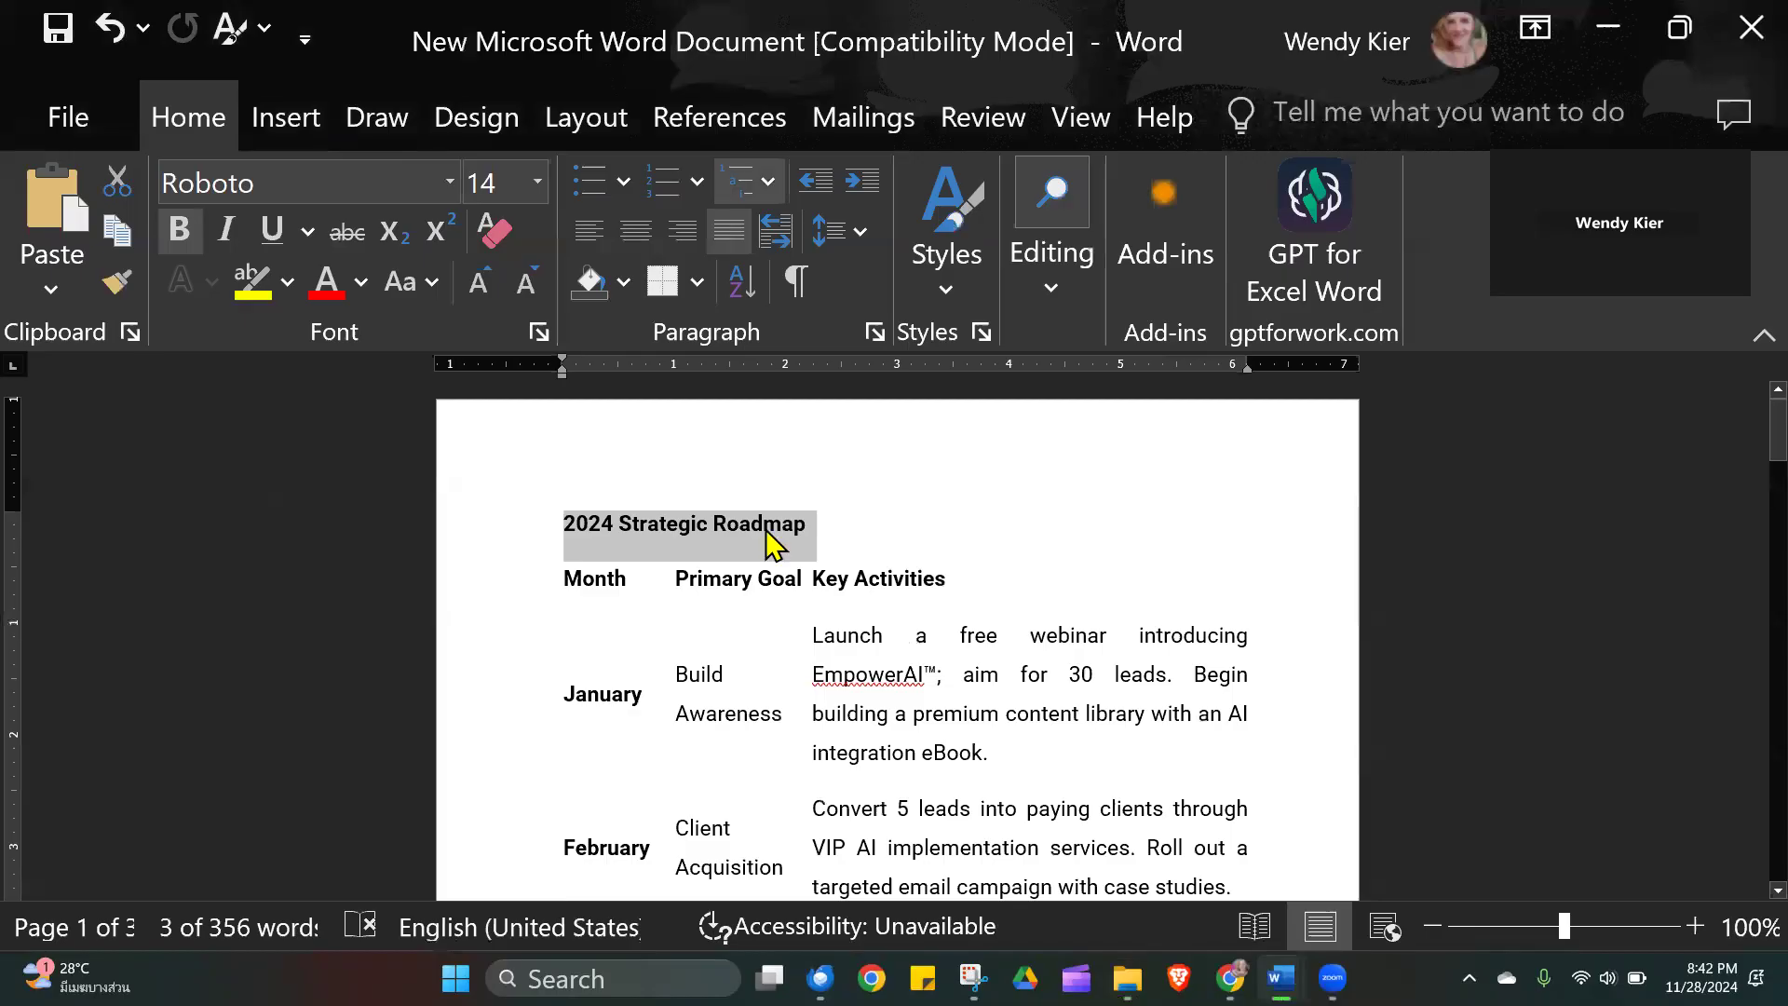
left_click(1608, 28)
left_click(1608, 27)
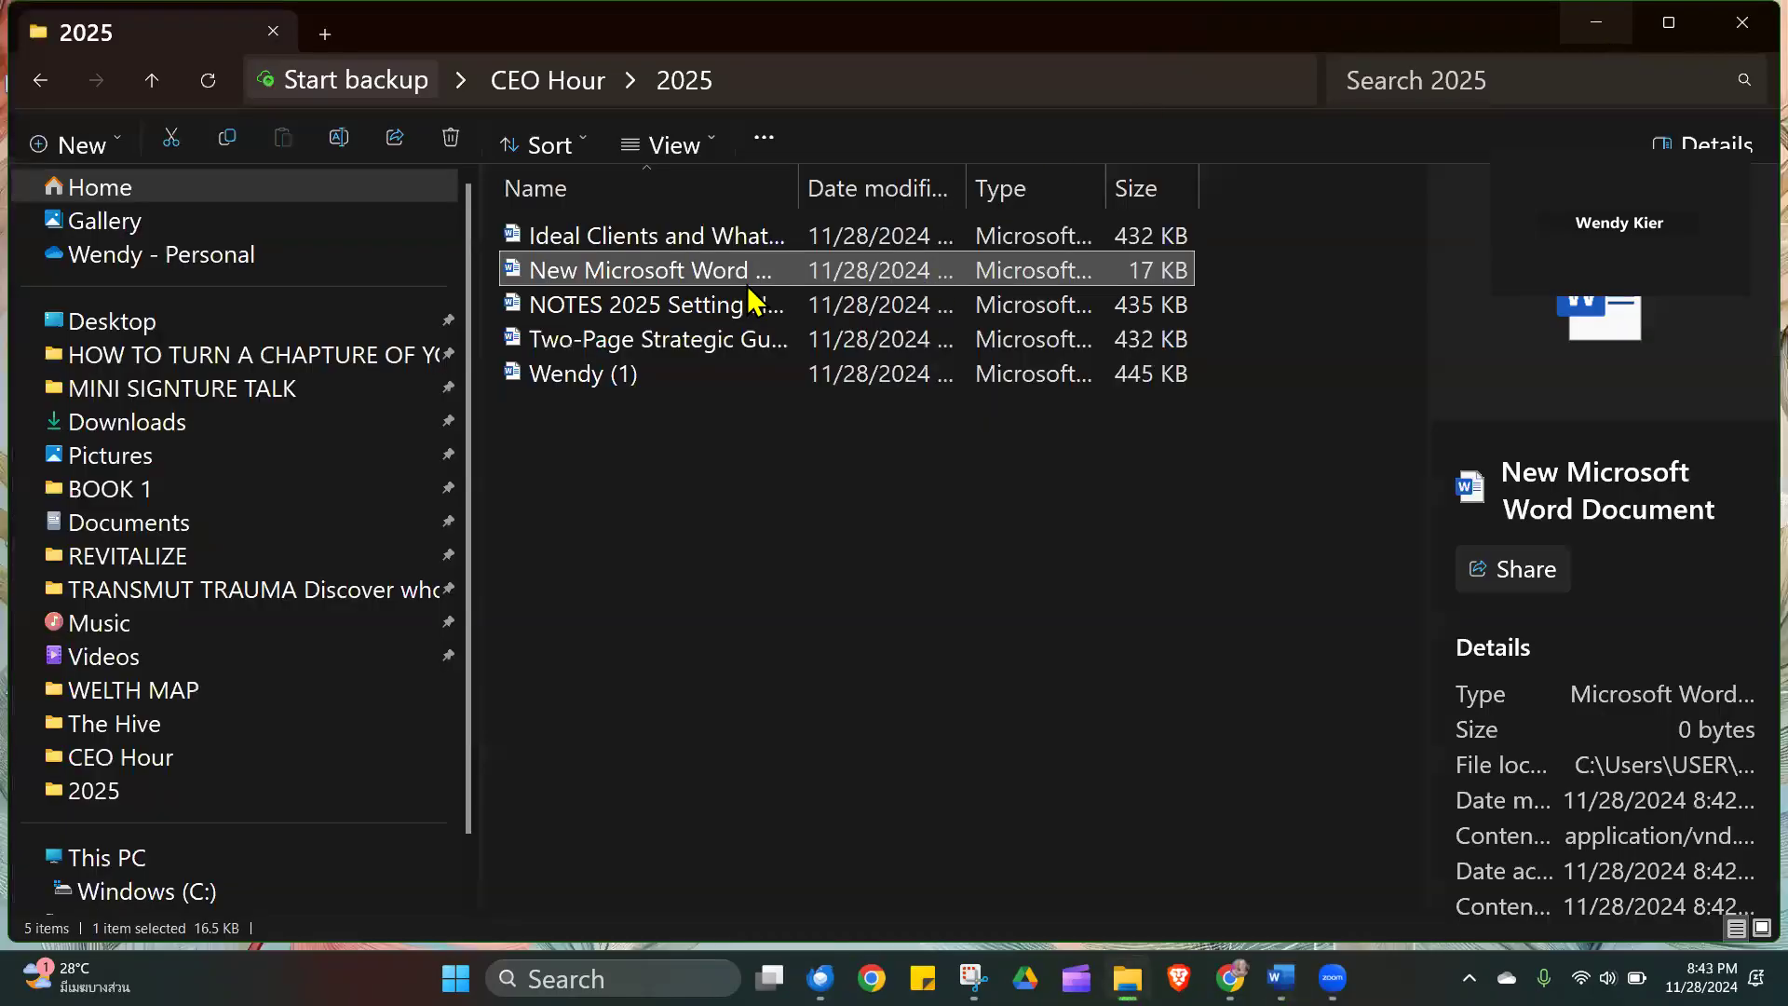
Rename the new Word document in the 2025 folder as "2025 Strategic Roadmap" and close the folder window.
right_click(699, 285)
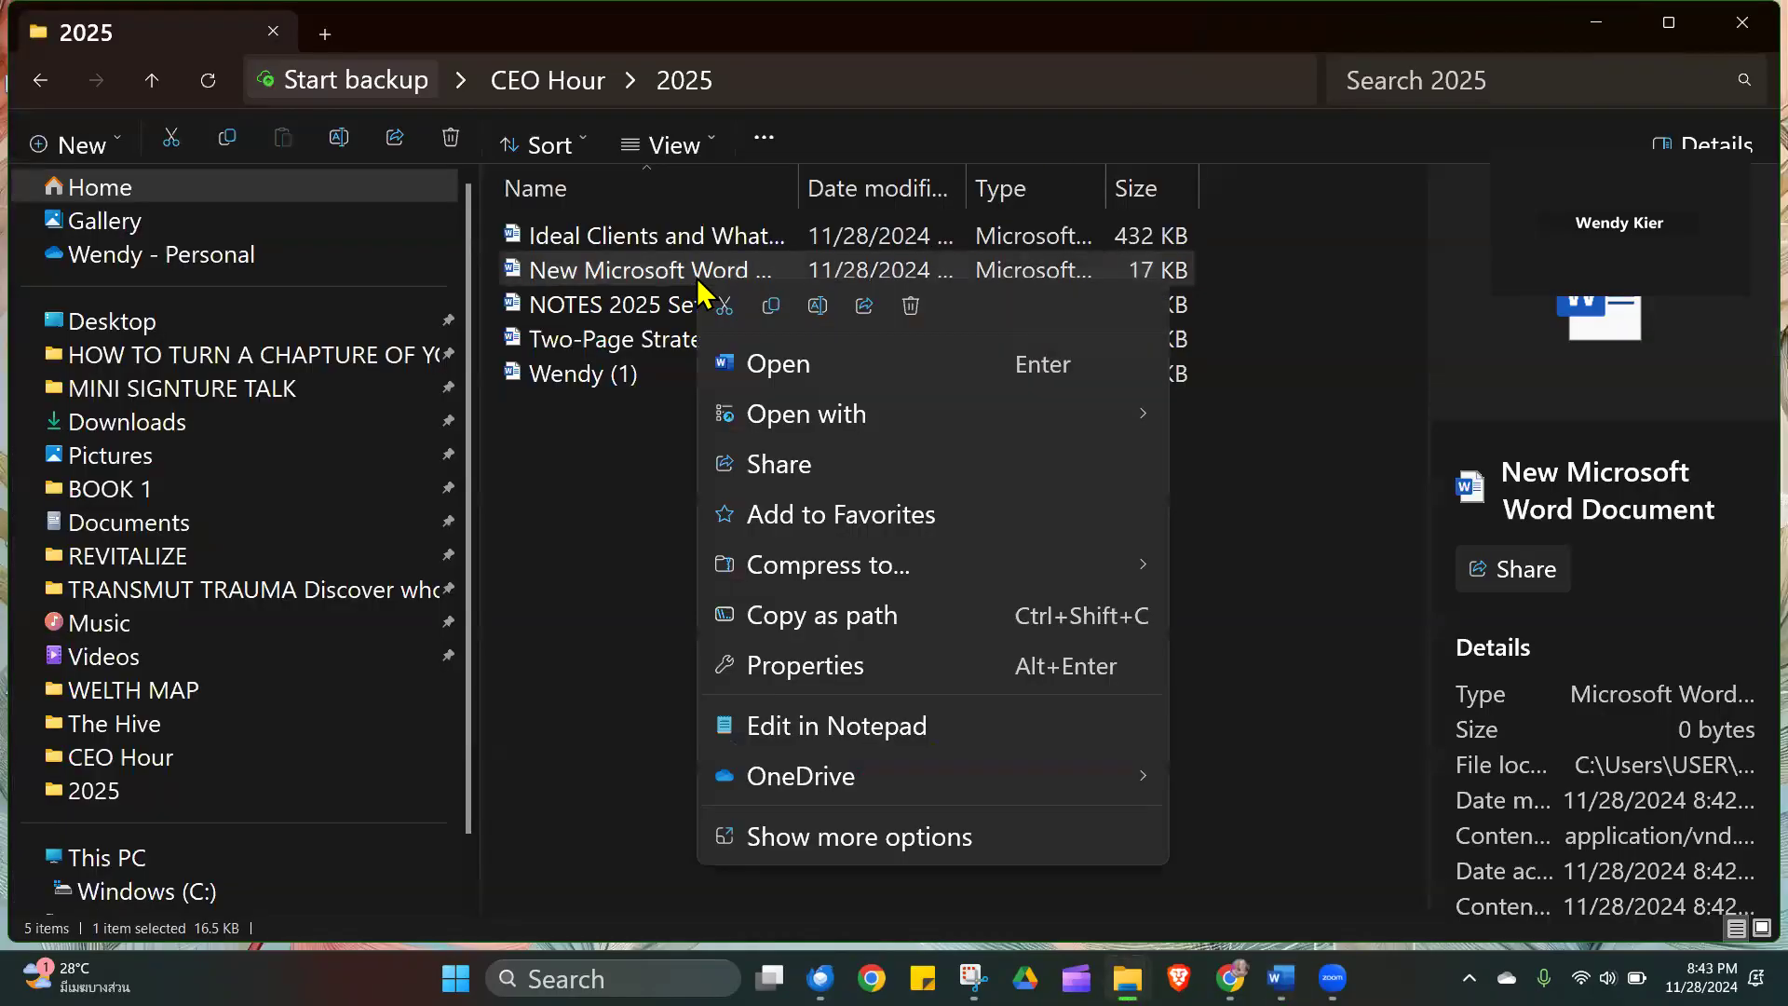
left_click(815, 310)
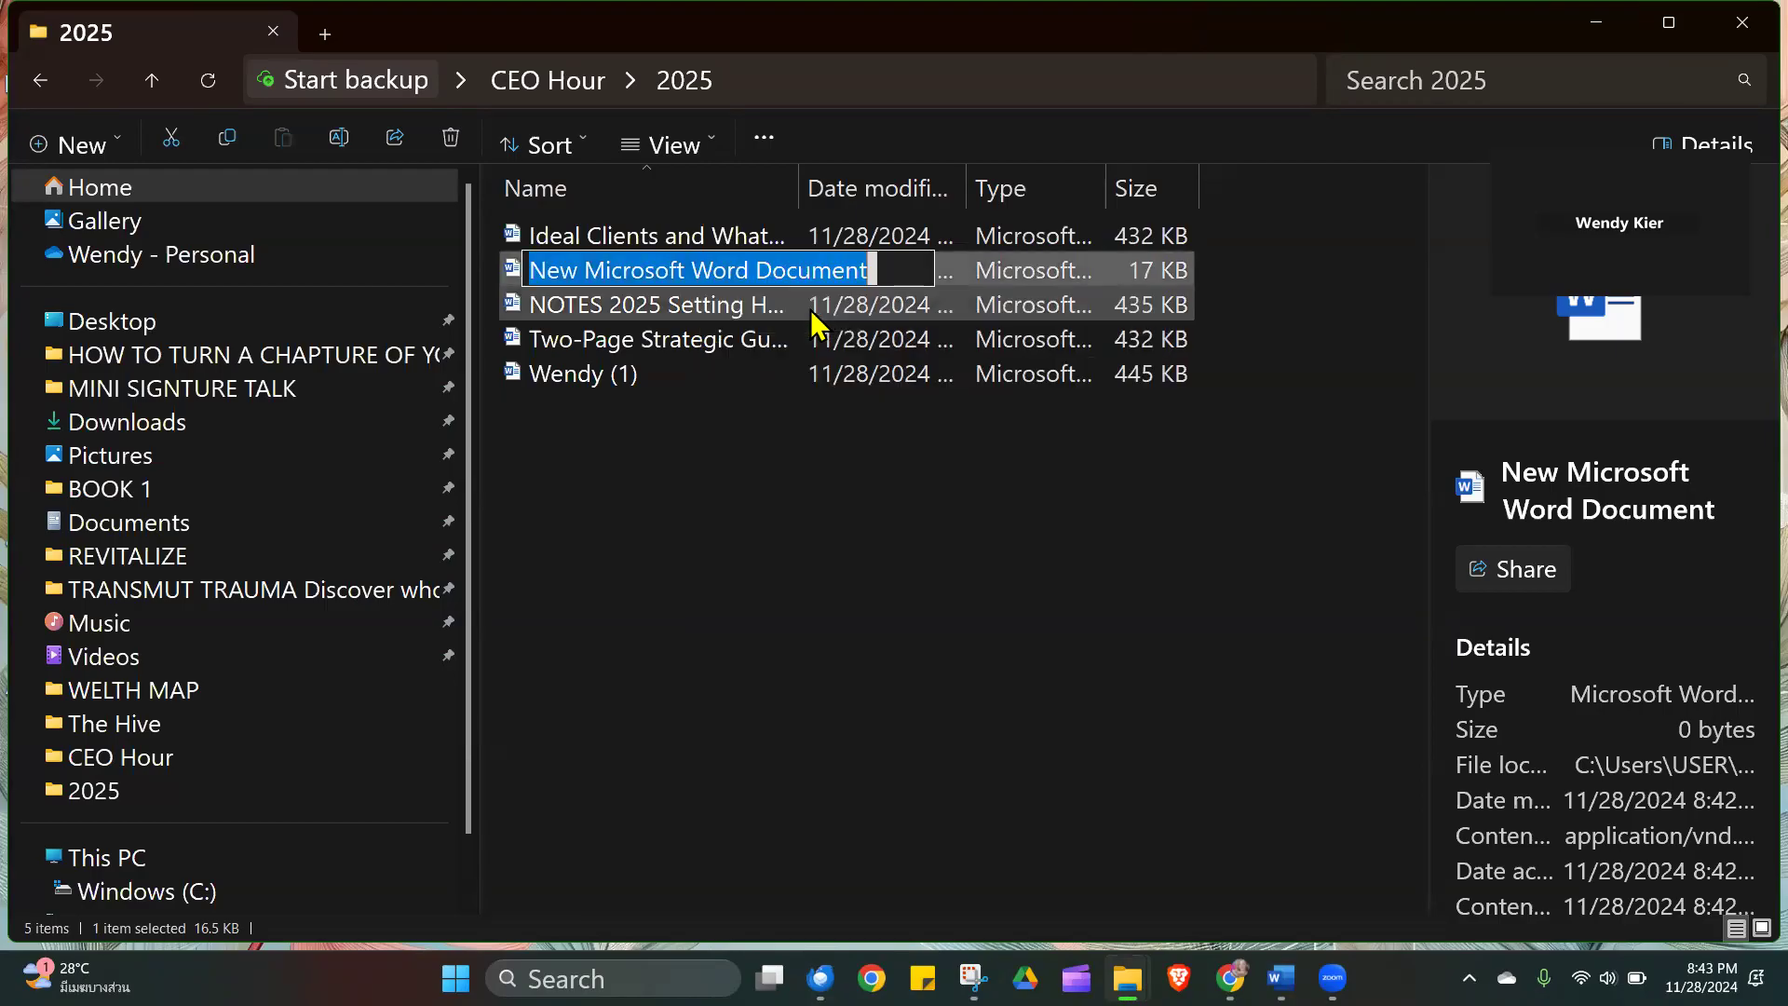
key("ctrl+v")
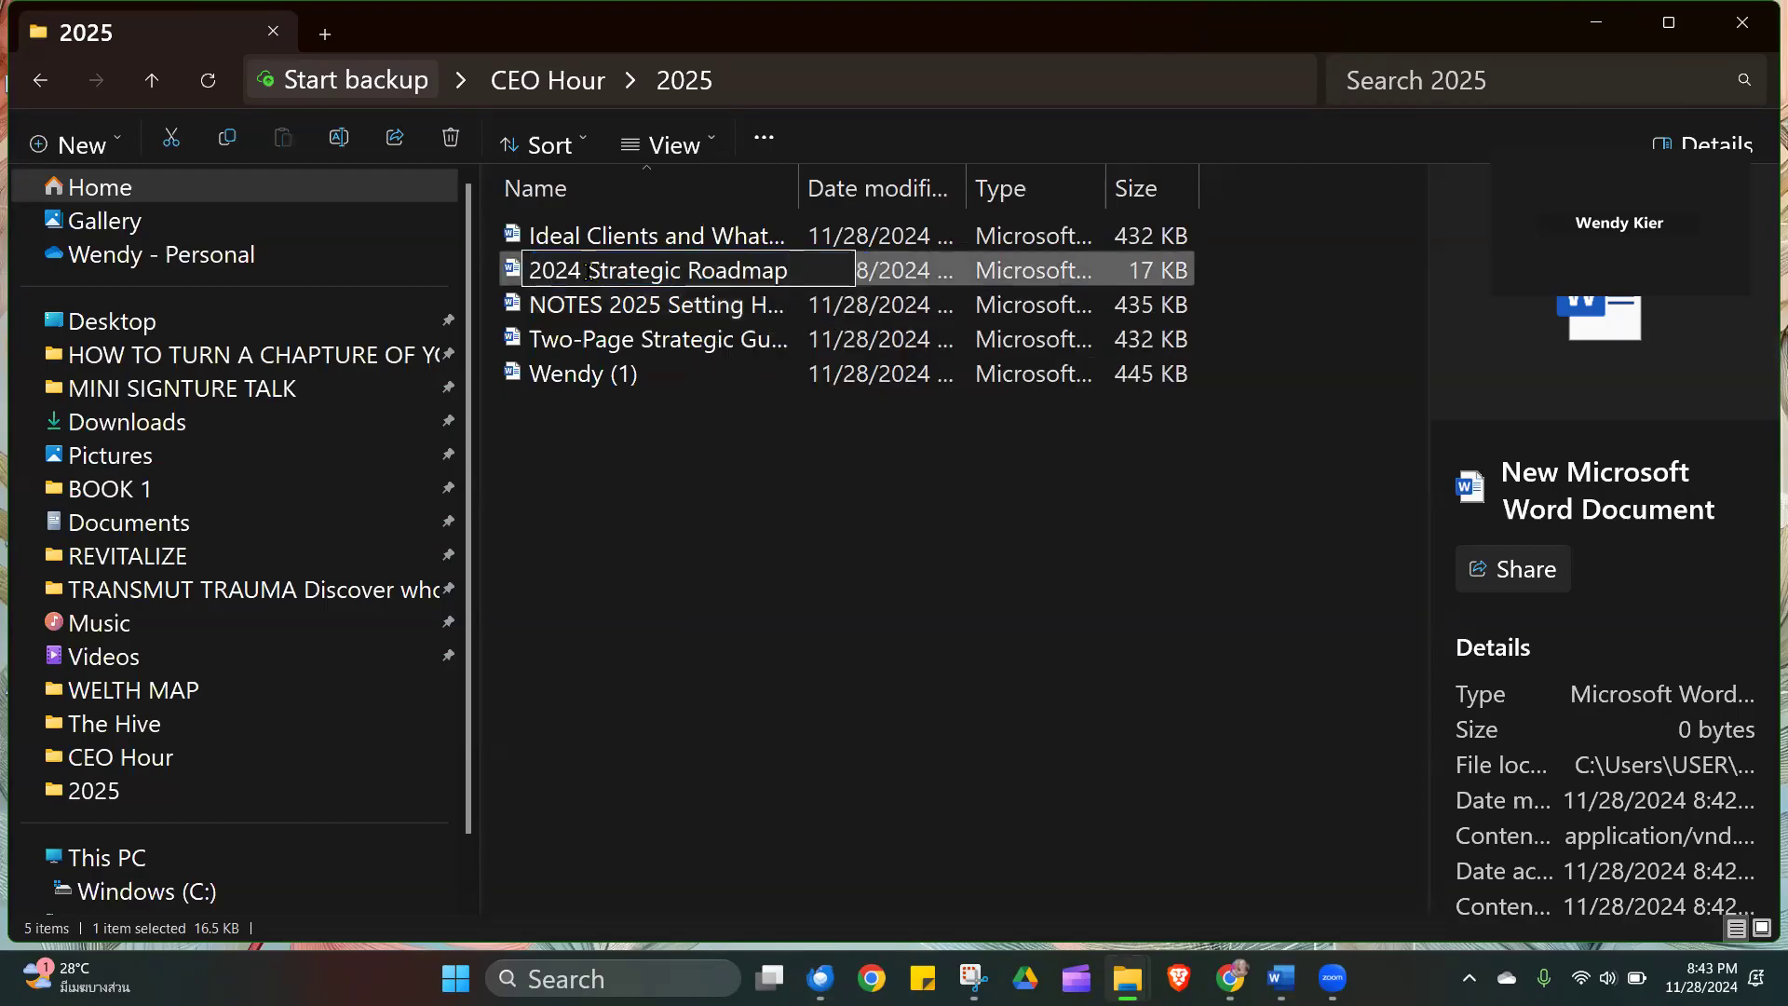
key("BackSpace")
key("BackSpace")
type("5")
left_click(874, 490)
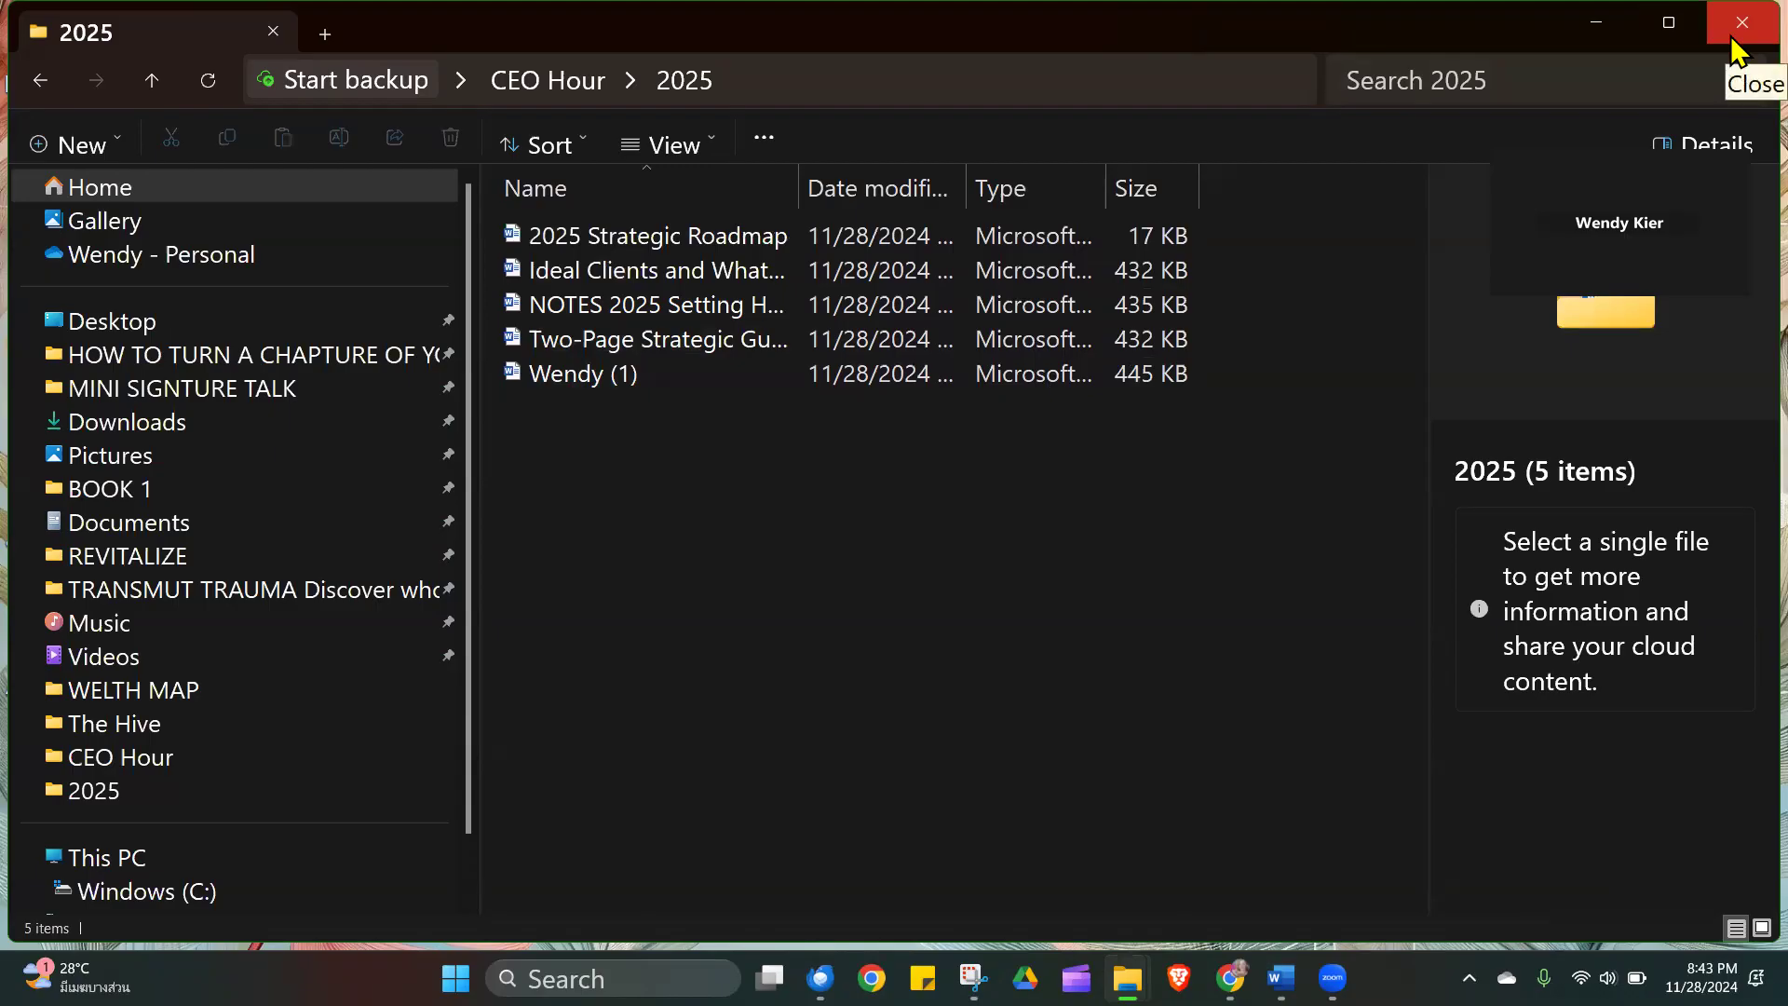
left_click(1739, 26)
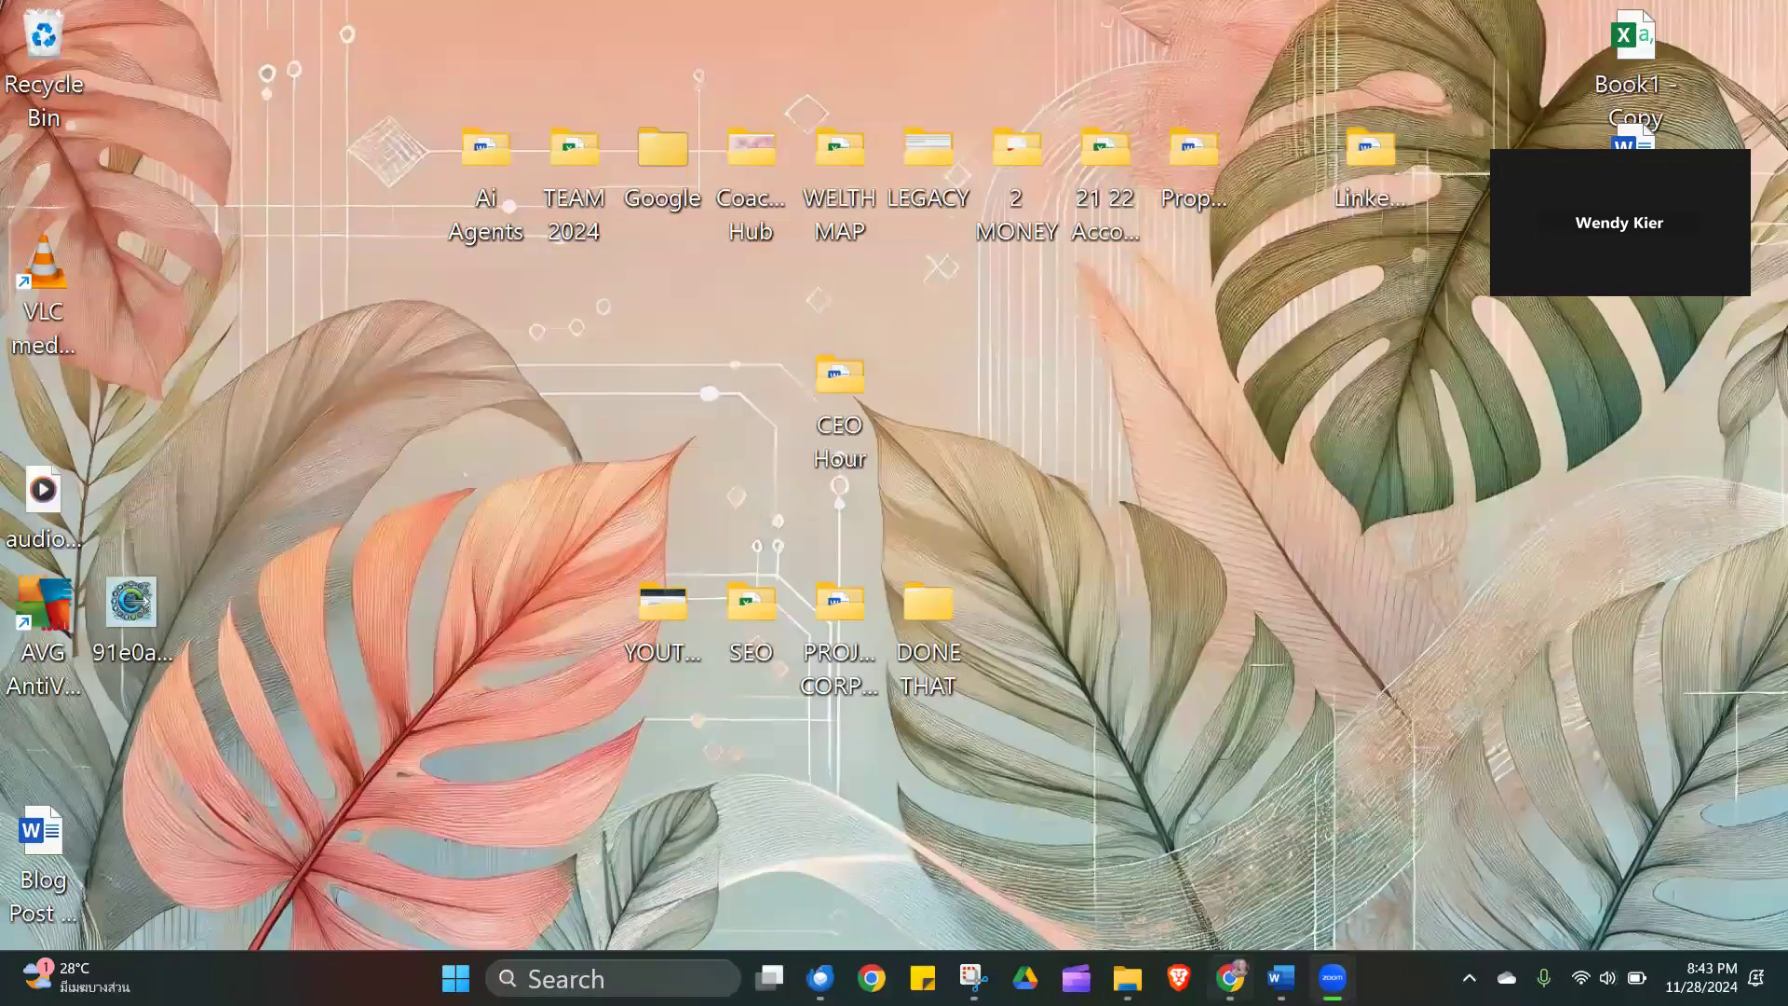
Switch to the LUCAS CEOSolve360 chat in Chrome and bring the WENDY BizSolve360 GPT into its message box.
left_click(1229, 978)
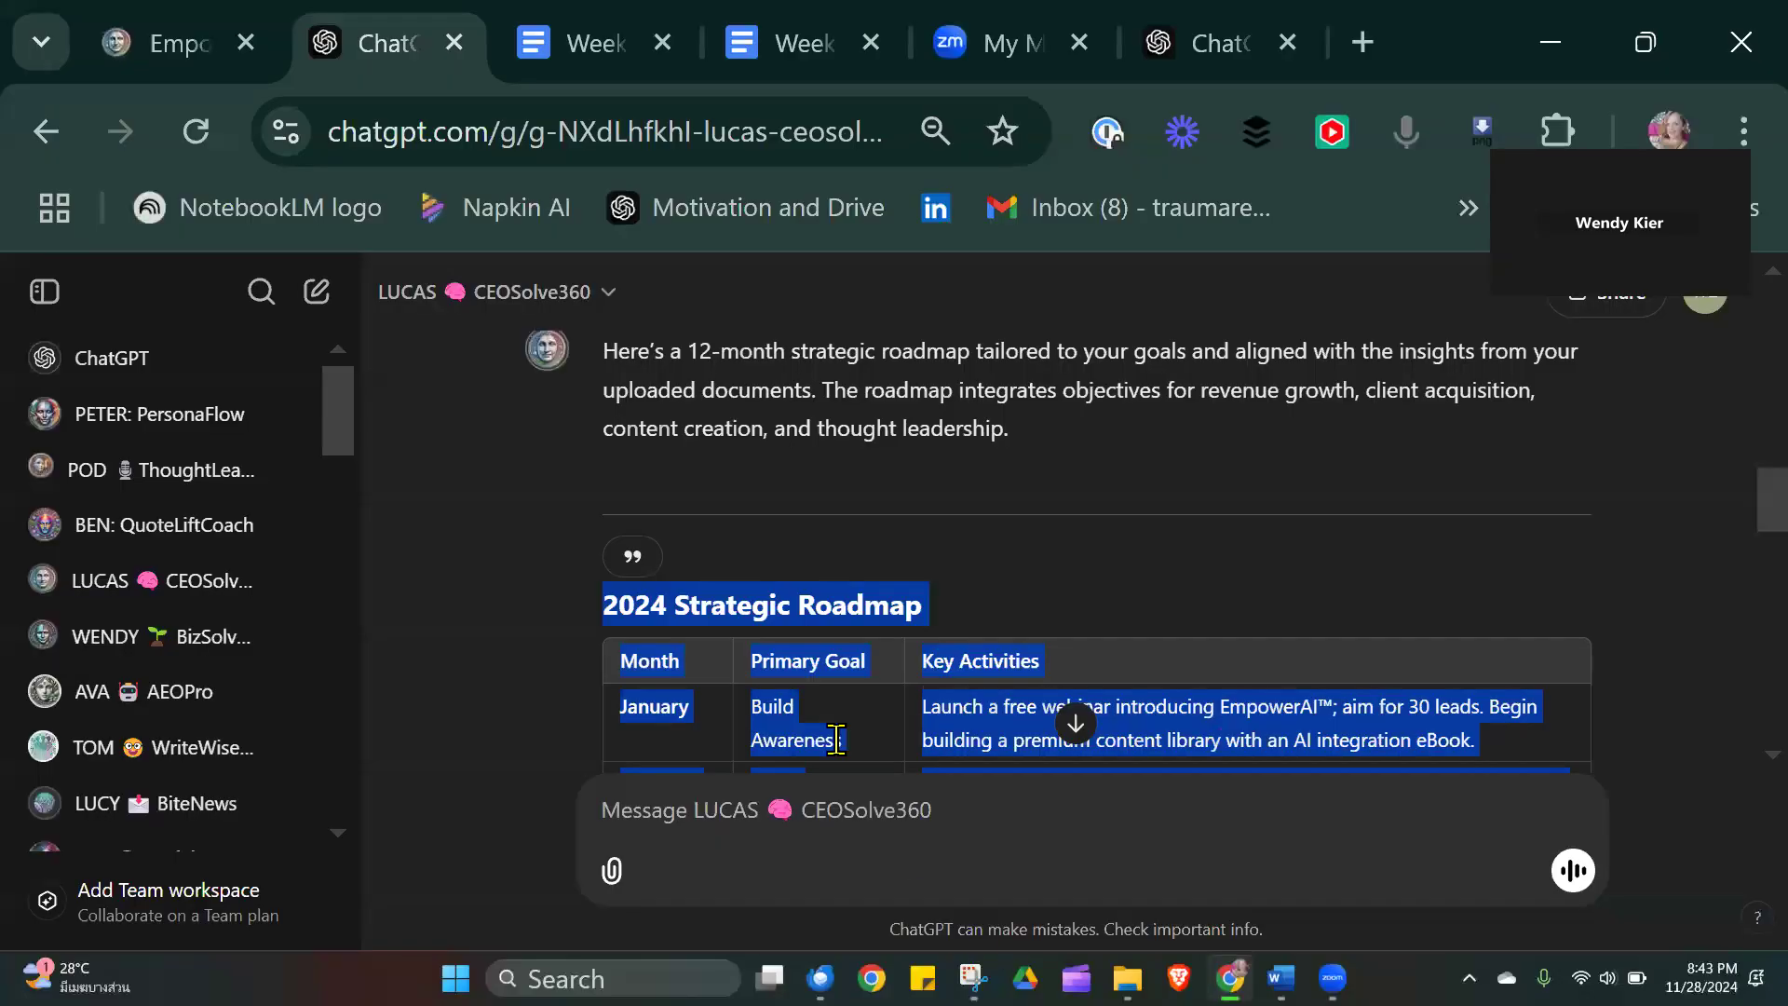
left_click(1148, 505)
left_click_drag(1732, 540, 1733, 750)
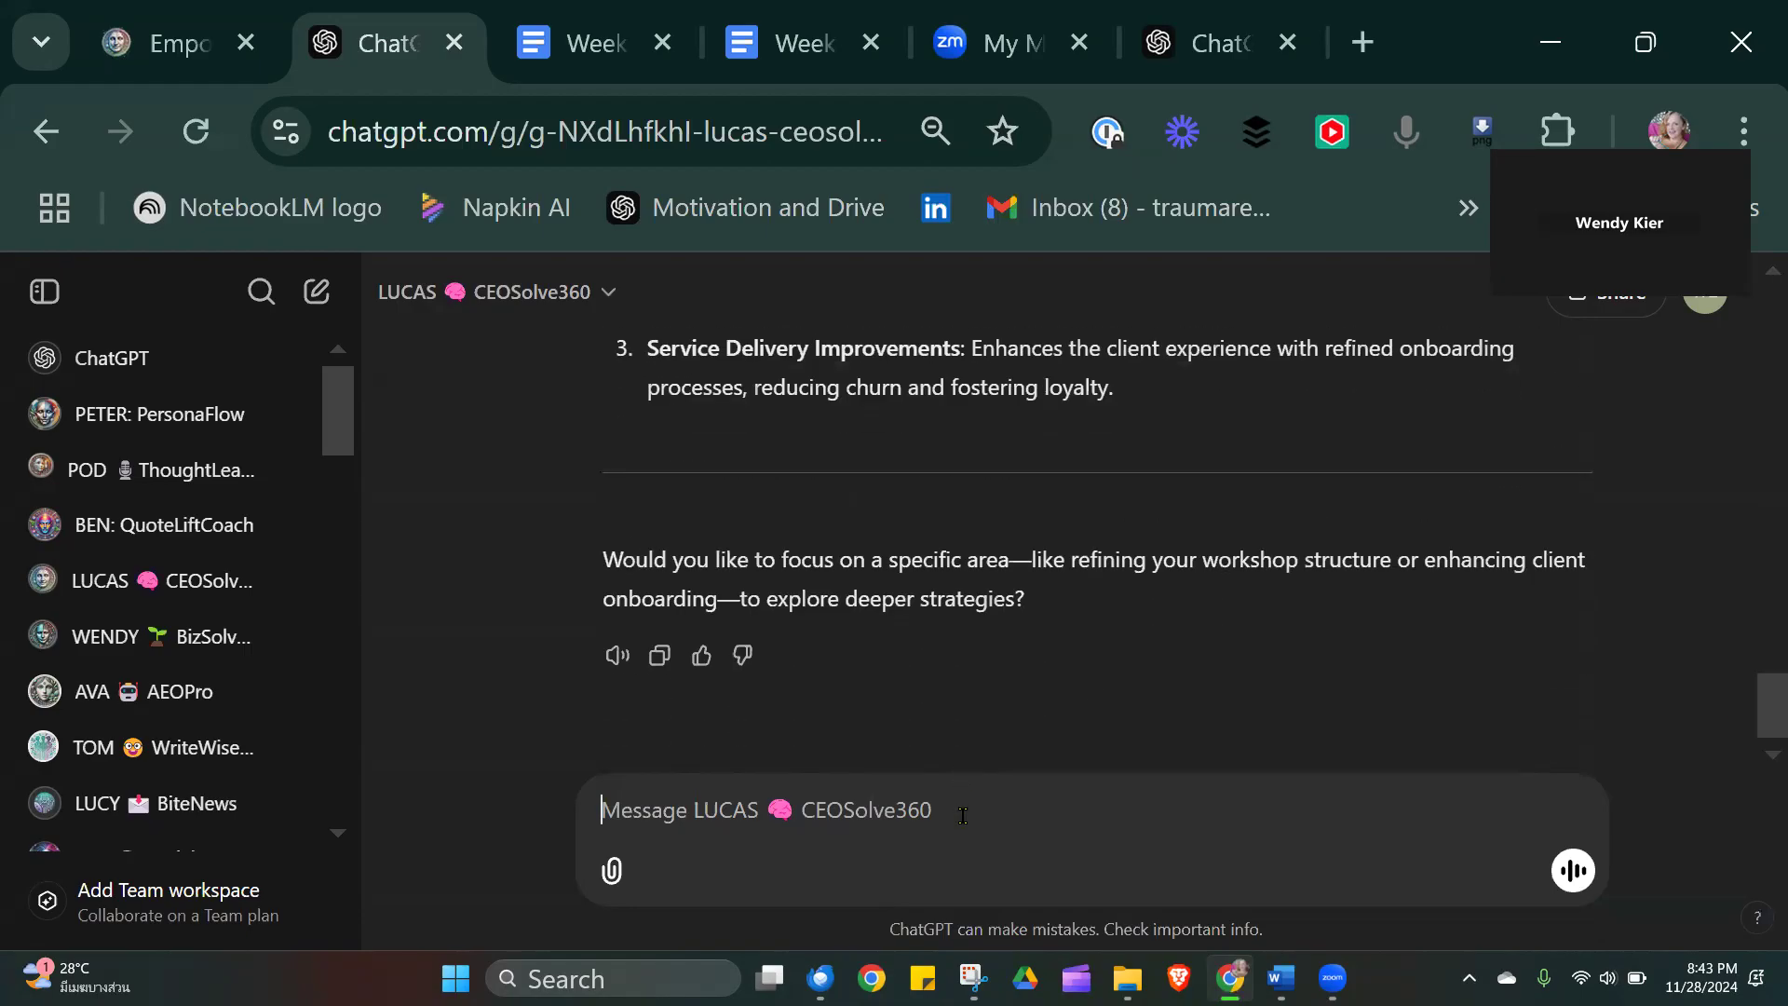
type("@")
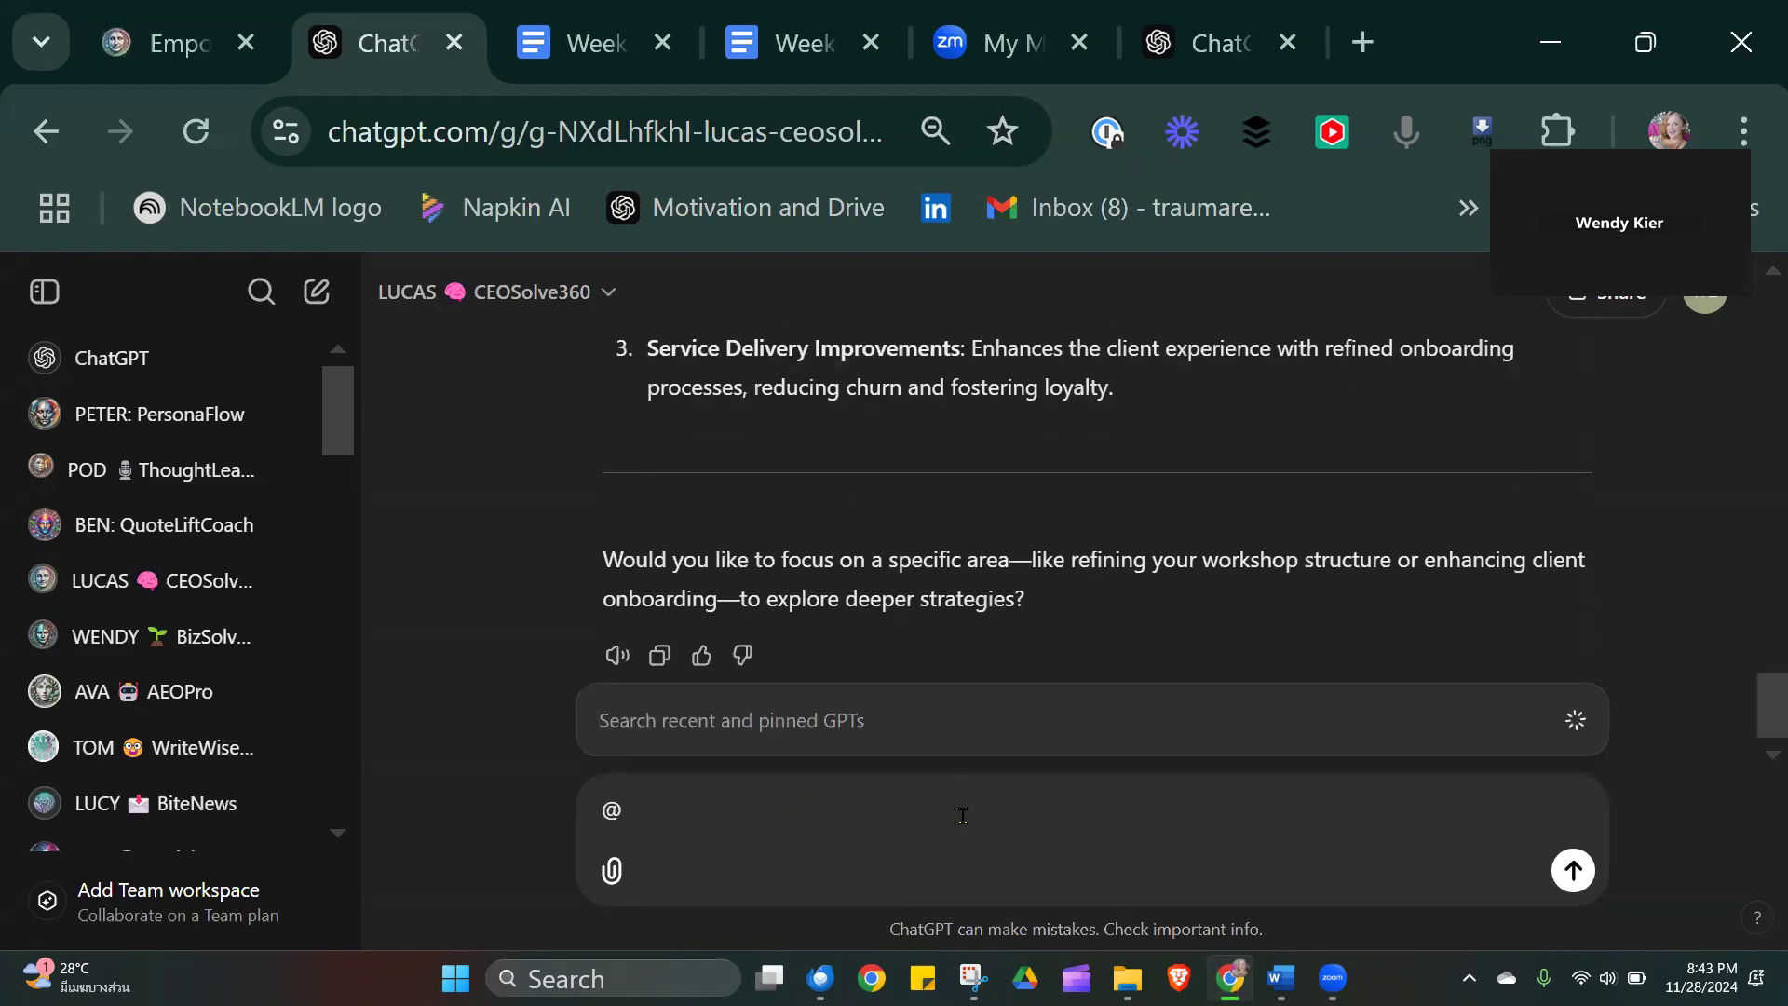
type("we")
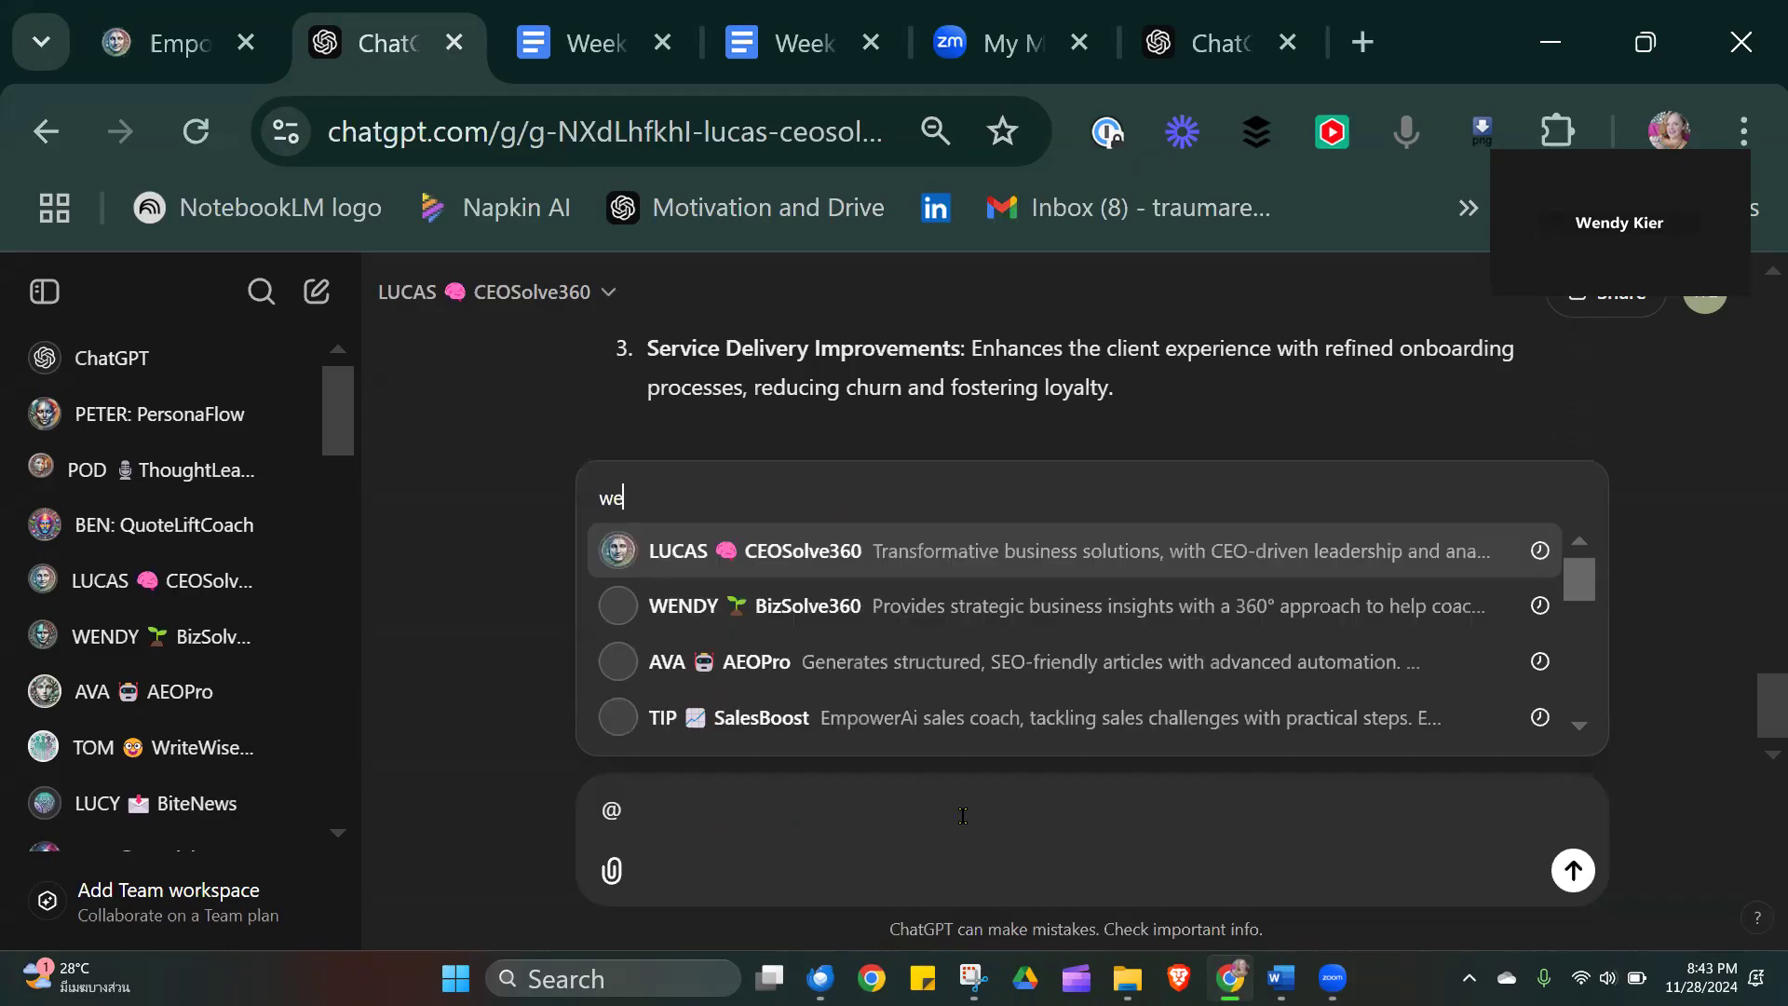
left_click(1008, 606)
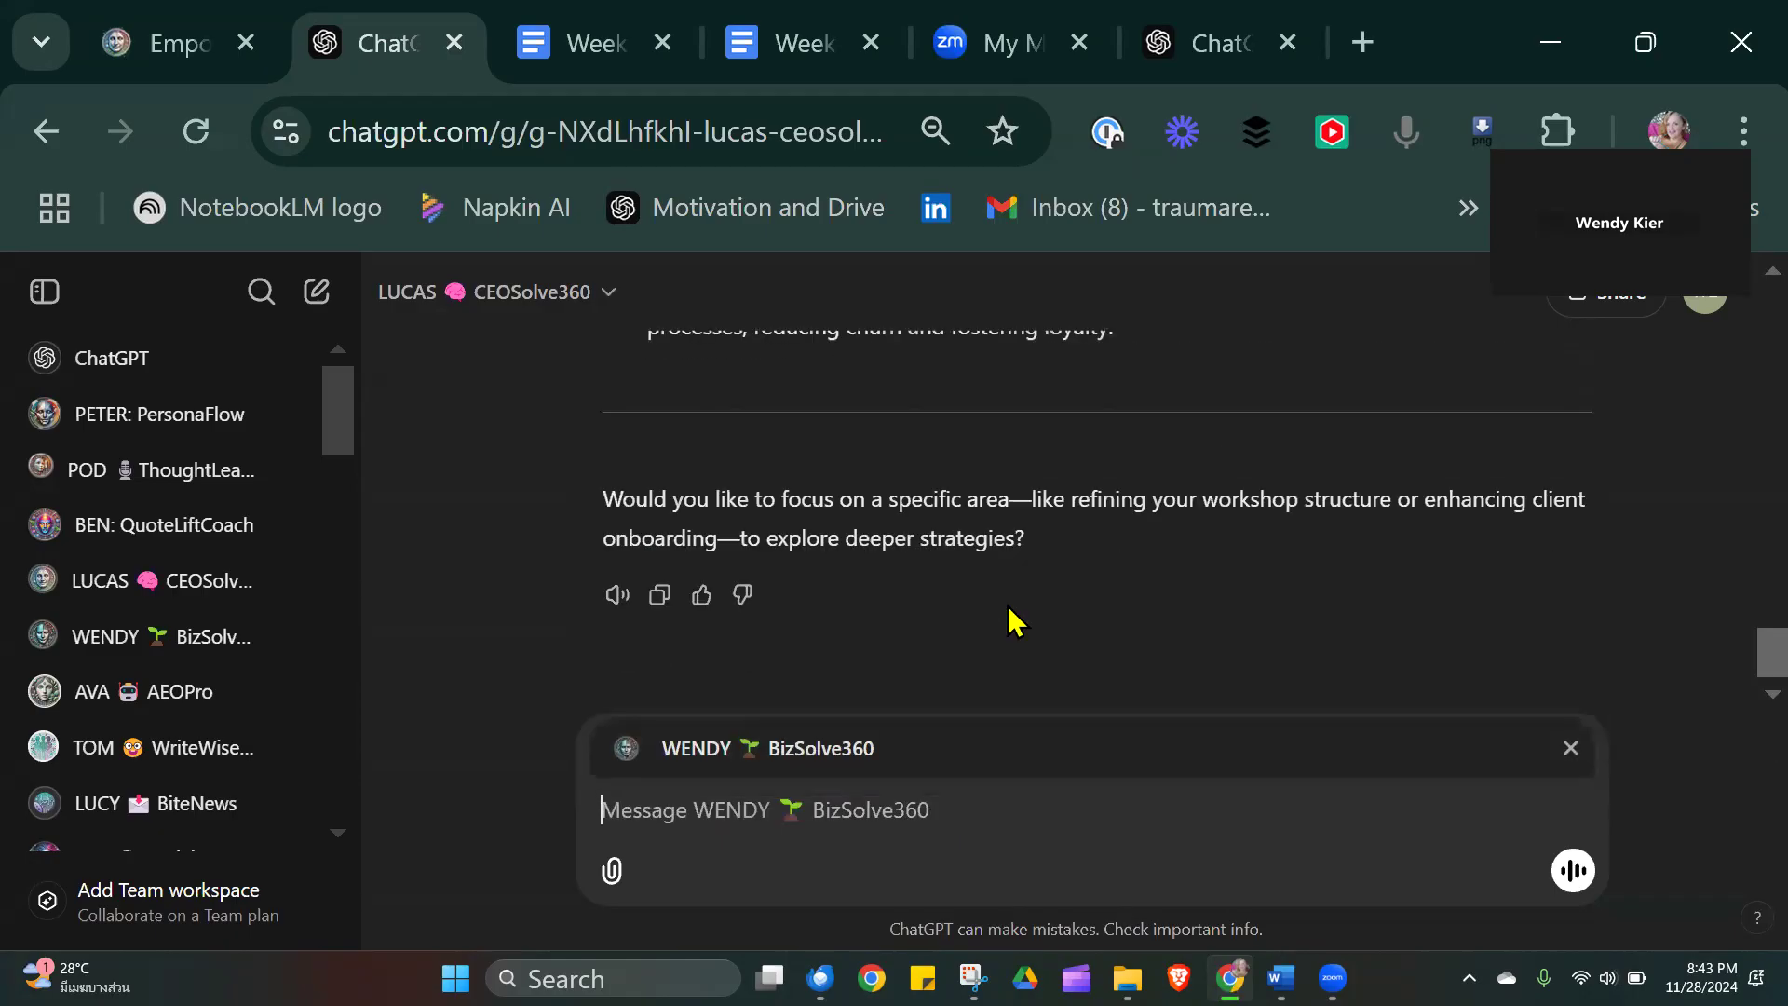
Attach the 2025 Strategic Roadmap document from the computer to the message for WENDY BizSolve360.
left_click(611, 869)
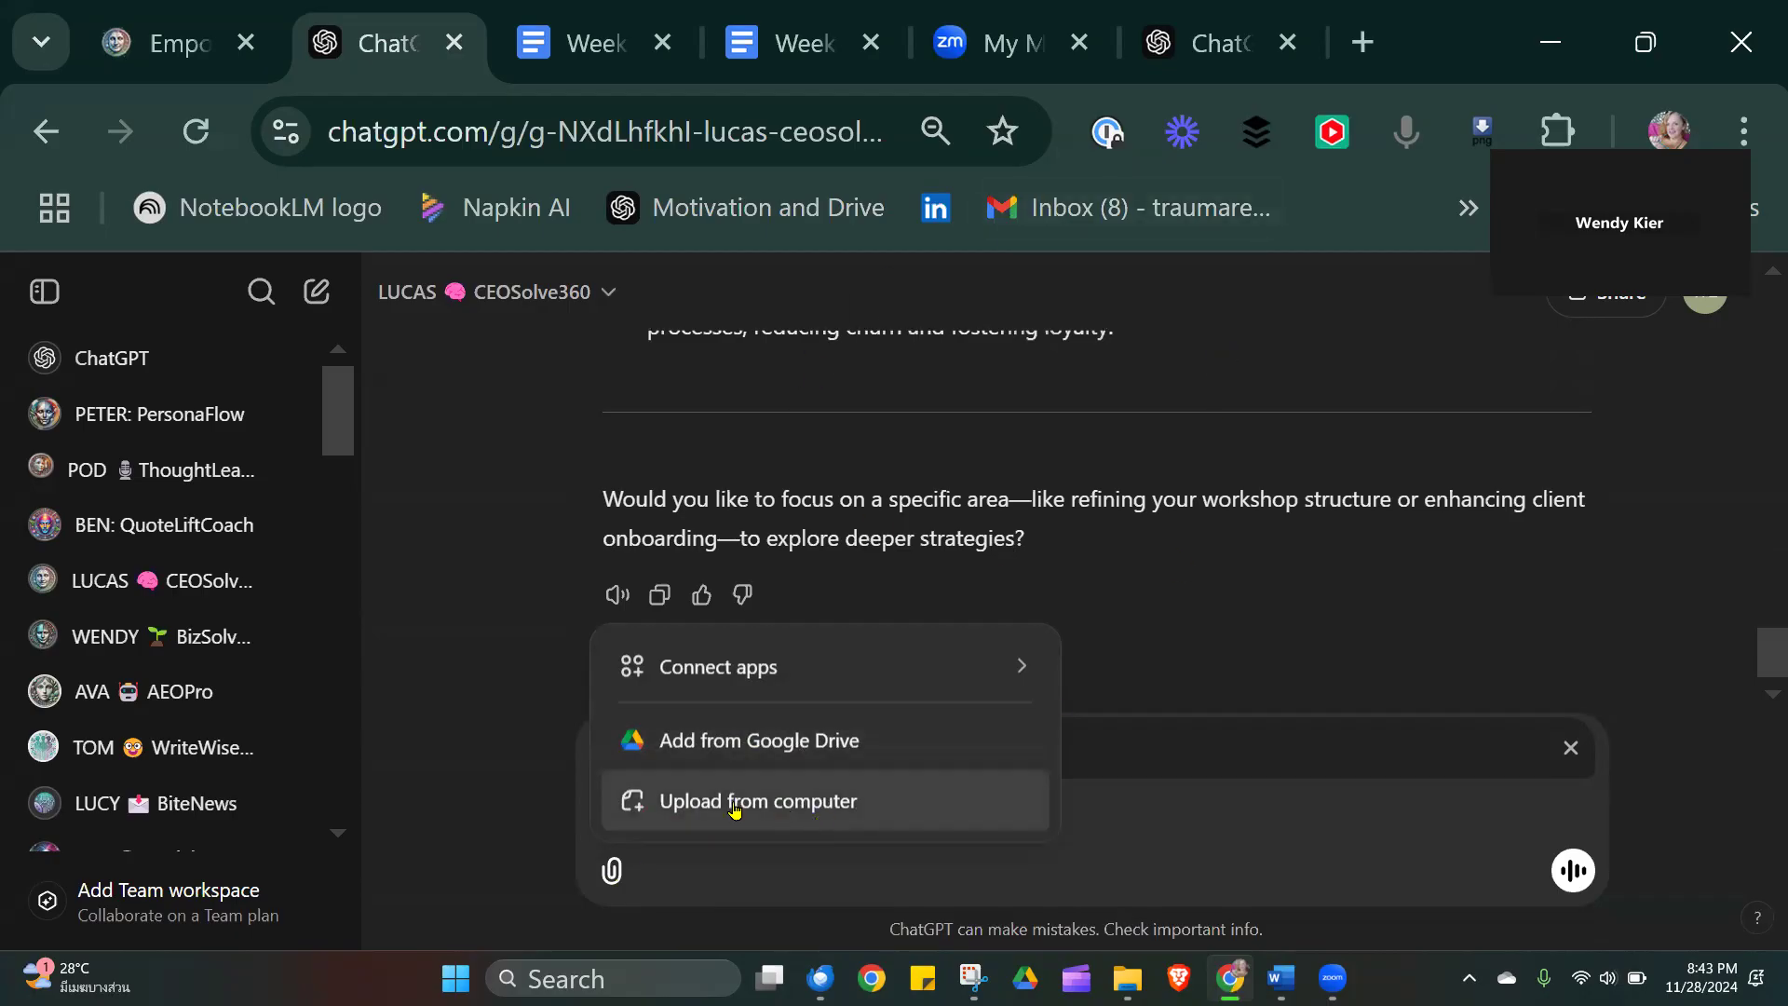
left_click(872, 781)
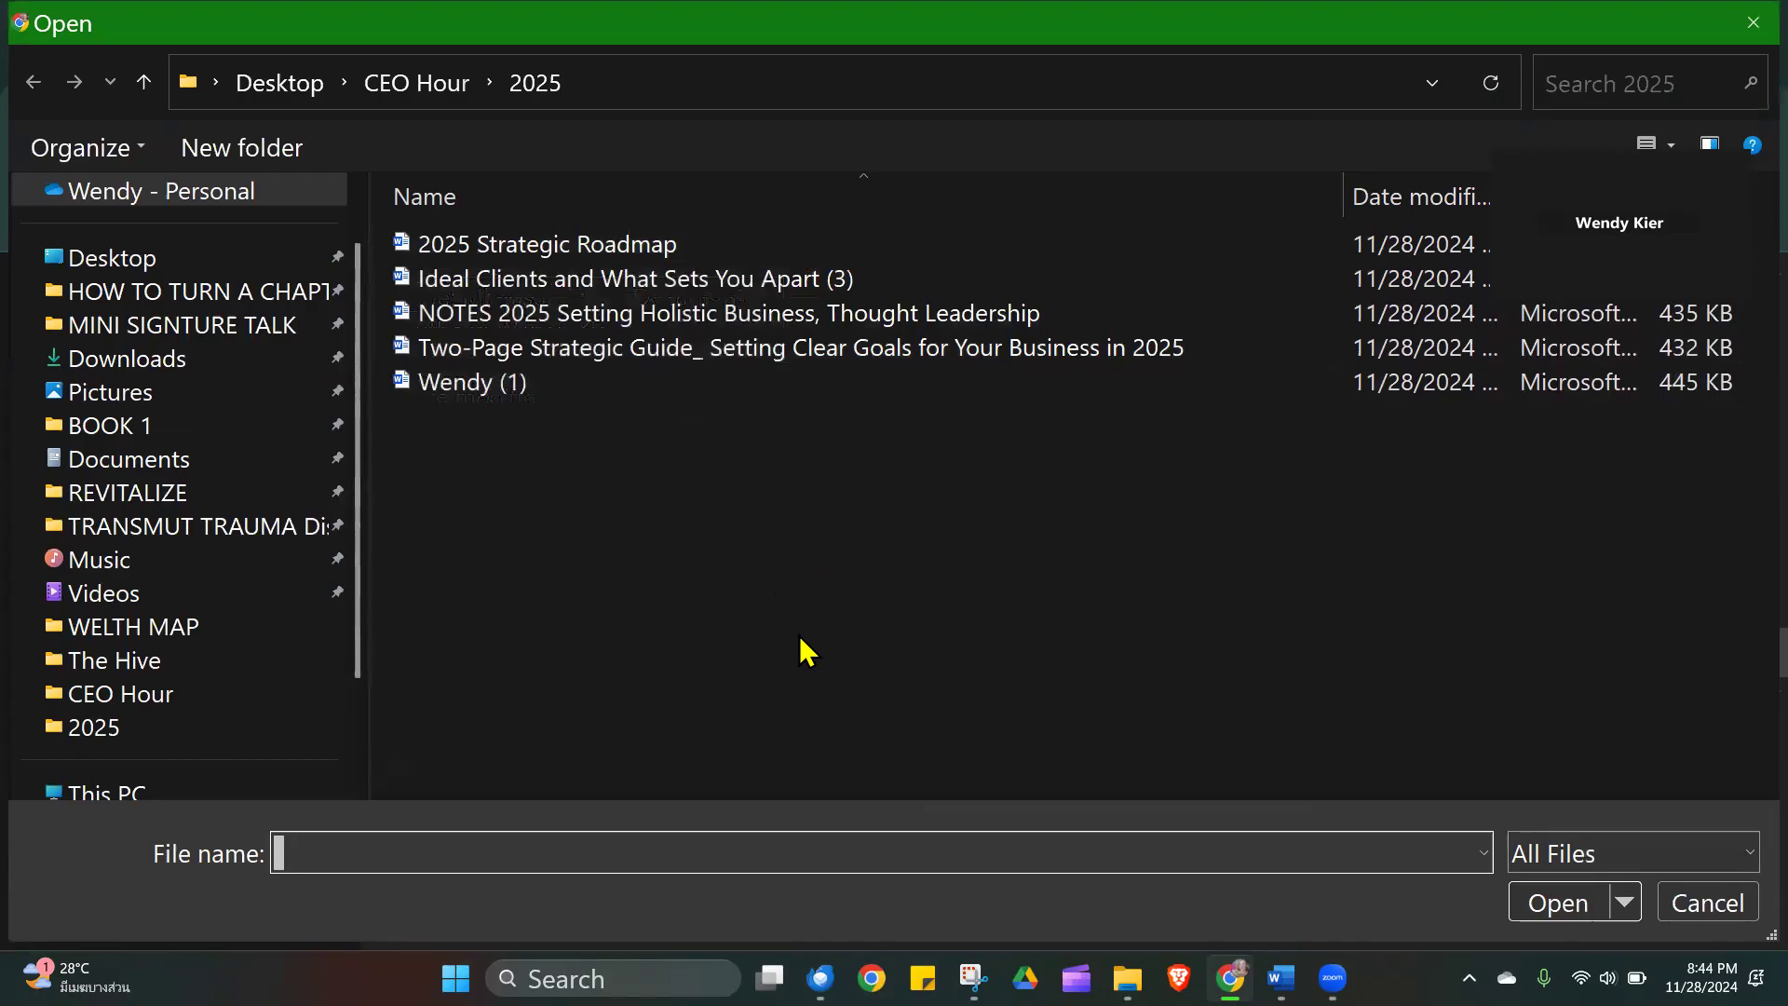
left_click(562, 246)
double_click(559, 244)
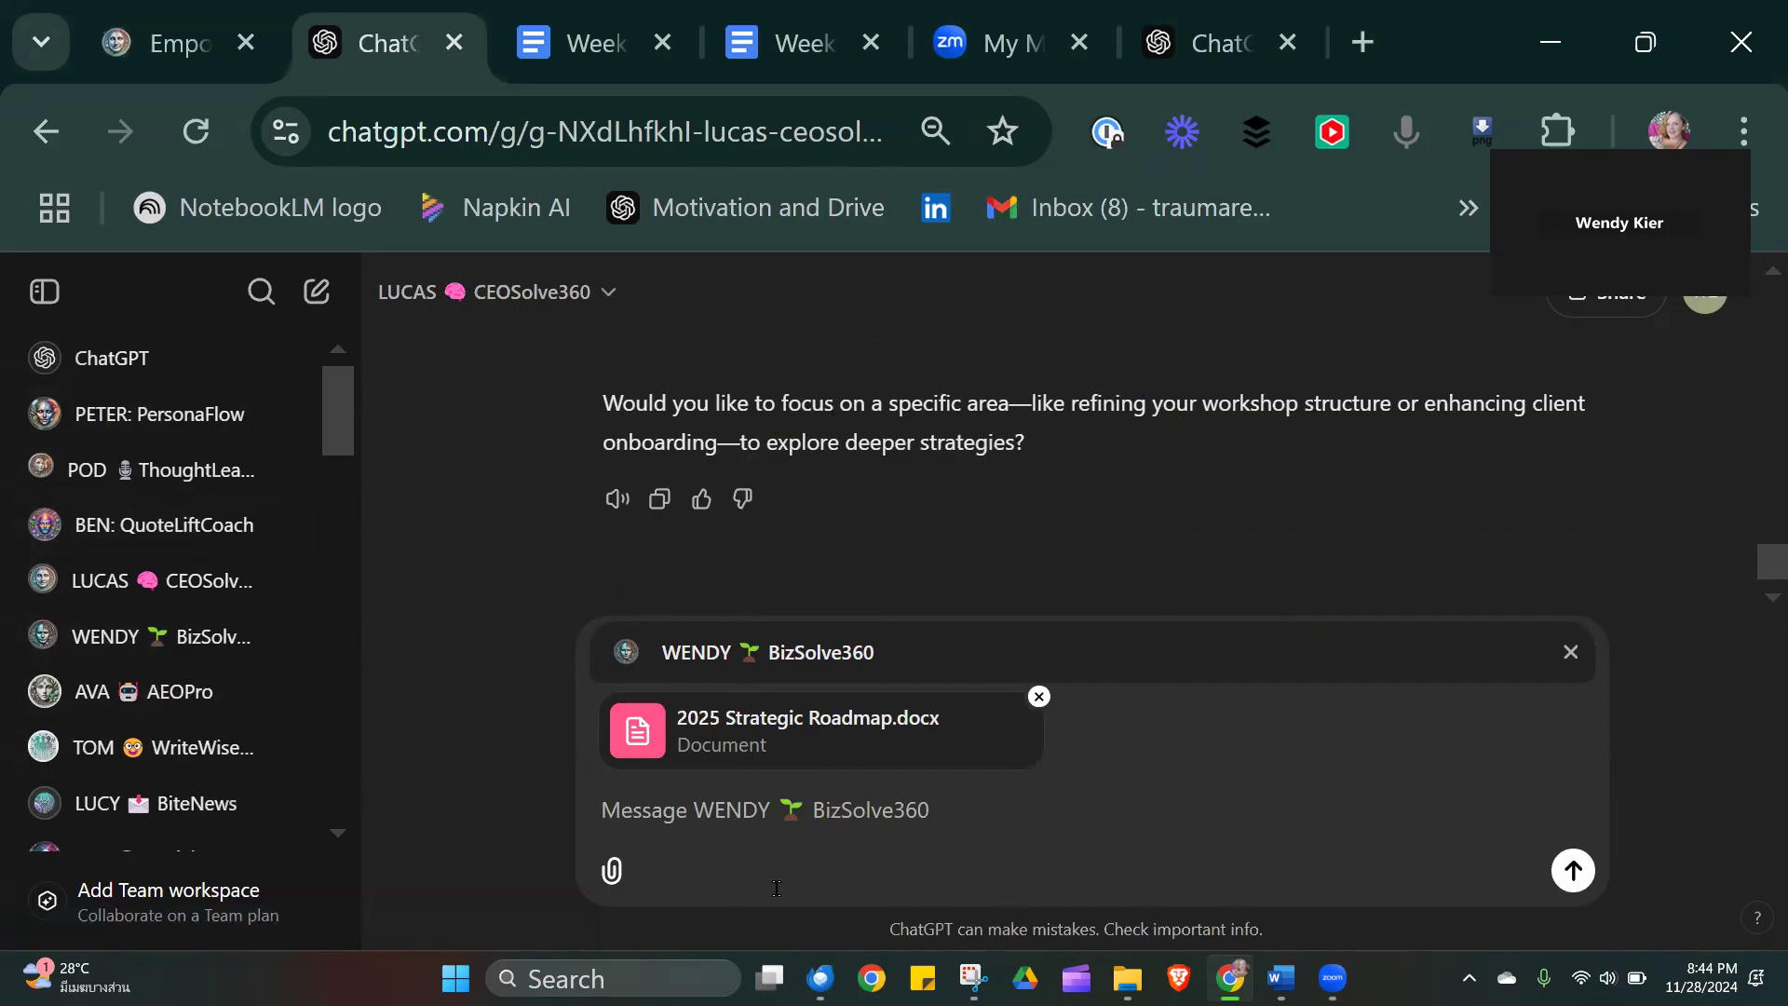
left_click_drag(1758, 560, 1759, 575)
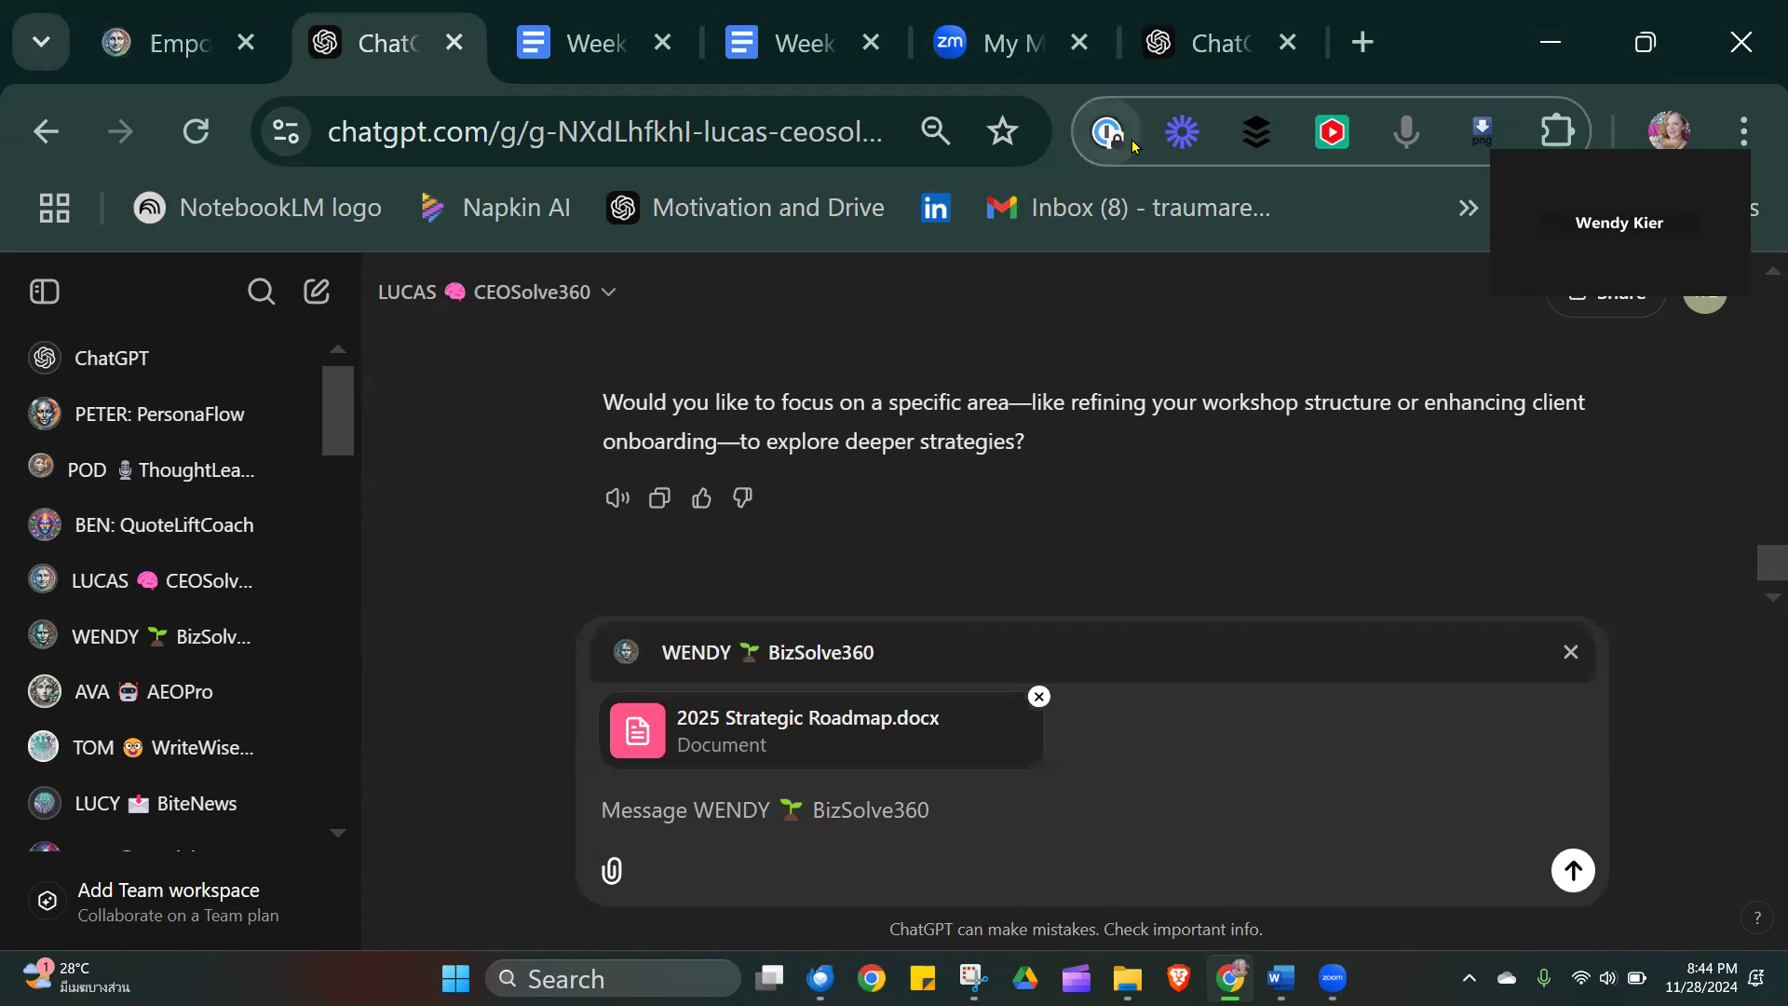
Copy the "Prompt for Wendy (Quarterly Plan)" section, through the March row of its sample table, from the Week 2 Workflow document.
left_click(803, 47)
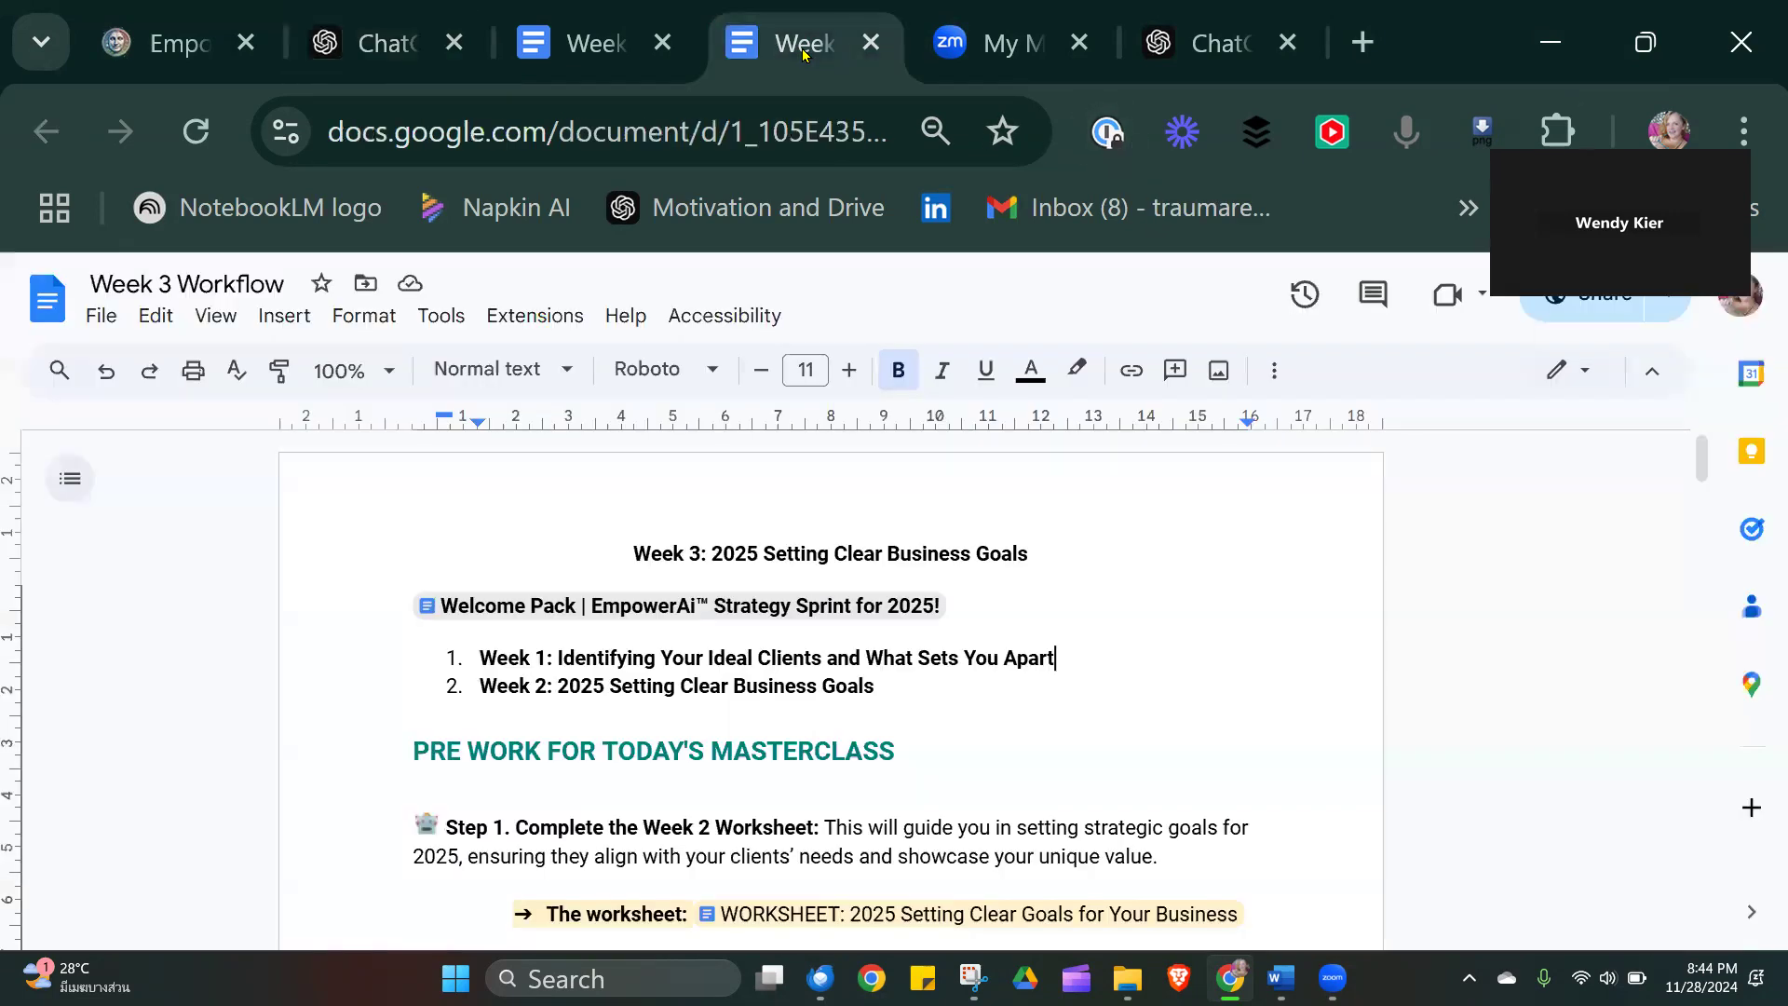
left_click(609, 56)
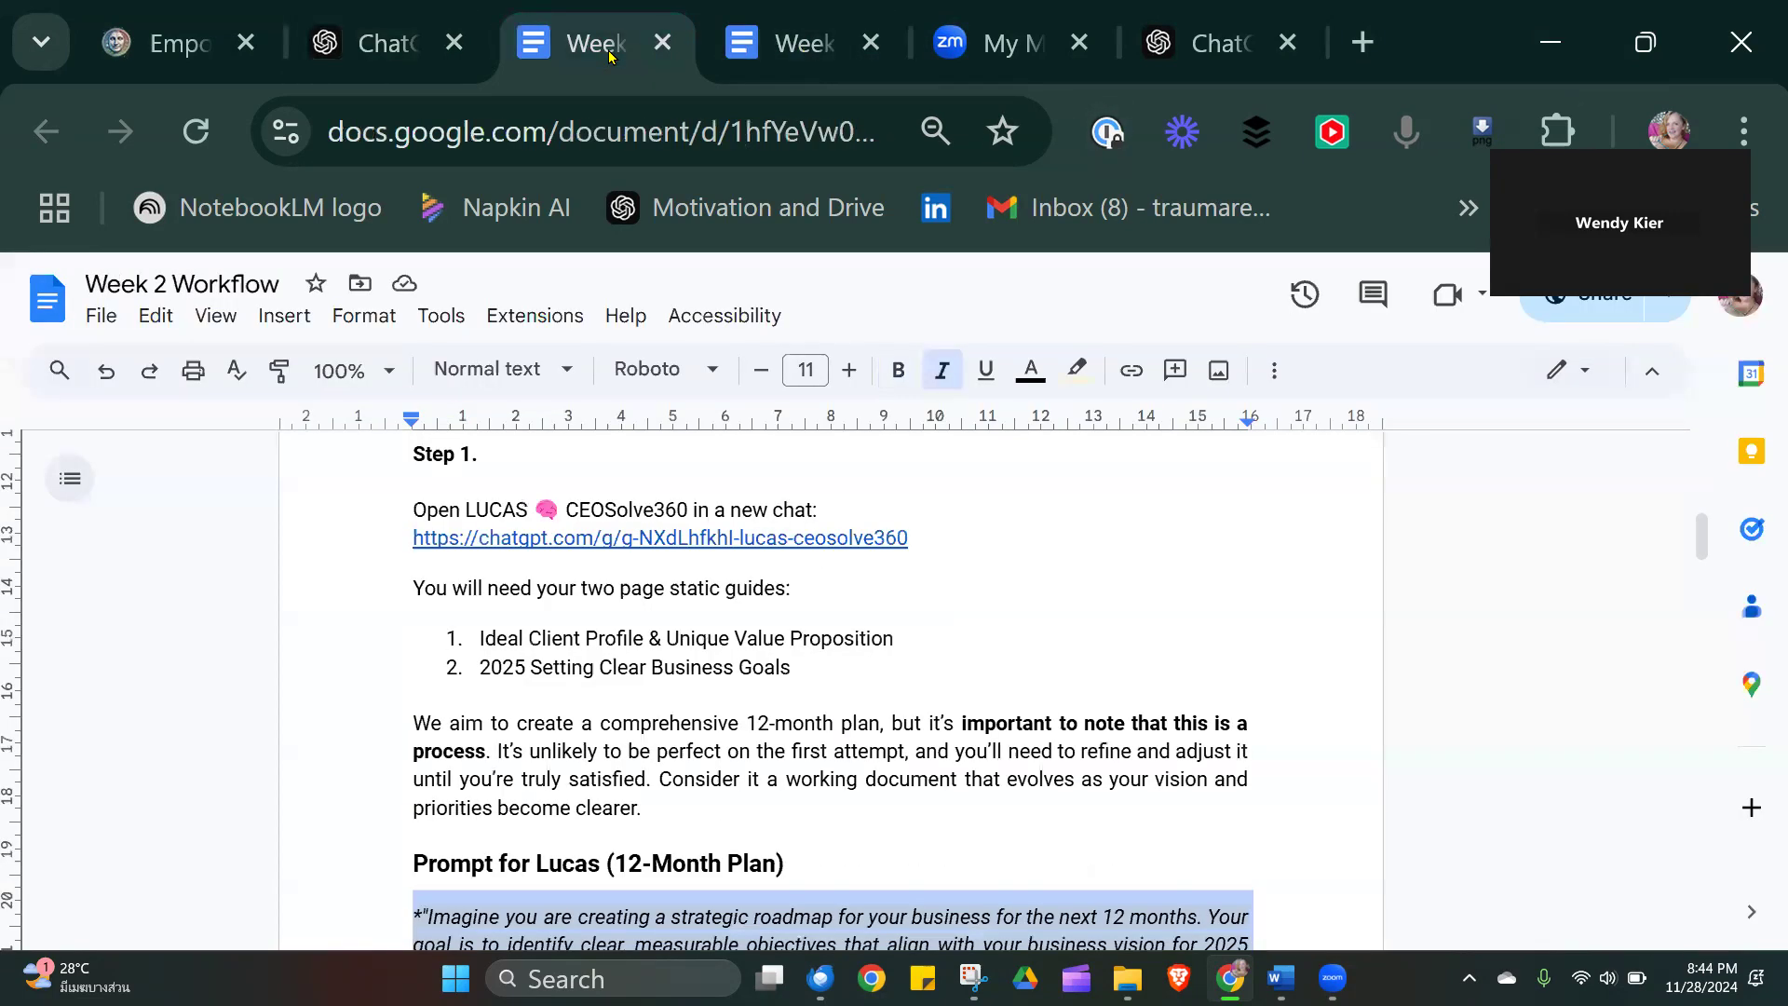
left_click_drag(1700, 533, 1700, 708)
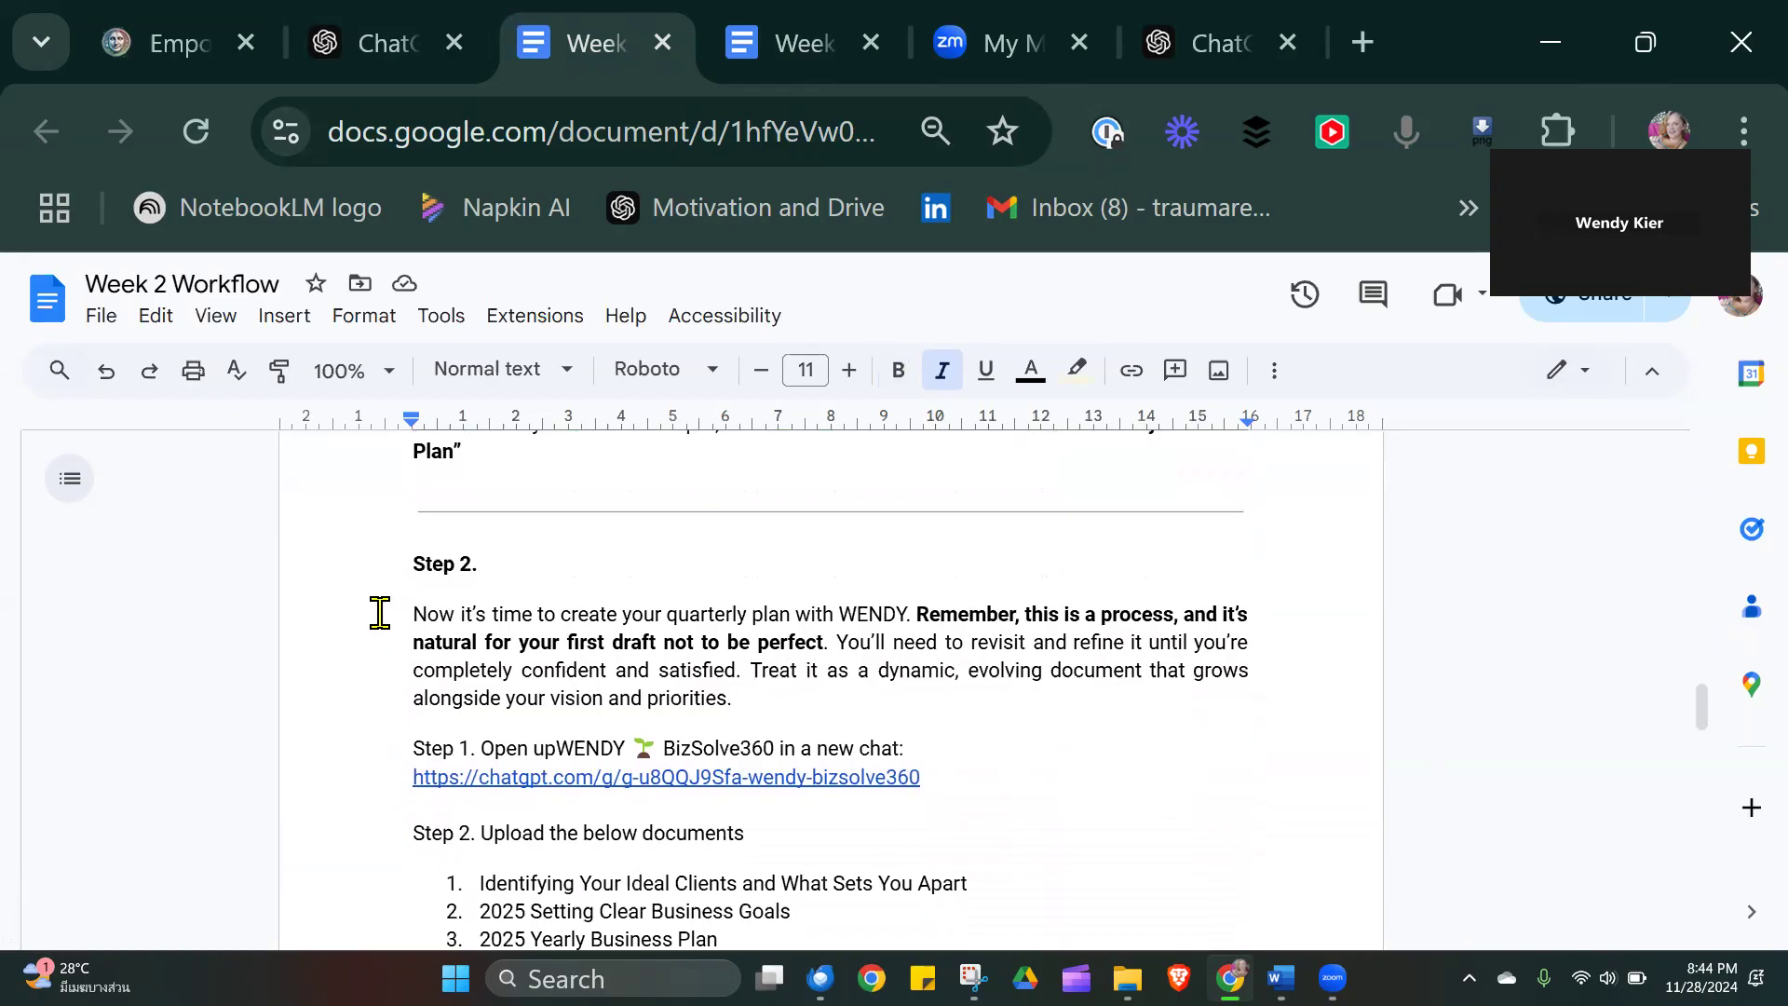
left_click_drag(1701, 711, 1711, 739)
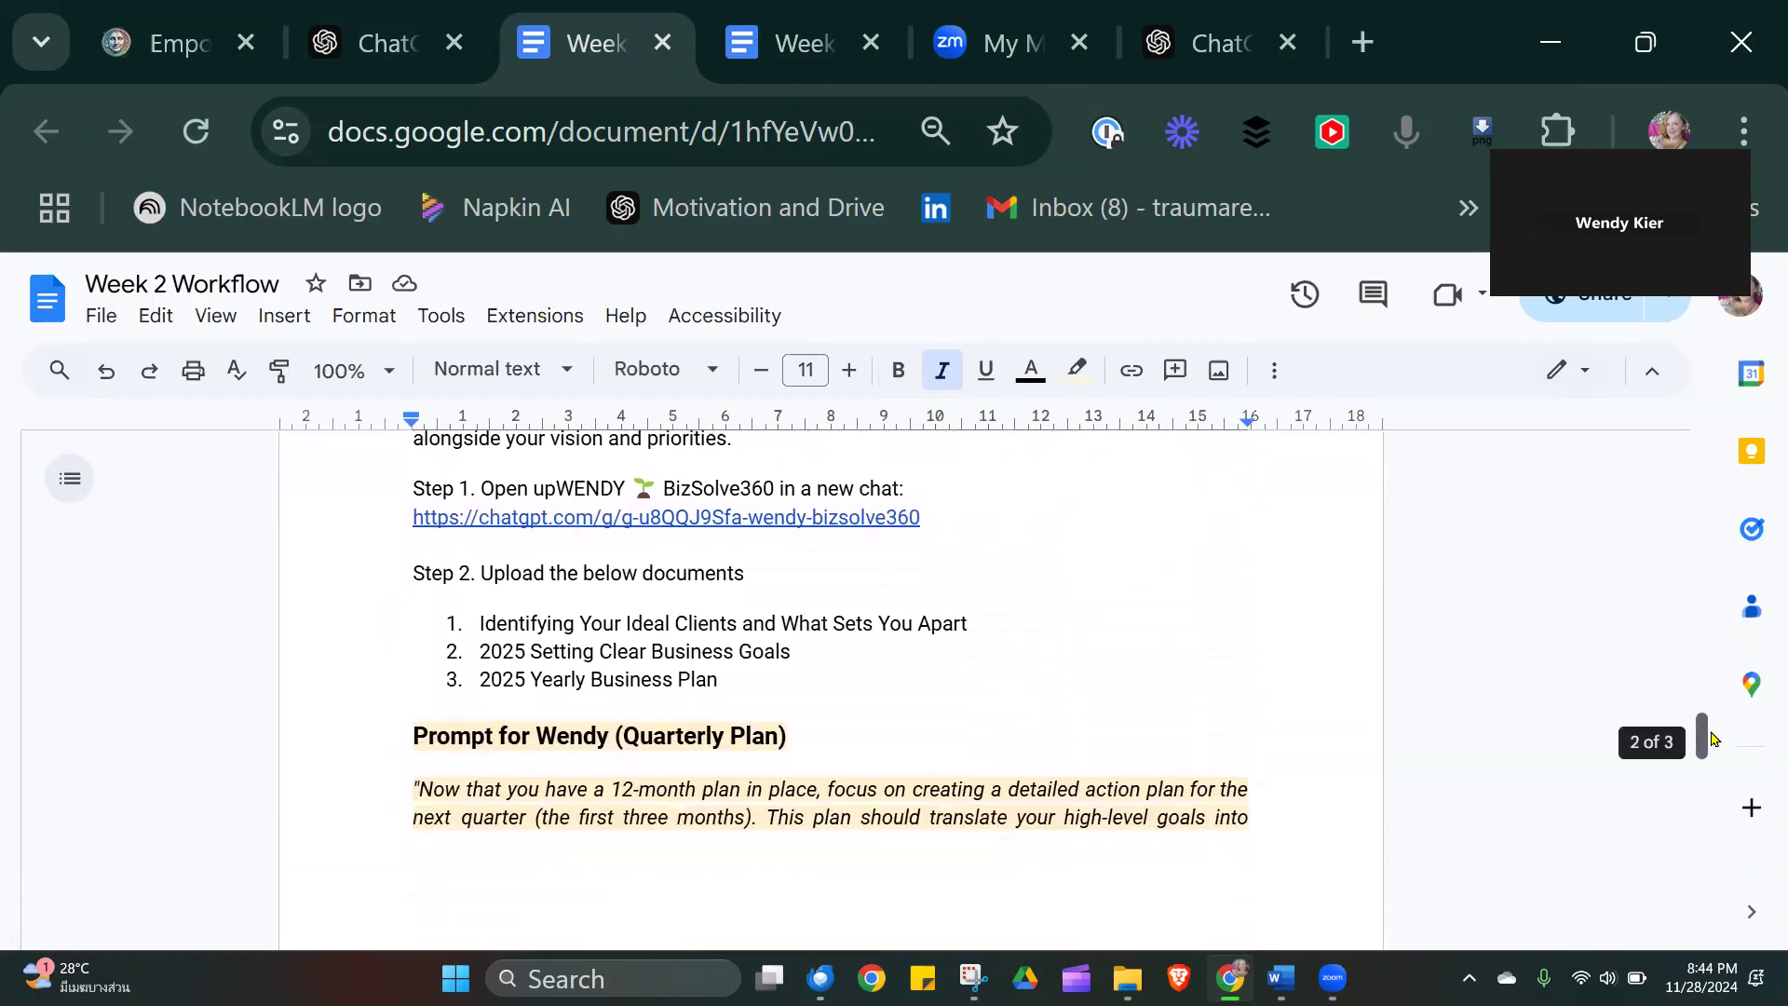
left_click_drag(411, 742, 1290, 606)
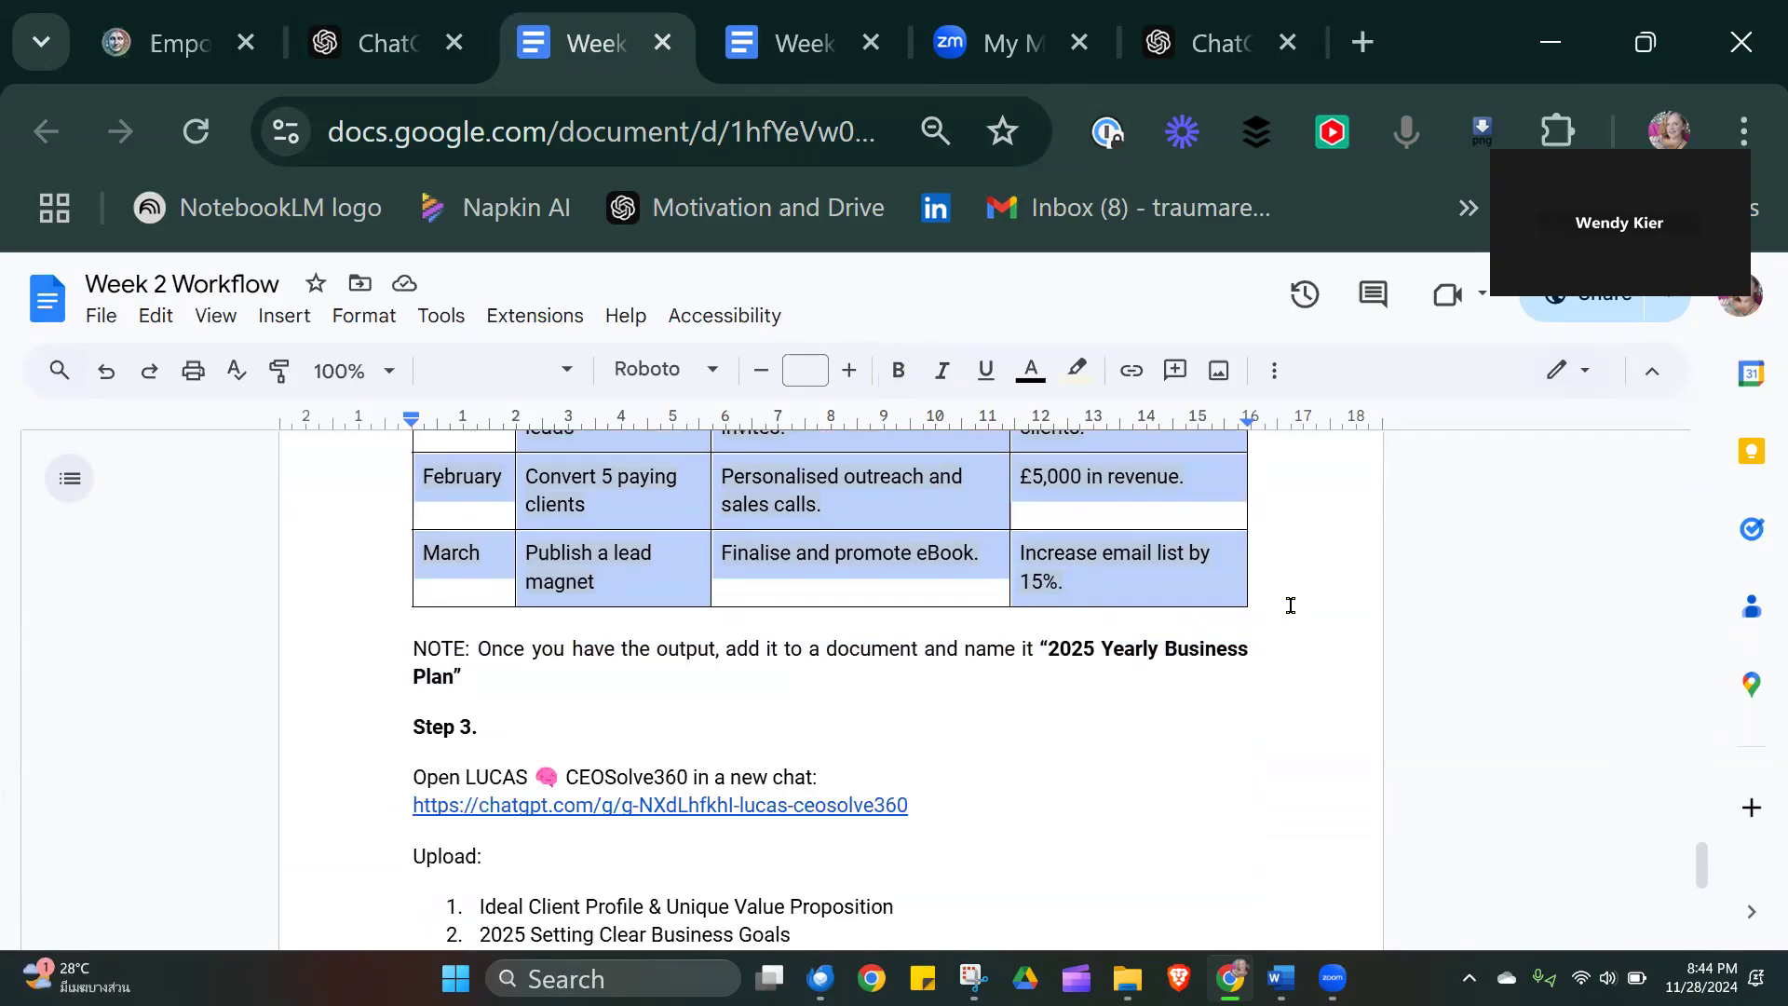
left_click(980, 197)
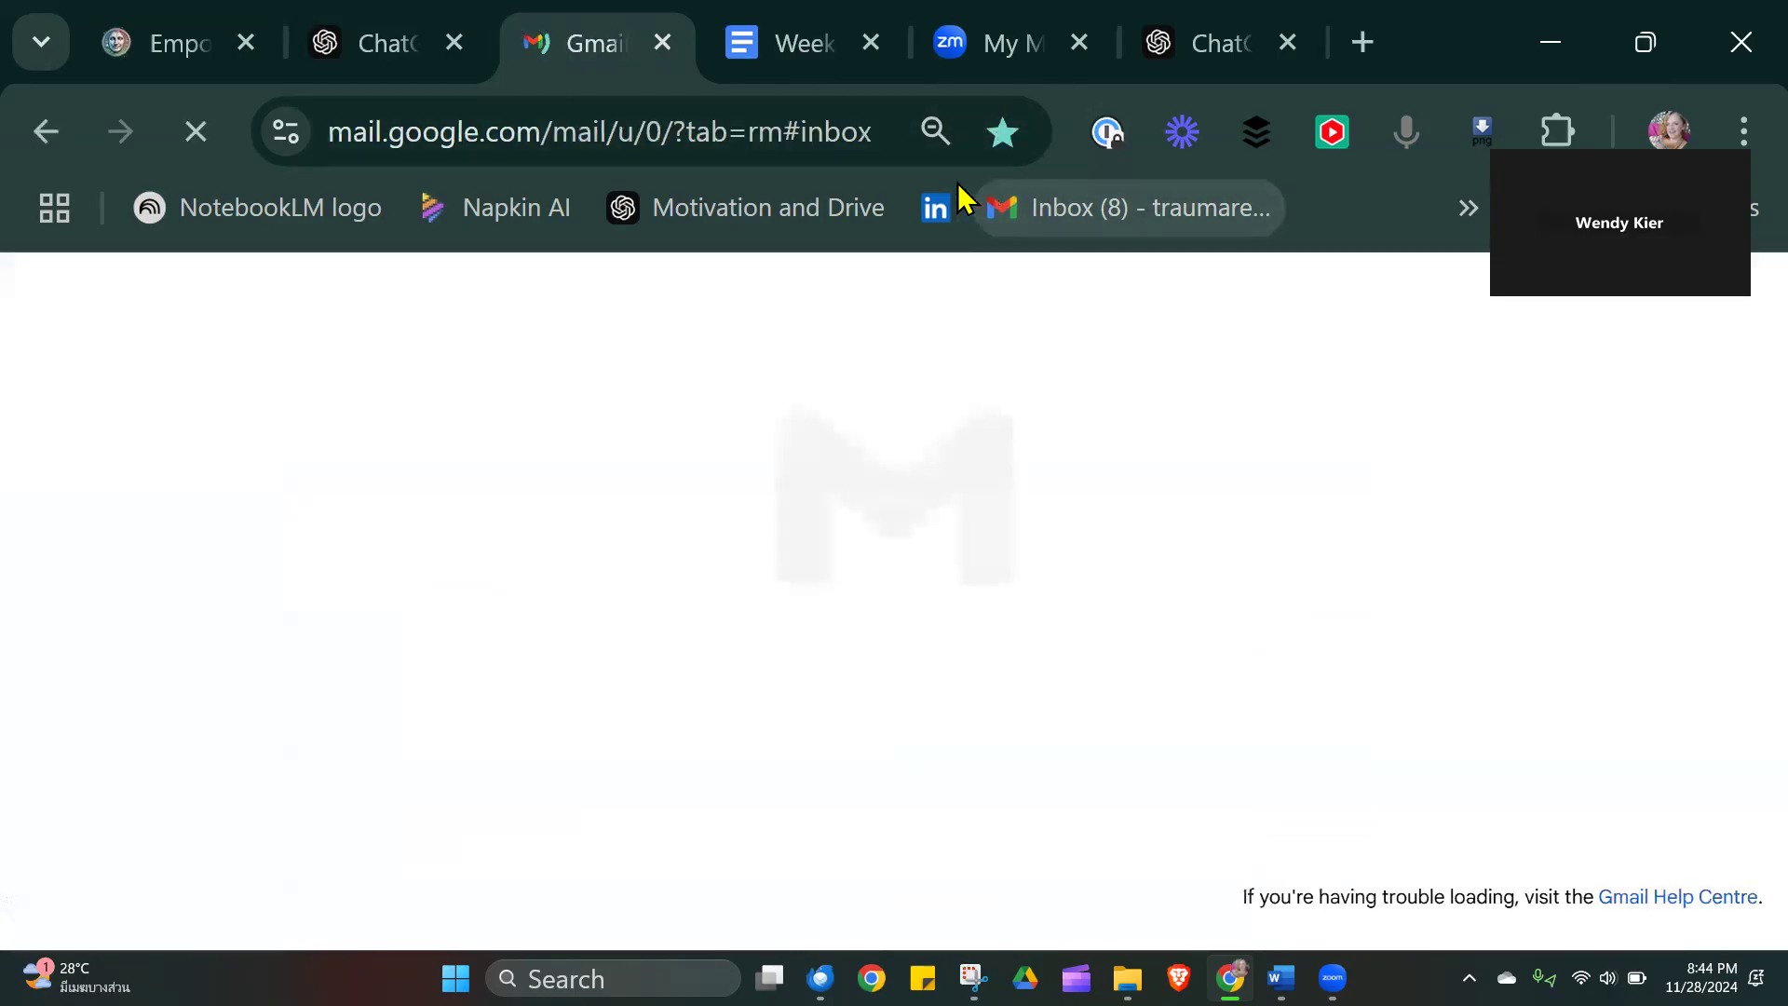
Paste the quarterly plan prompt into the WENDY BizSolve360 message with the attached roadmap and send it.
left_click(417, 65)
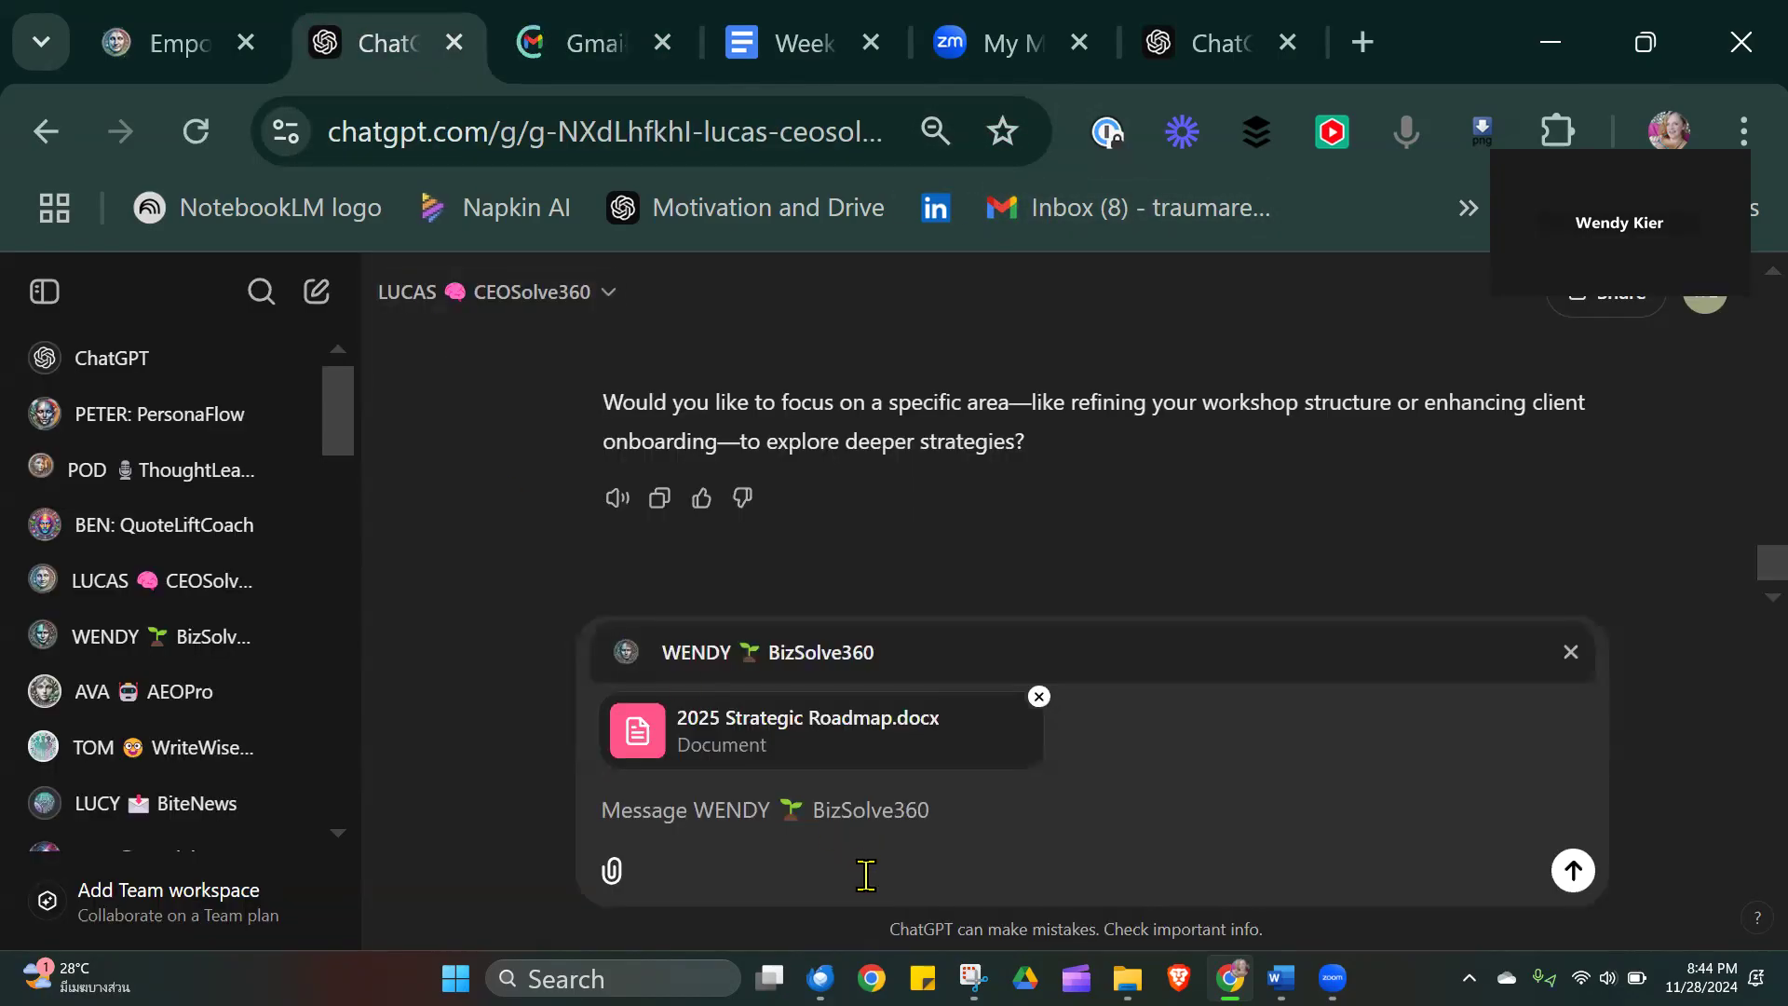
type("Prompt for Wendy (Quarterly Plan) \"Now that you have a 12-month plan in place, focus on creating a detailed action plan for the next quarter (the first three months). This plan should translate your high-level goals into specific, actionable tasks. Wendy’s role is to ensure you focus on execution, visibility, and measurable results.\"")
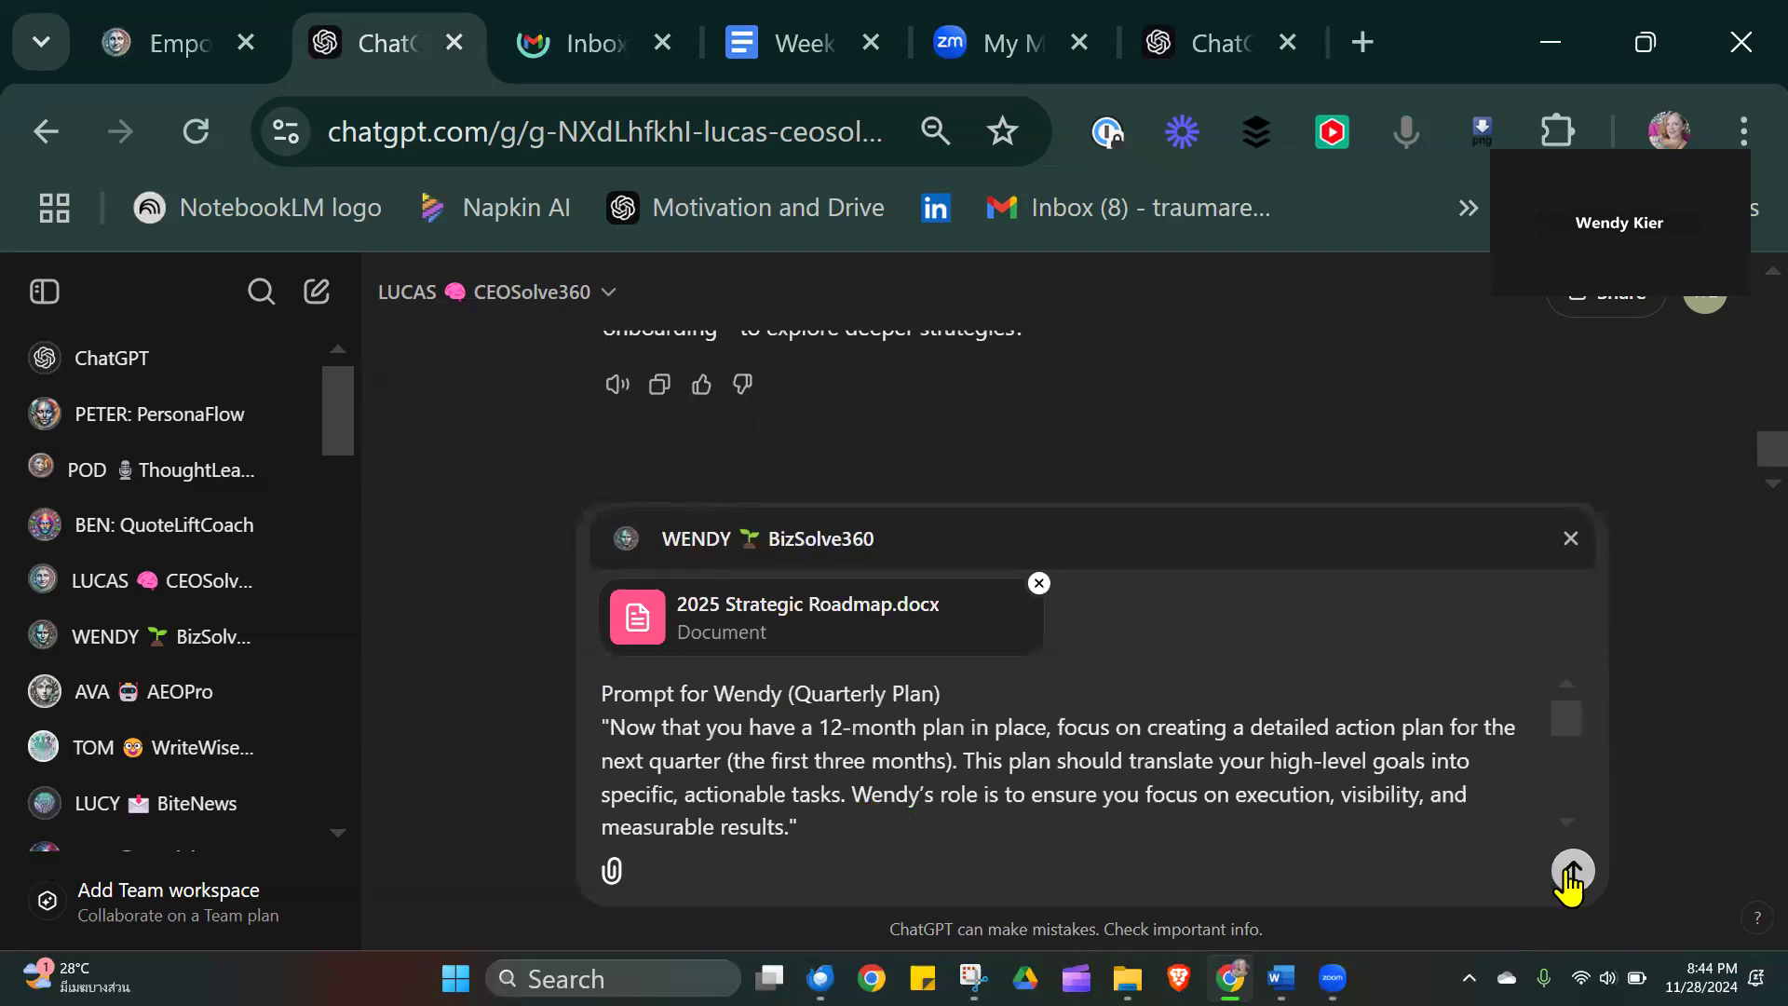
left_click(1572, 870)
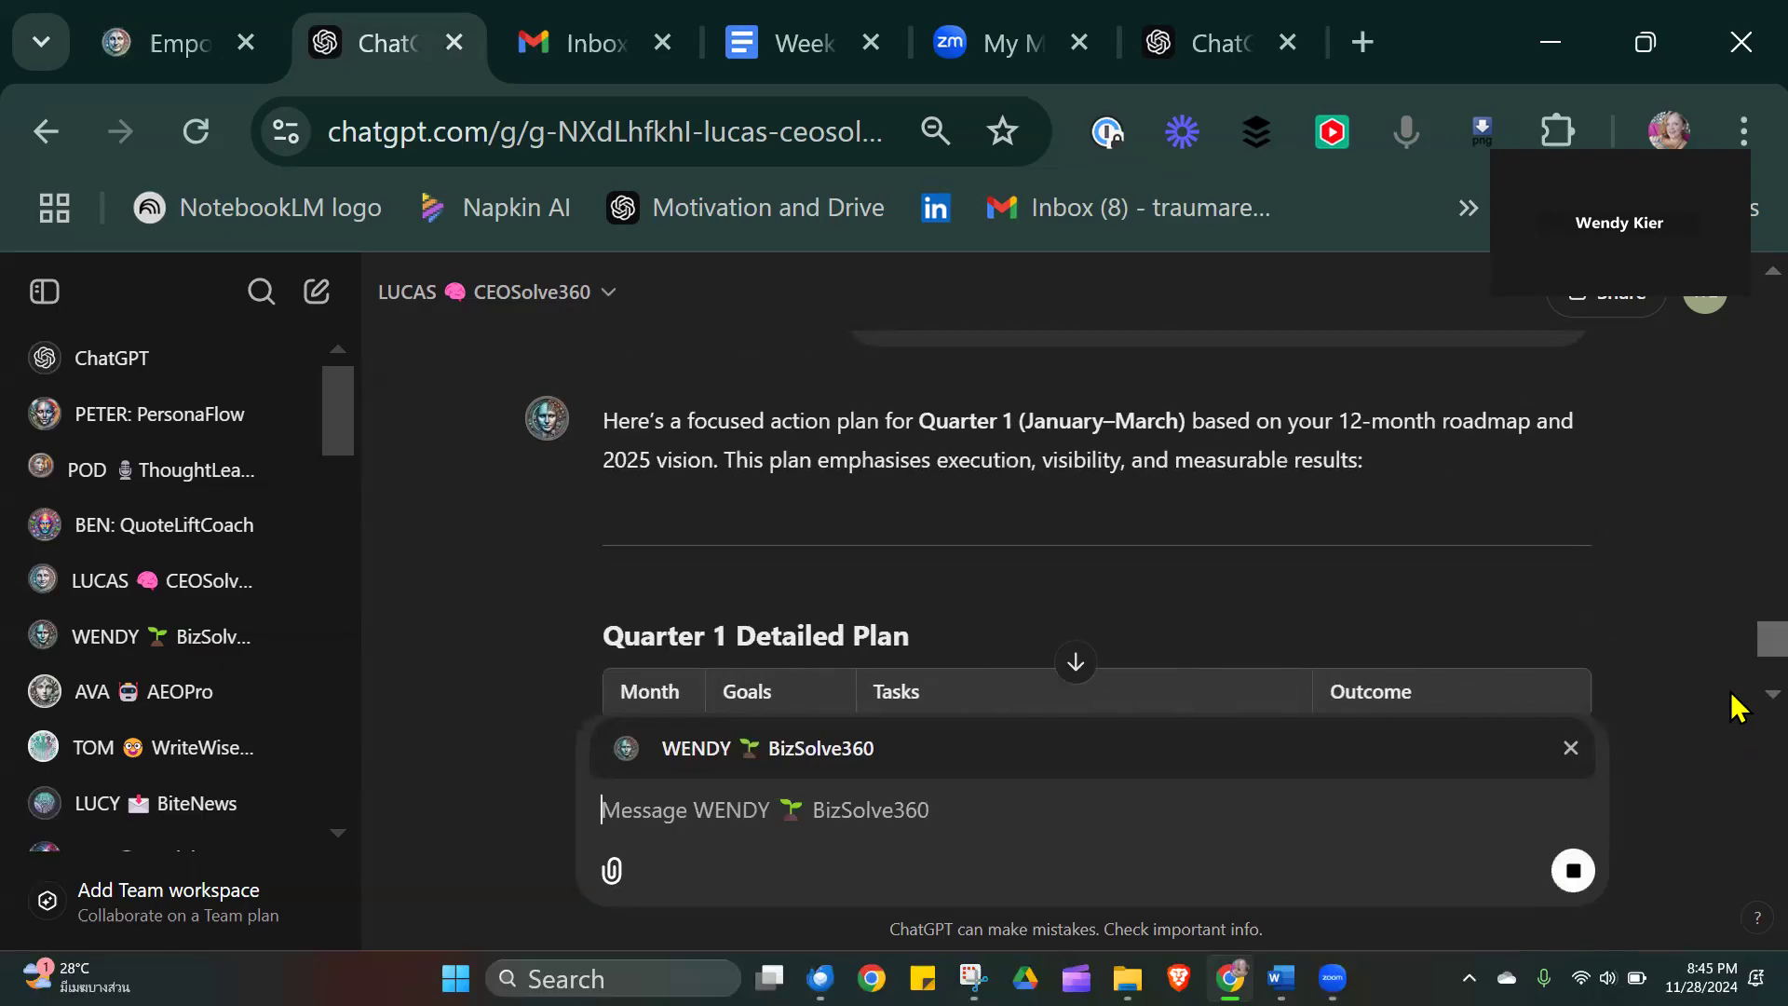
Review the generated quarterly plan and copy it from the Quarter 1 Detailed Plan heading through the last challenge and solution.
scroll(1732, 705, "down", 1)
scroll(1732, 705, "down", 1)
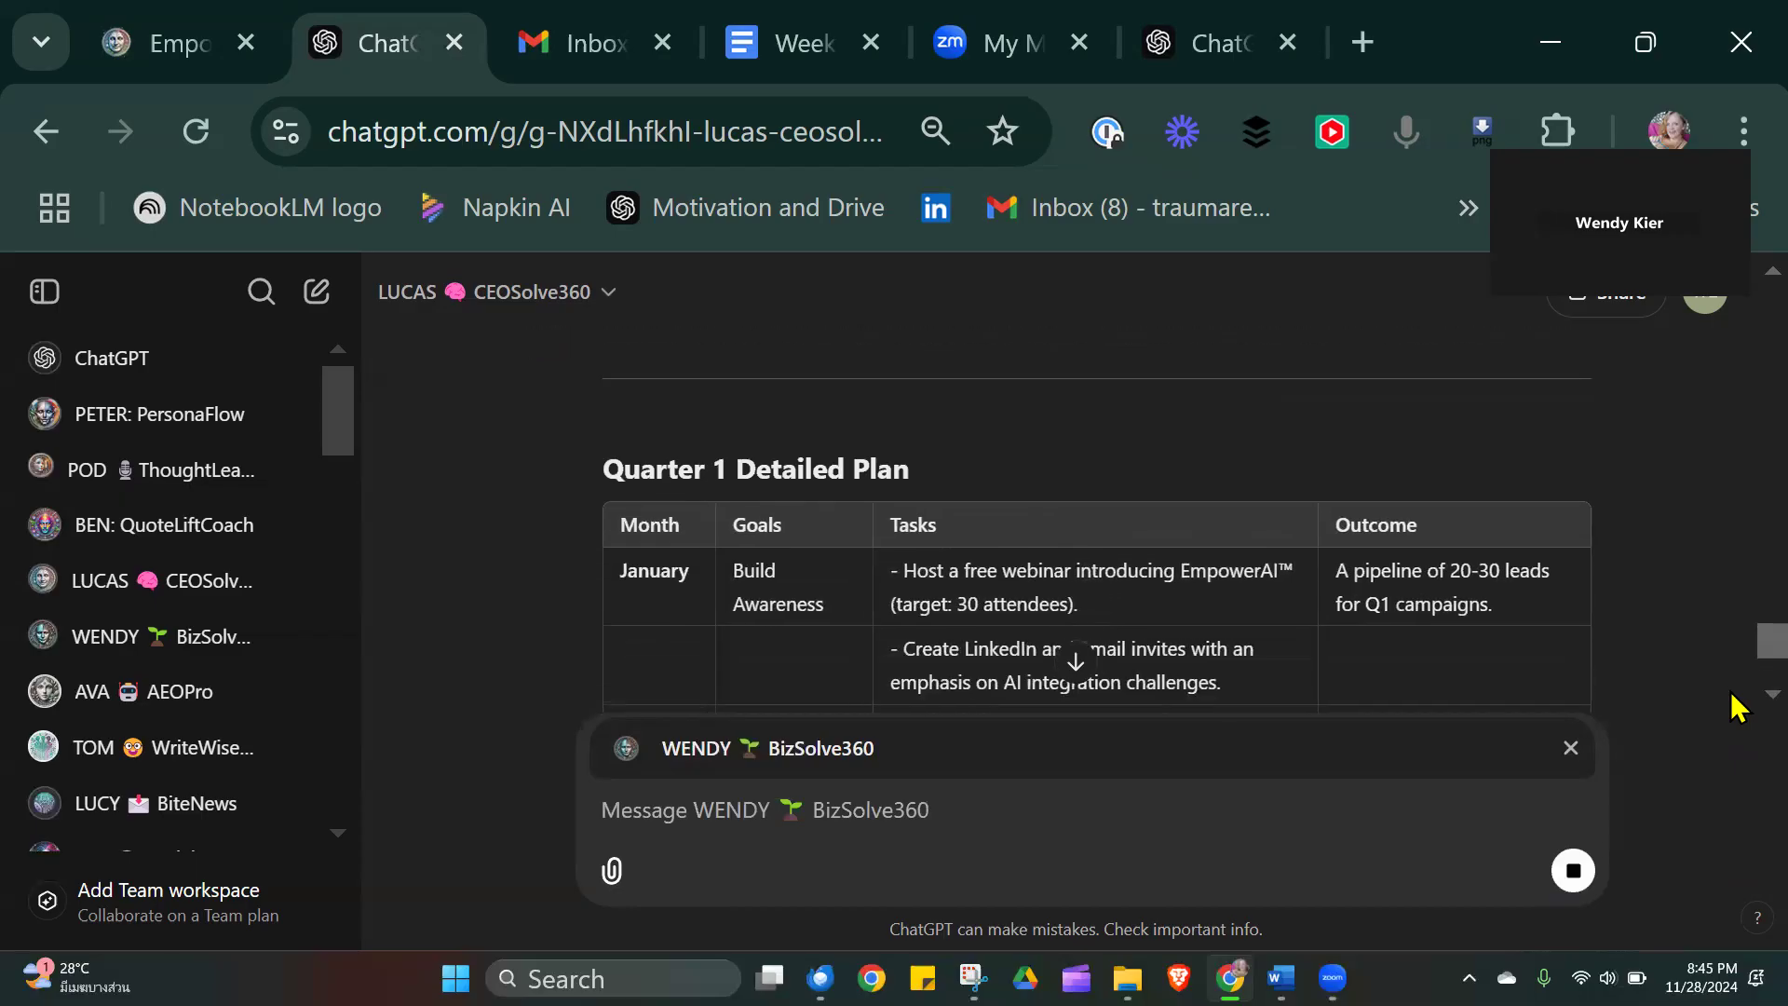
scroll(1732, 705, "down", 6)
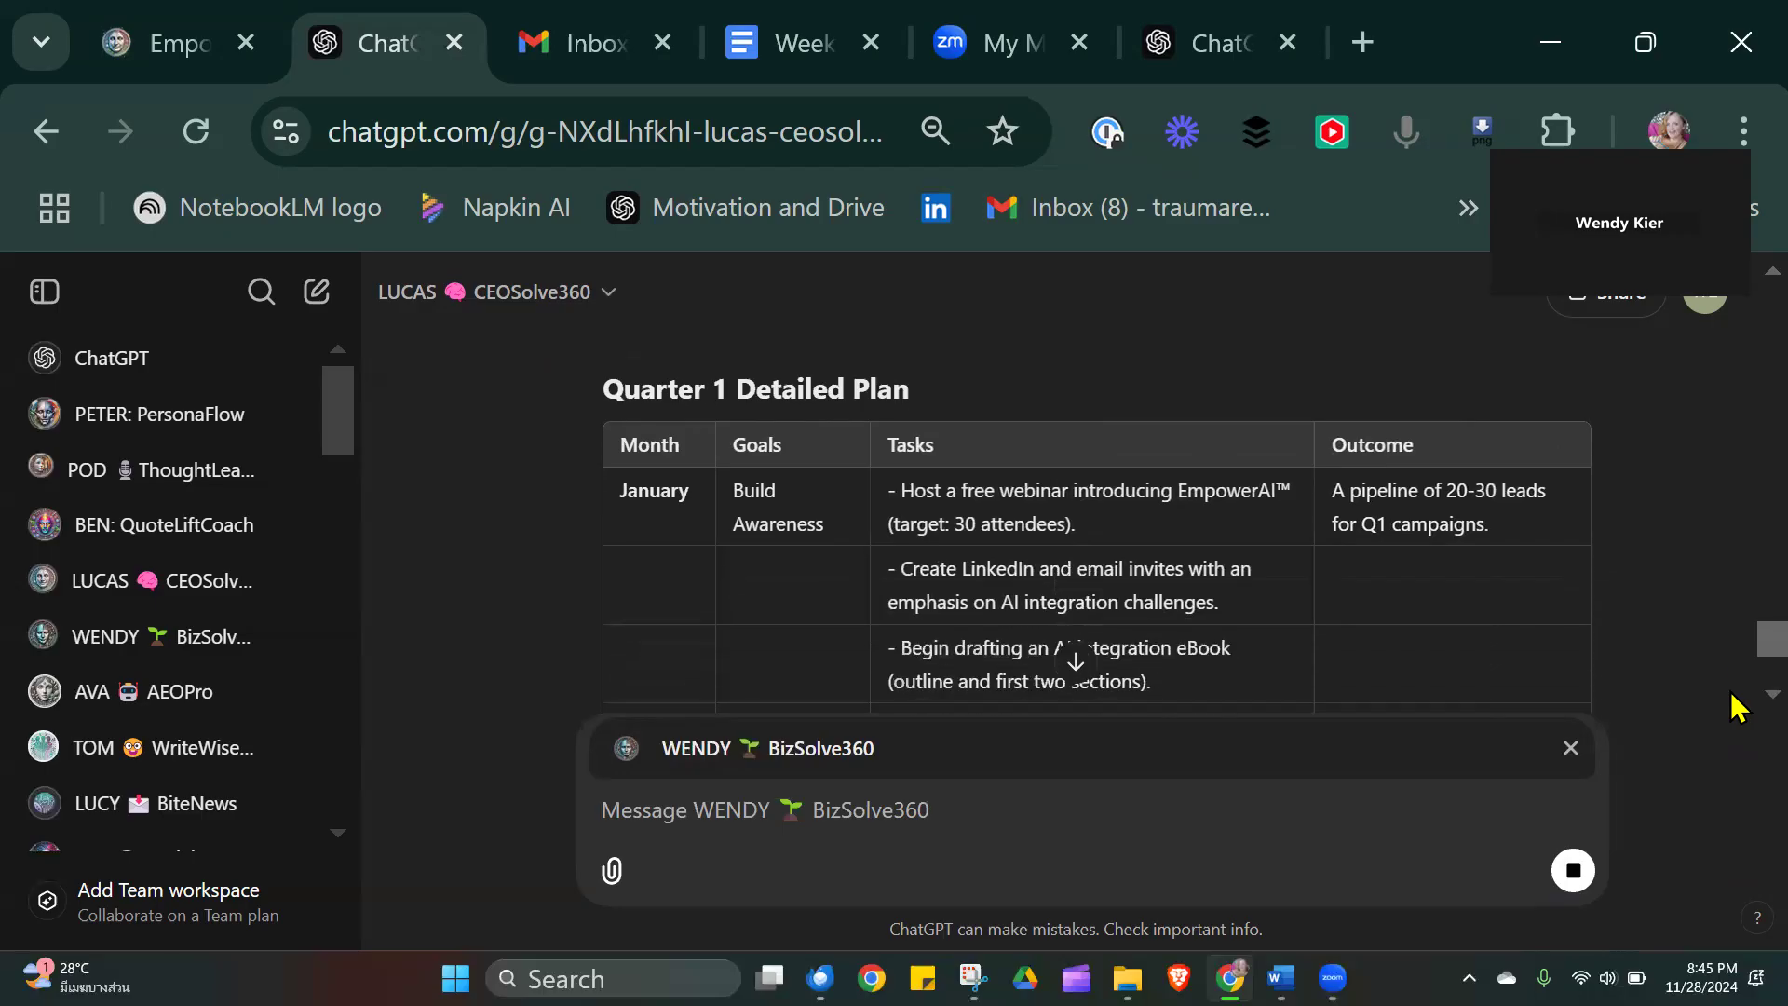
scroll(1732, 705, "down", 5)
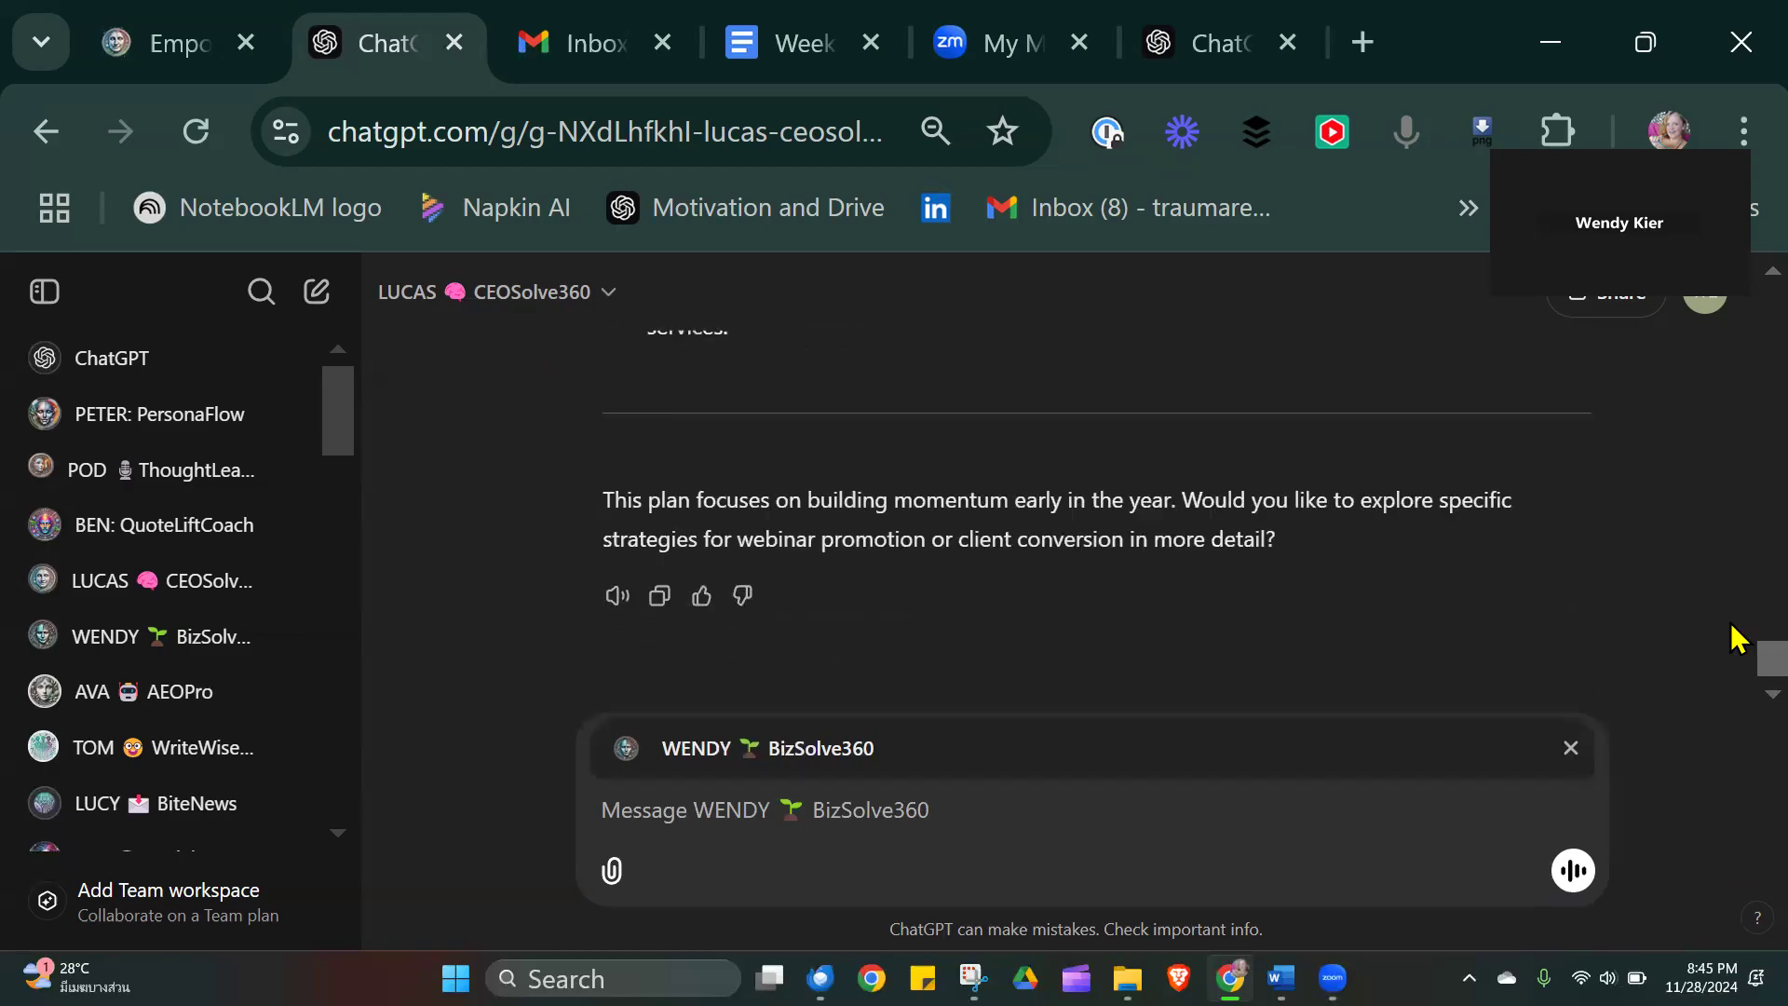
scroll(1743, 671, "up", 3)
left_click_drag(822, 567, 594, 610)
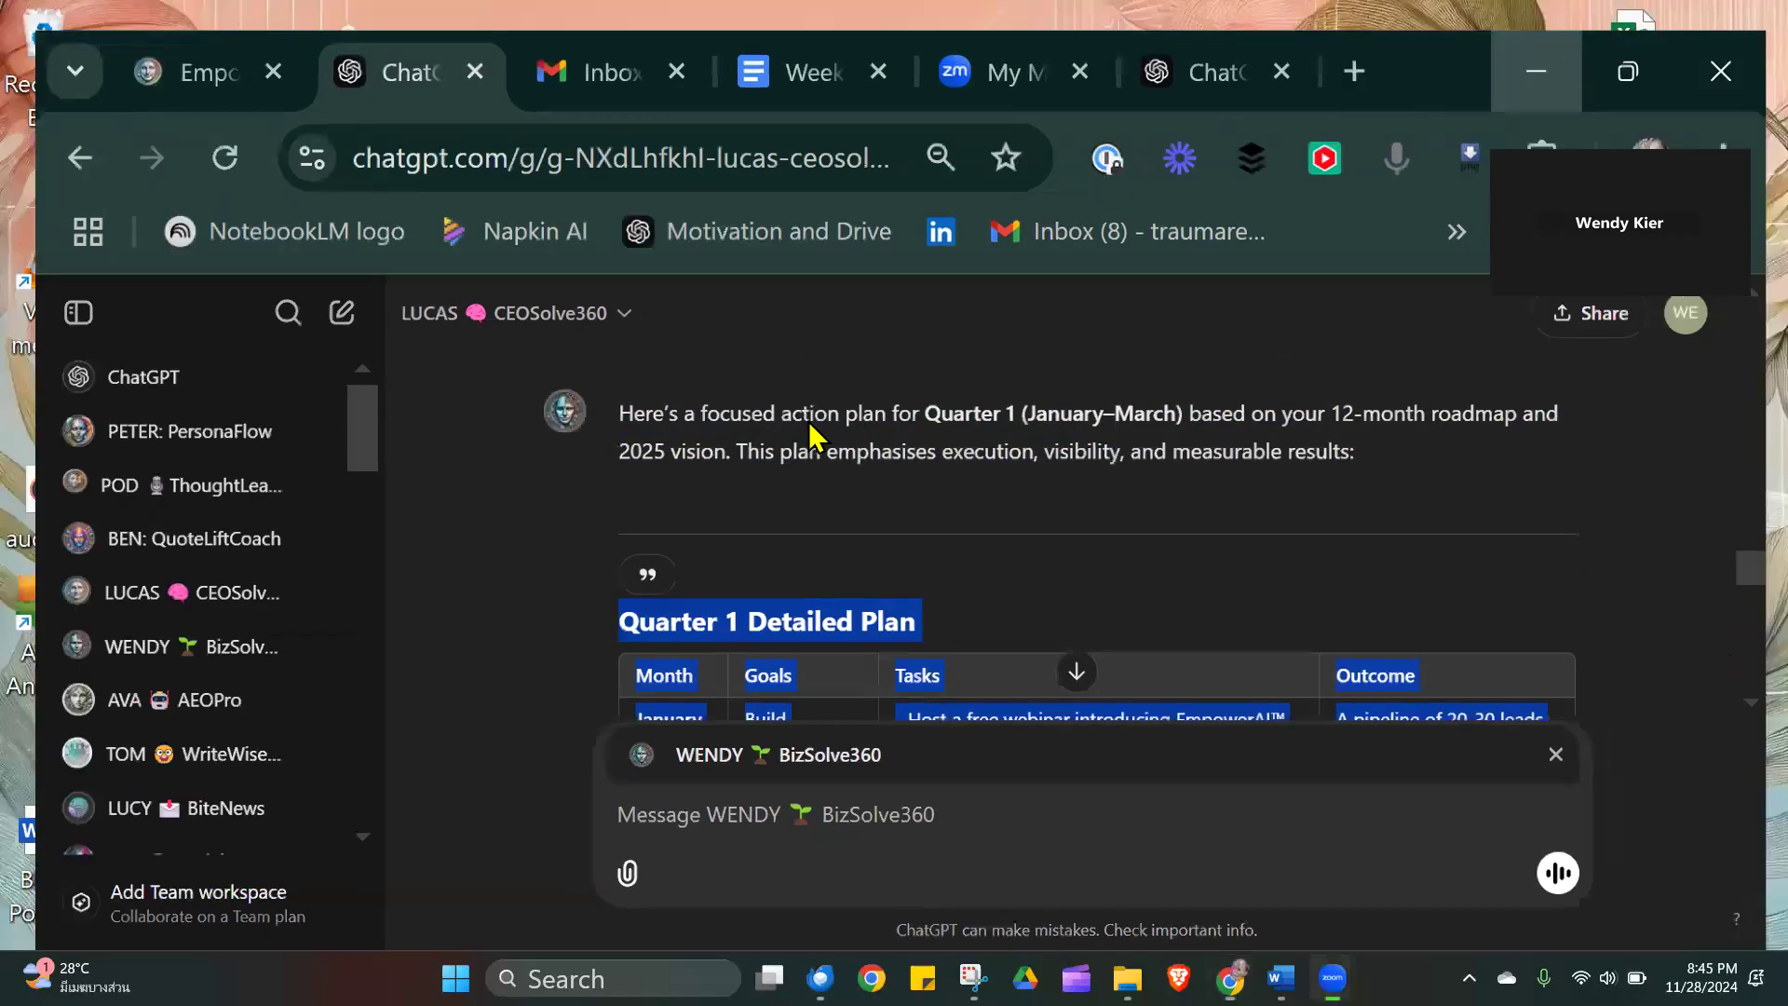
Open the 2025 Strategic Roadmap document from the 2025 folder inside the CEO Hour folder on the desktop.
key("super+d")
double_click(843, 377)
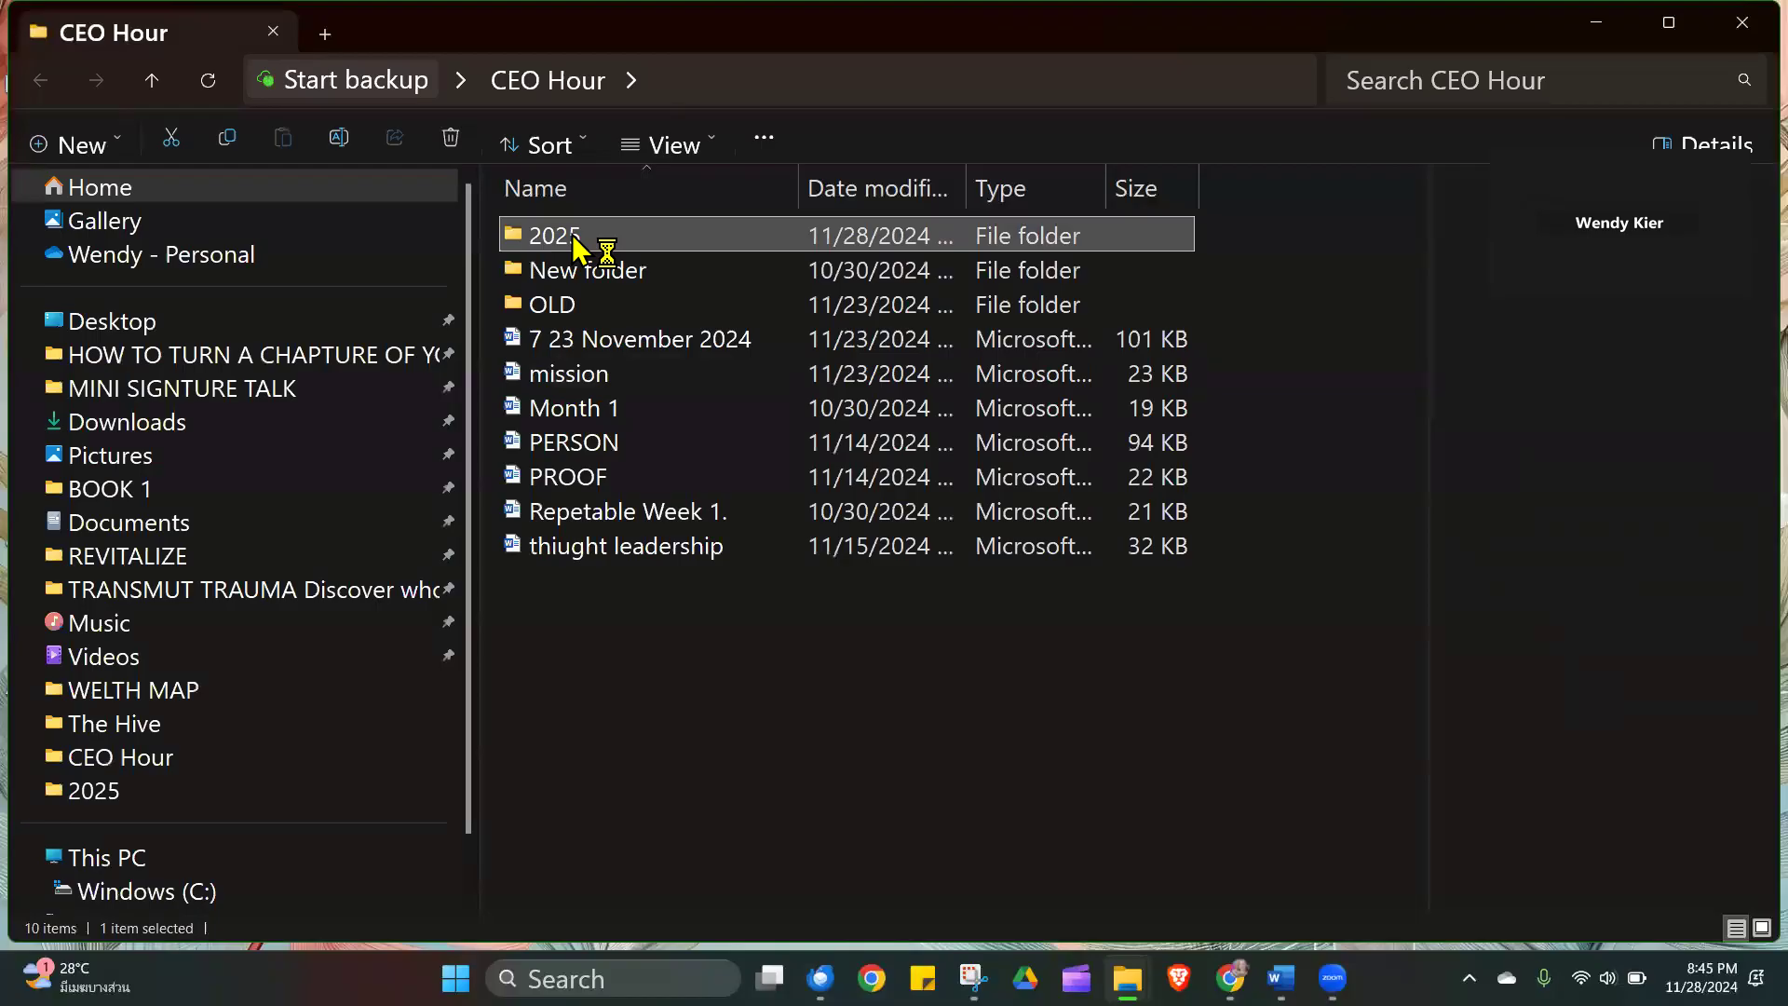
double_click(577, 237)
double_click(610, 244)
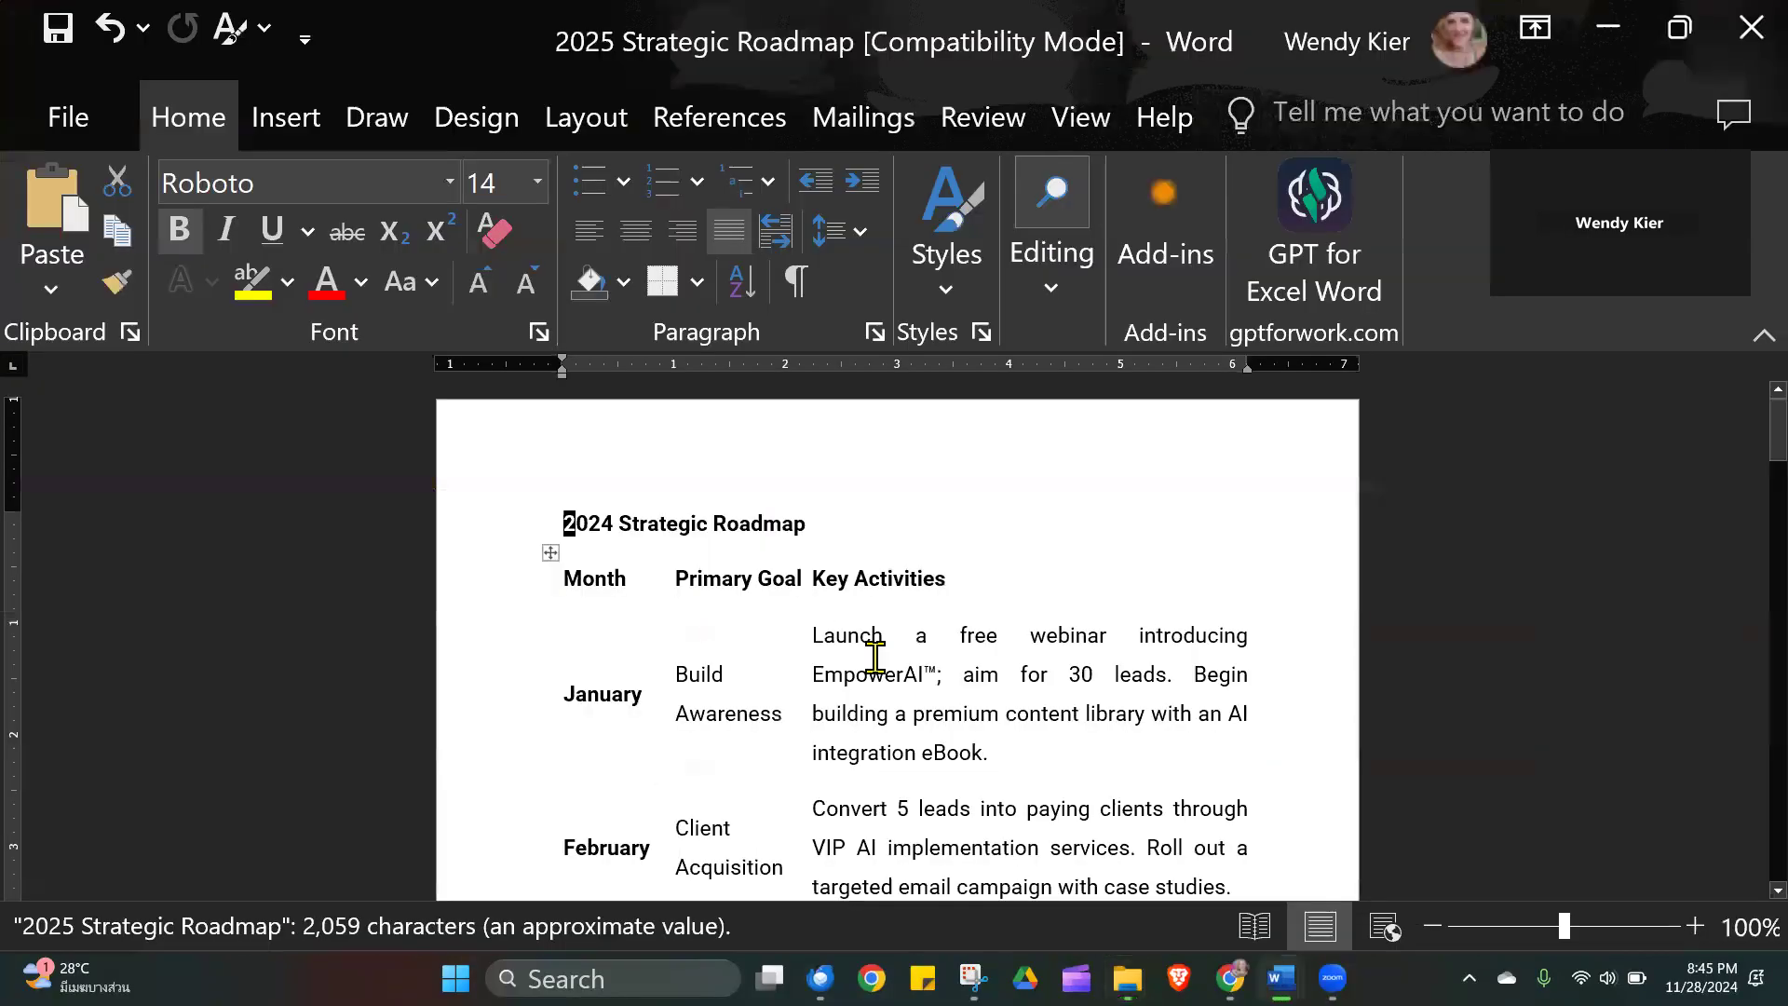
Insert blank lines above the "2024 Strategic Roadmap" heading and paste the copied Quarter 1 plan there.
key("Return")
key("Return")
key("Return")
key("Return")
key("Return")
key("Return")
key("Return")
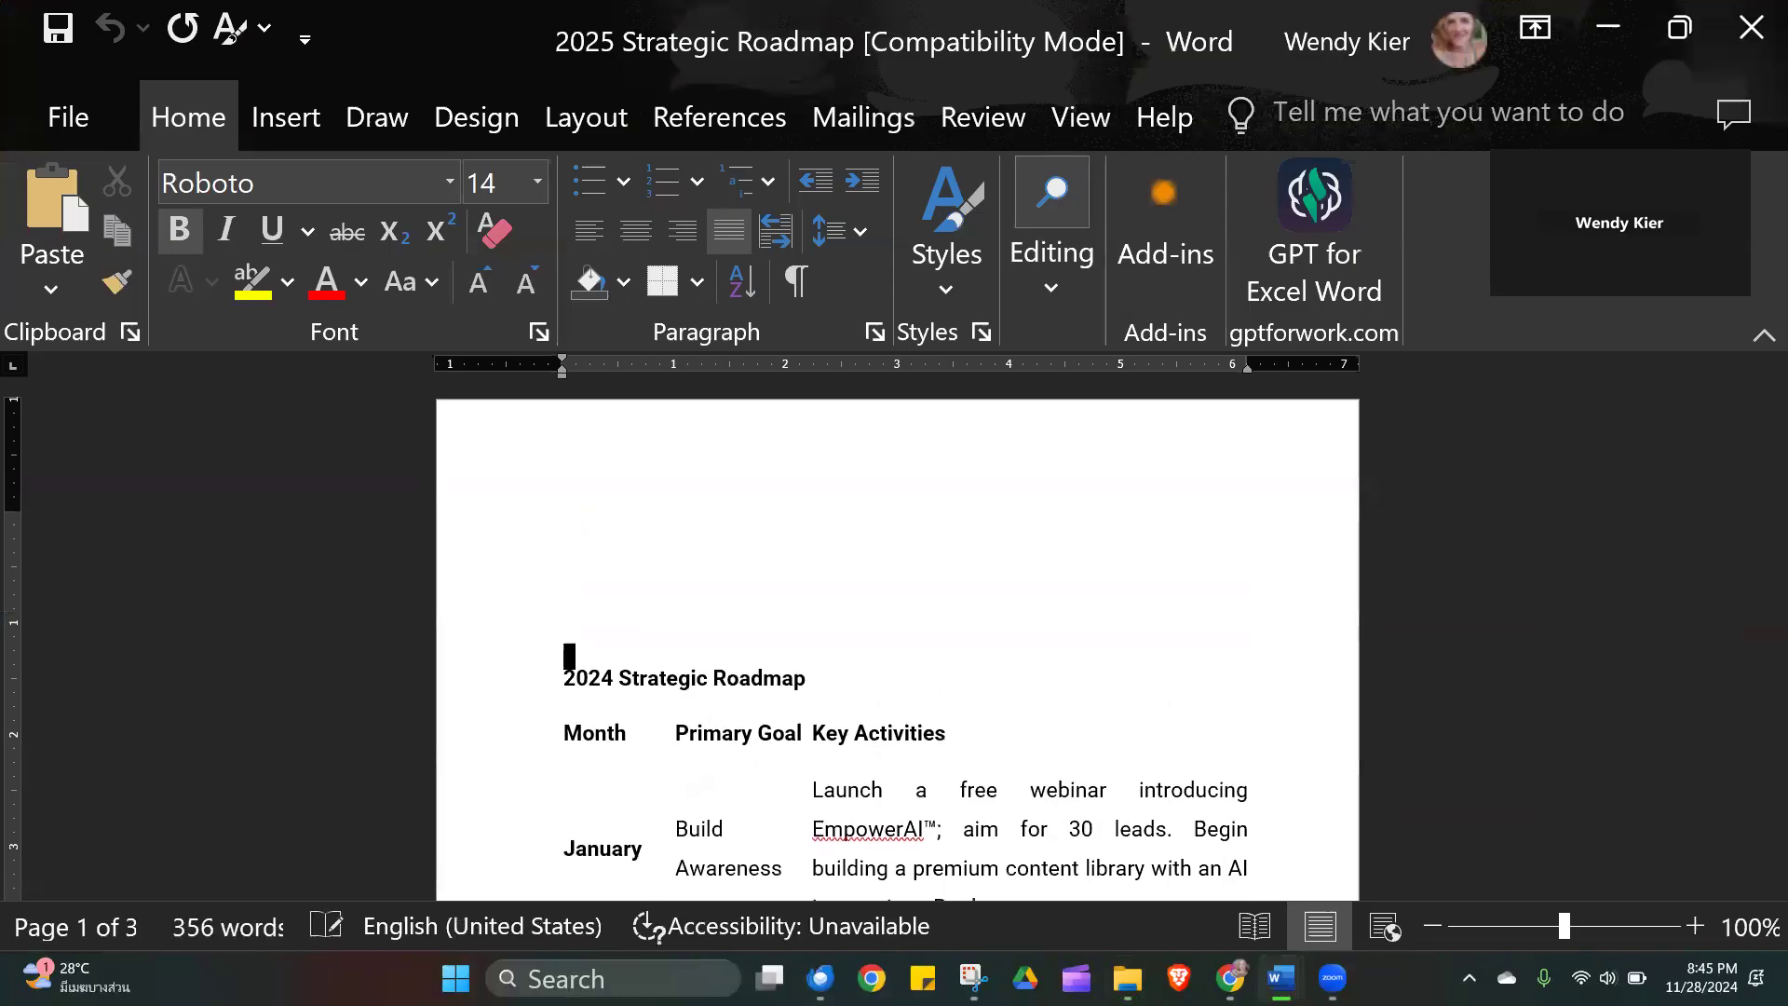
left_click(679, 557)
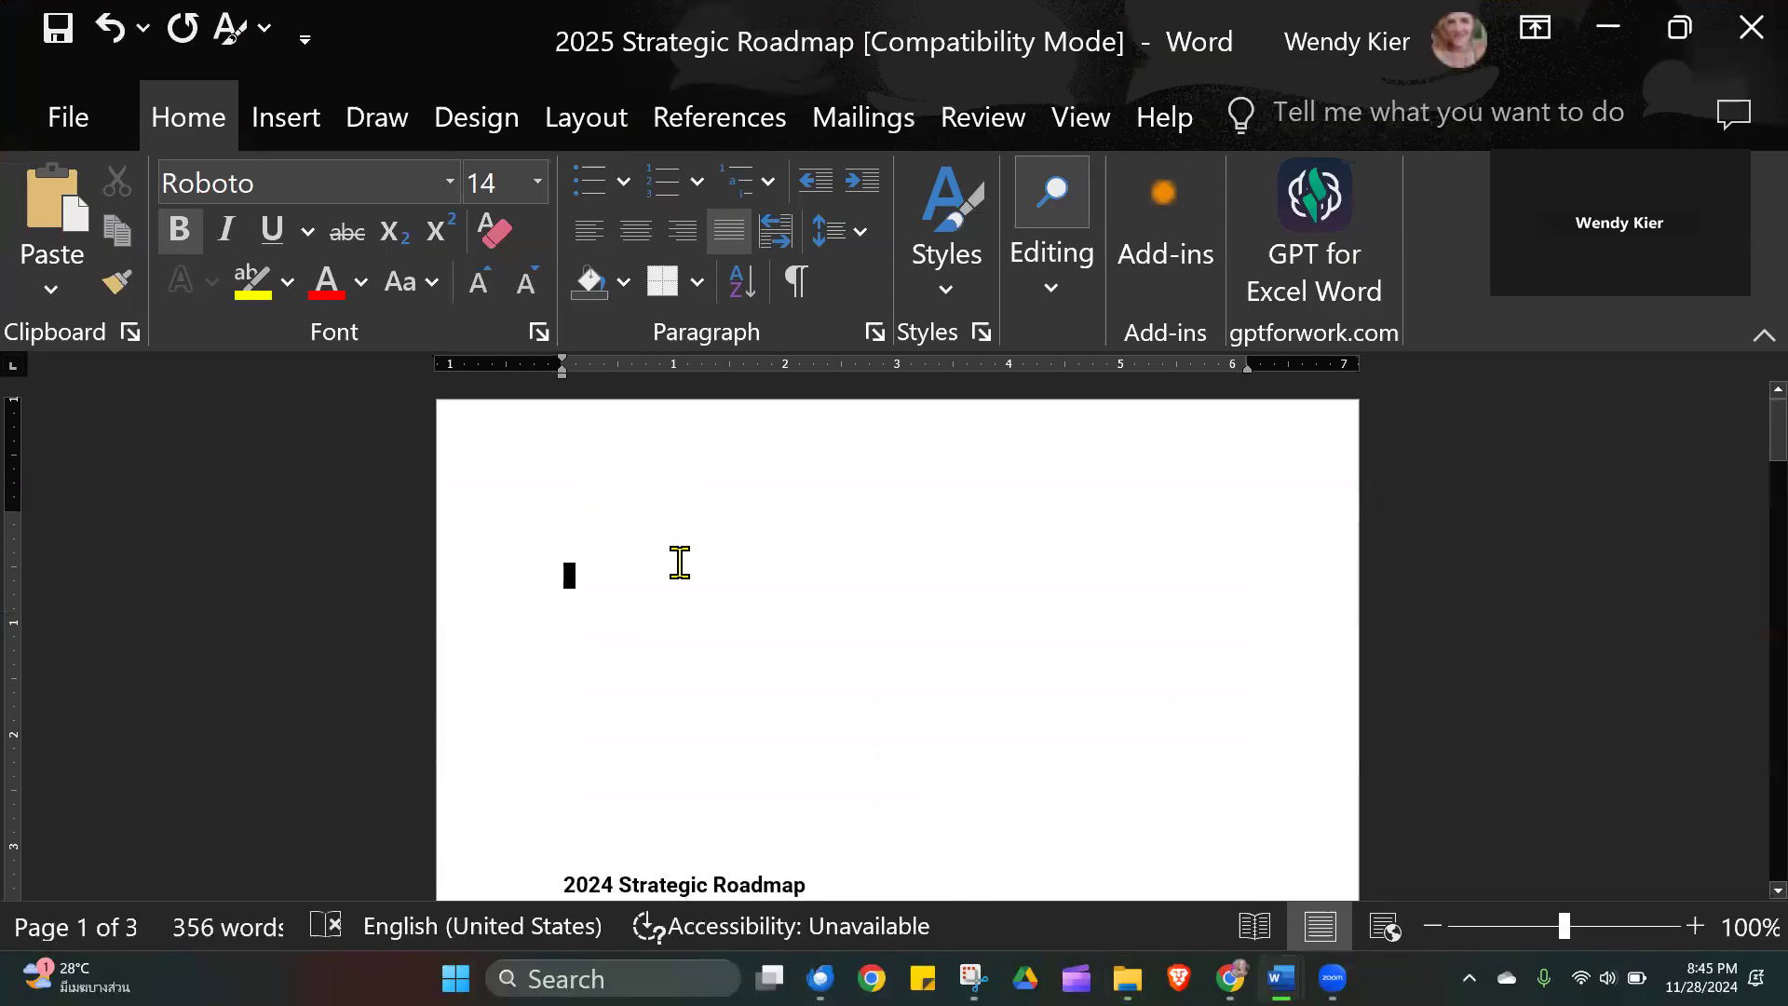
key("ctrl+v")
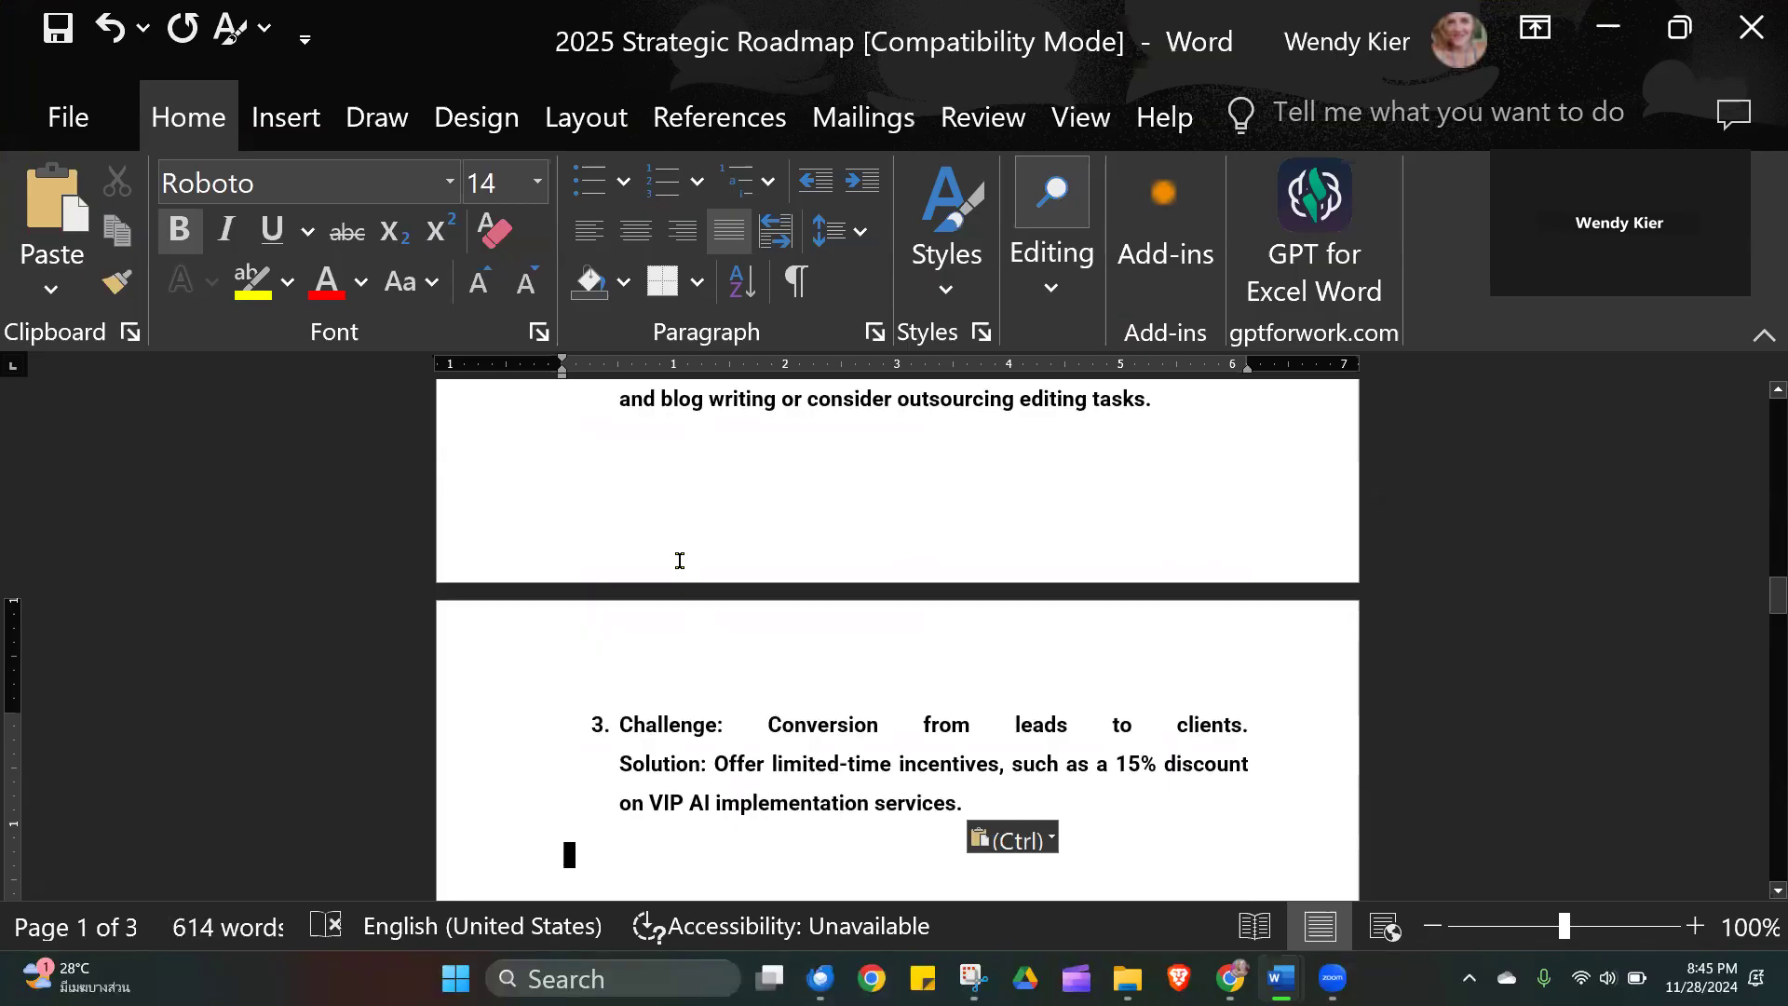
Save and close the 2025 Strategic Roadmap document, and return to the LUCAS CEOSolve360 chat in Chrome.
key("ctrl+s")
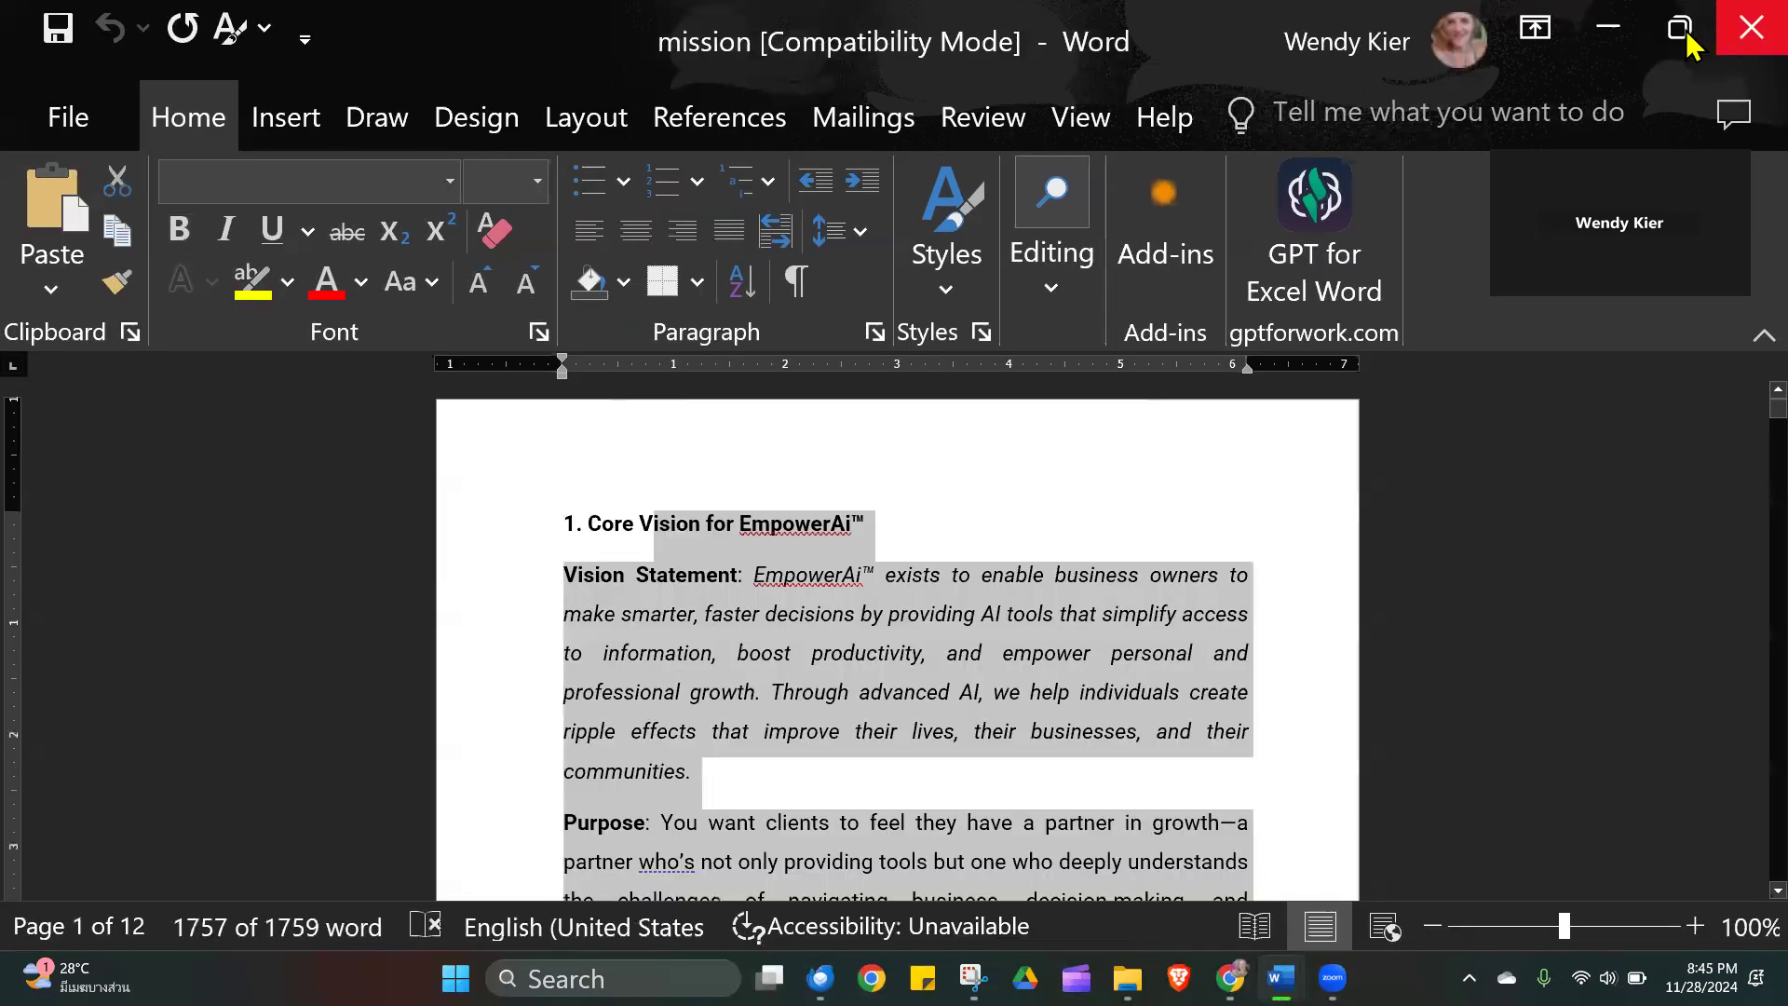
left_click(1603, 30)
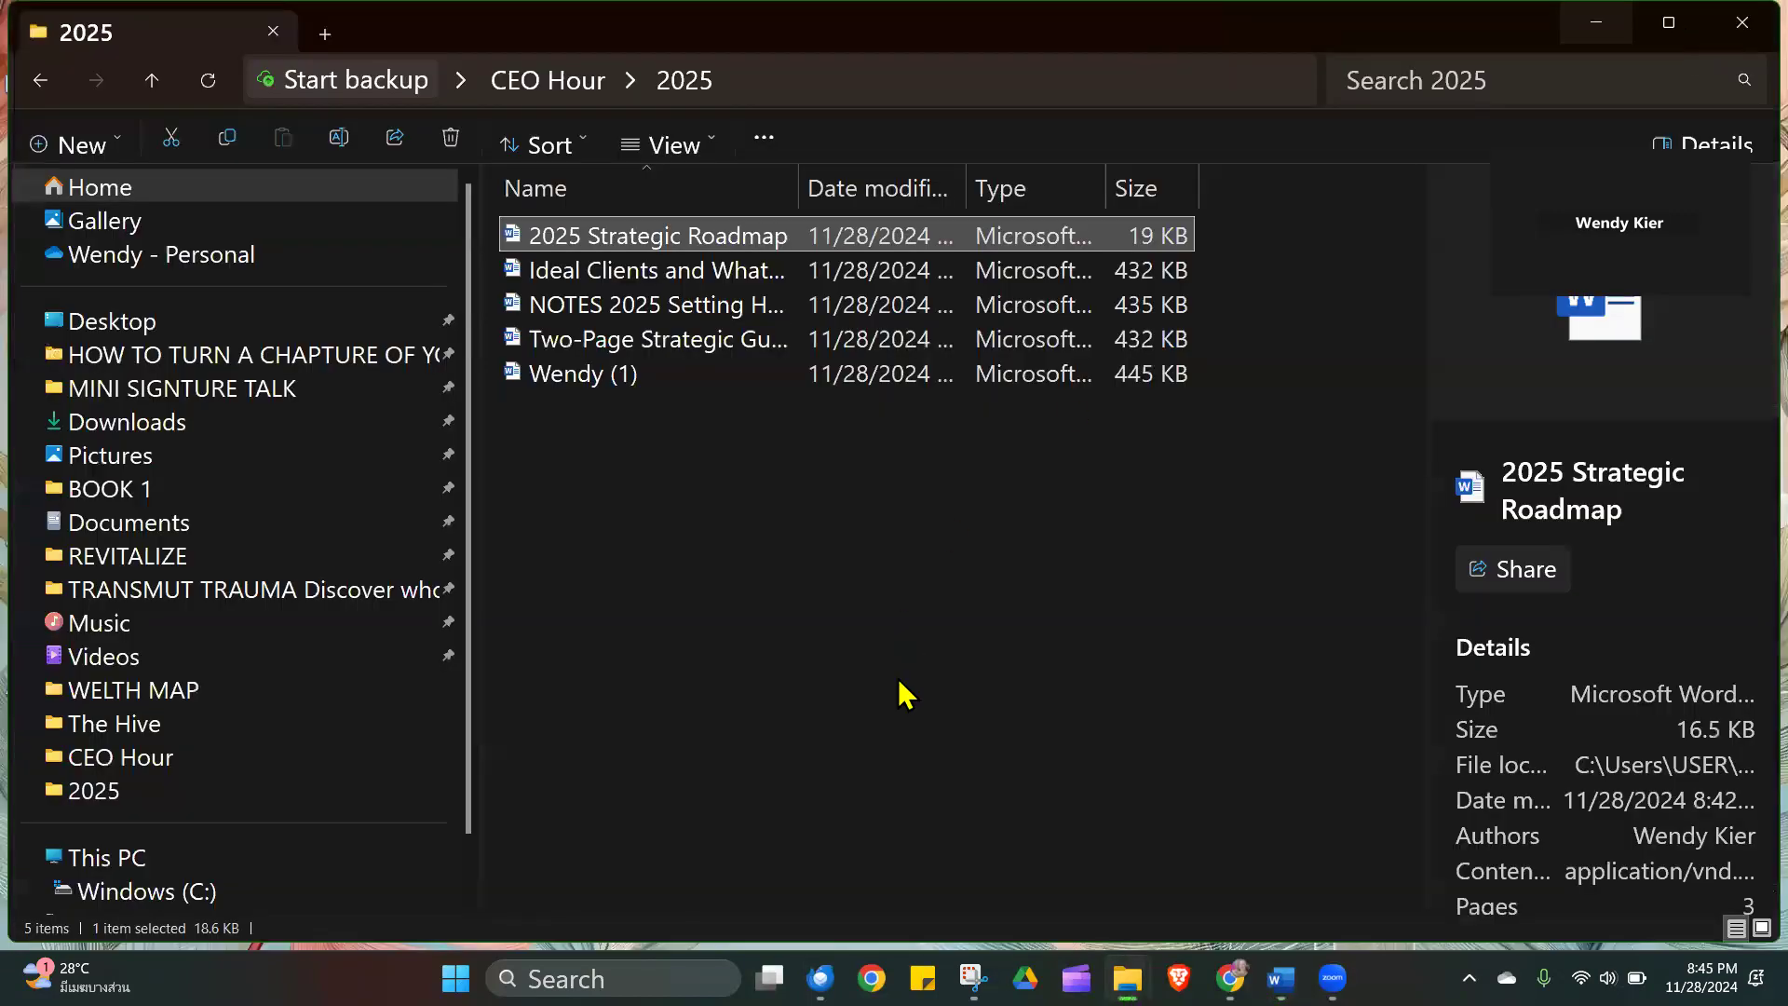
left_click(1598, 36)
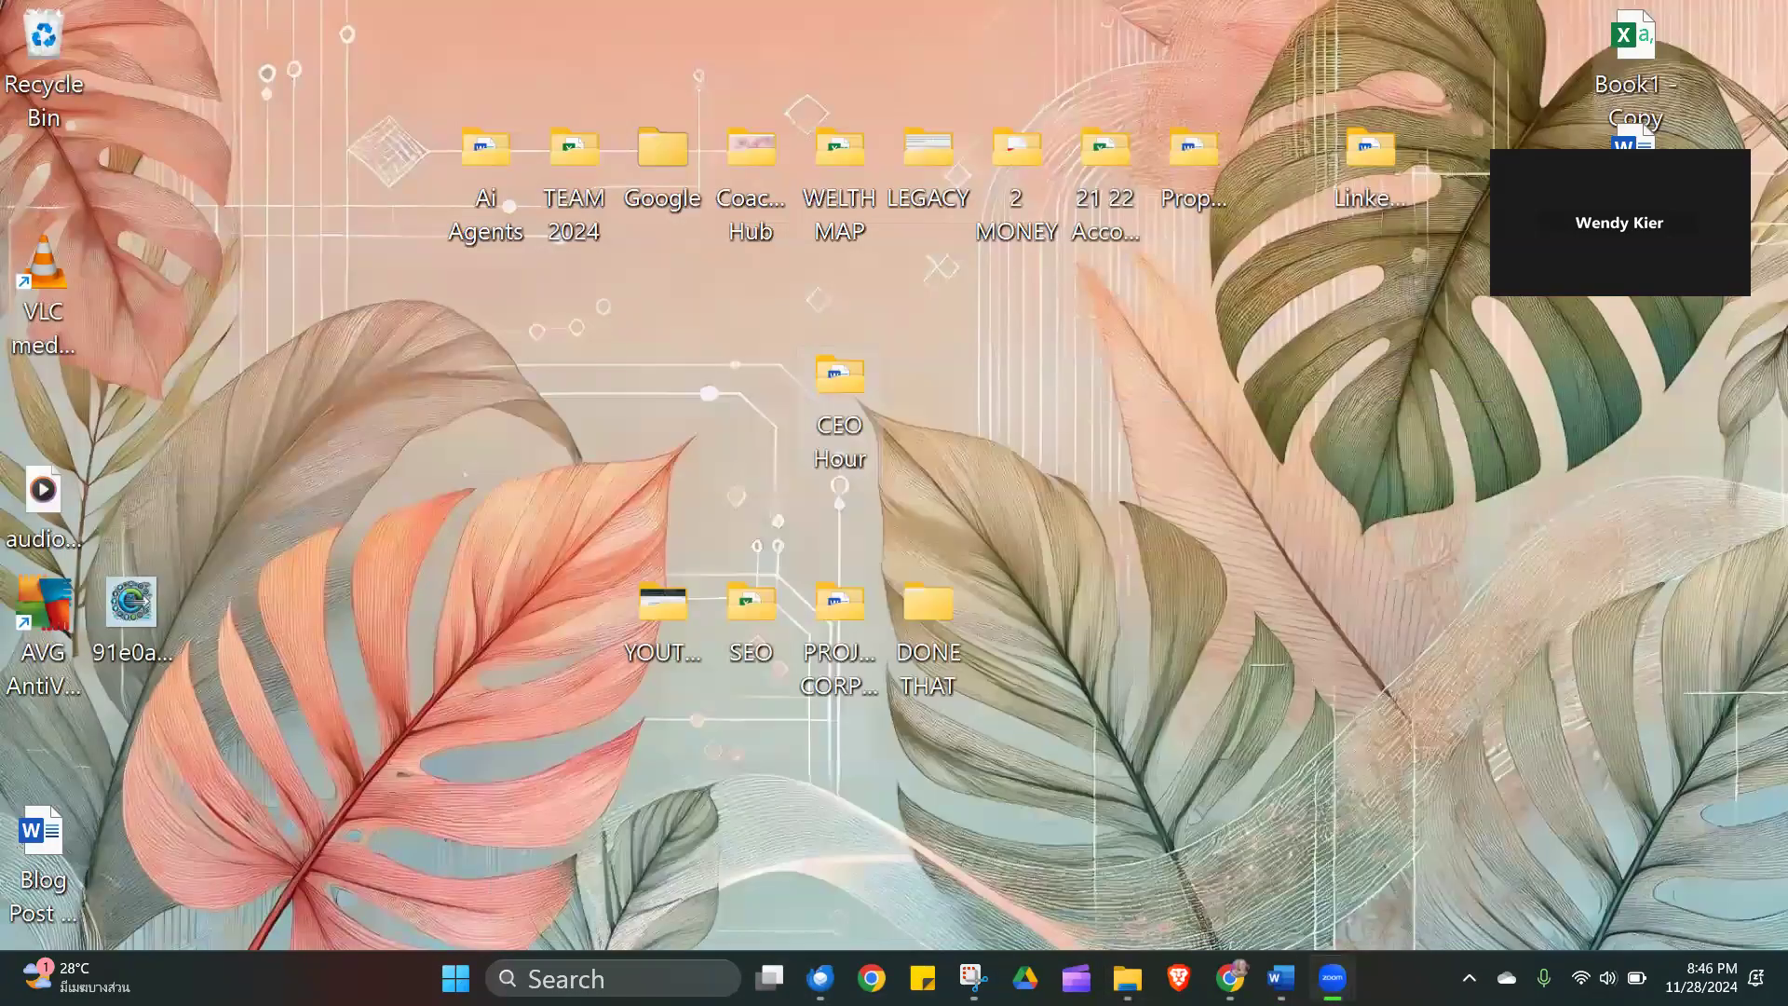
mouse_move(1333, 978)
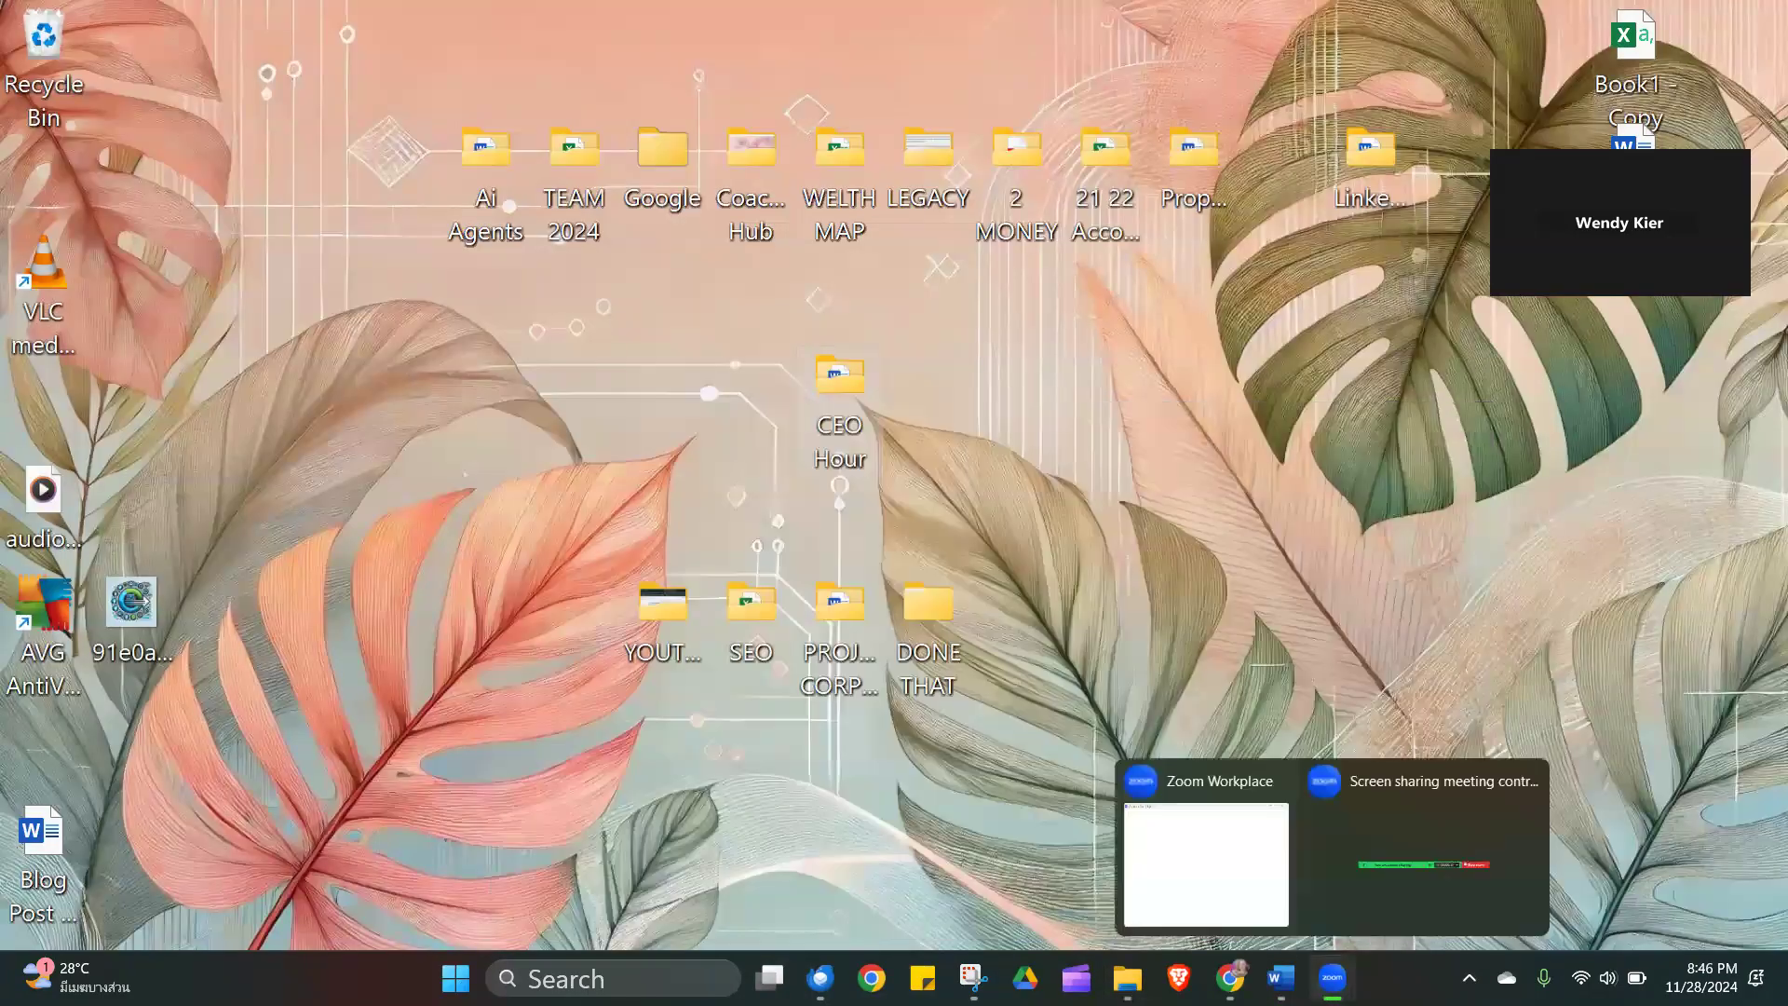
left_click(1229, 978)
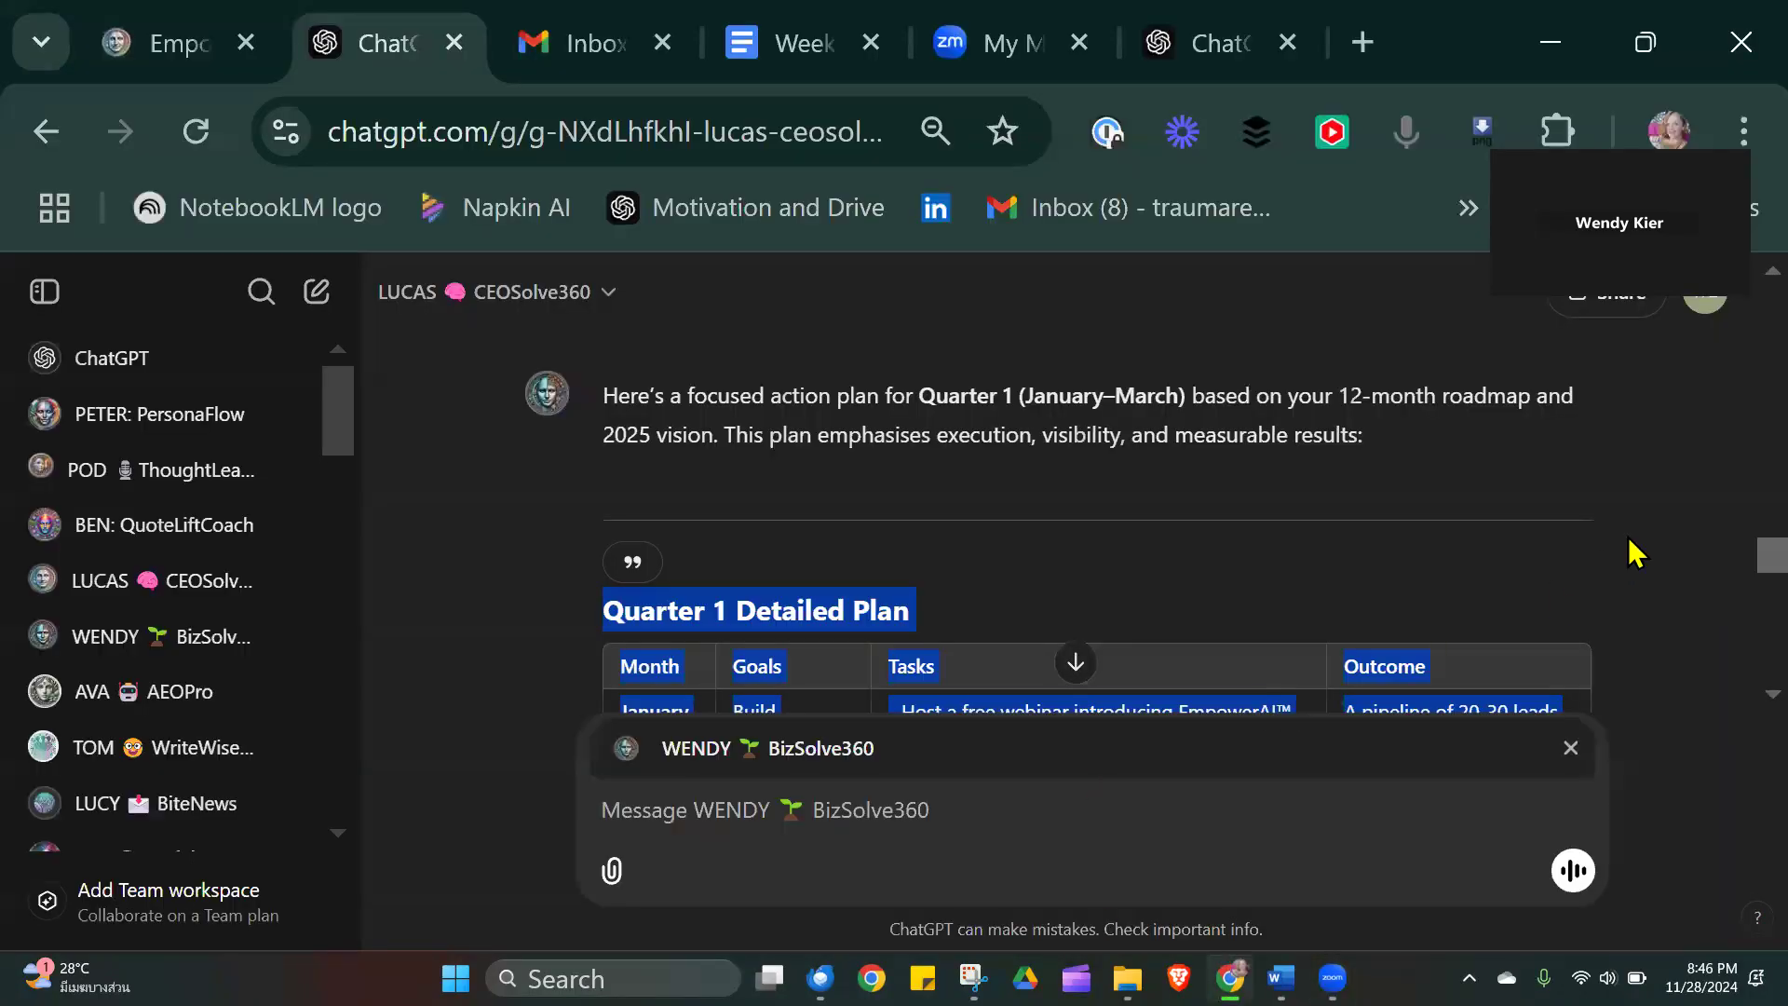
Rename the current LUCAS CEOSolve360 chat to "KEEP 2025 PLAN".
left_click_drag(1732, 557, 1737, 304)
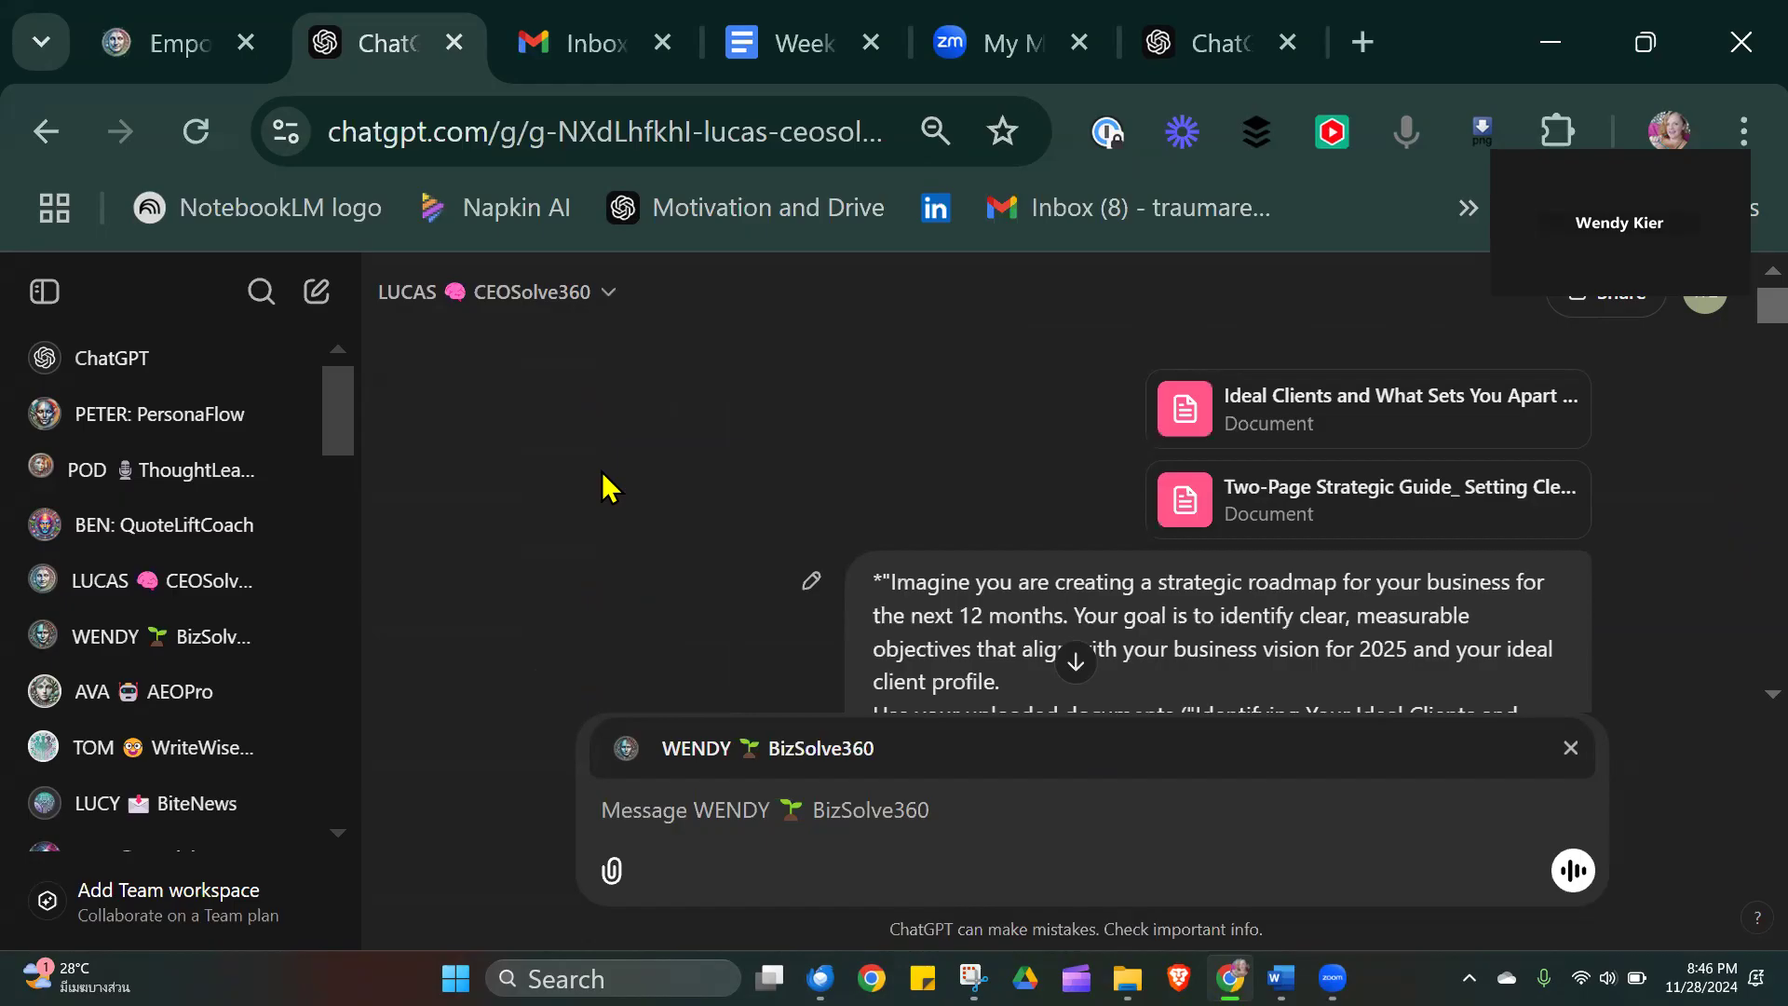
left_click_drag(346, 406, 367, 535)
left_click(285, 586)
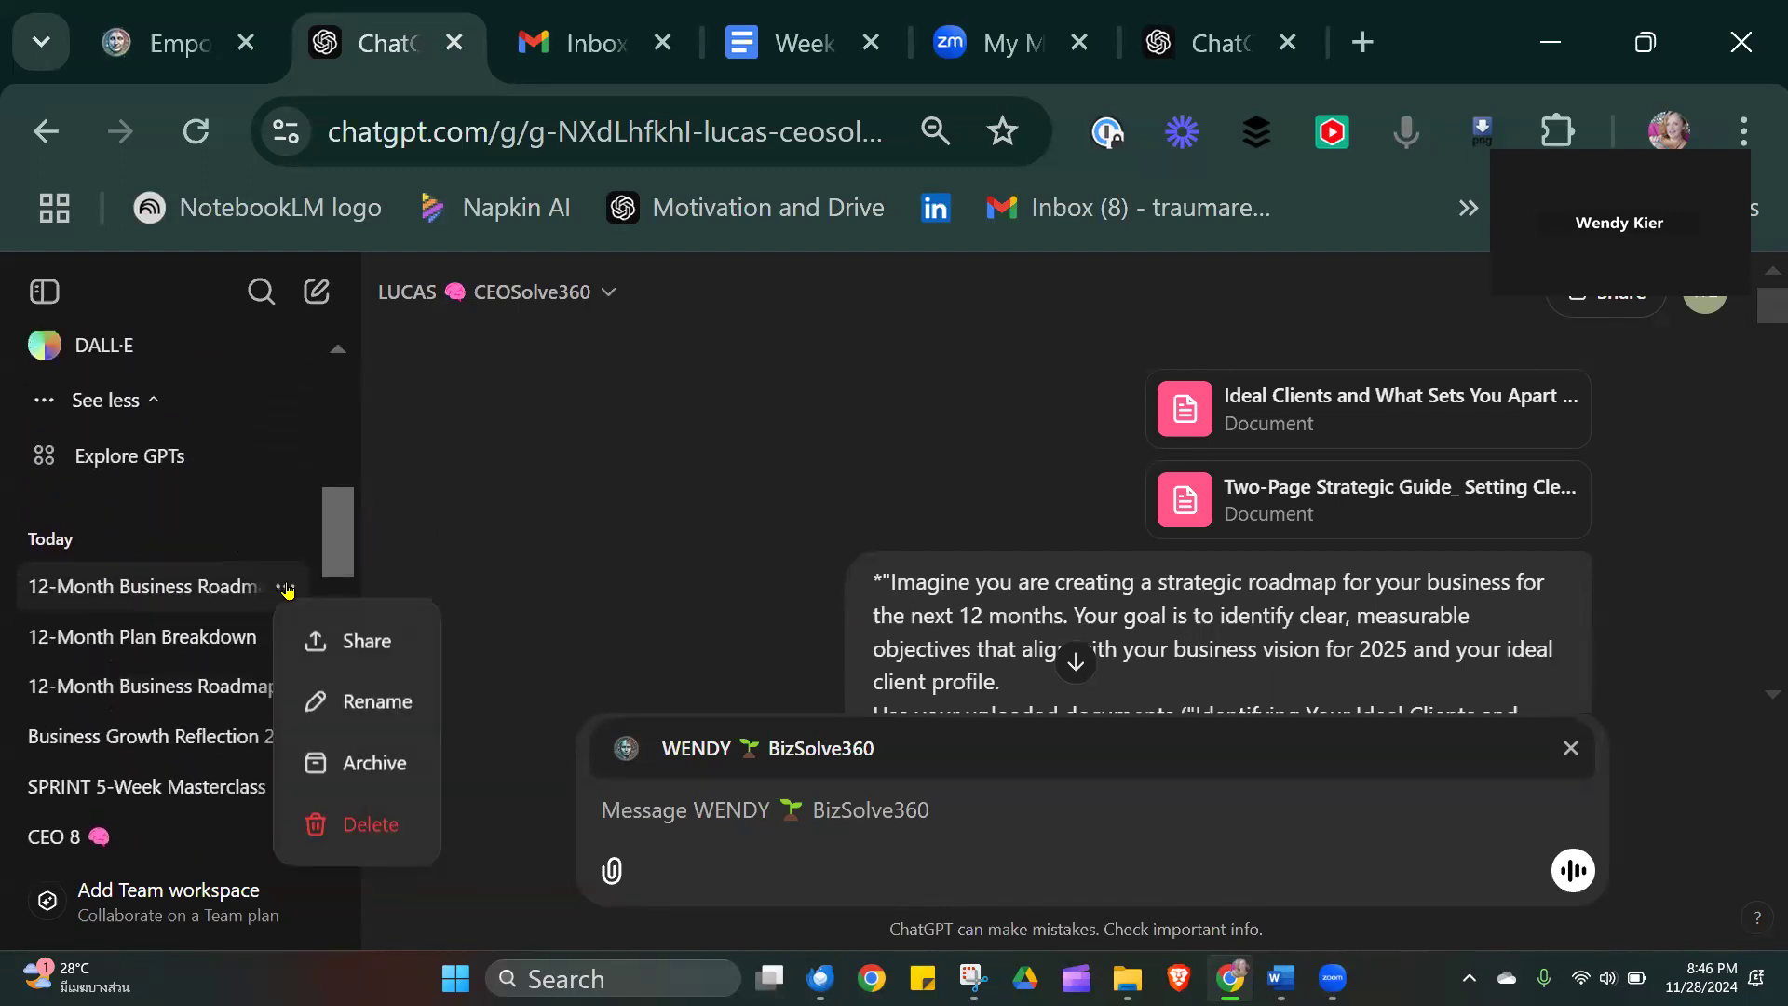
left_click(377, 701)
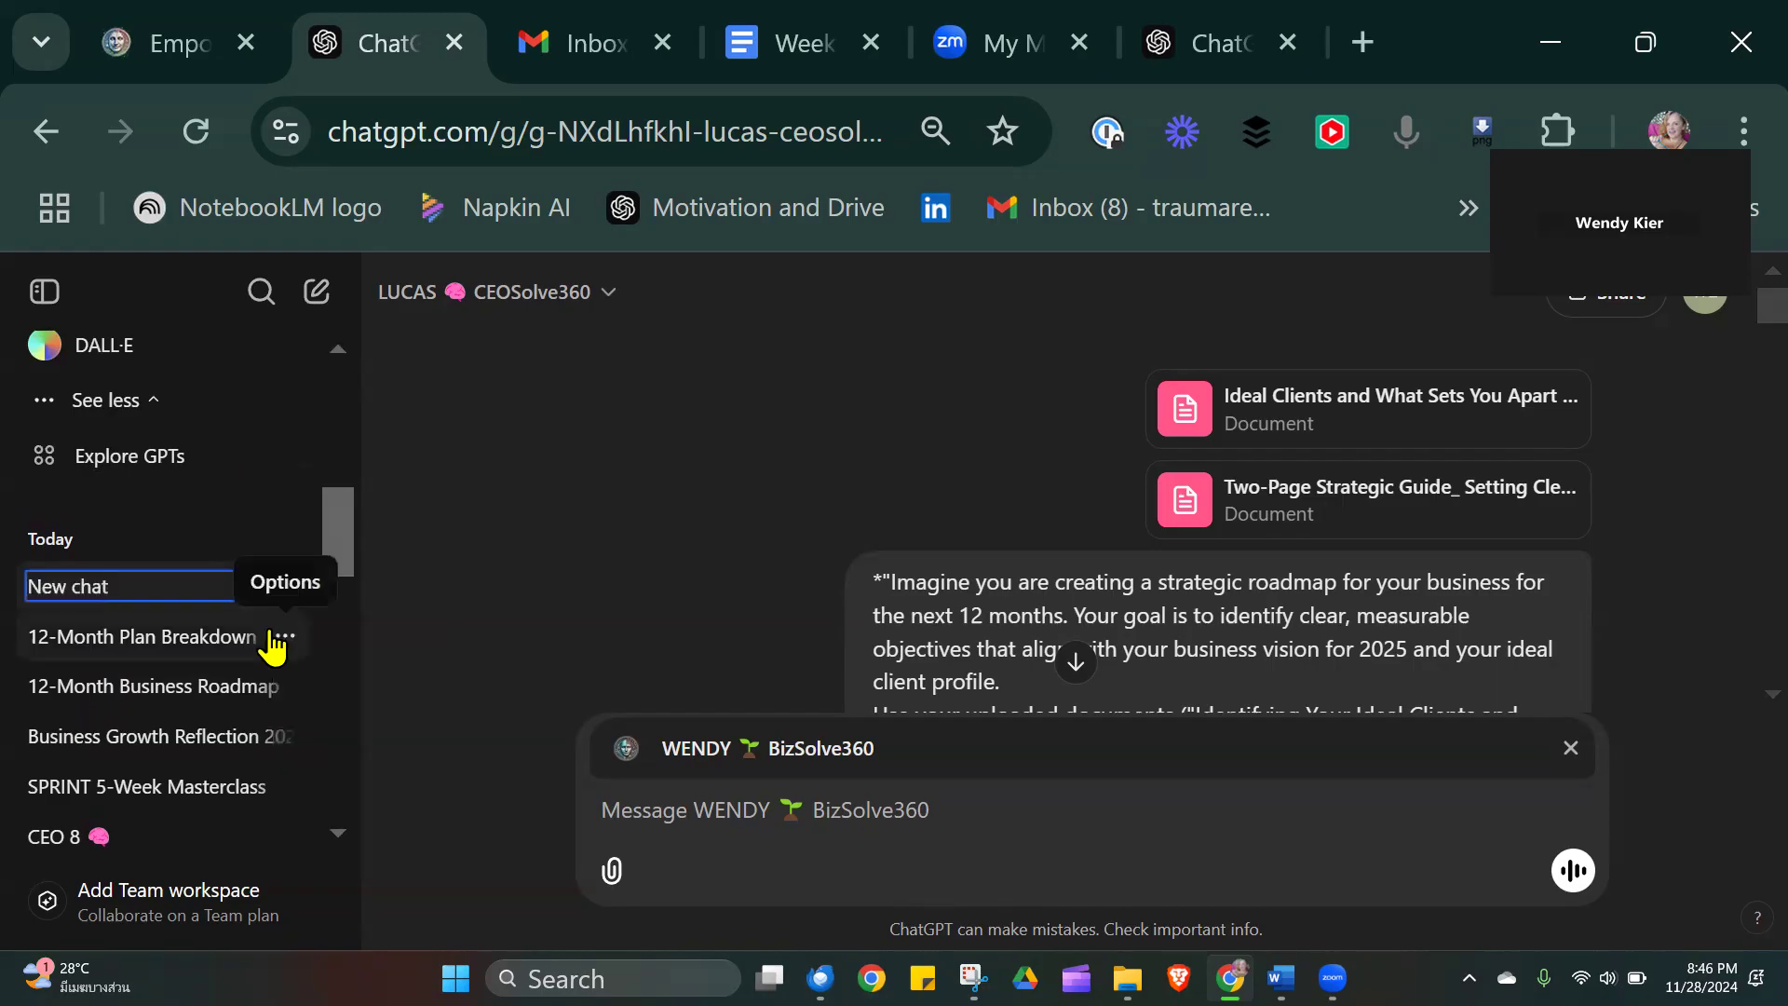
key("BackSpace")
key("BackSpace")
key("BackSpace")
key("BackSpace")
key("BackSpace")
key("BackSpace")
key("BackSpace")
key("BackSpace")
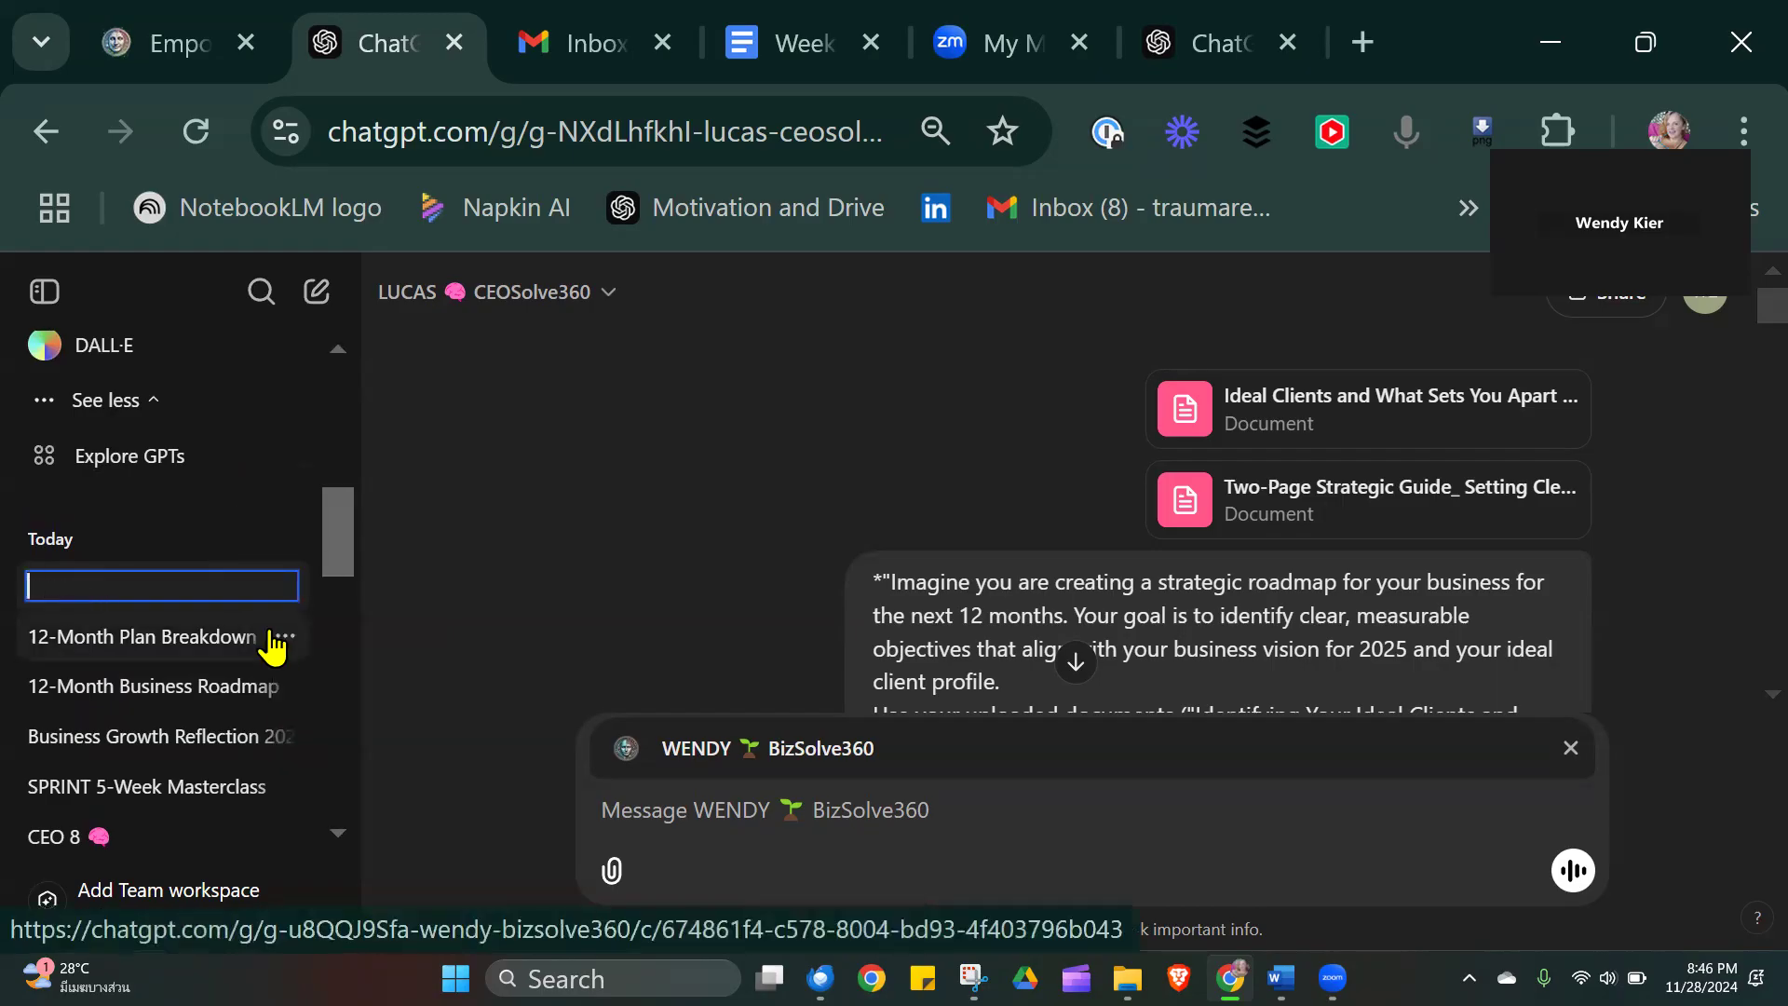
type("KEEP 2025 PLAN")
key("Return")
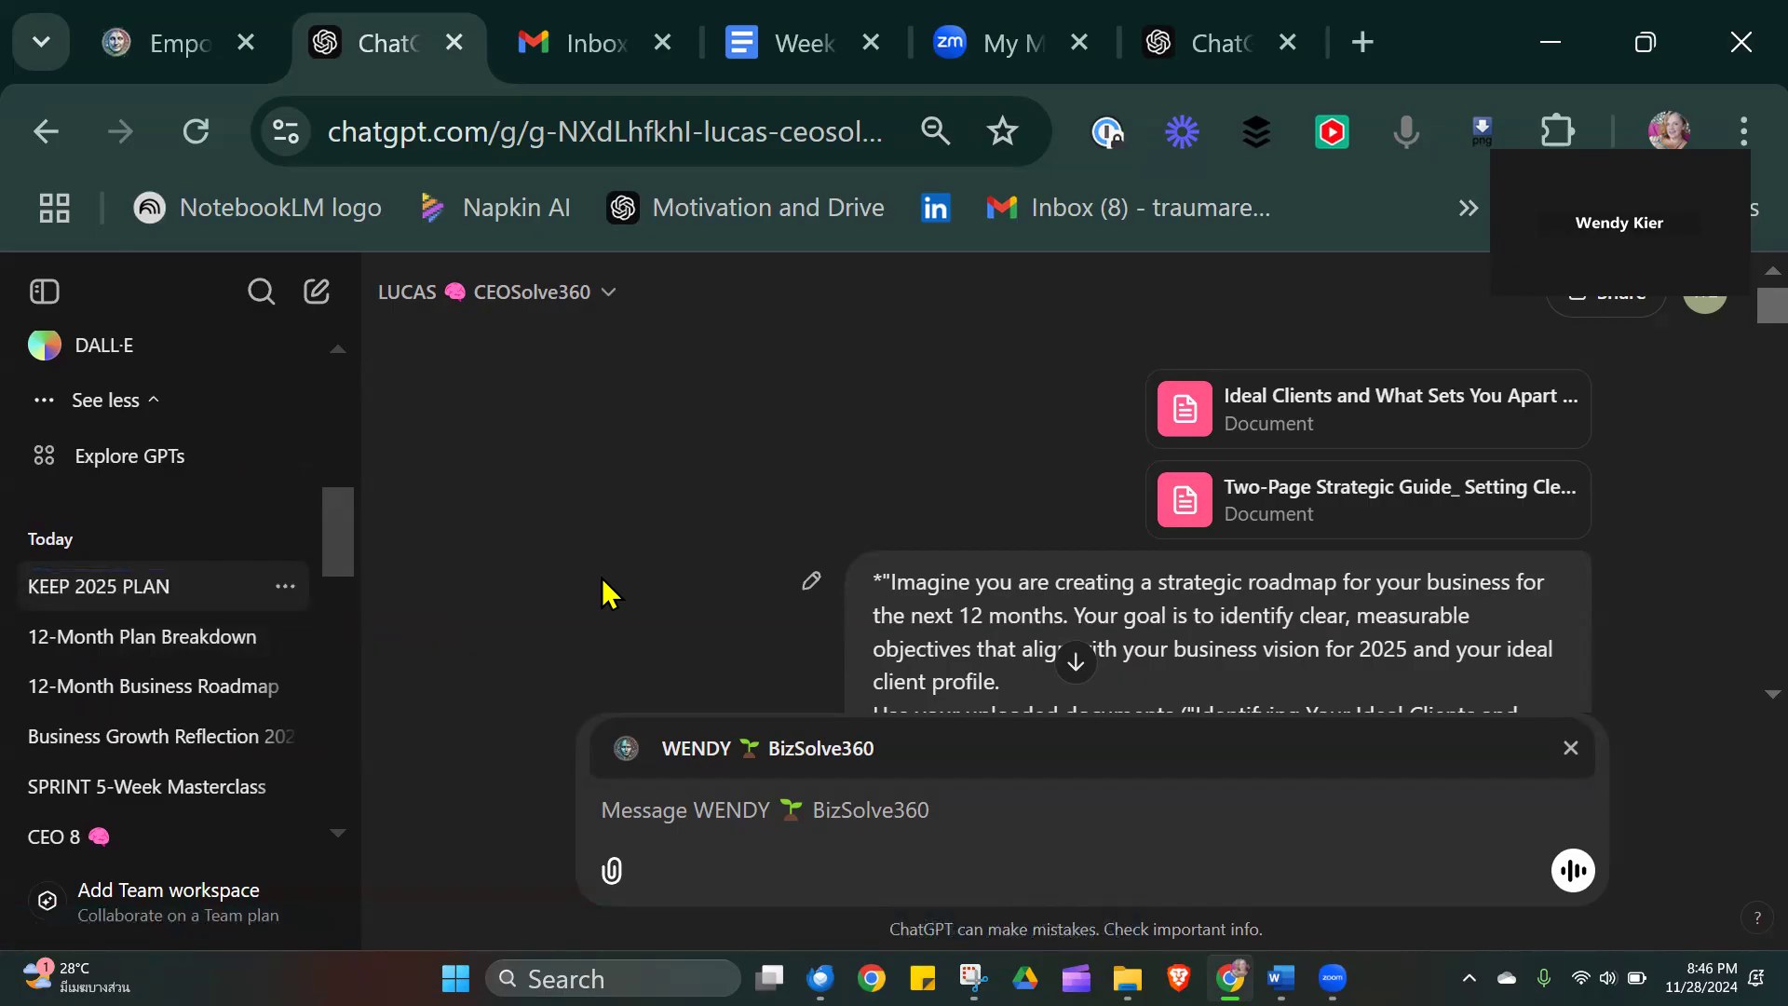
Copy the Step 3 prompt text beginning "I've uploaded four documents" from the Week 3 Workflow document.
left_click(722, 33)
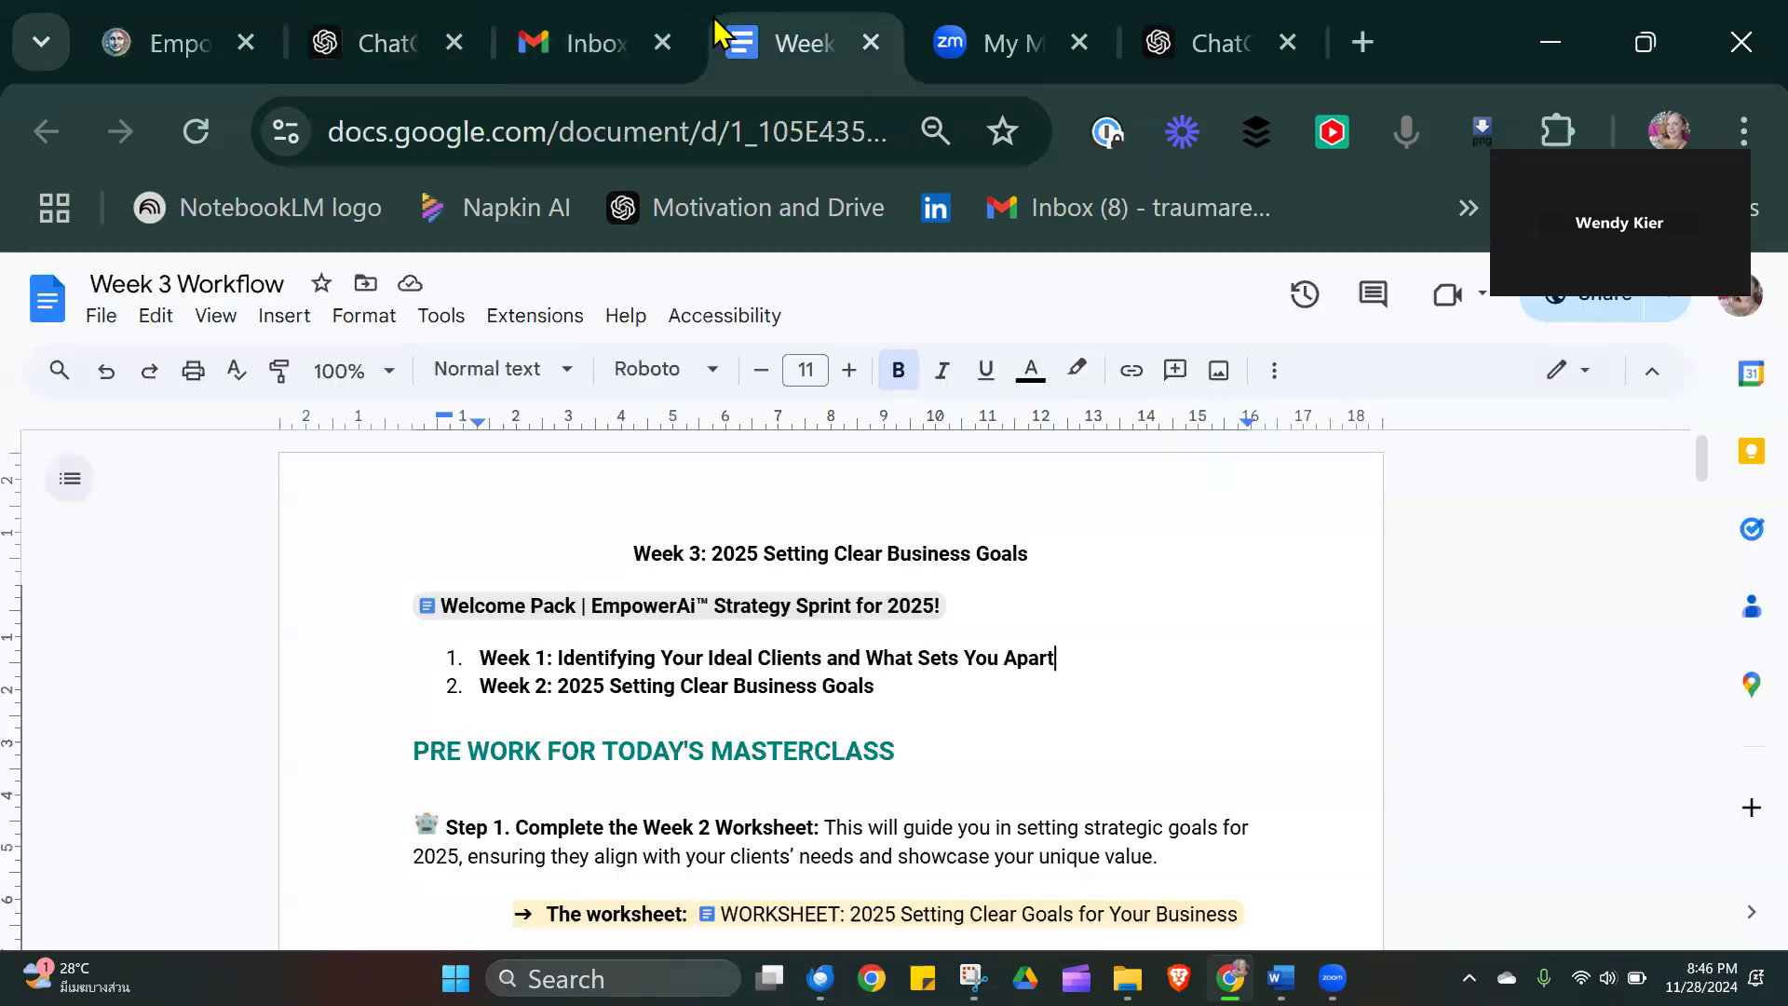
left_click_drag(1704, 466, 1675, 901)
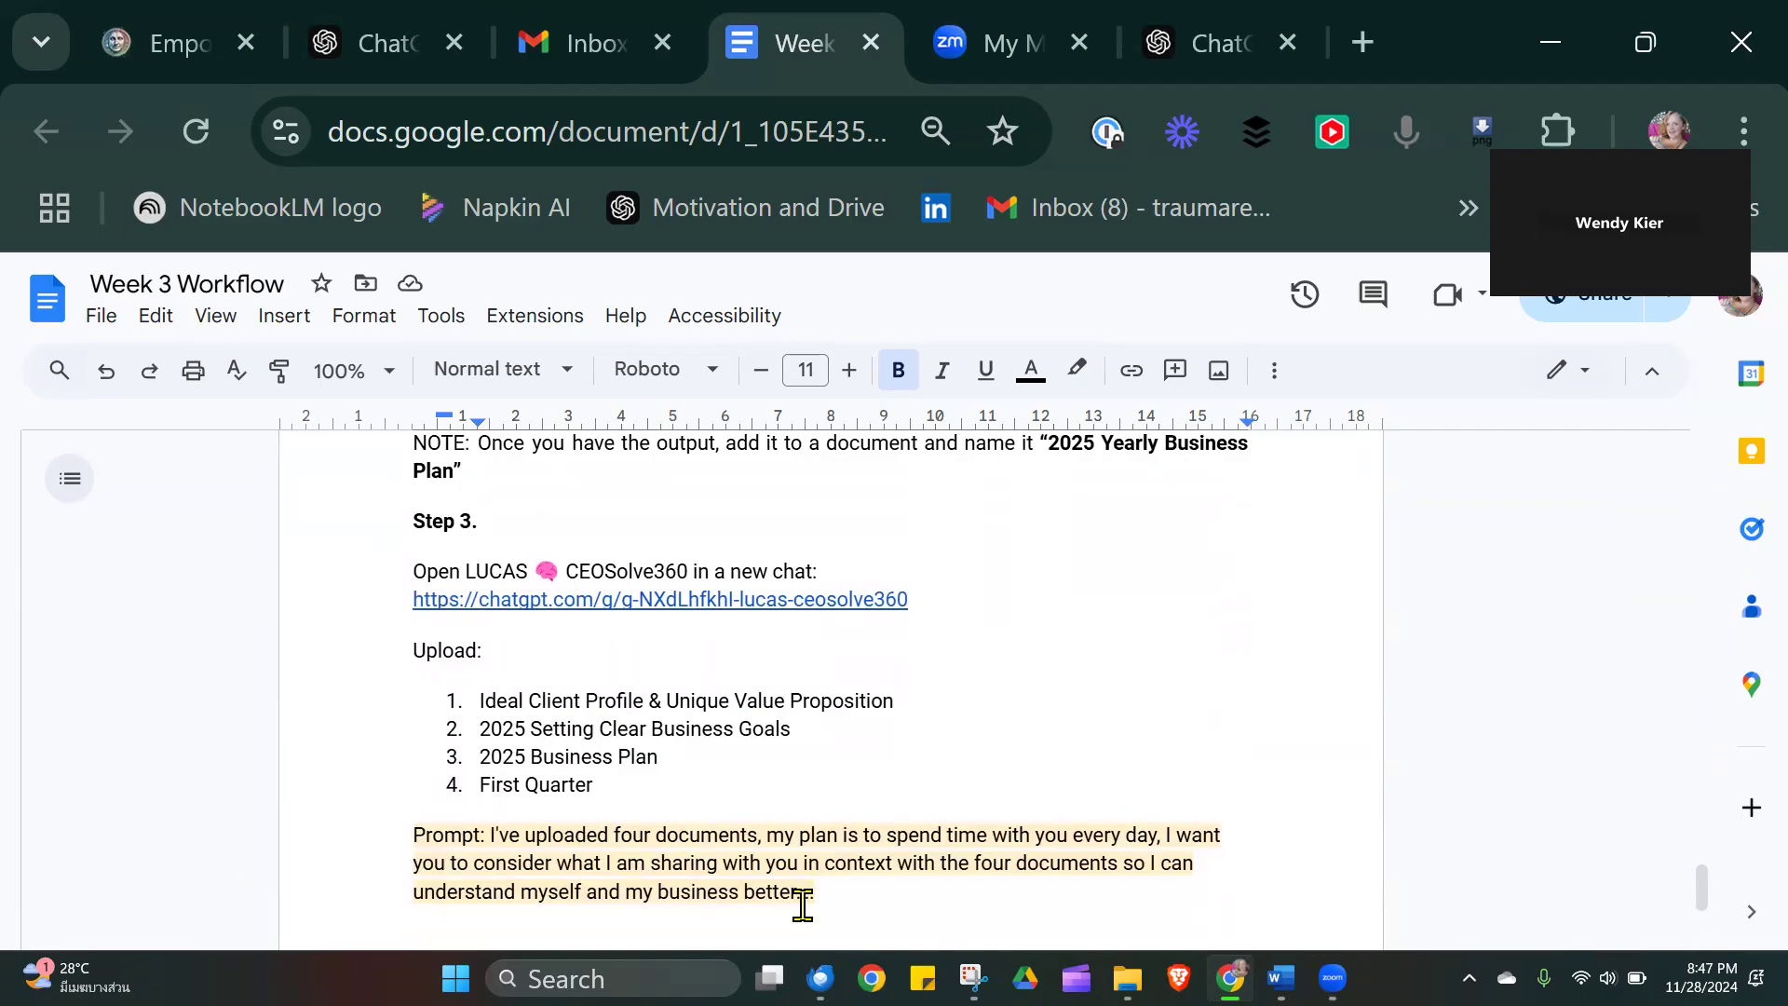
left_click_drag(838, 893, 491, 838)
key("ctrl+c")
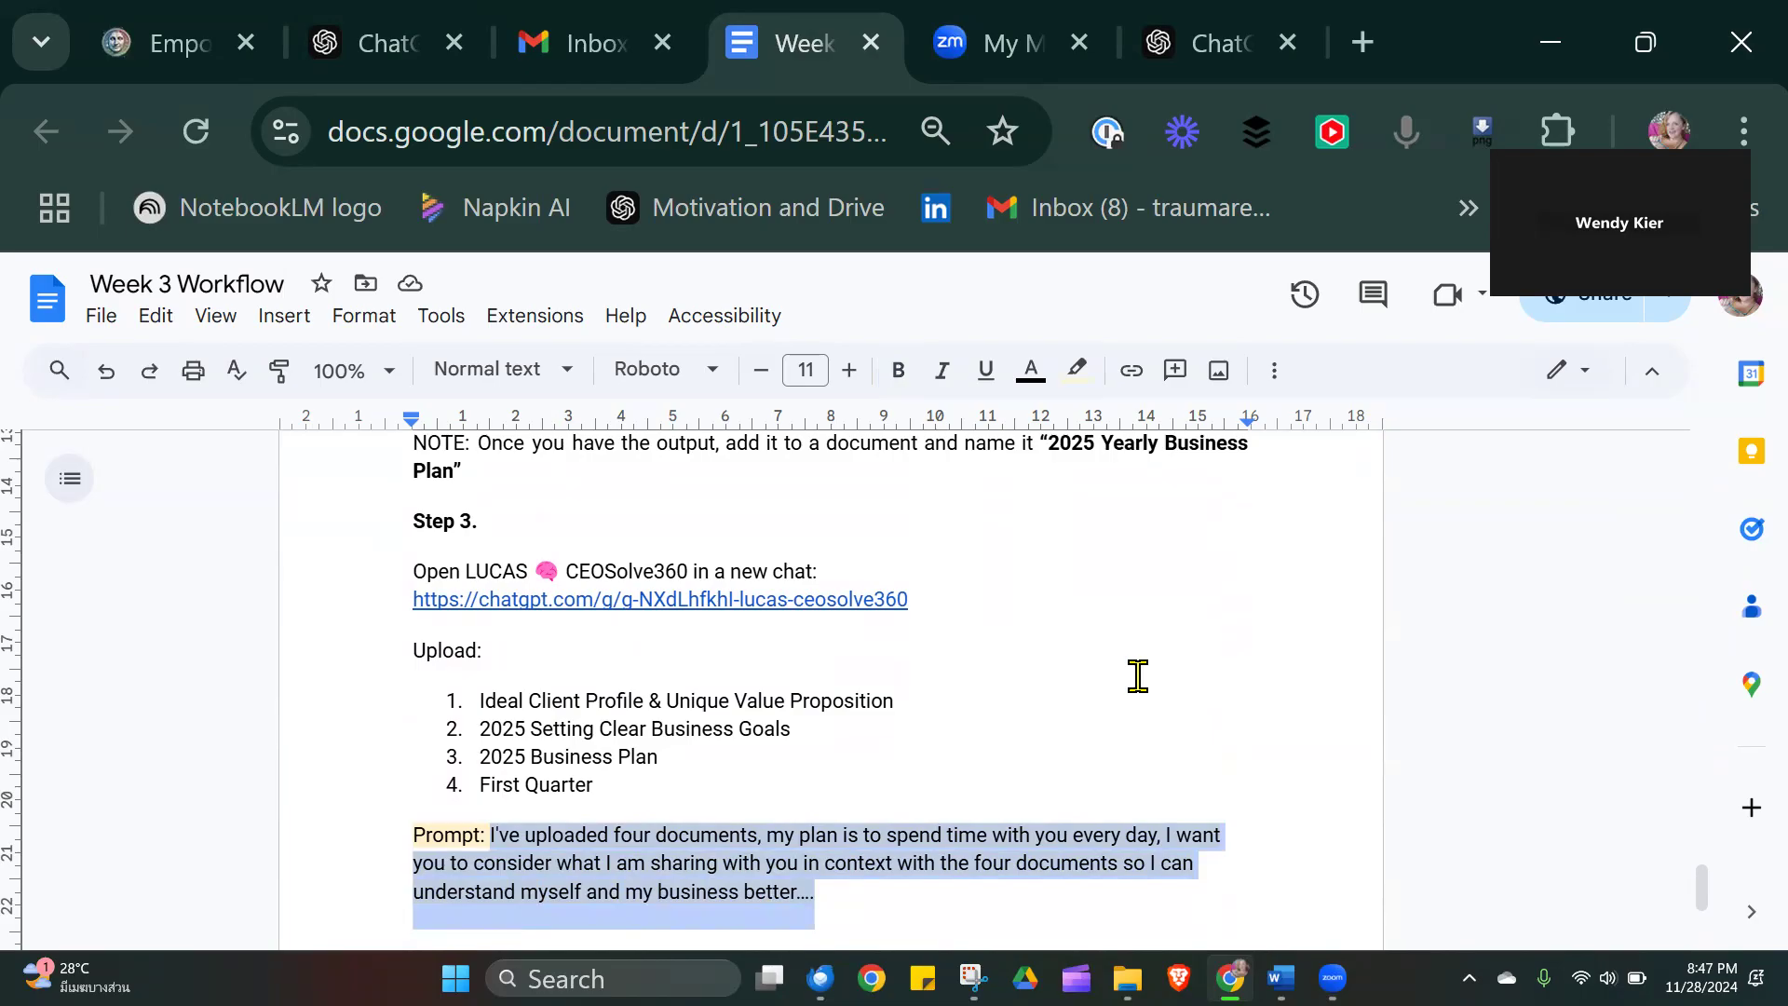
Remove the WENDY BizSolve360 mention from the KEEP 2025 PLAN chat's message and paste the copied prompt for LUCAS CEOSolve360.
left_click(1155, 48)
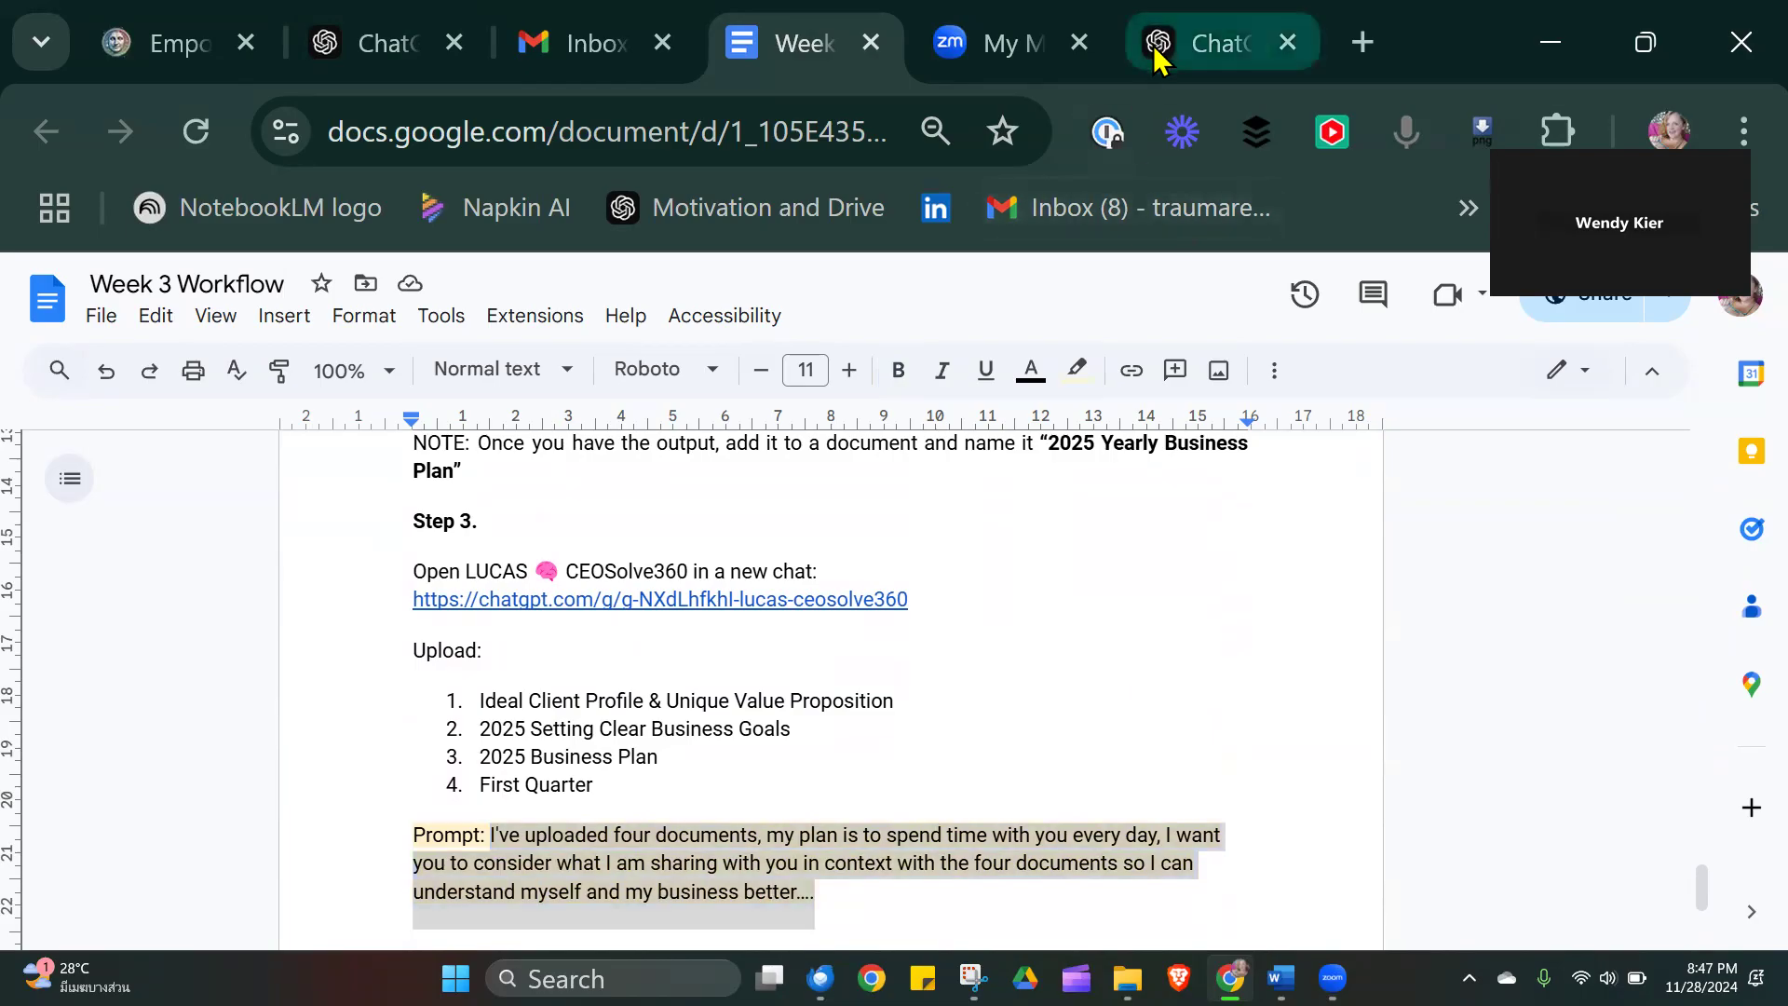
left_click(392, 37)
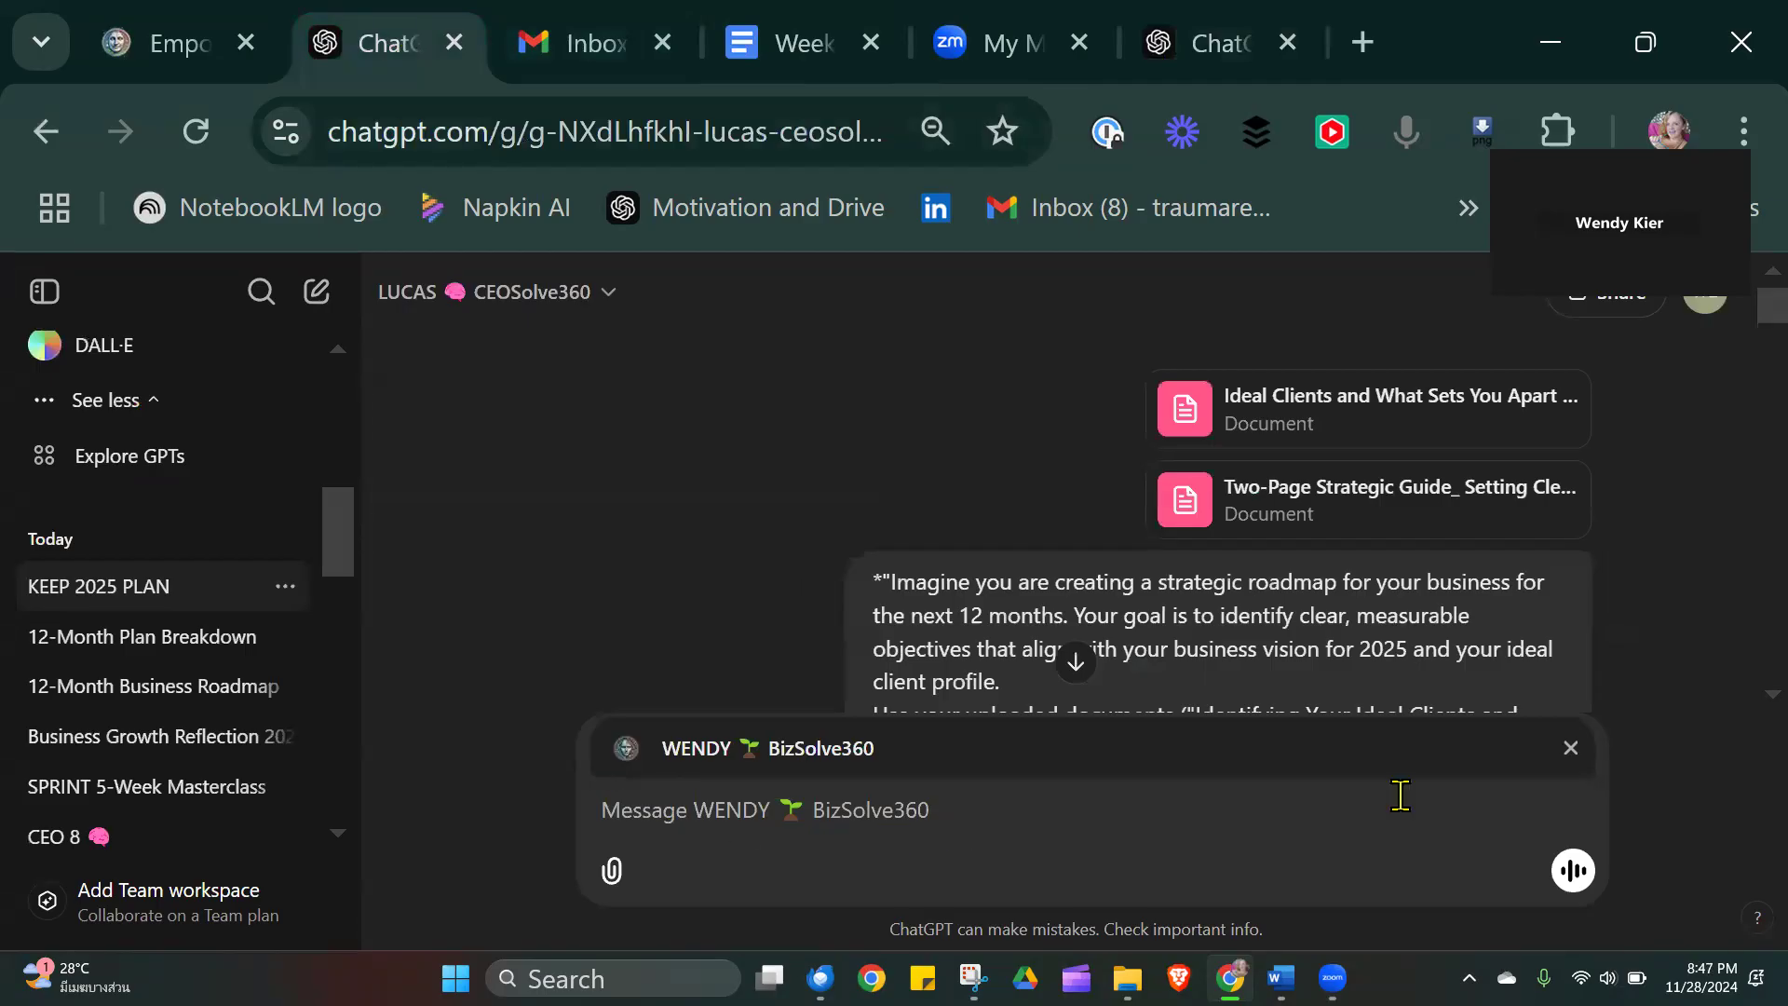
left_click(1570, 750)
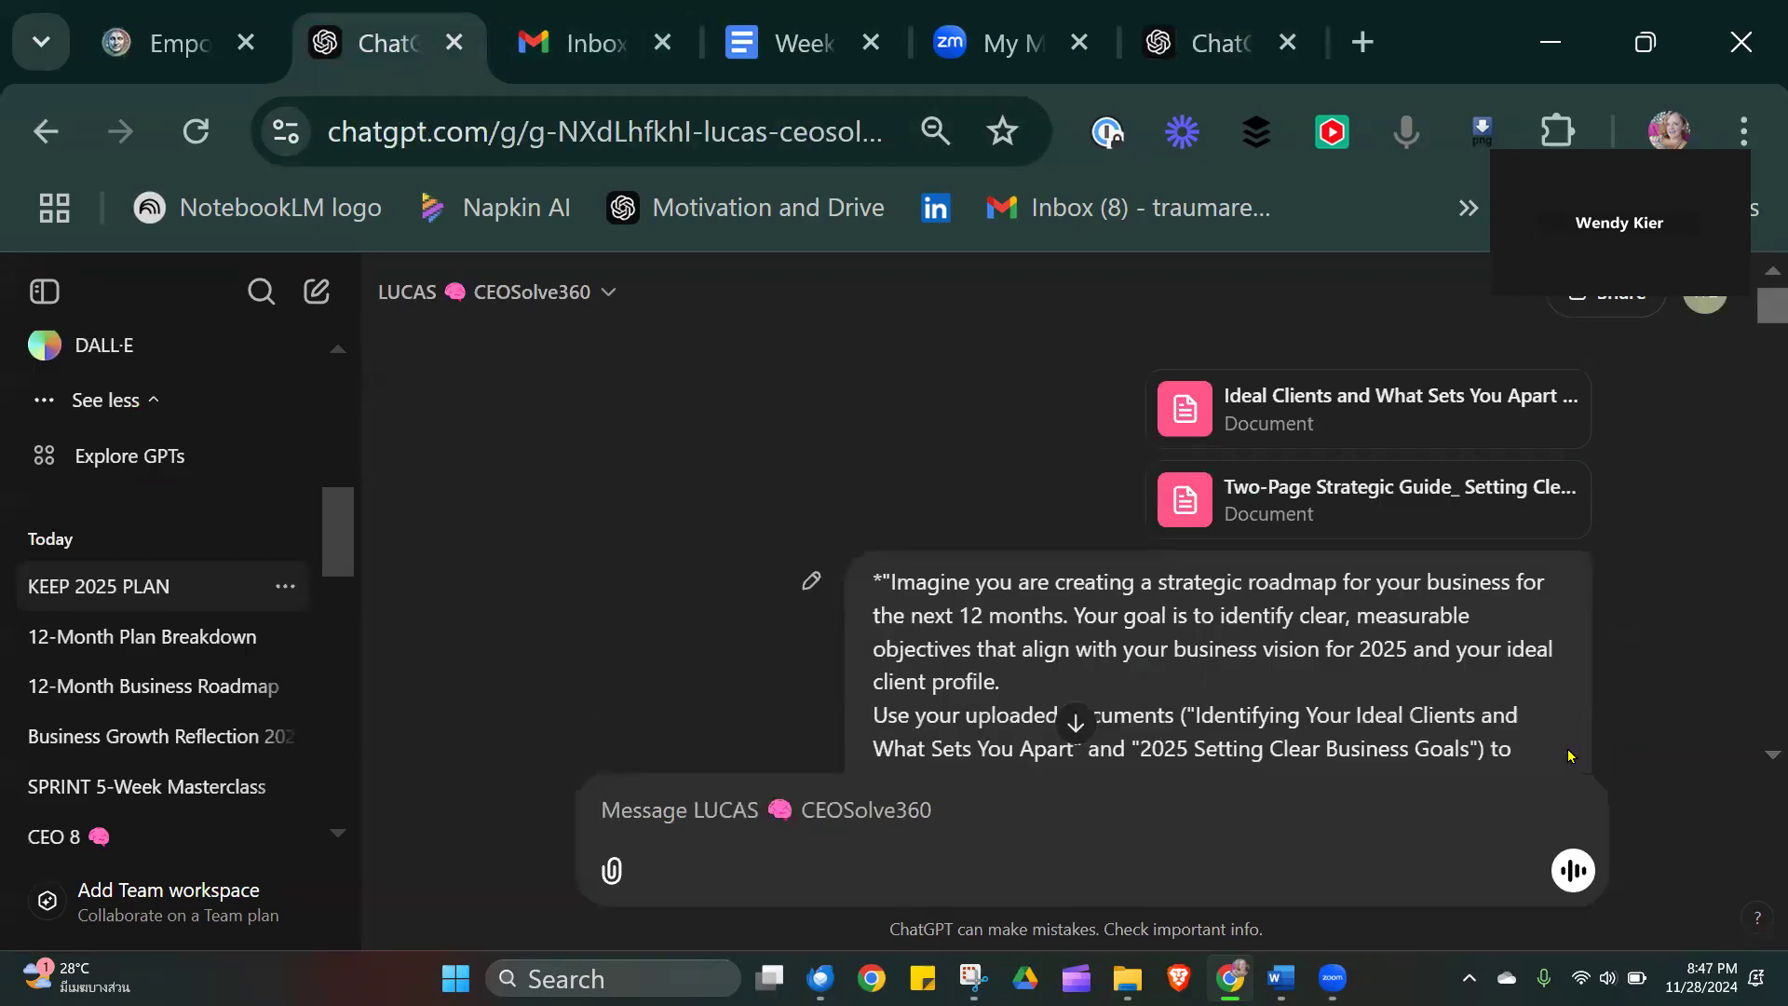
scroll(1760, 757, "down", 4)
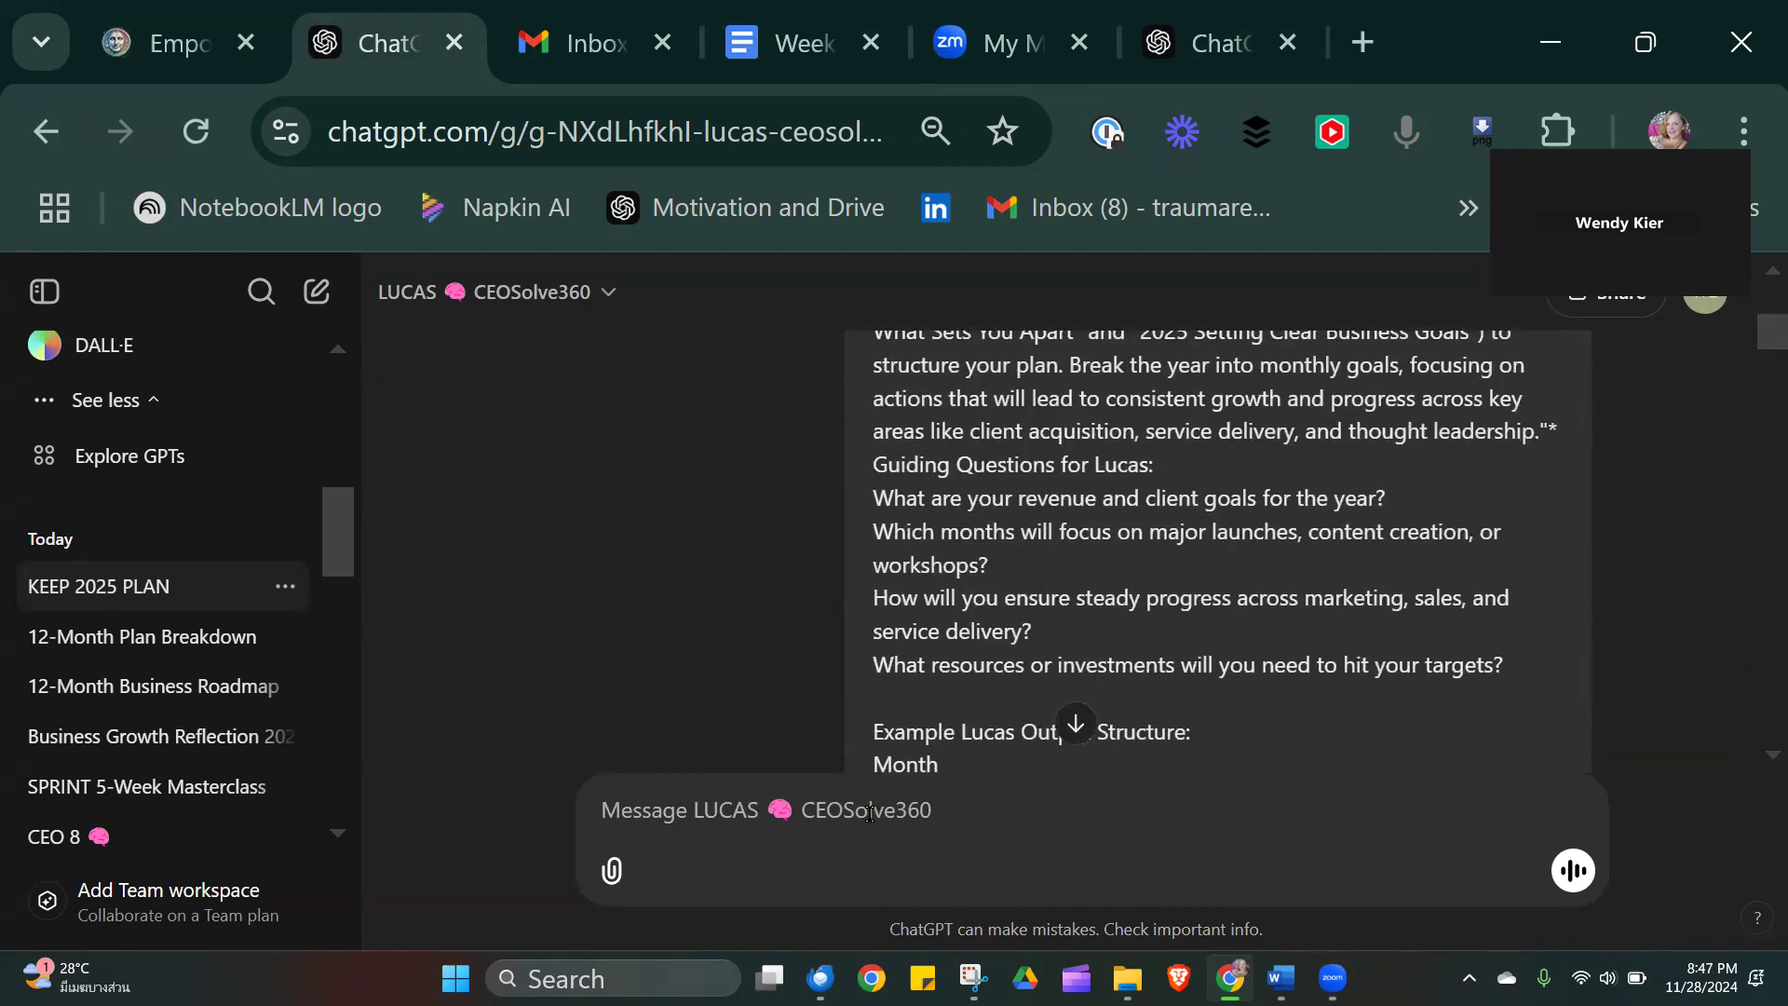
key("ctrl+v")
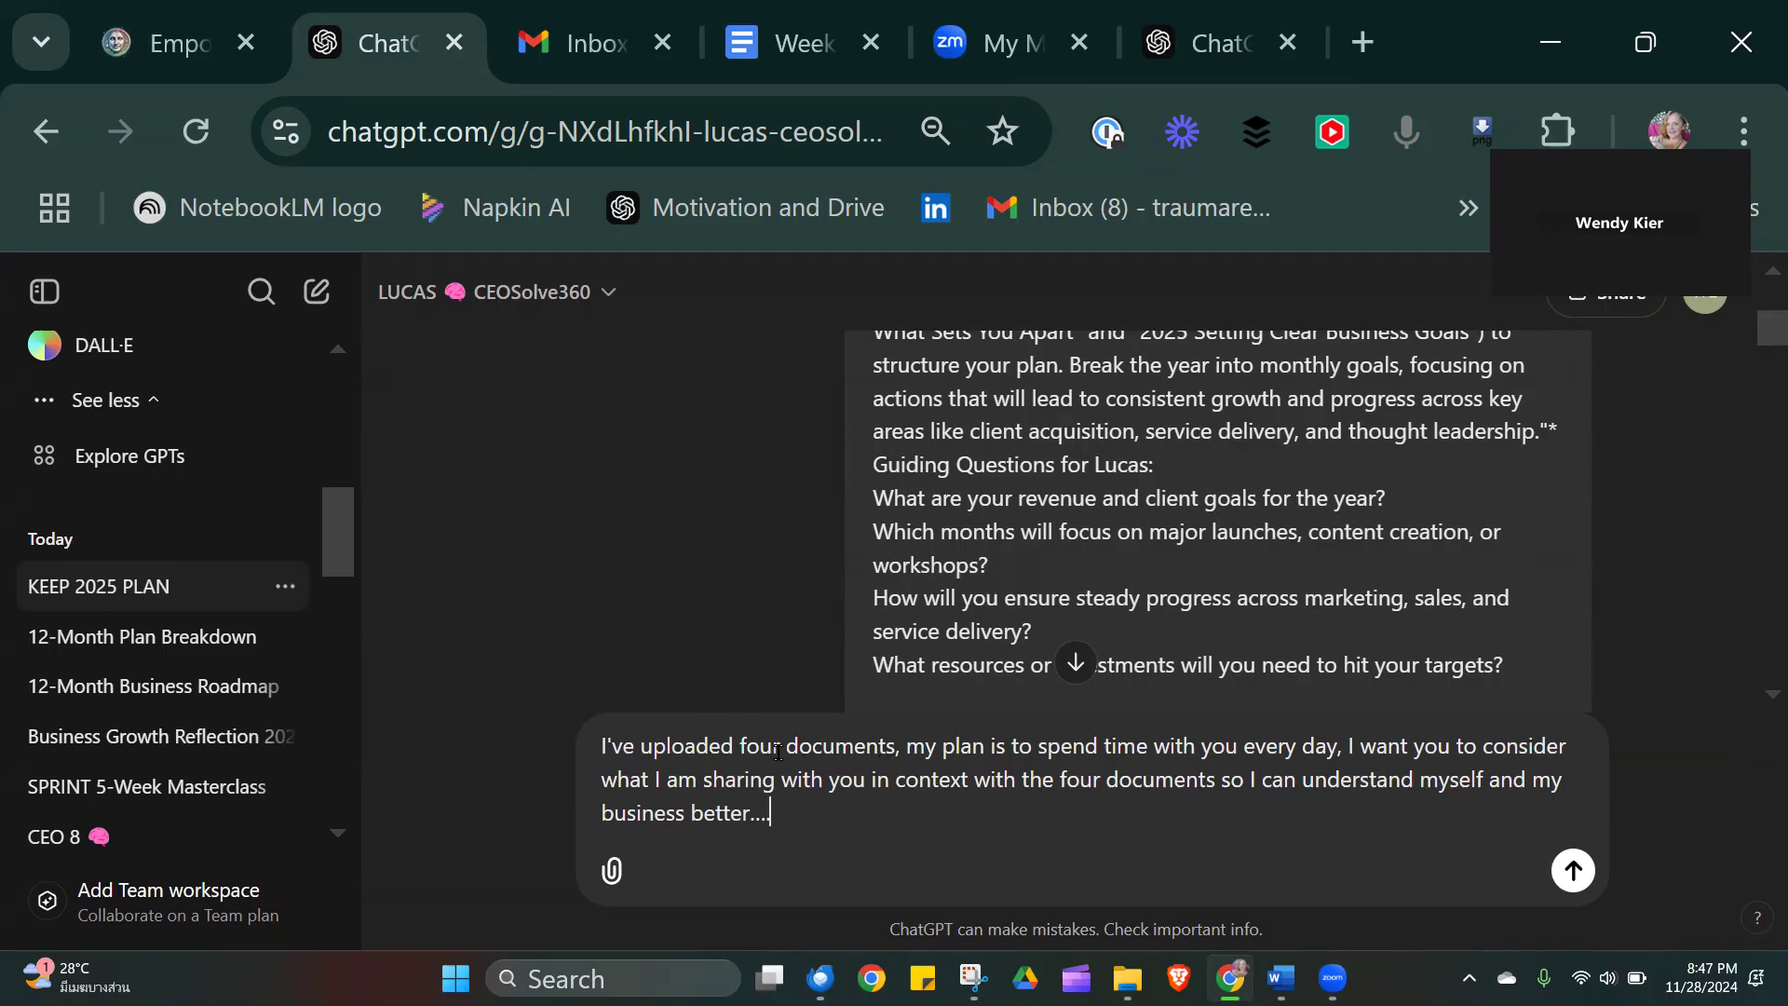
left_click_drag(779, 747, 597, 737)
type("based on all th")
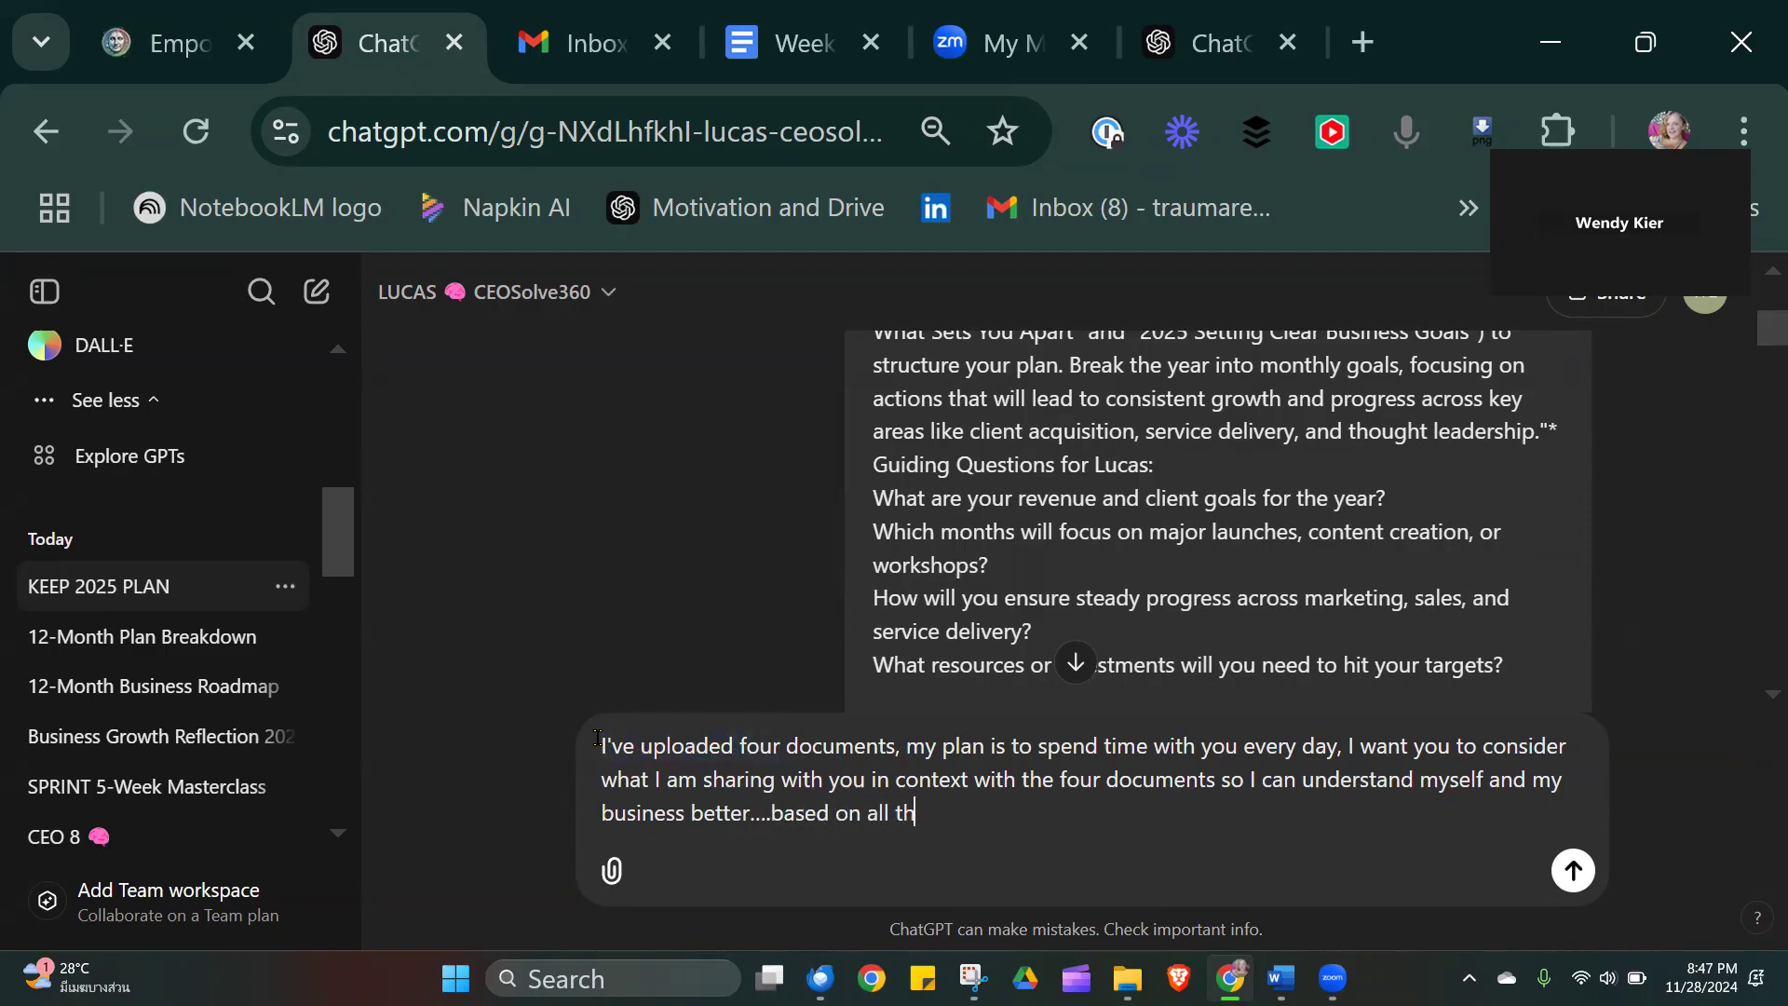
type("e infomrtion above")
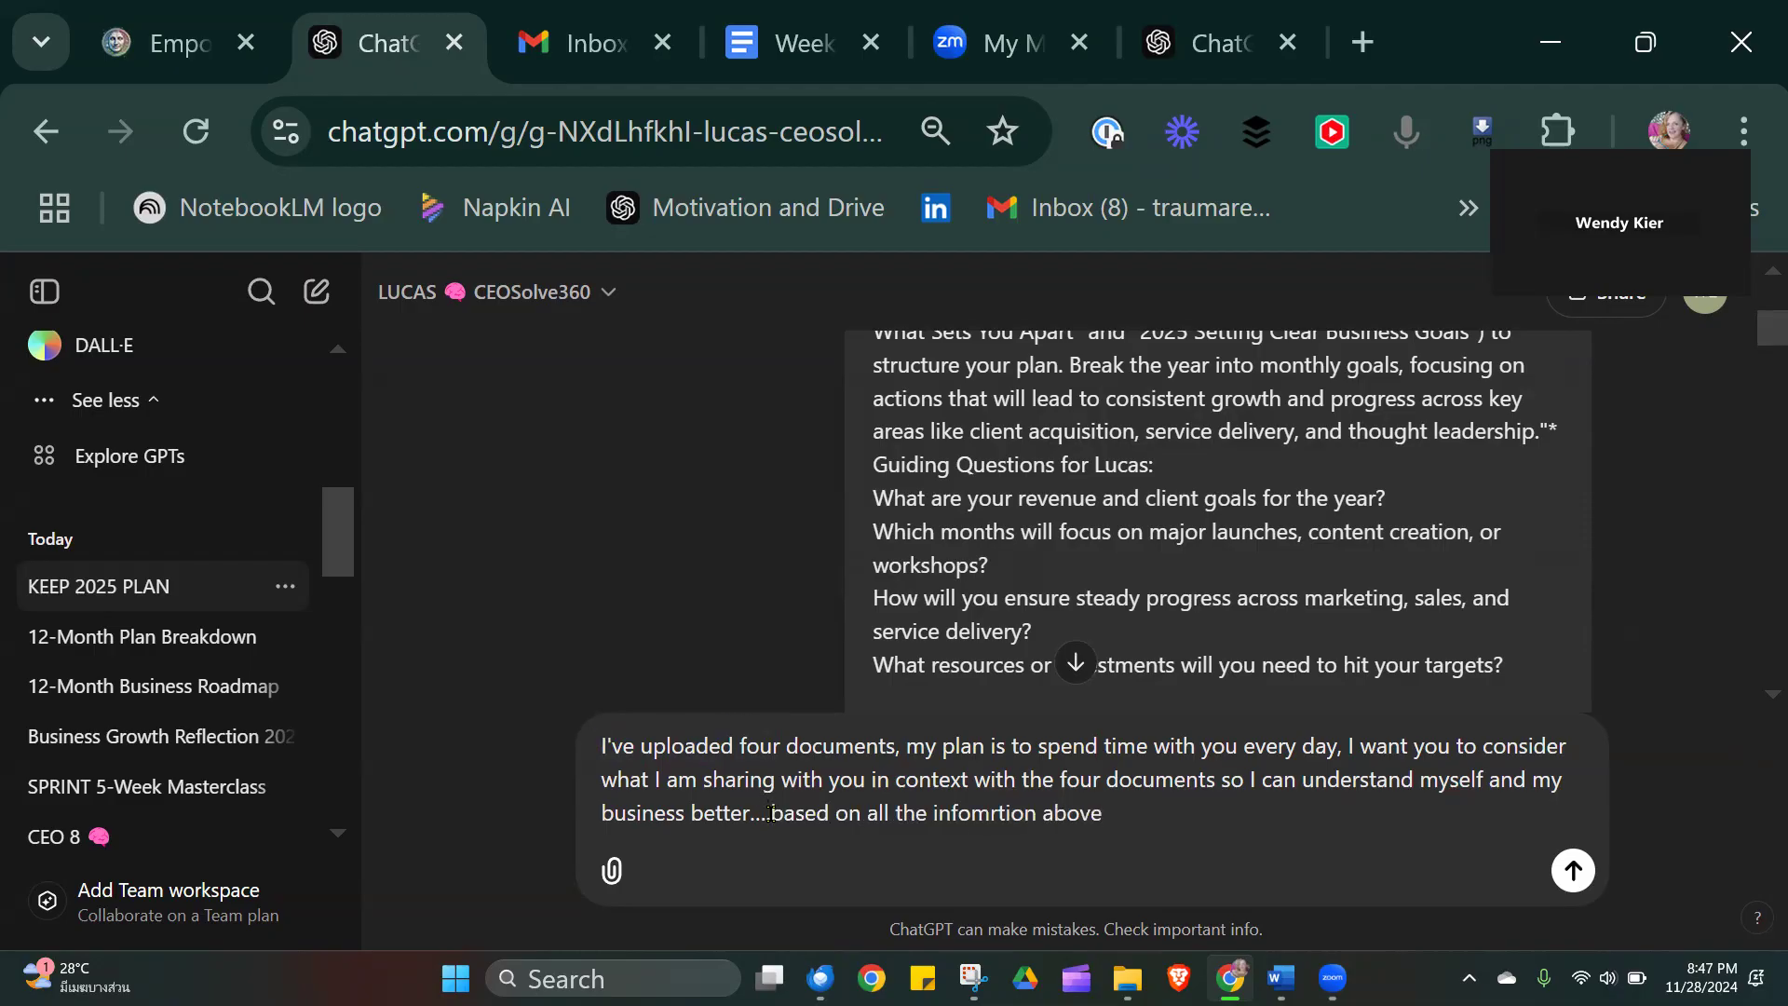
left_click_drag(770, 813, 1117, 823)
left_click(1199, 838)
key("BackSpace")
double_click(626, 745)
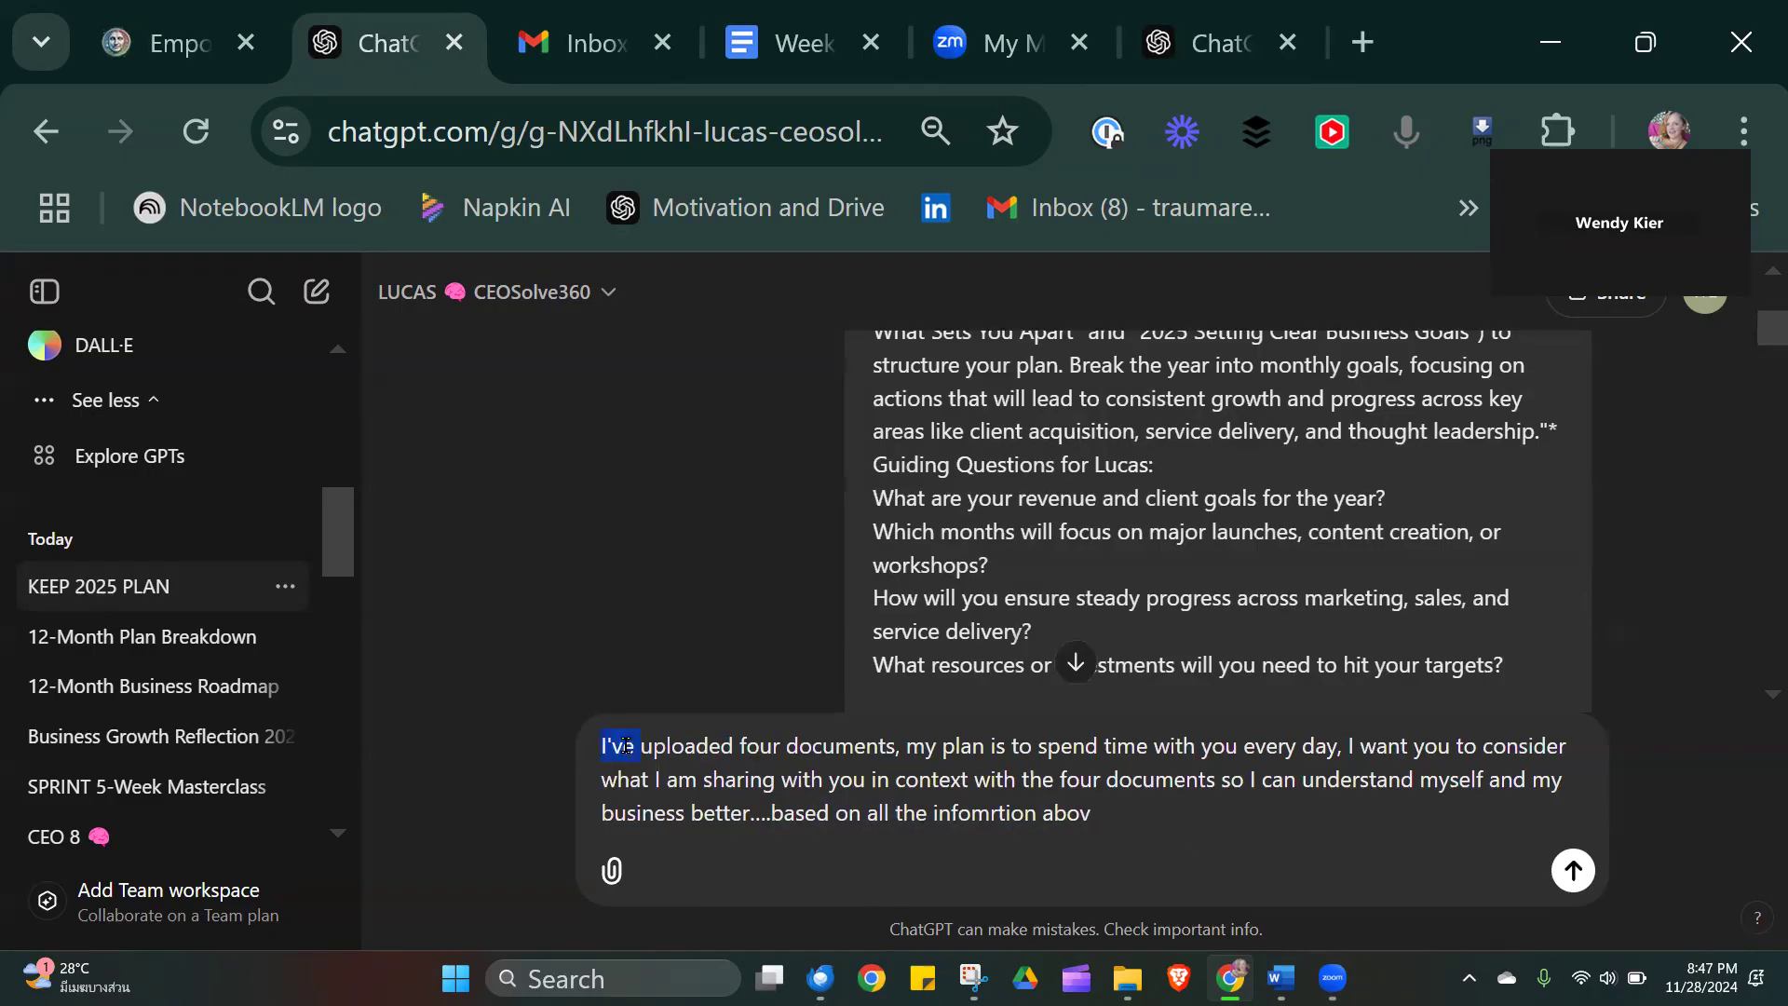
key("ctrl+v")
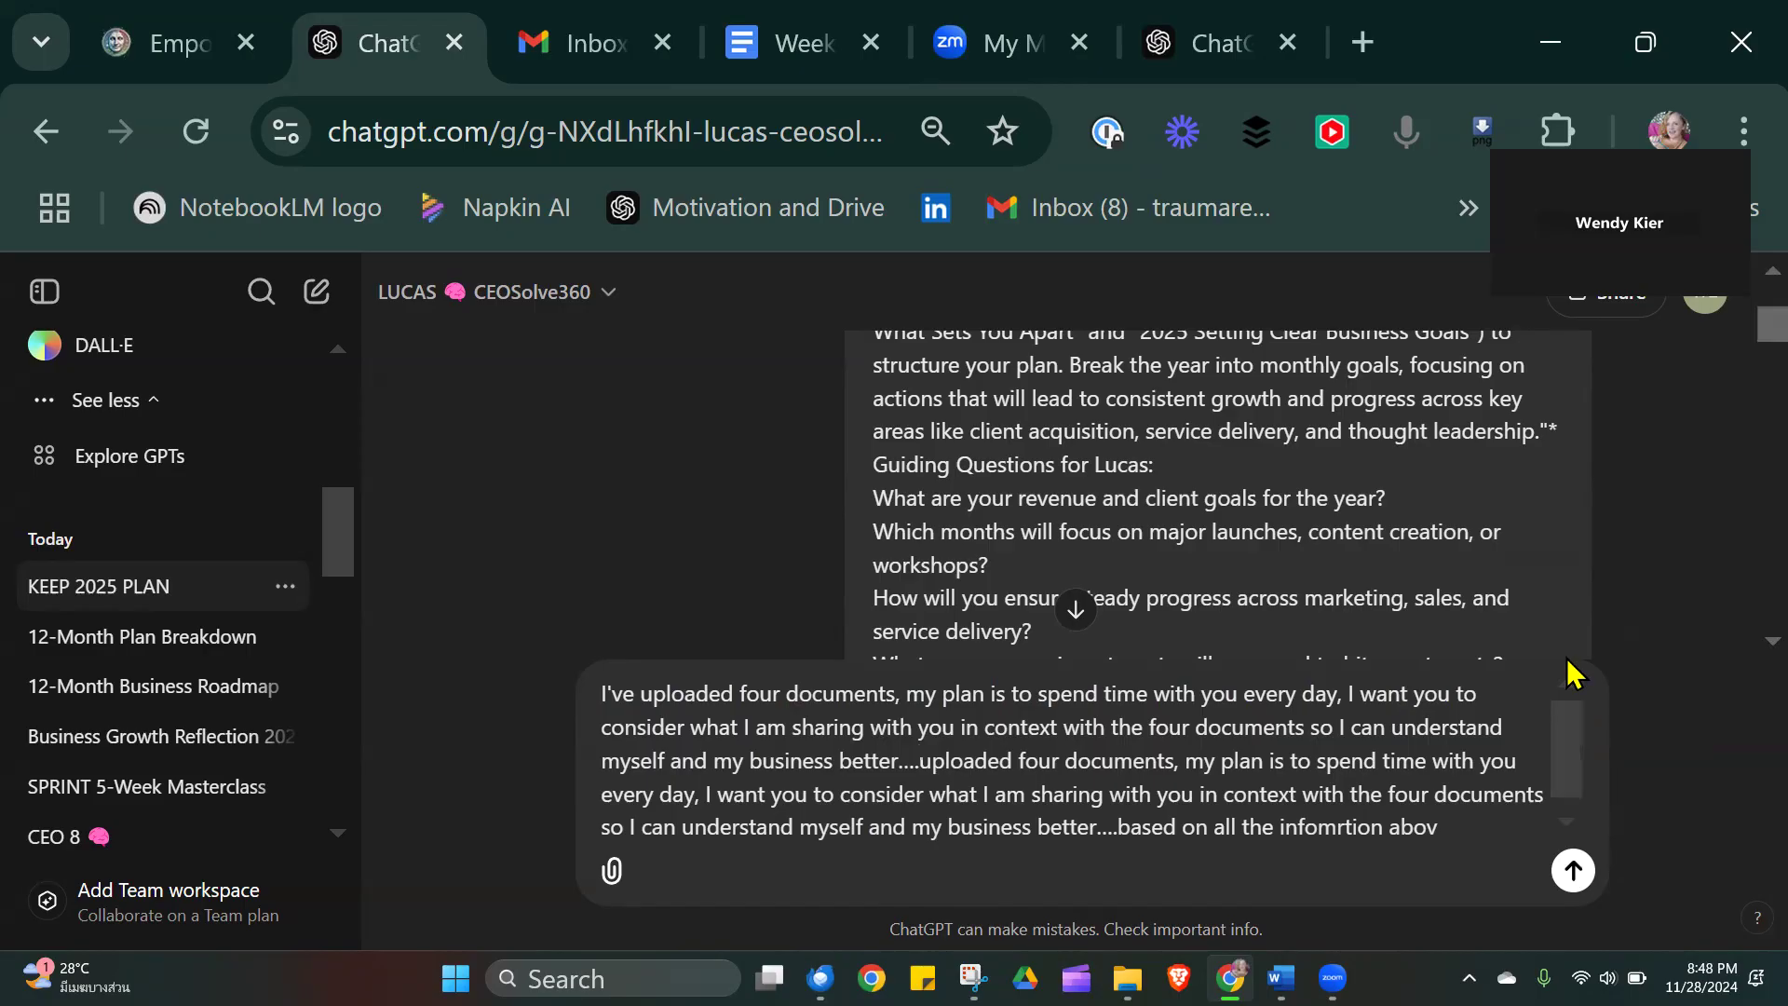
key("ctrl+a")
key("BackSpace")
key("ctrl+v")
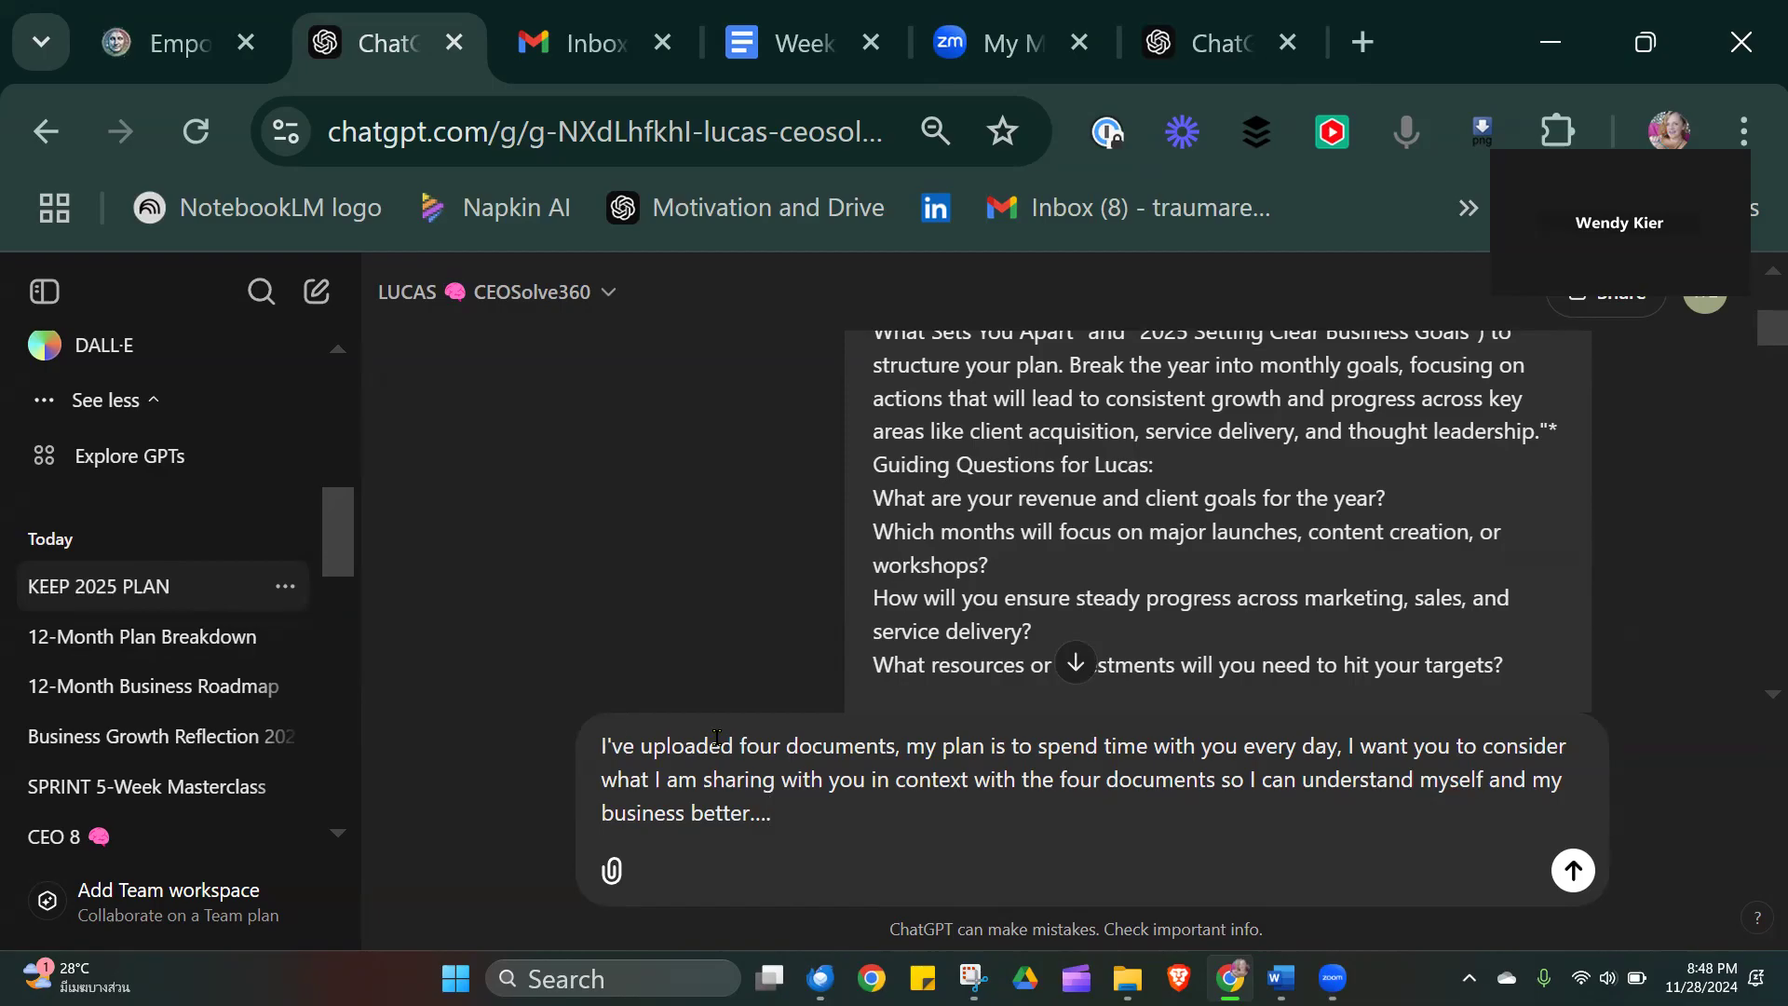
Start the prompt with "Based on all the informtion above" in place of "I've uploaded four documents,".
type("Based o")
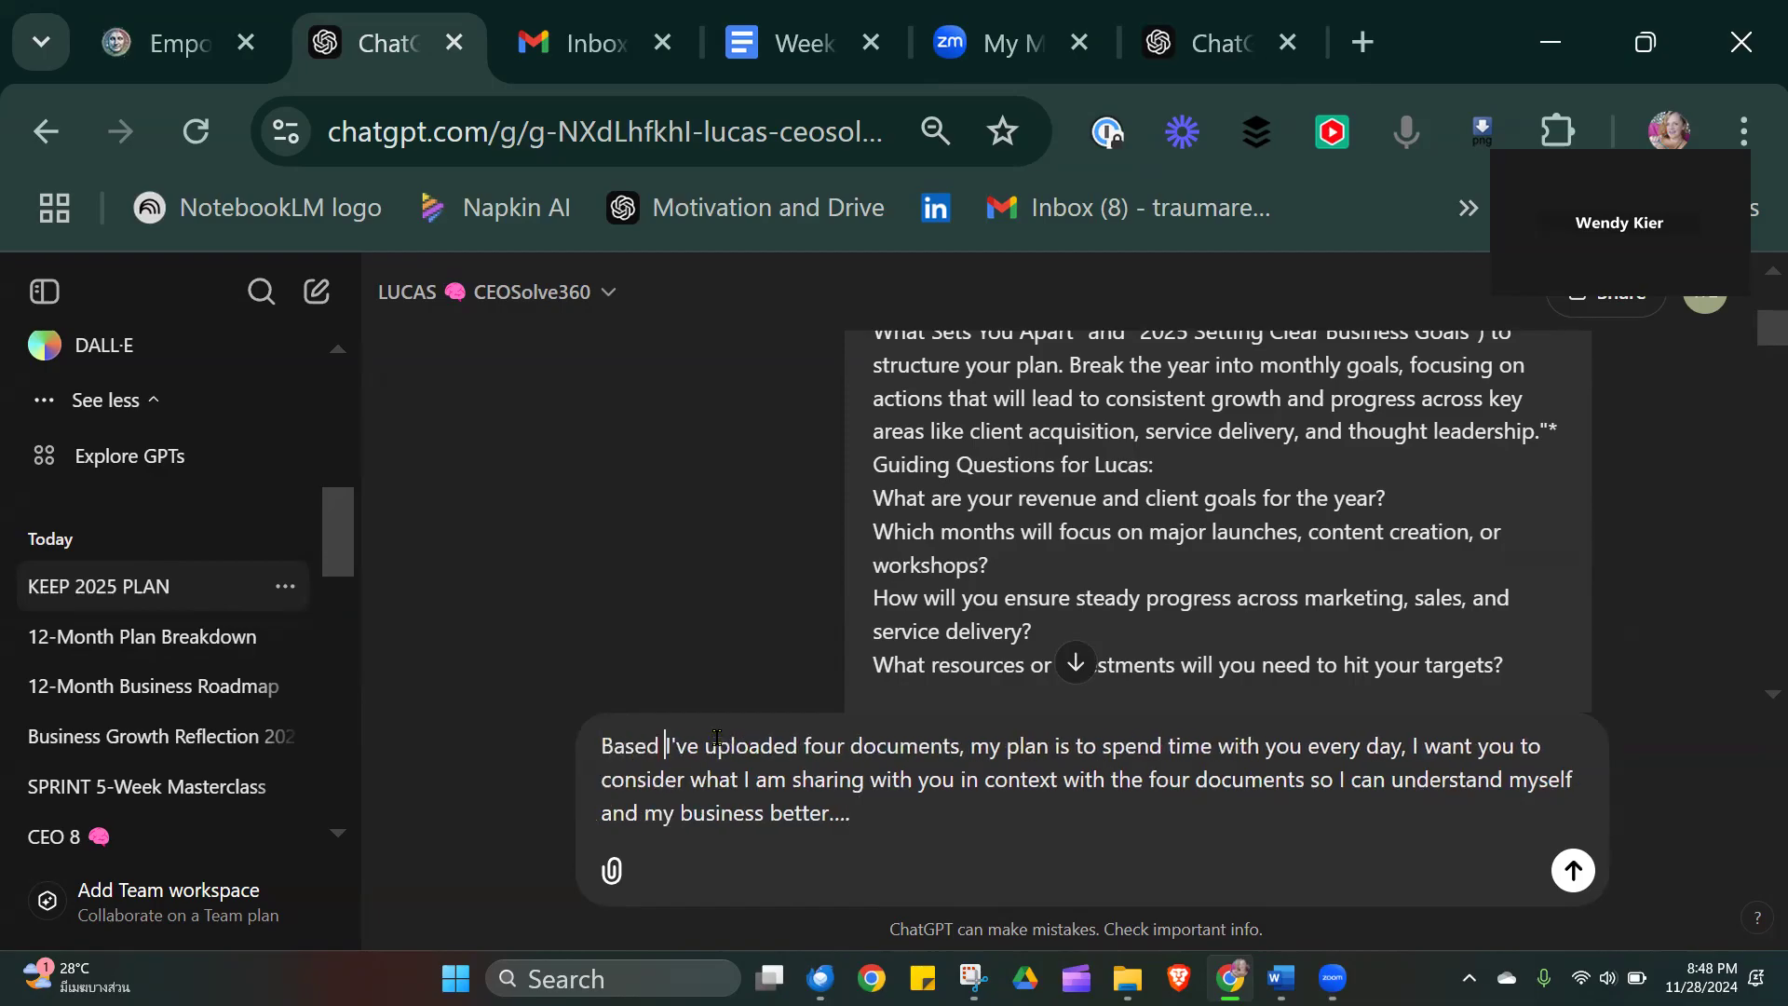
type("n all the ")
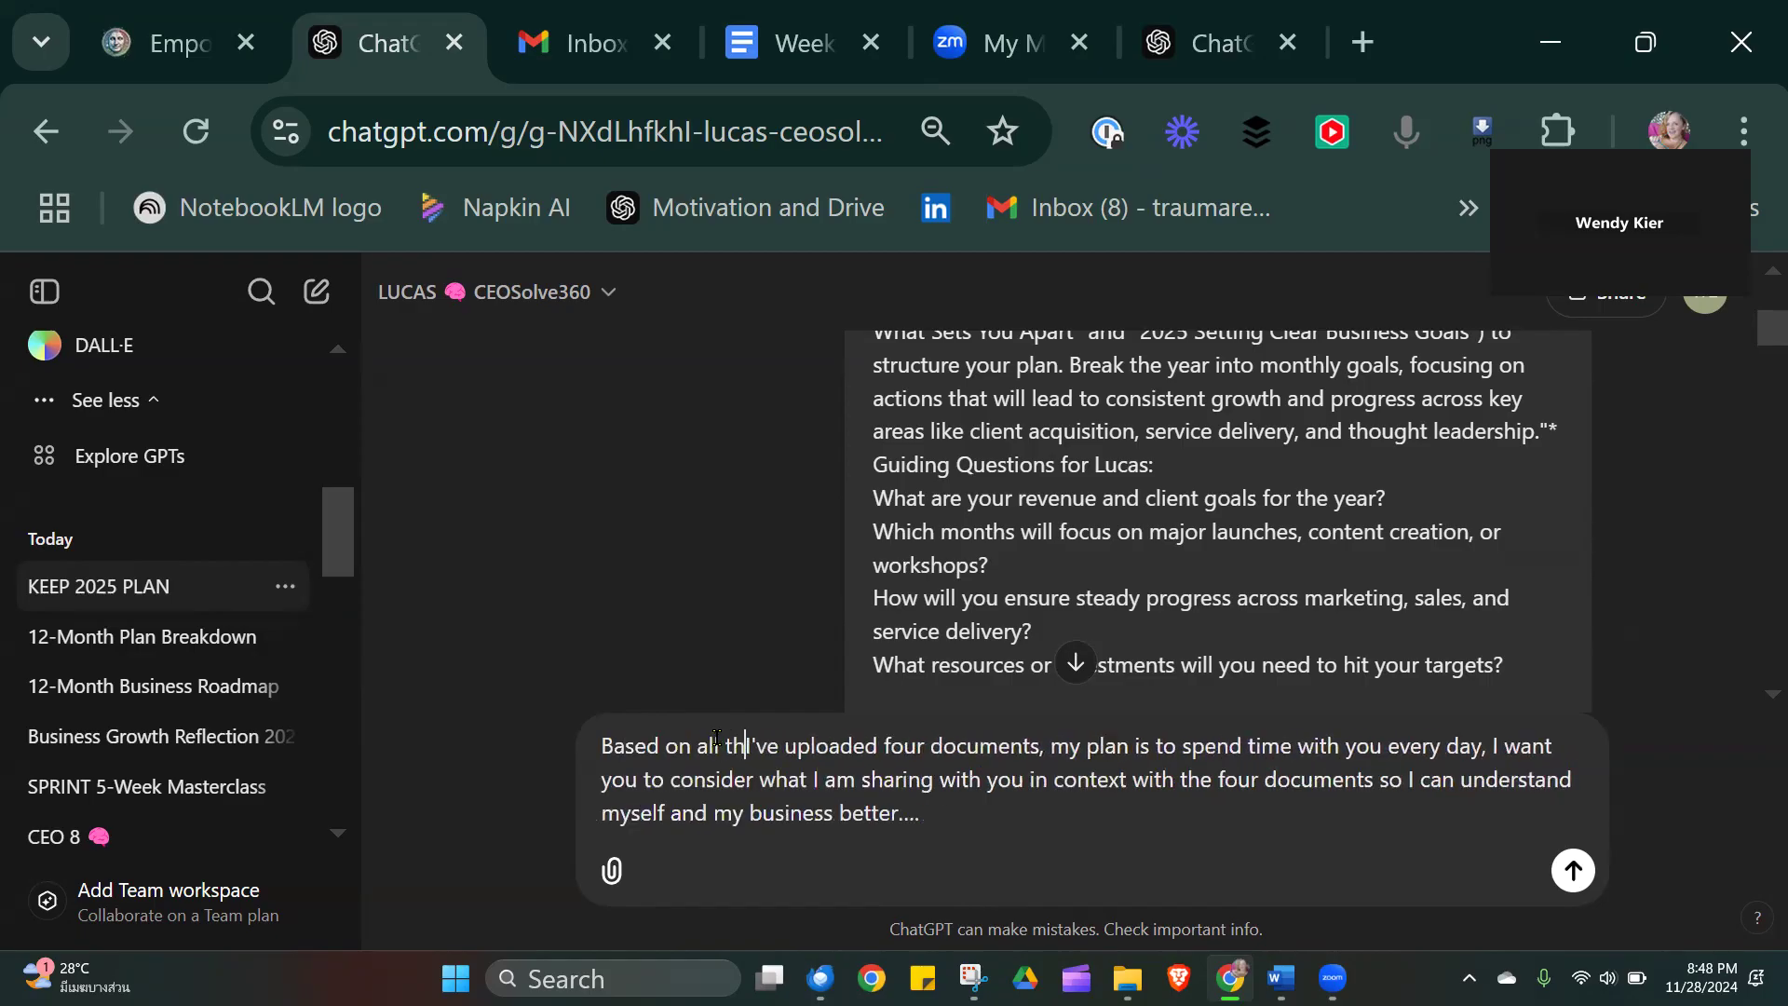
type("informy")
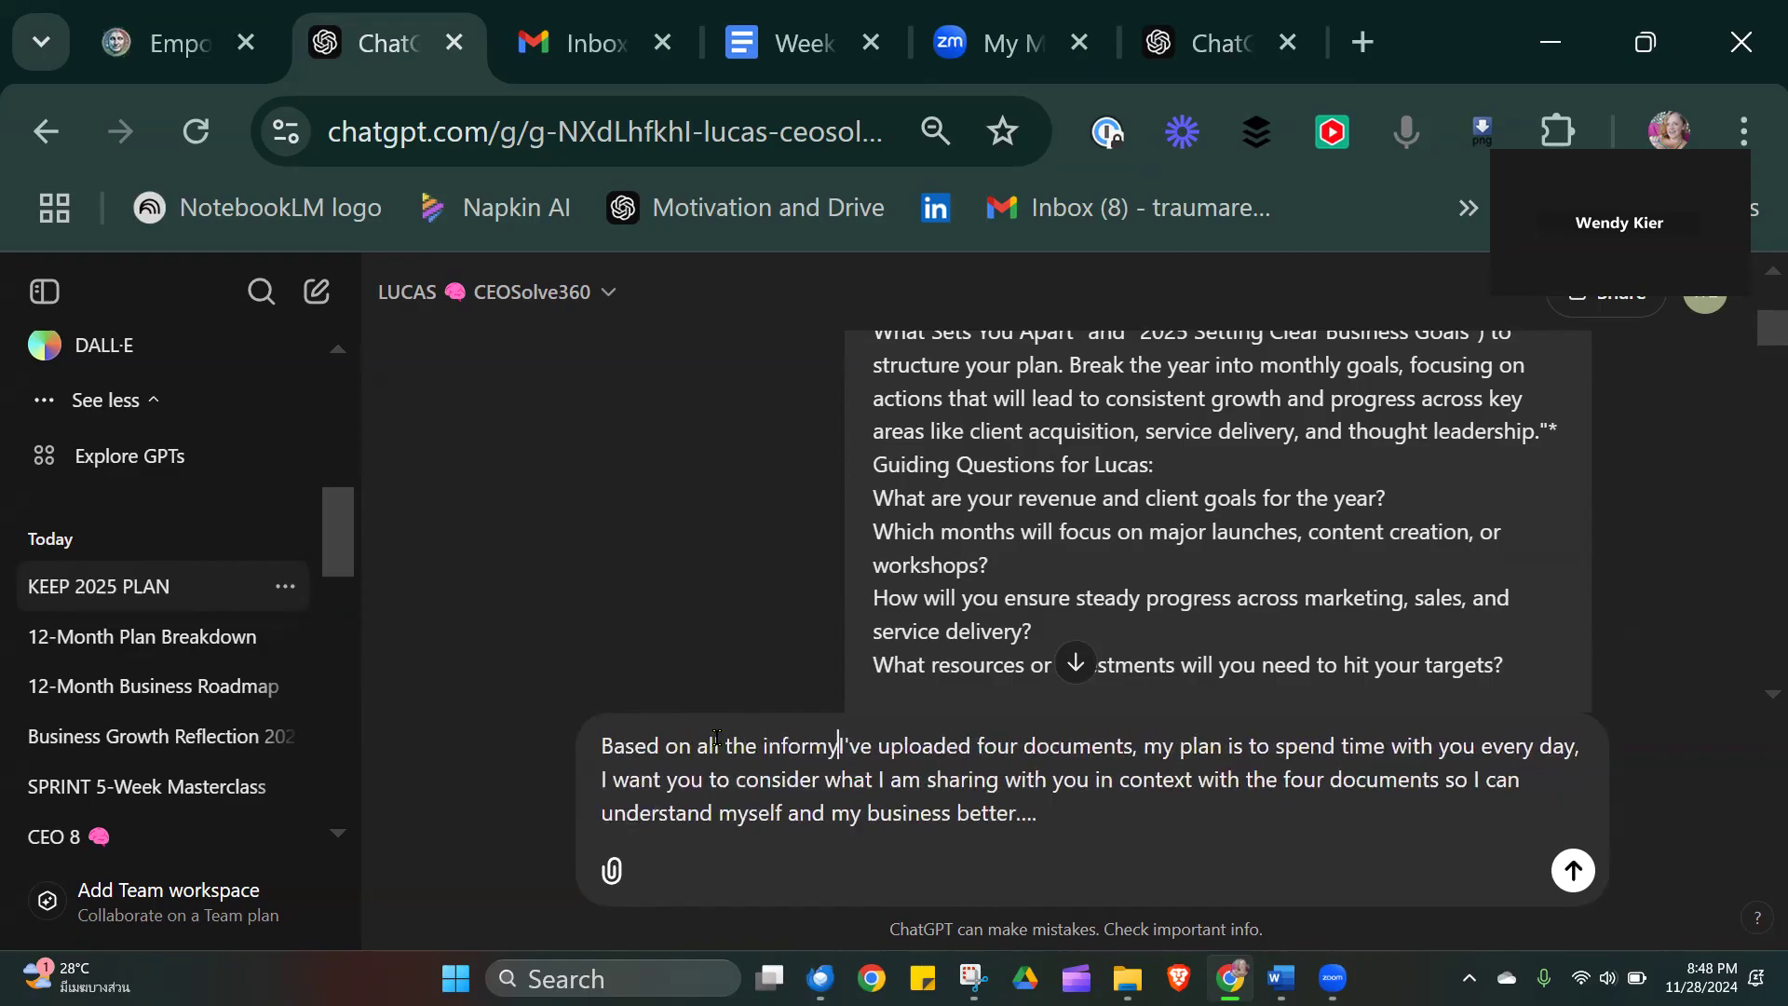
key("BackSpace")
type("tion ab")
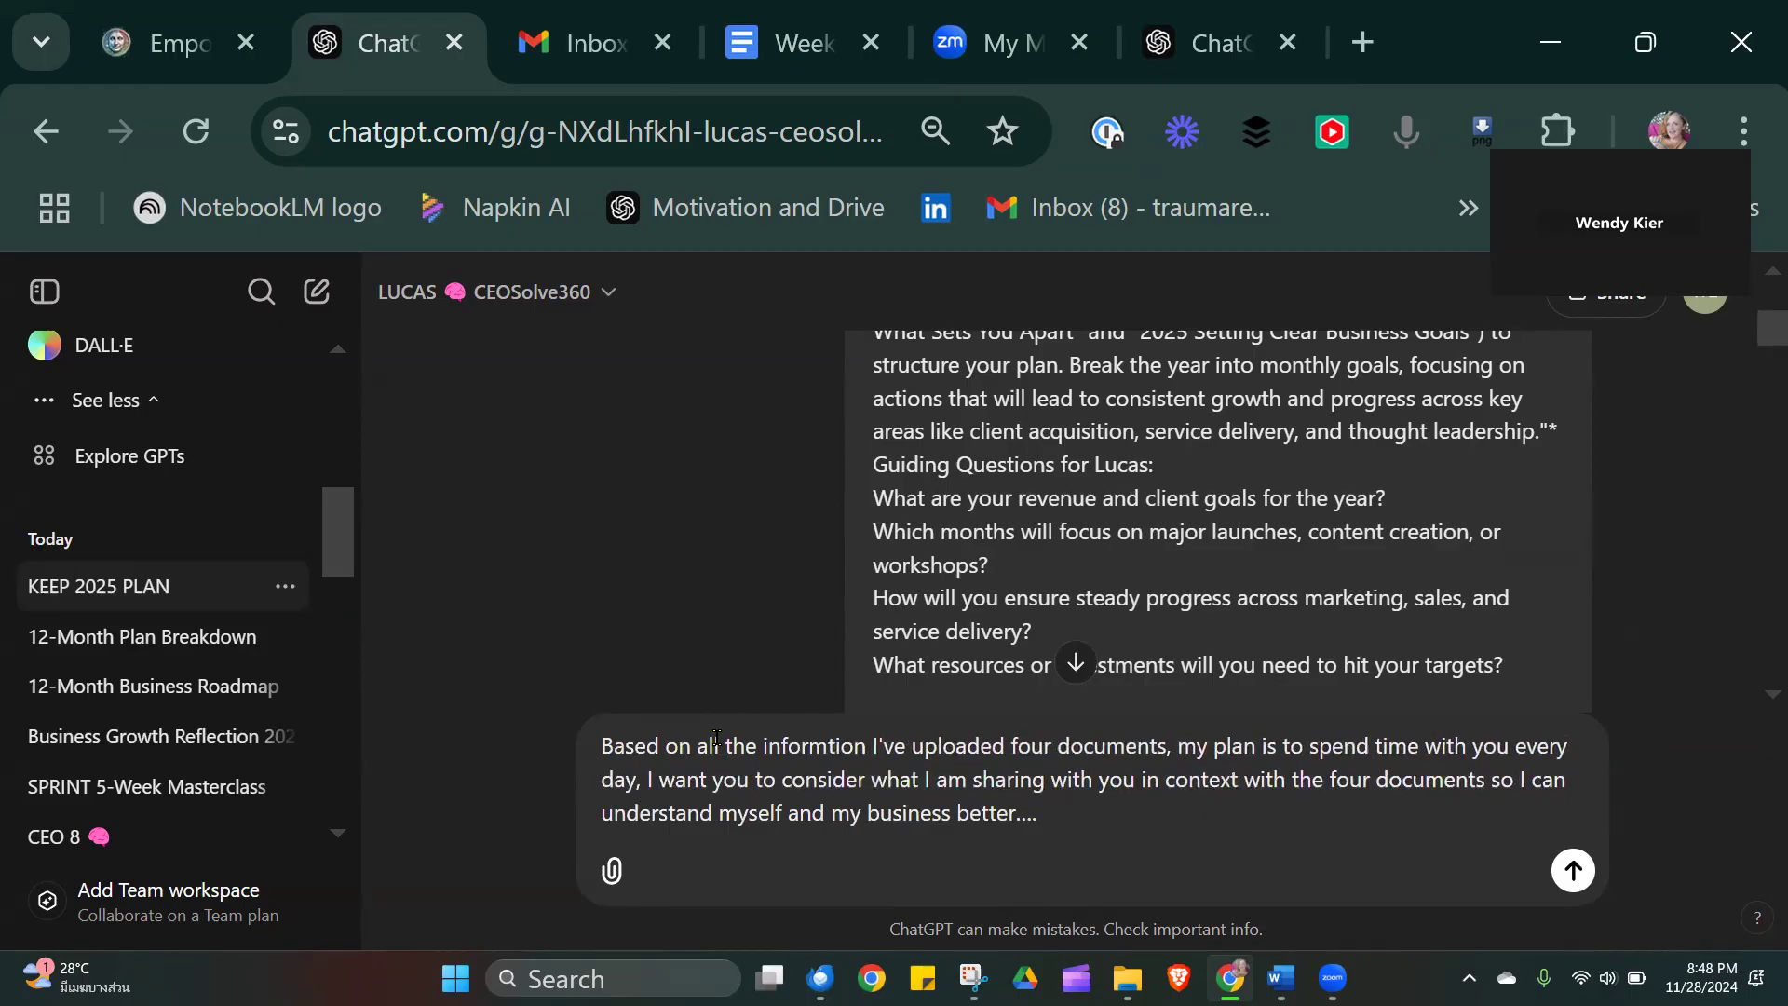
type("ove")
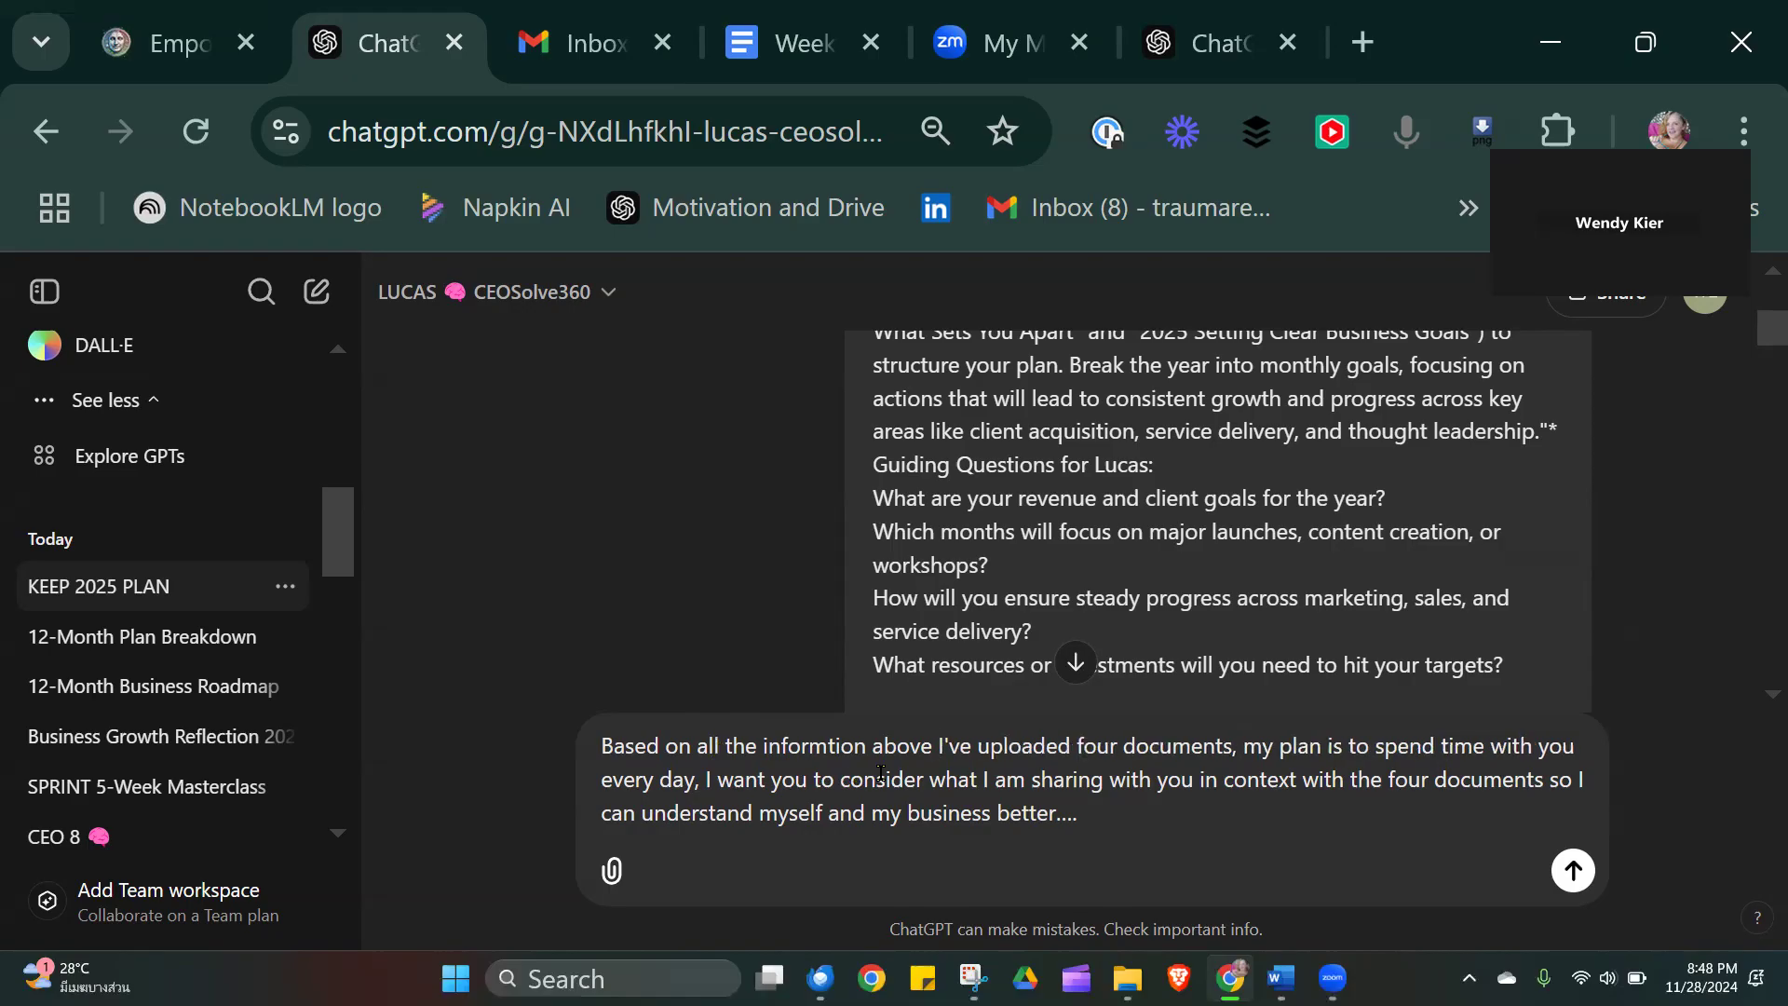
left_click_drag(941, 745, 1249, 738)
key("BackSpace")
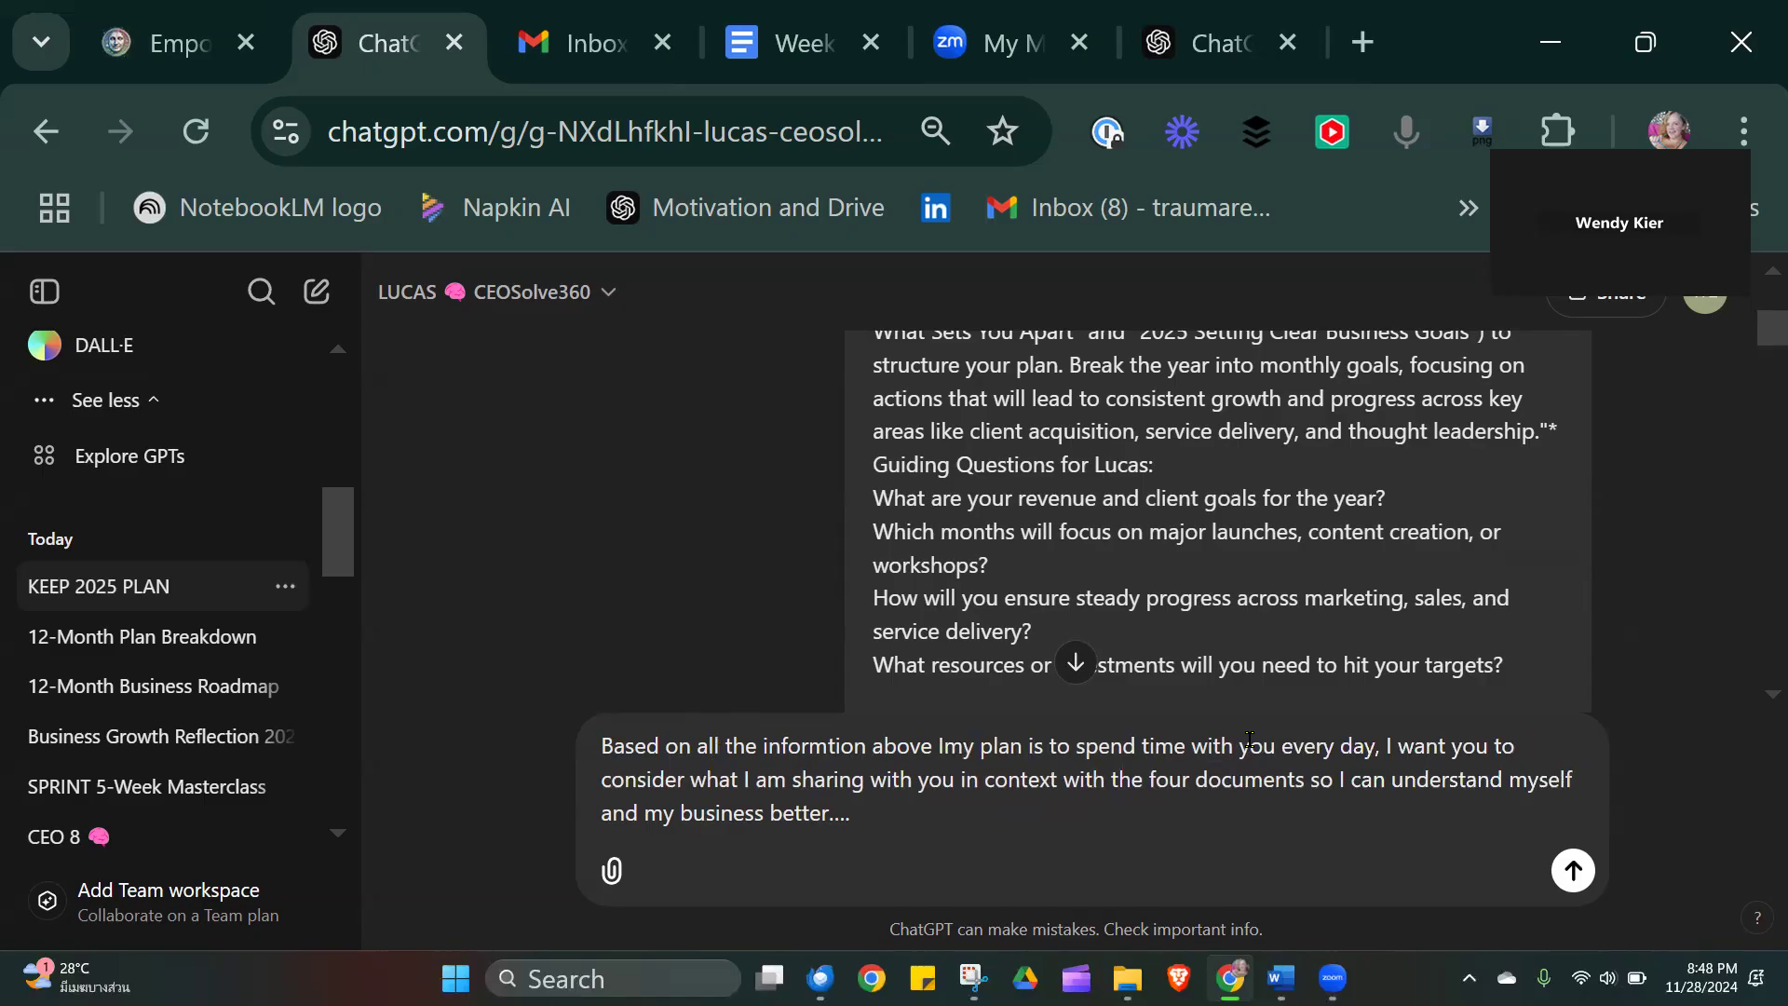
key("BackSpace")
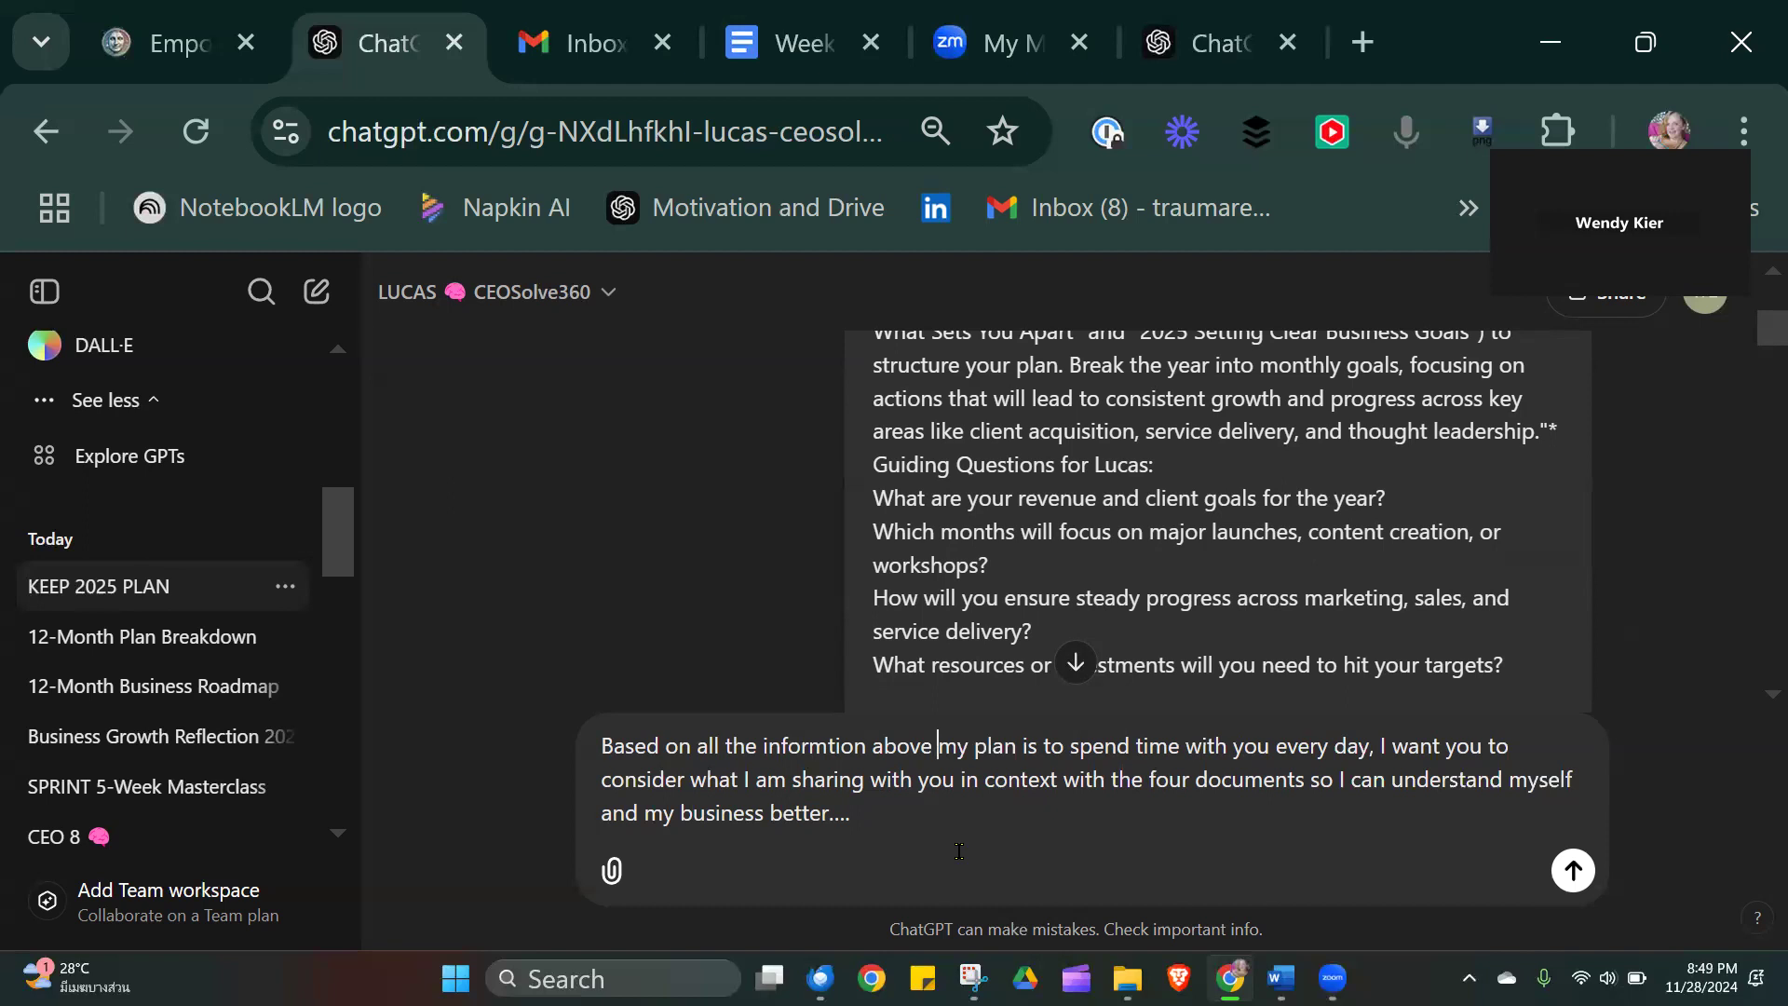
Replace "four documents so" in the prompt with "above converstion".
double_click(1168, 780)
type("above converstion")
key("Delete")
key("Delete")
key("Delete")
key("Delete")
key("Delete")
key("Delete")
key("Delete")
key("Delete")
key("Delete")
key("Delete")
key("Delete")
key("Delete")
key("Delete")
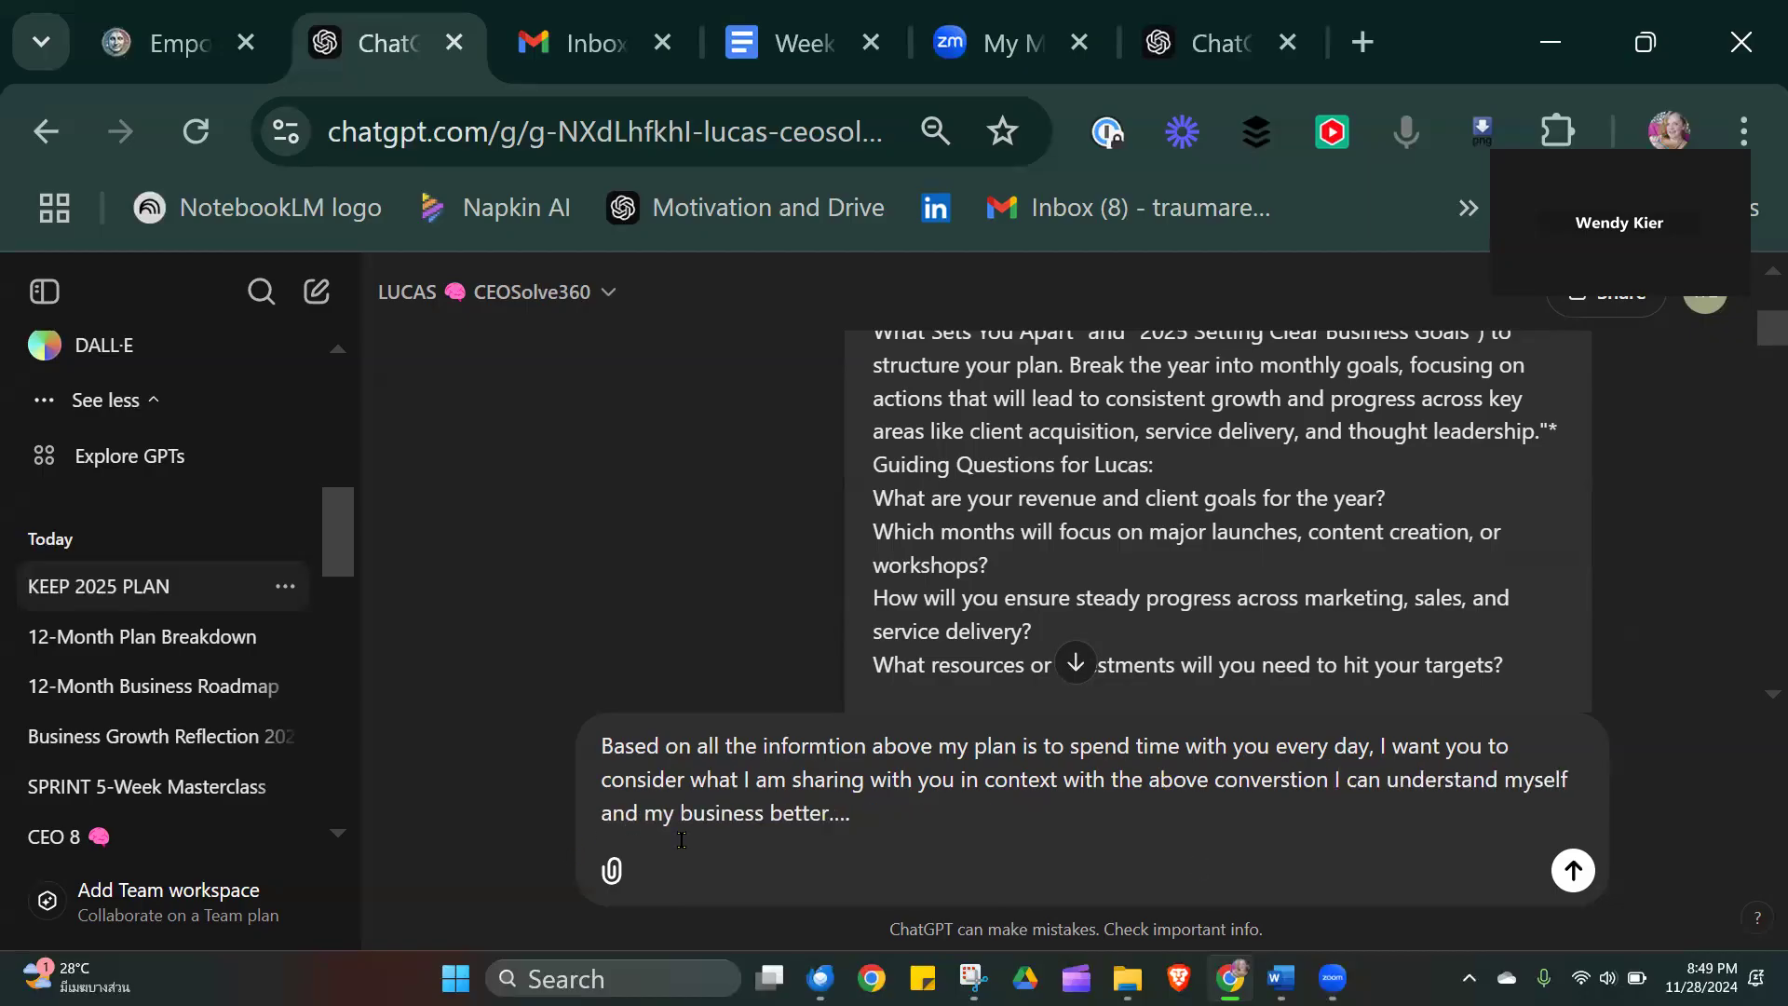
End the prompt with "do you understand", then send it and read through the LUCAS CEOSolve360 reply.
left_click(947, 822)
type("do you understand")
key("Return")
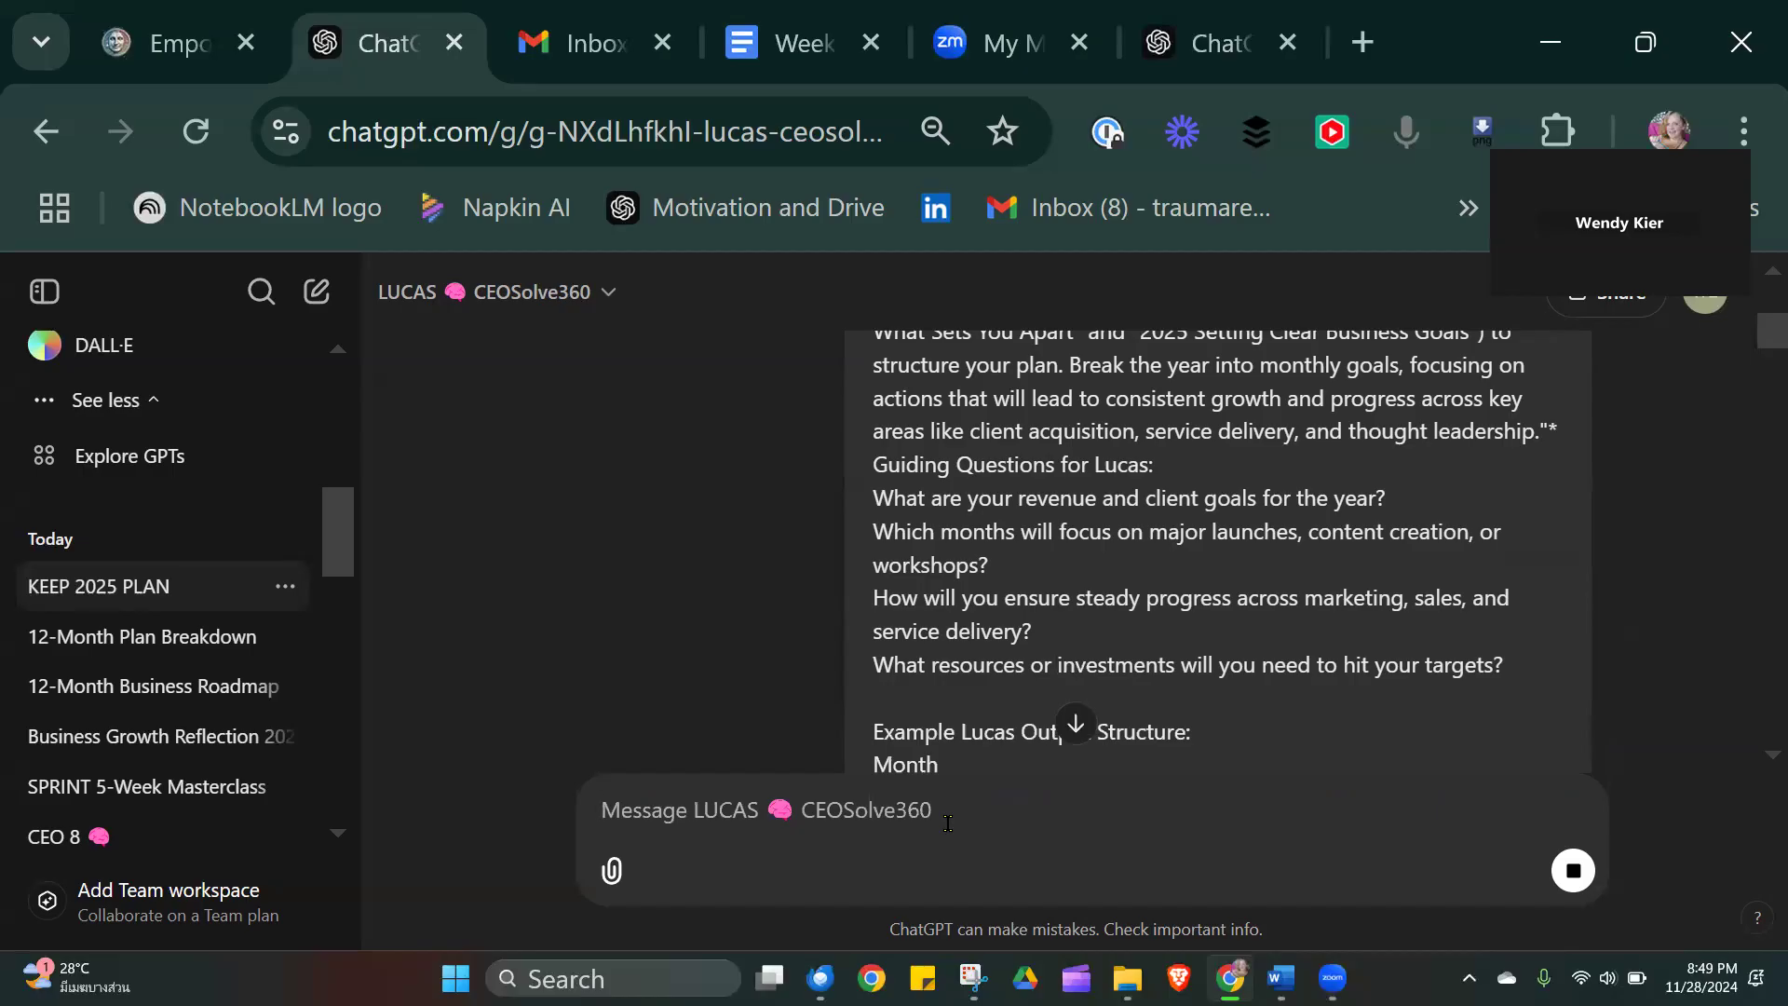
left_click(1076, 726)
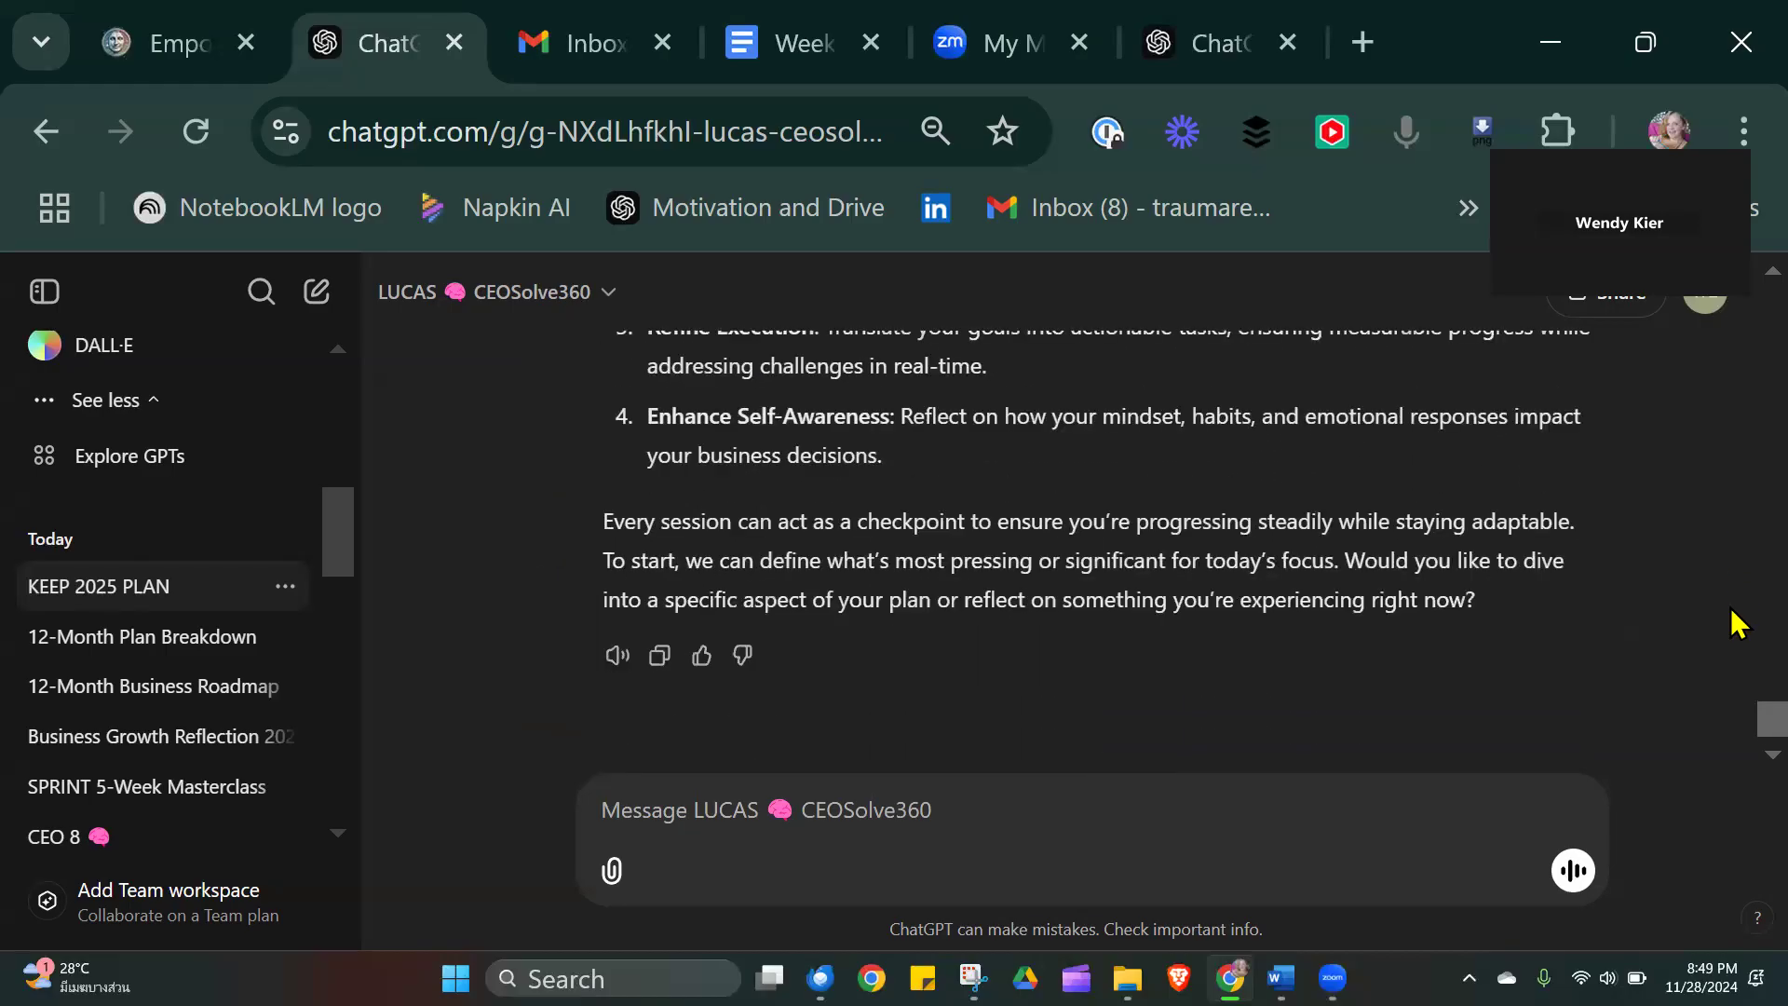
scroll(1735, 311, "up", 2)
scroll(1098, 536, "up", 5)
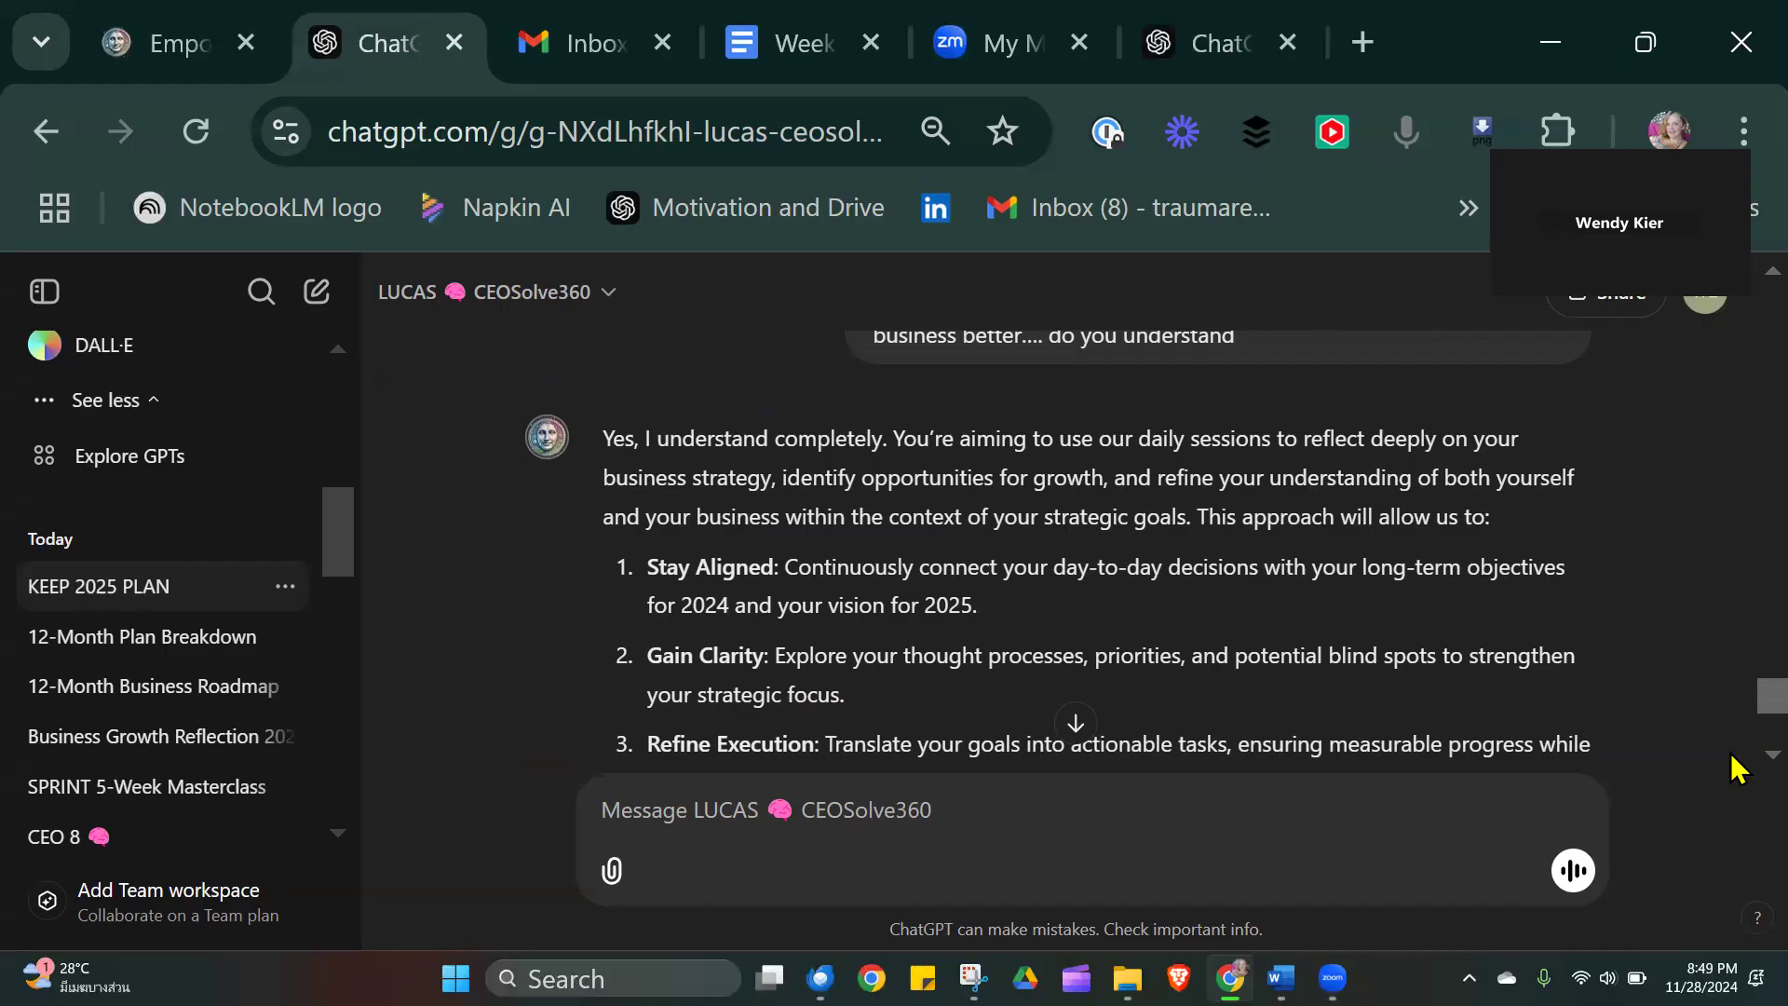
scroll(1733, 756, "down", 2)
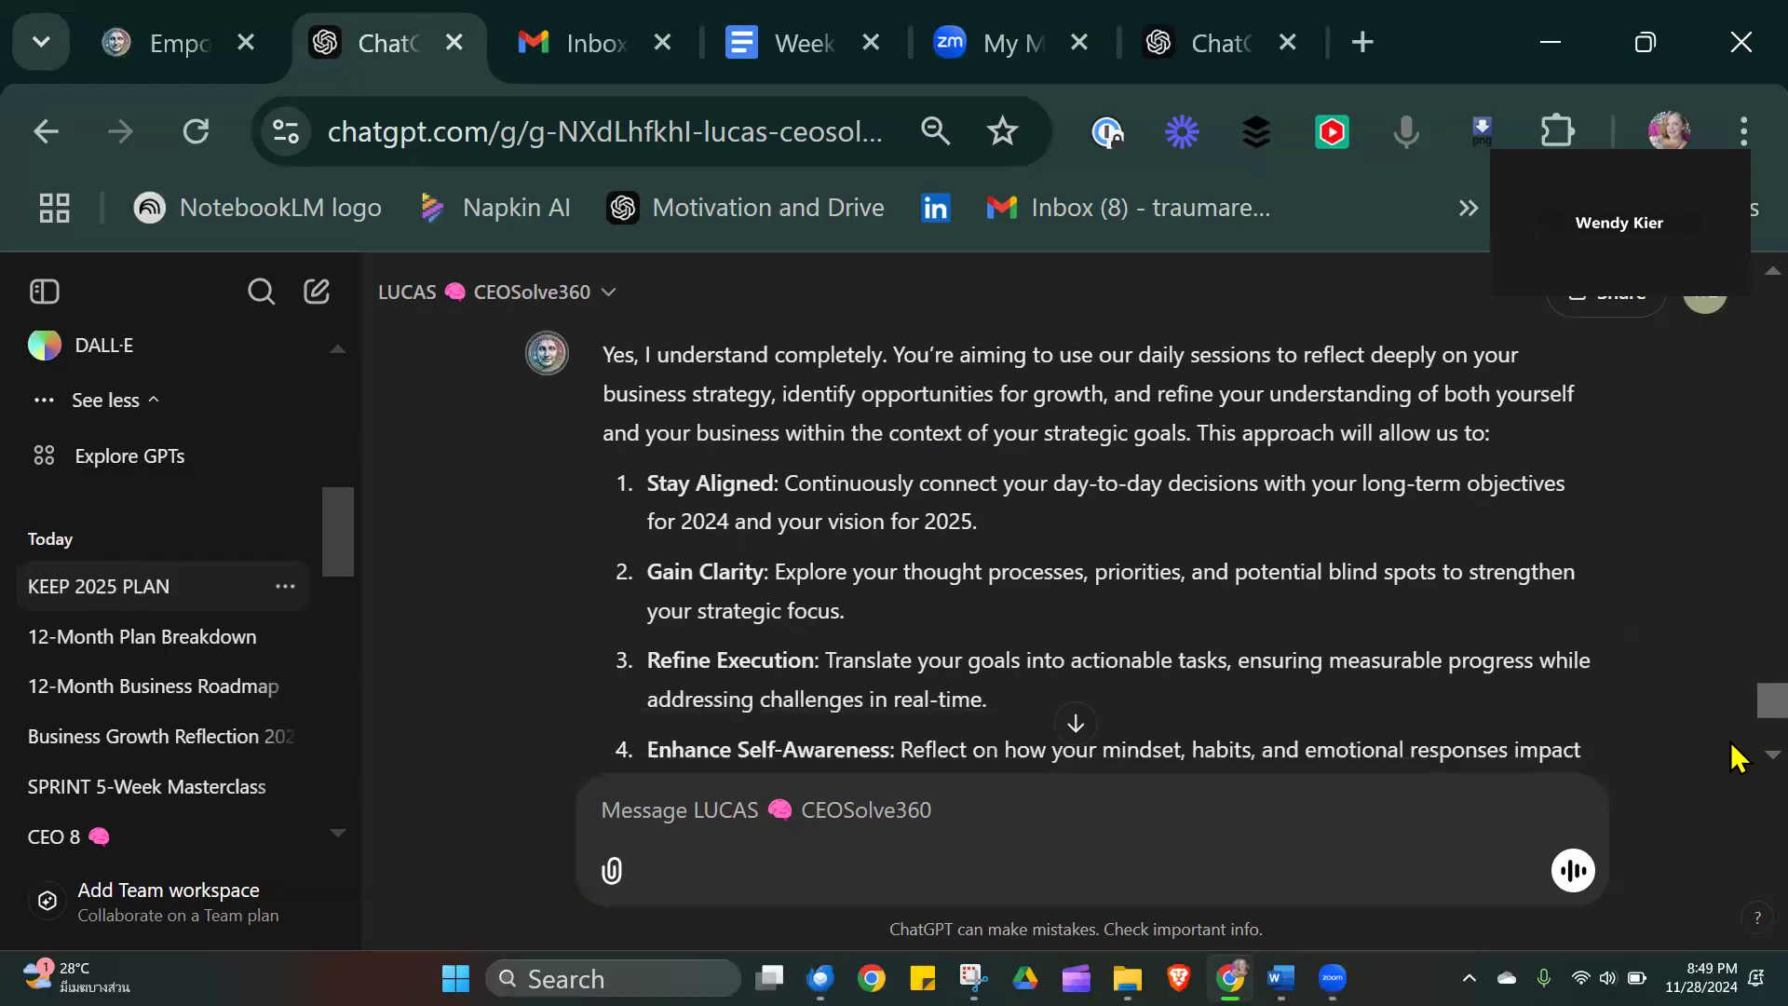
Dictate and send LUCAS a request to go back through the Lucas–Wendy switch and identify any gaps and what you need to know, and review the reply.
scroll(1734, 756, "down", 3)
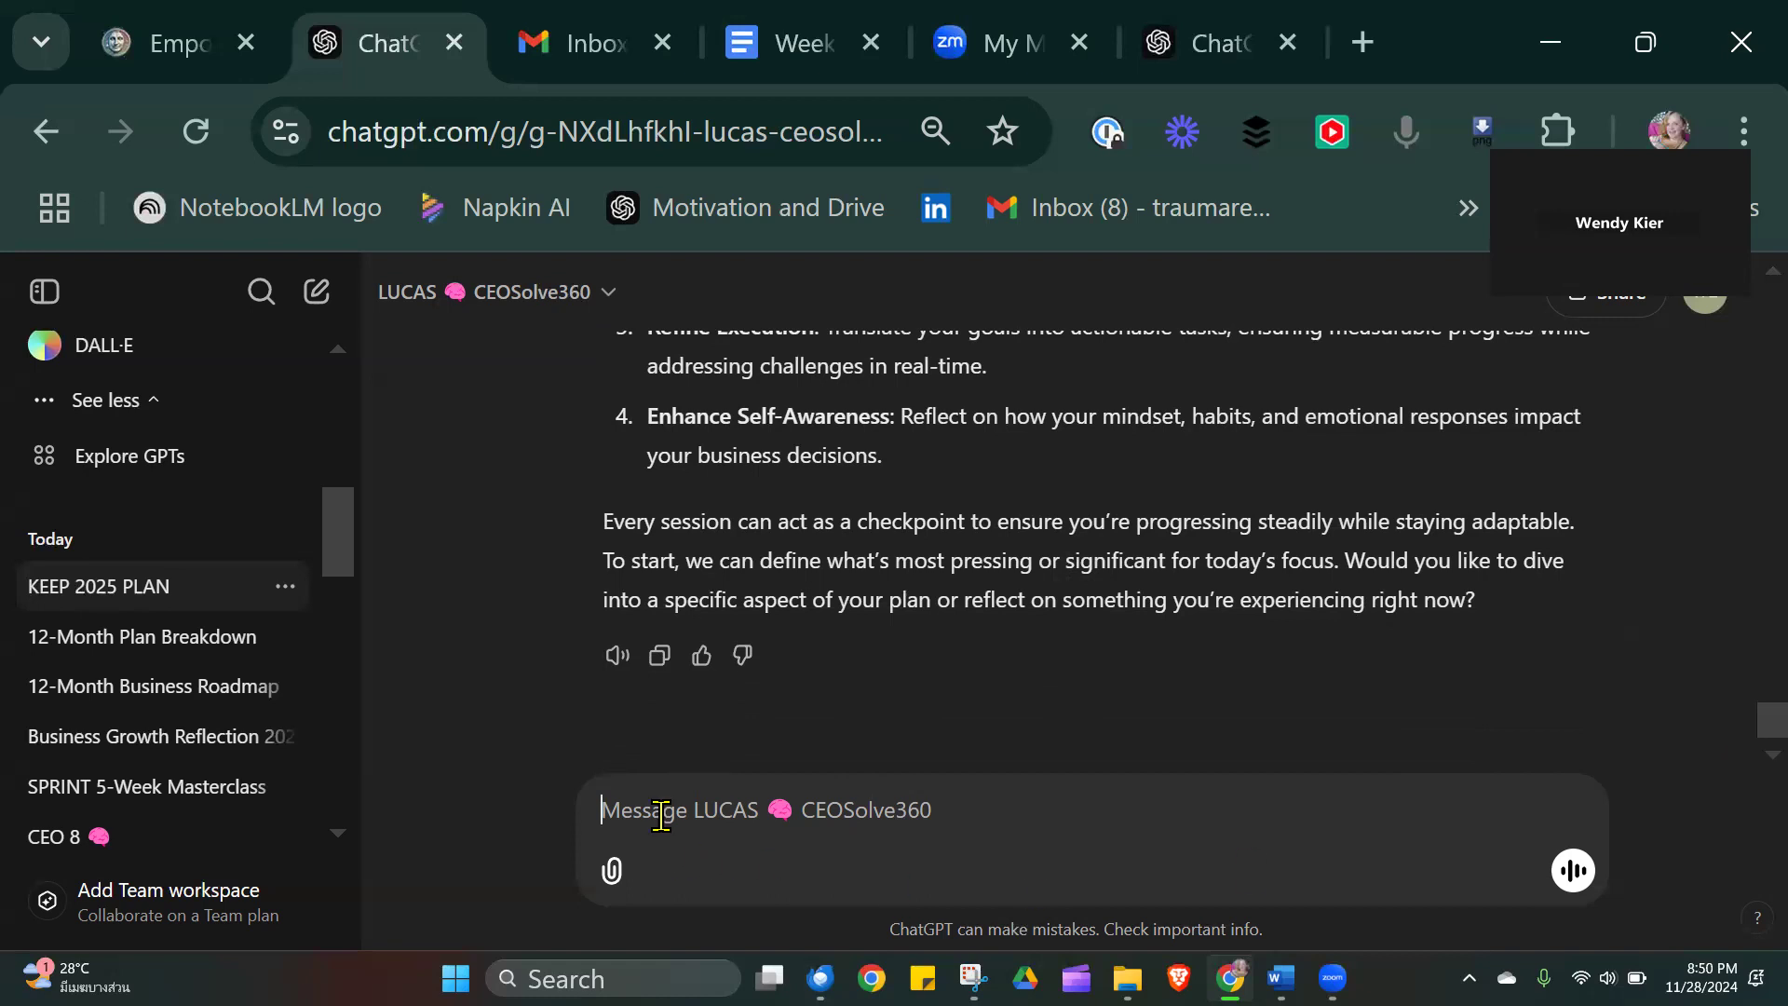
left_click(1406, 130)
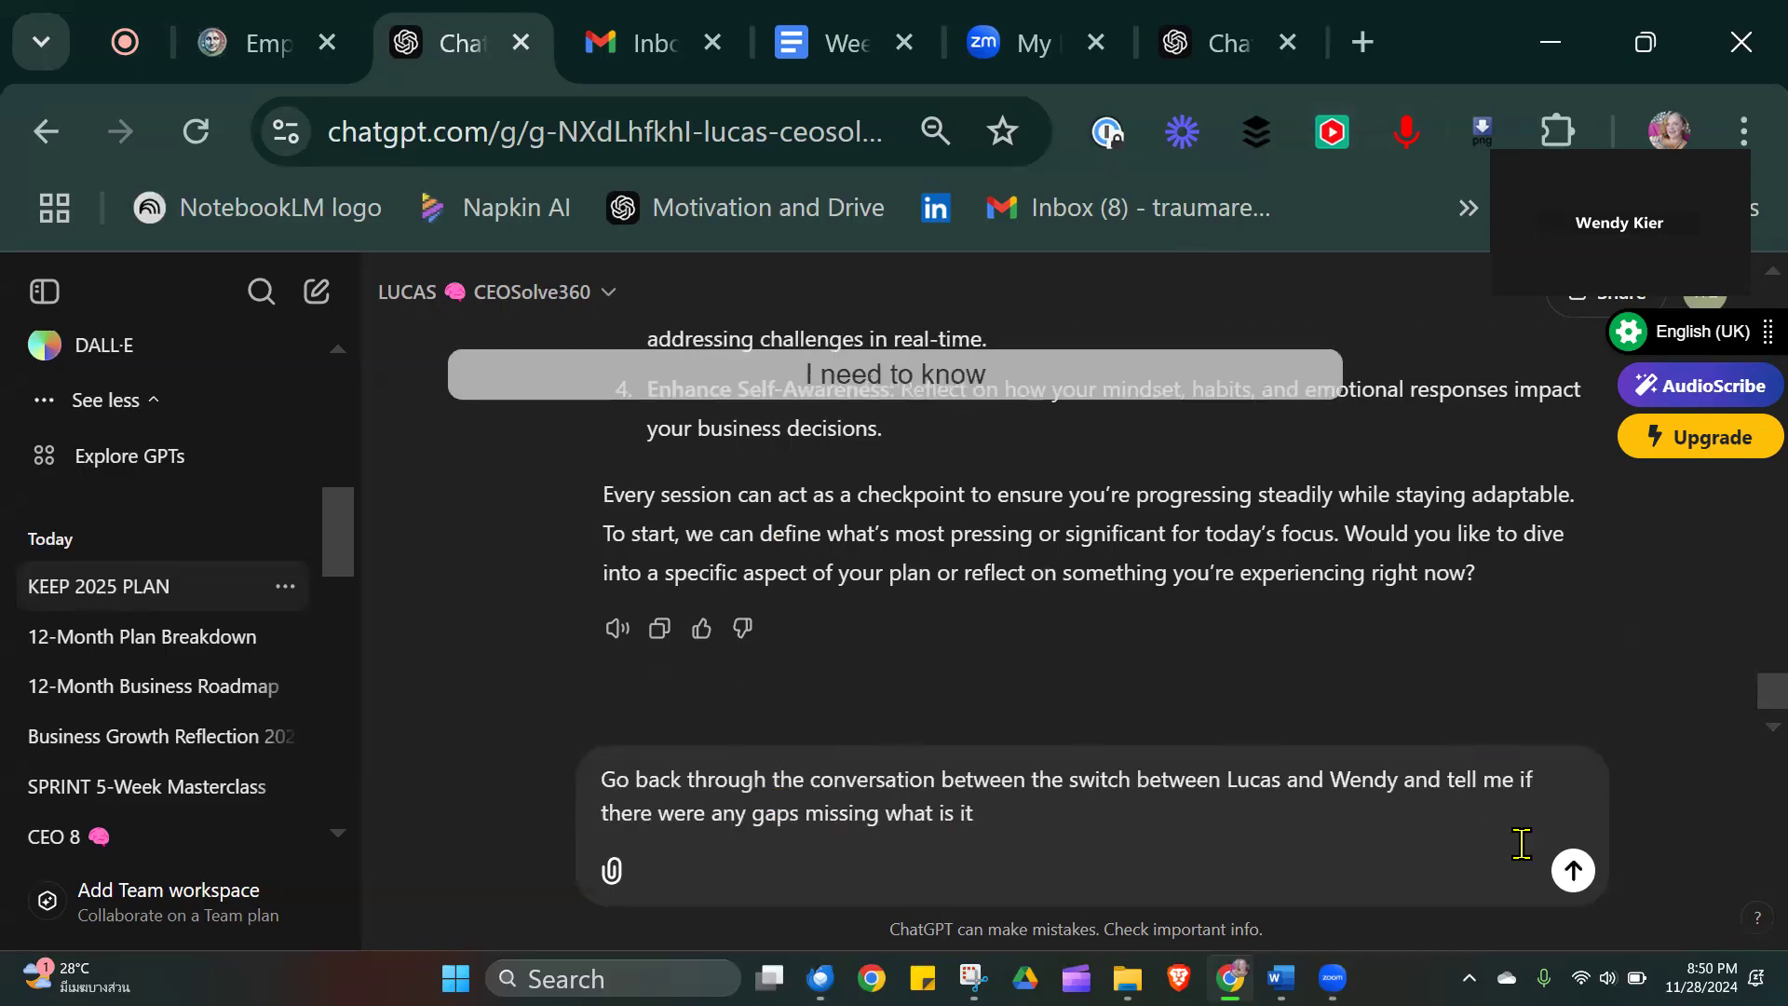
left_click(1577, 876)
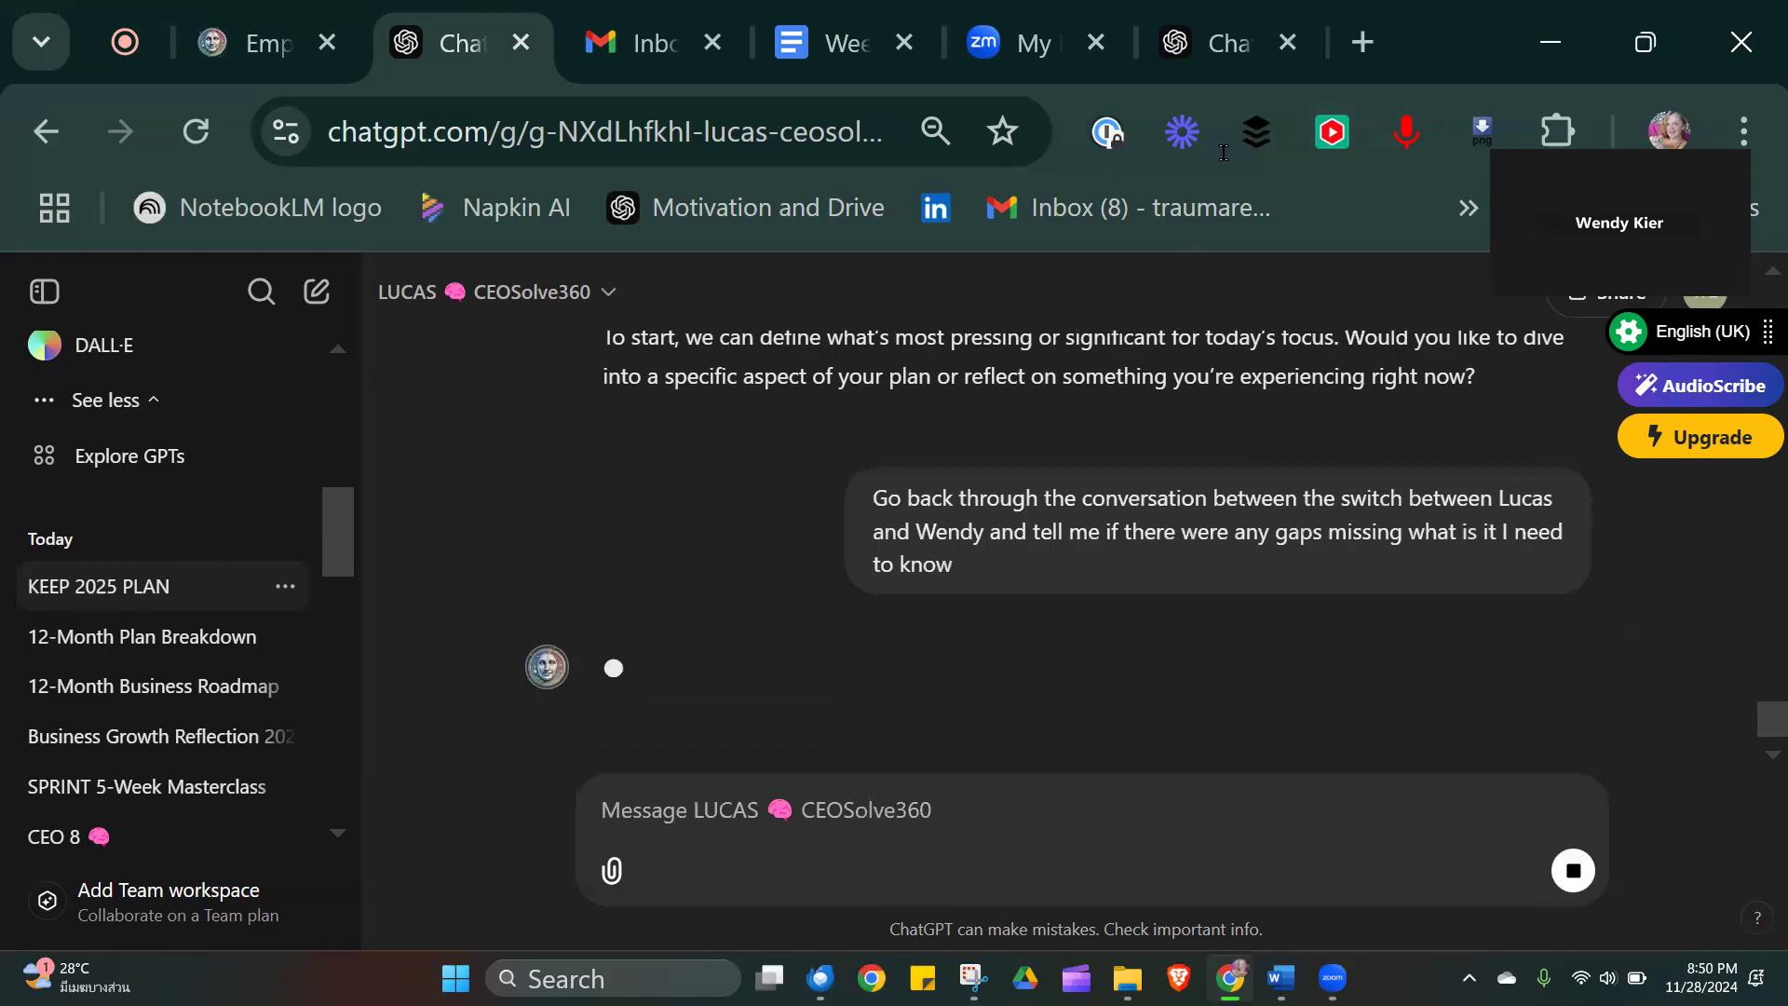
left_click(1407, 138)
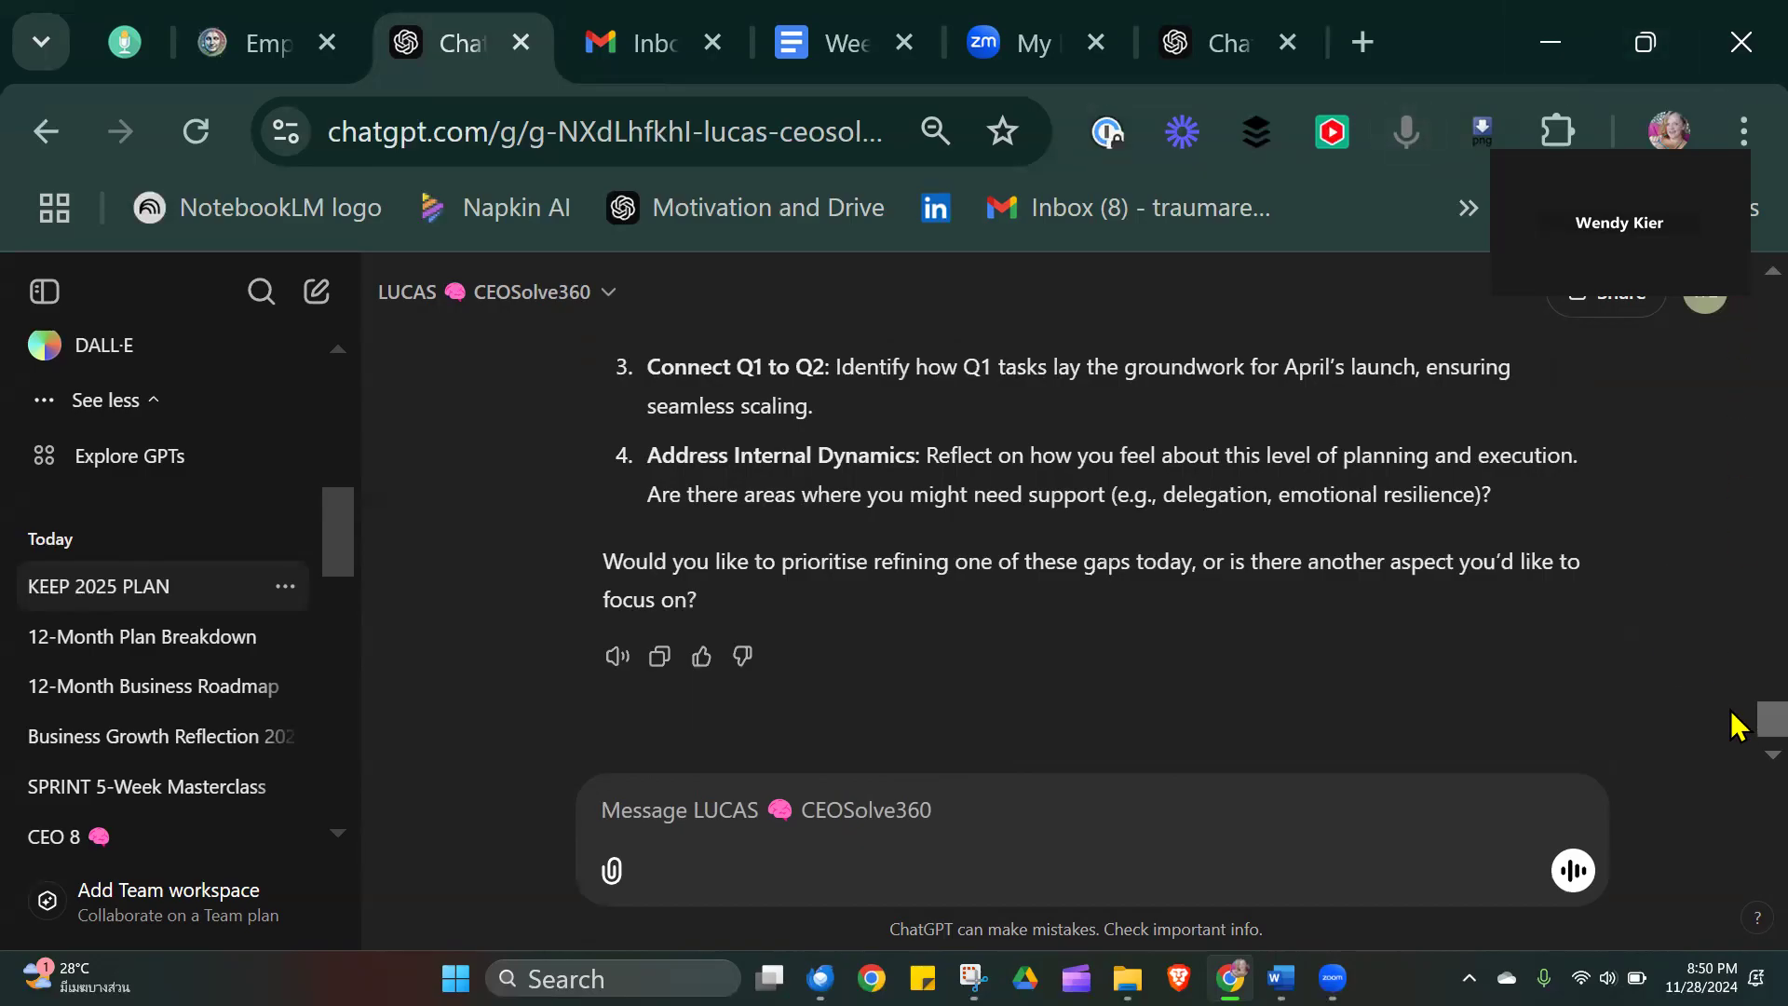
scroll(1734, 717, "up", 5)
scroll(1750, 708, "up", 6)
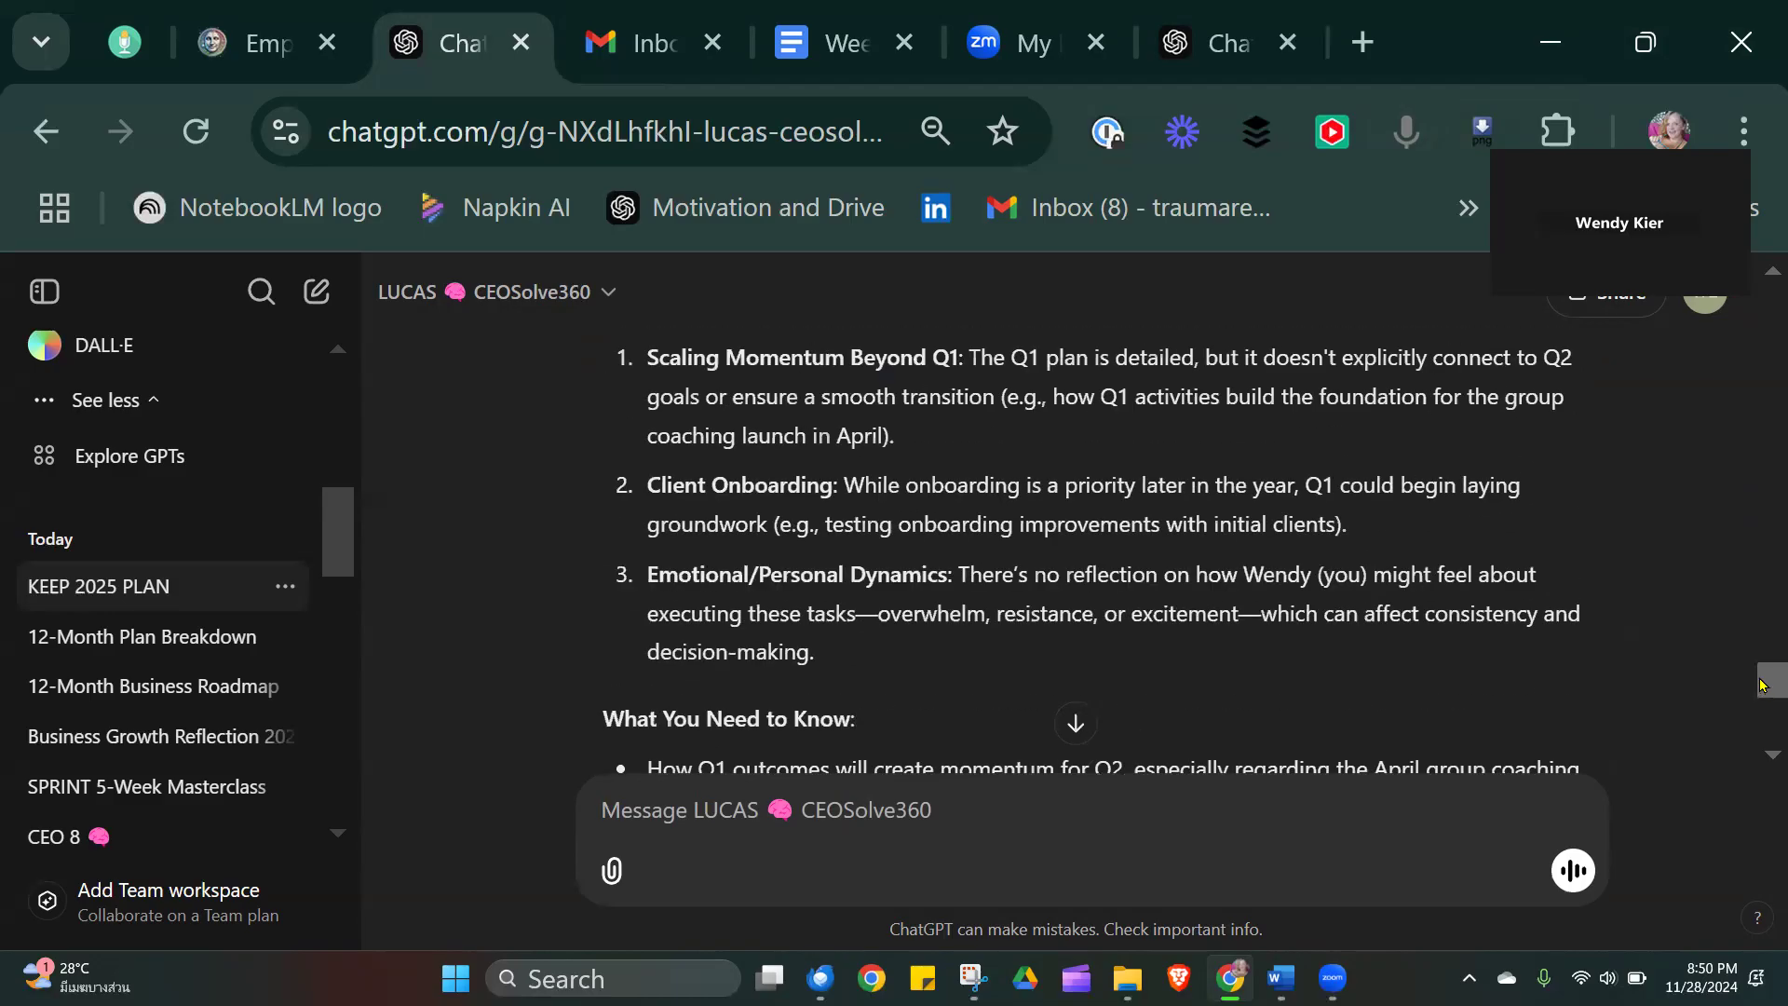
left_click_drag(1760, 671, 1759, 710)
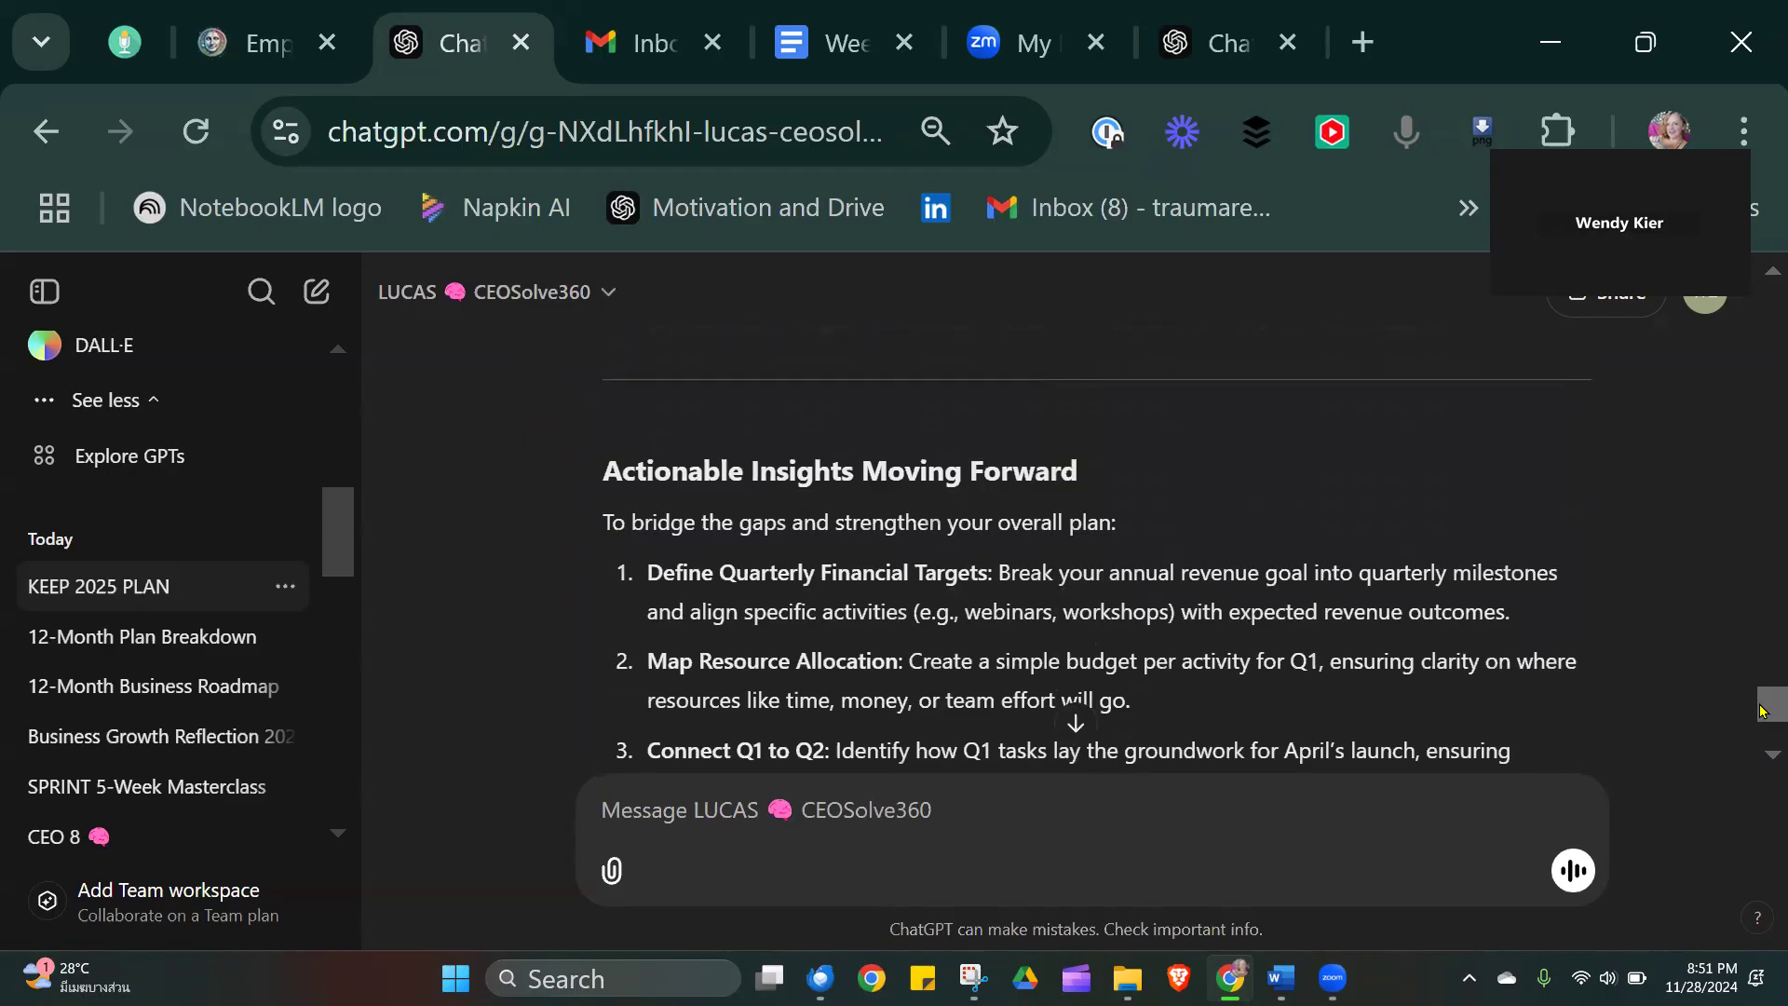
mouse_move(1760, 713)
left_mouse_down()
mouse_move(1760, 731)
mouse_move(1759, 707)
left_mouse_up()
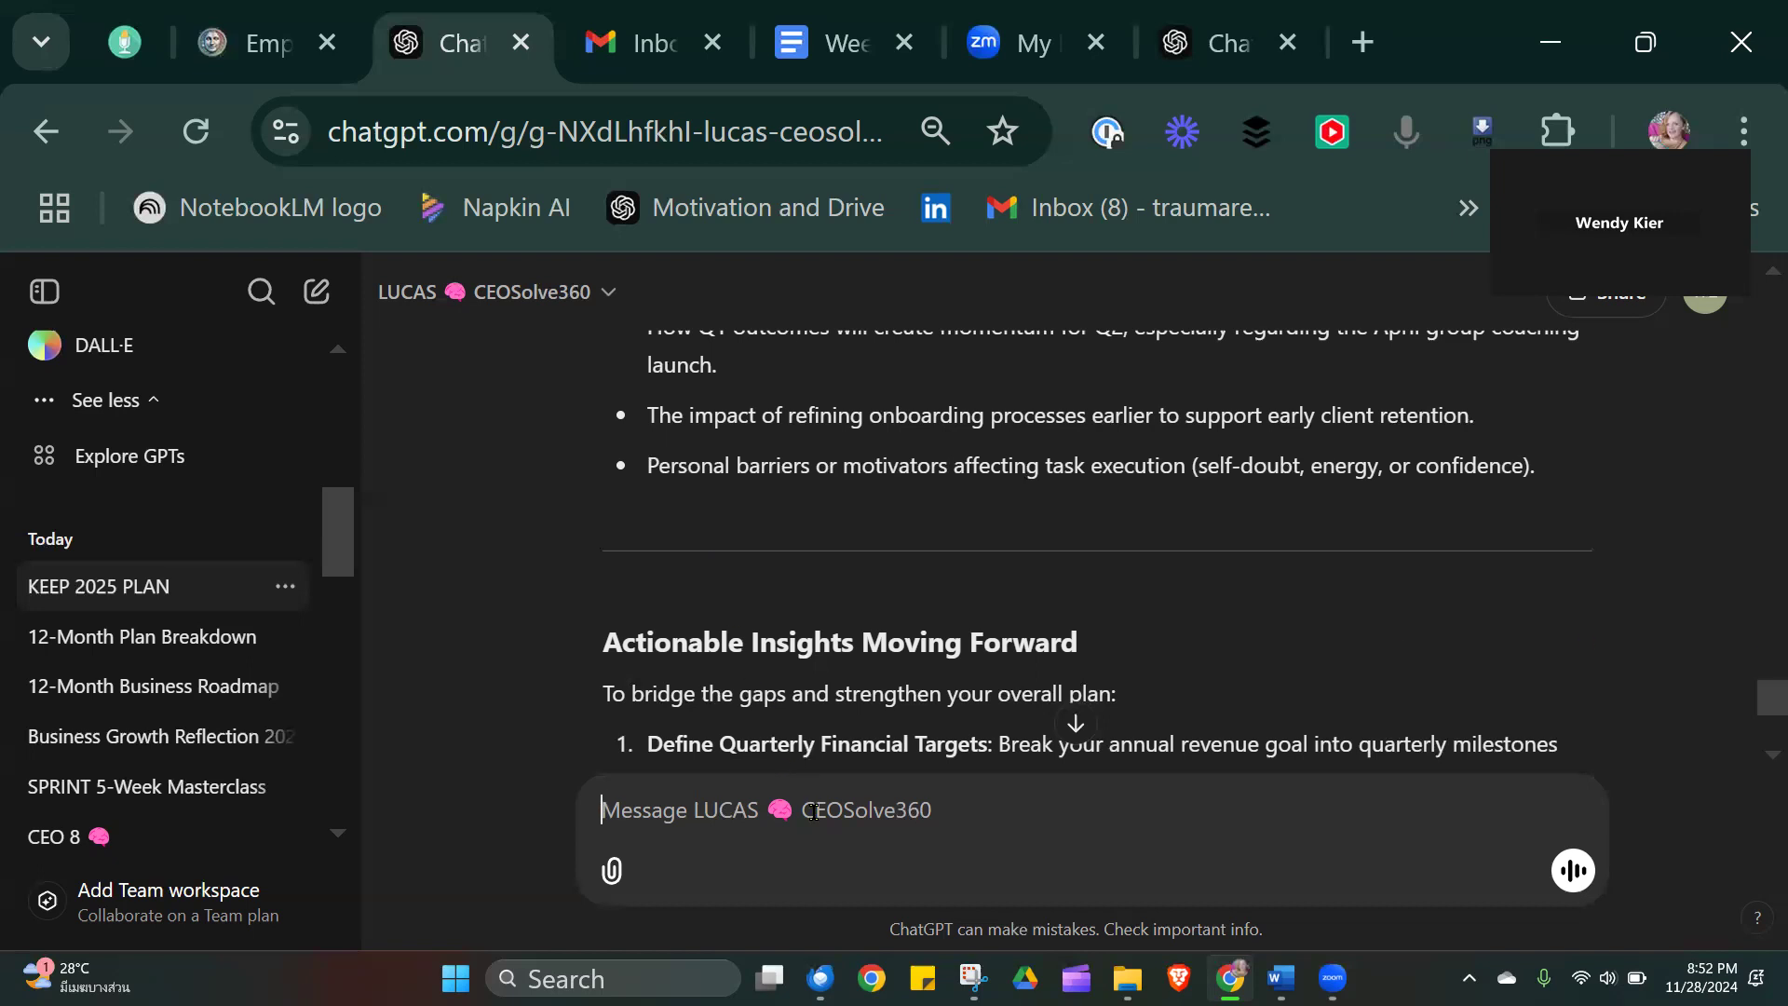
type("@")
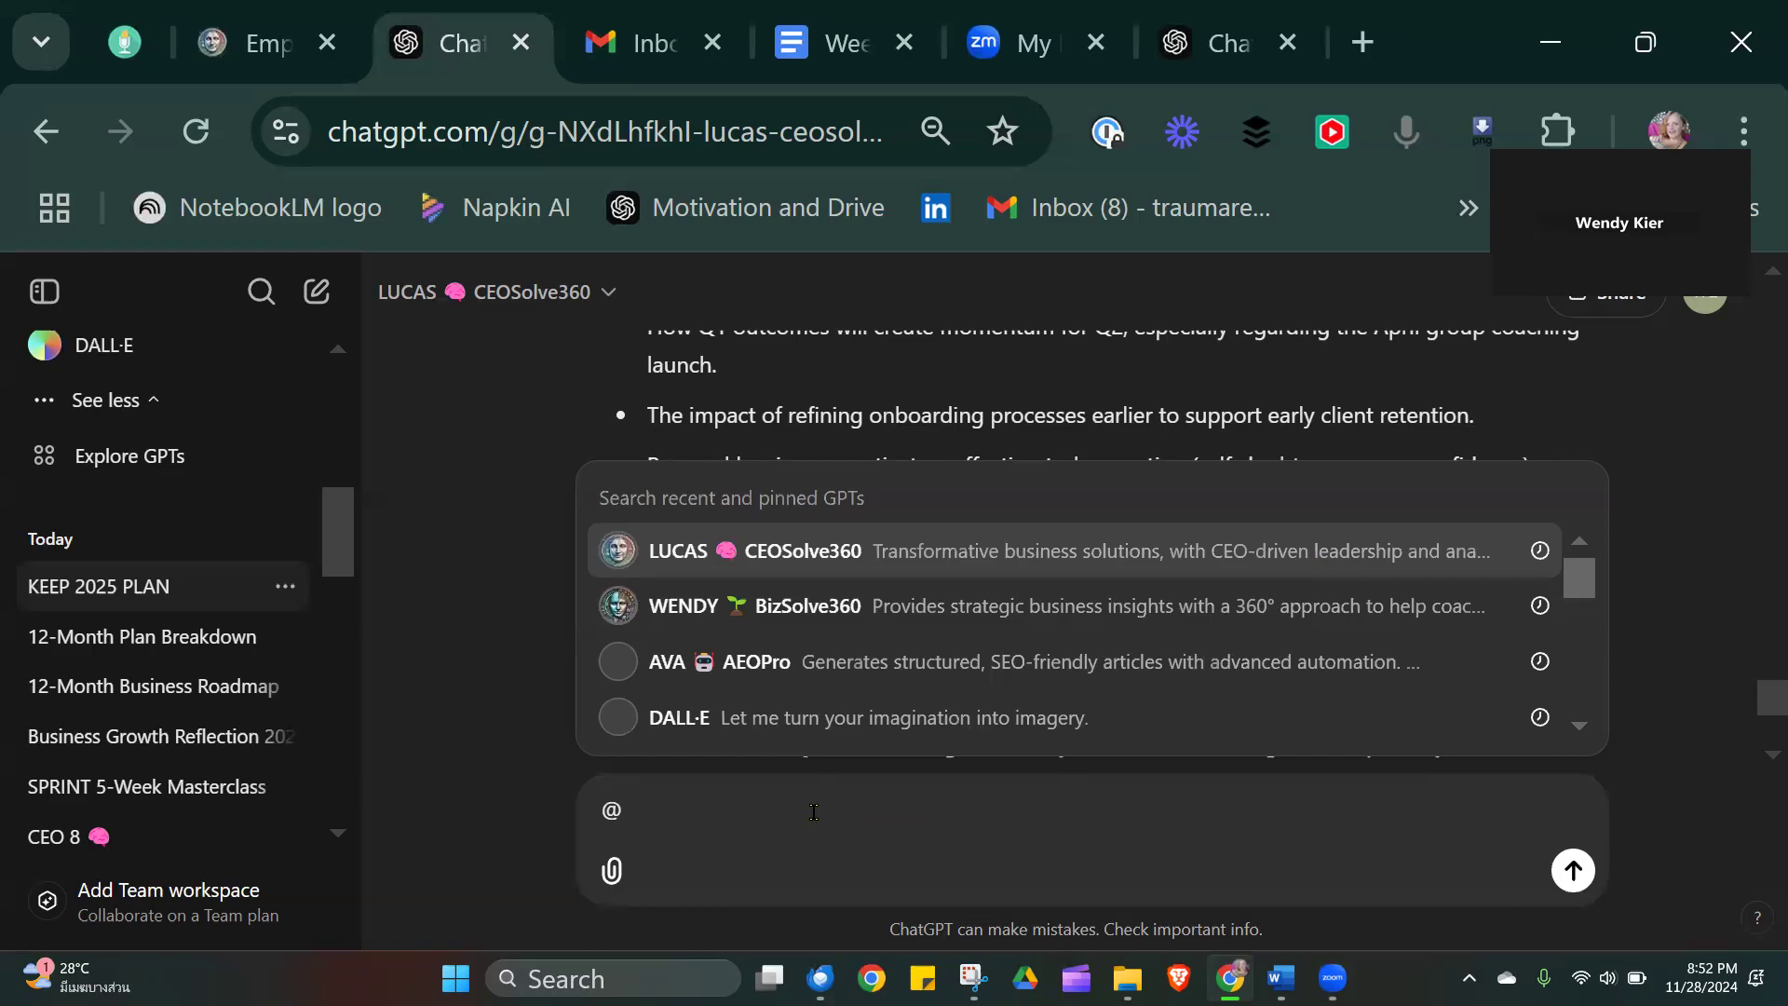
type("t")
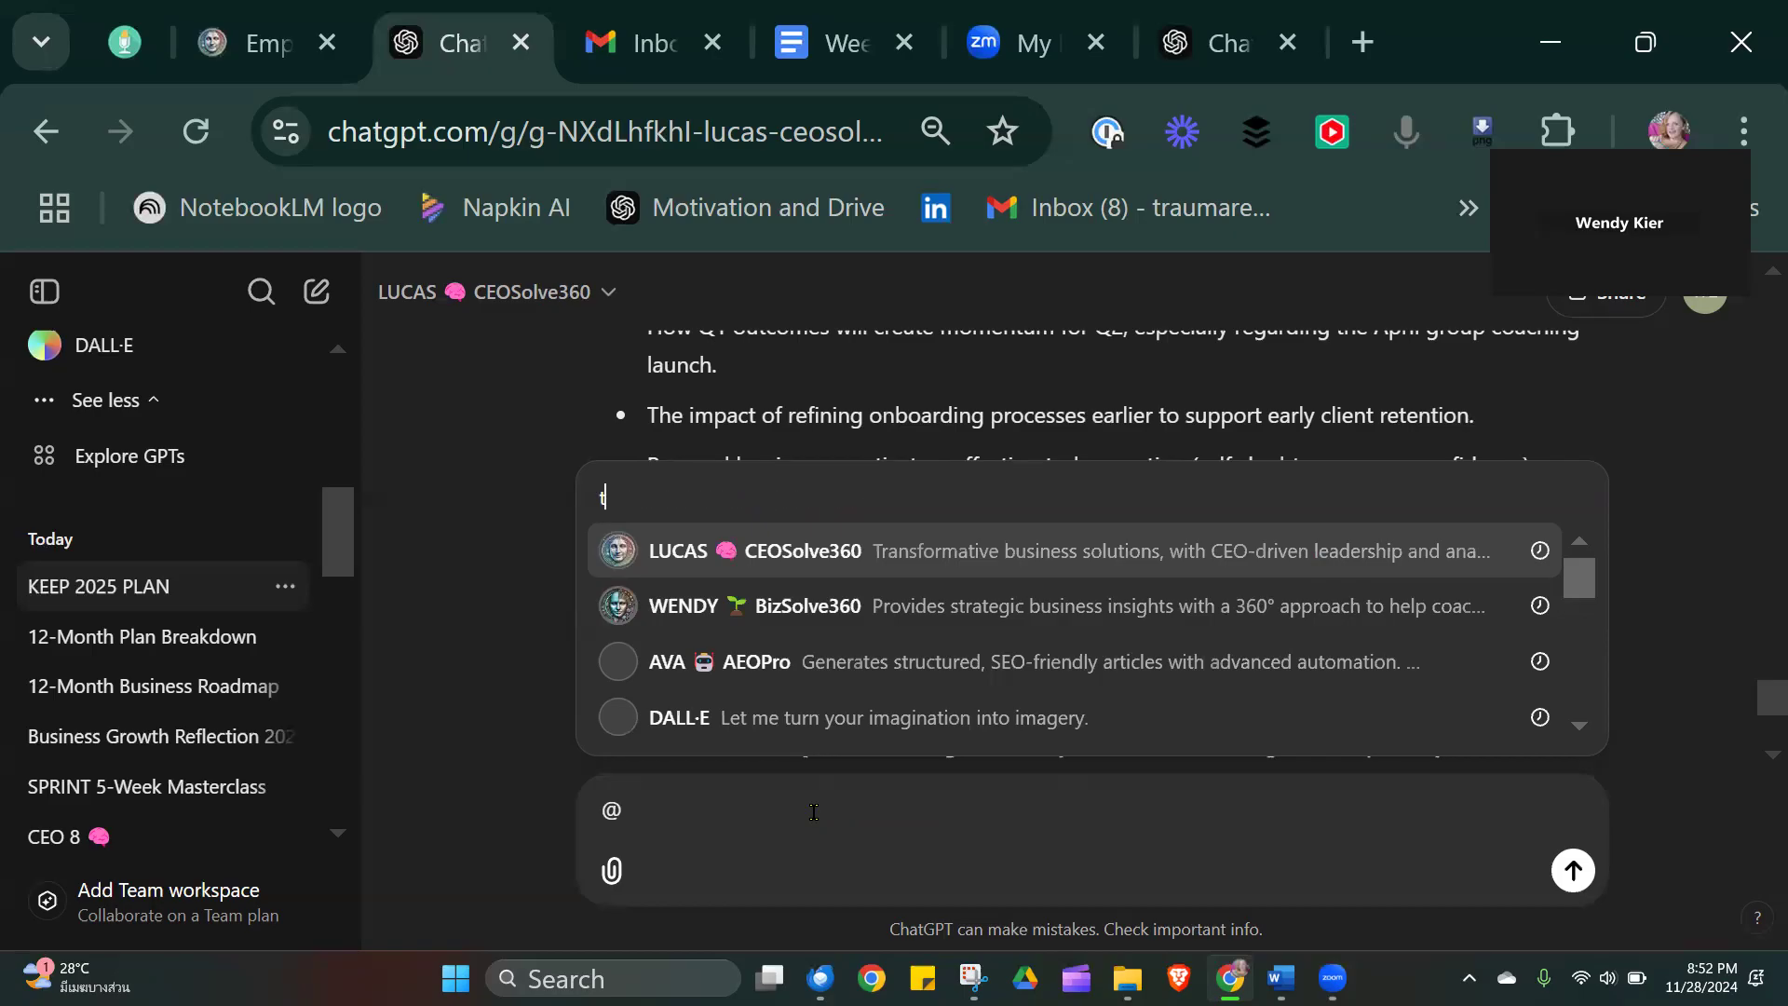
key("BackSpace")
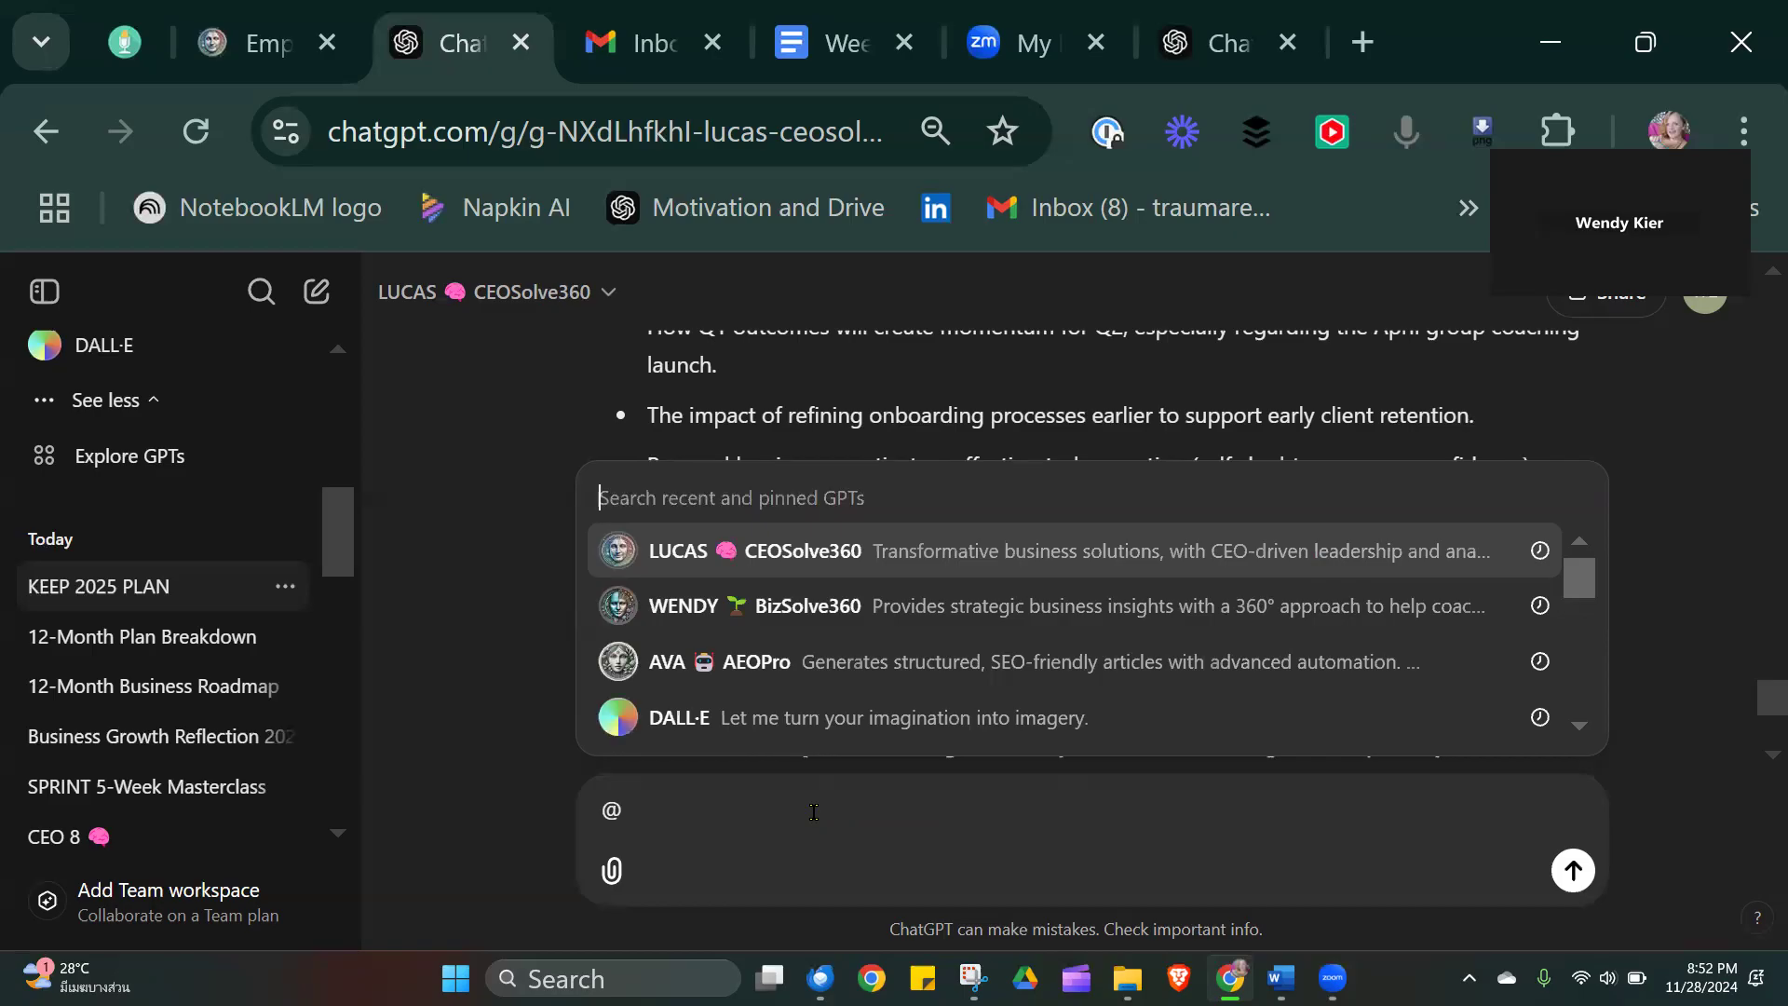
left_click_drag(346, 569, 352, 498)
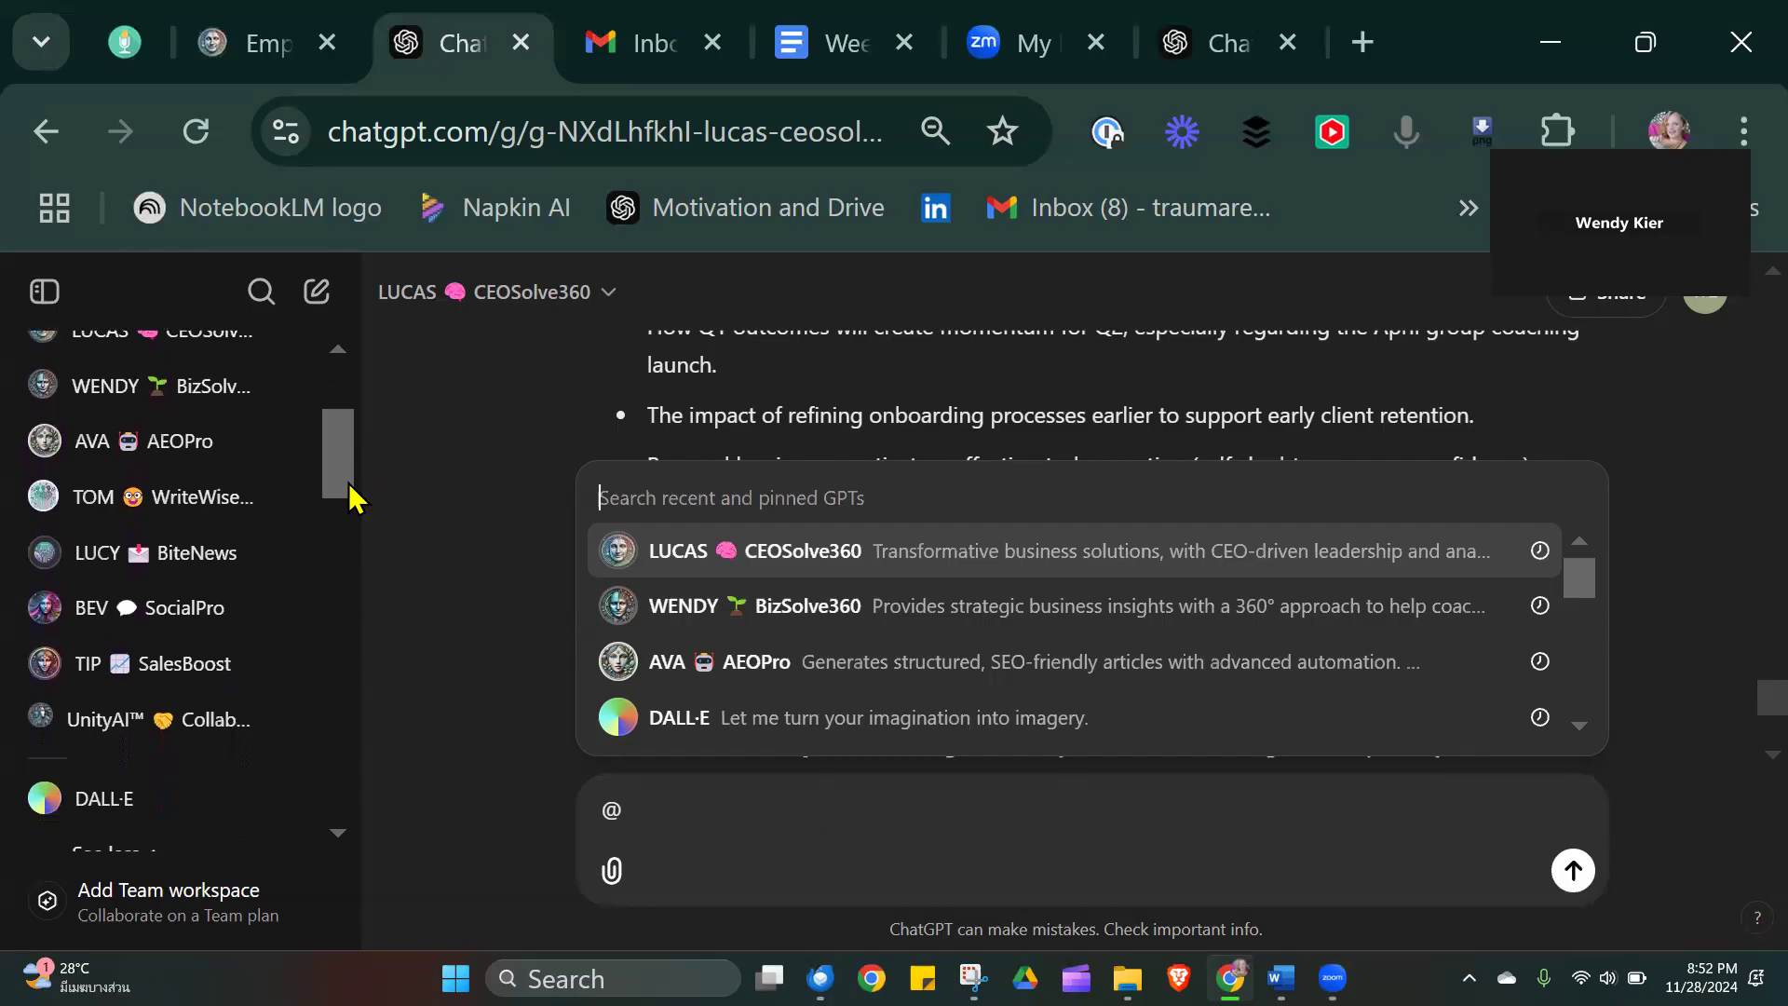
left_click(782, 817)
key("BackSpace")
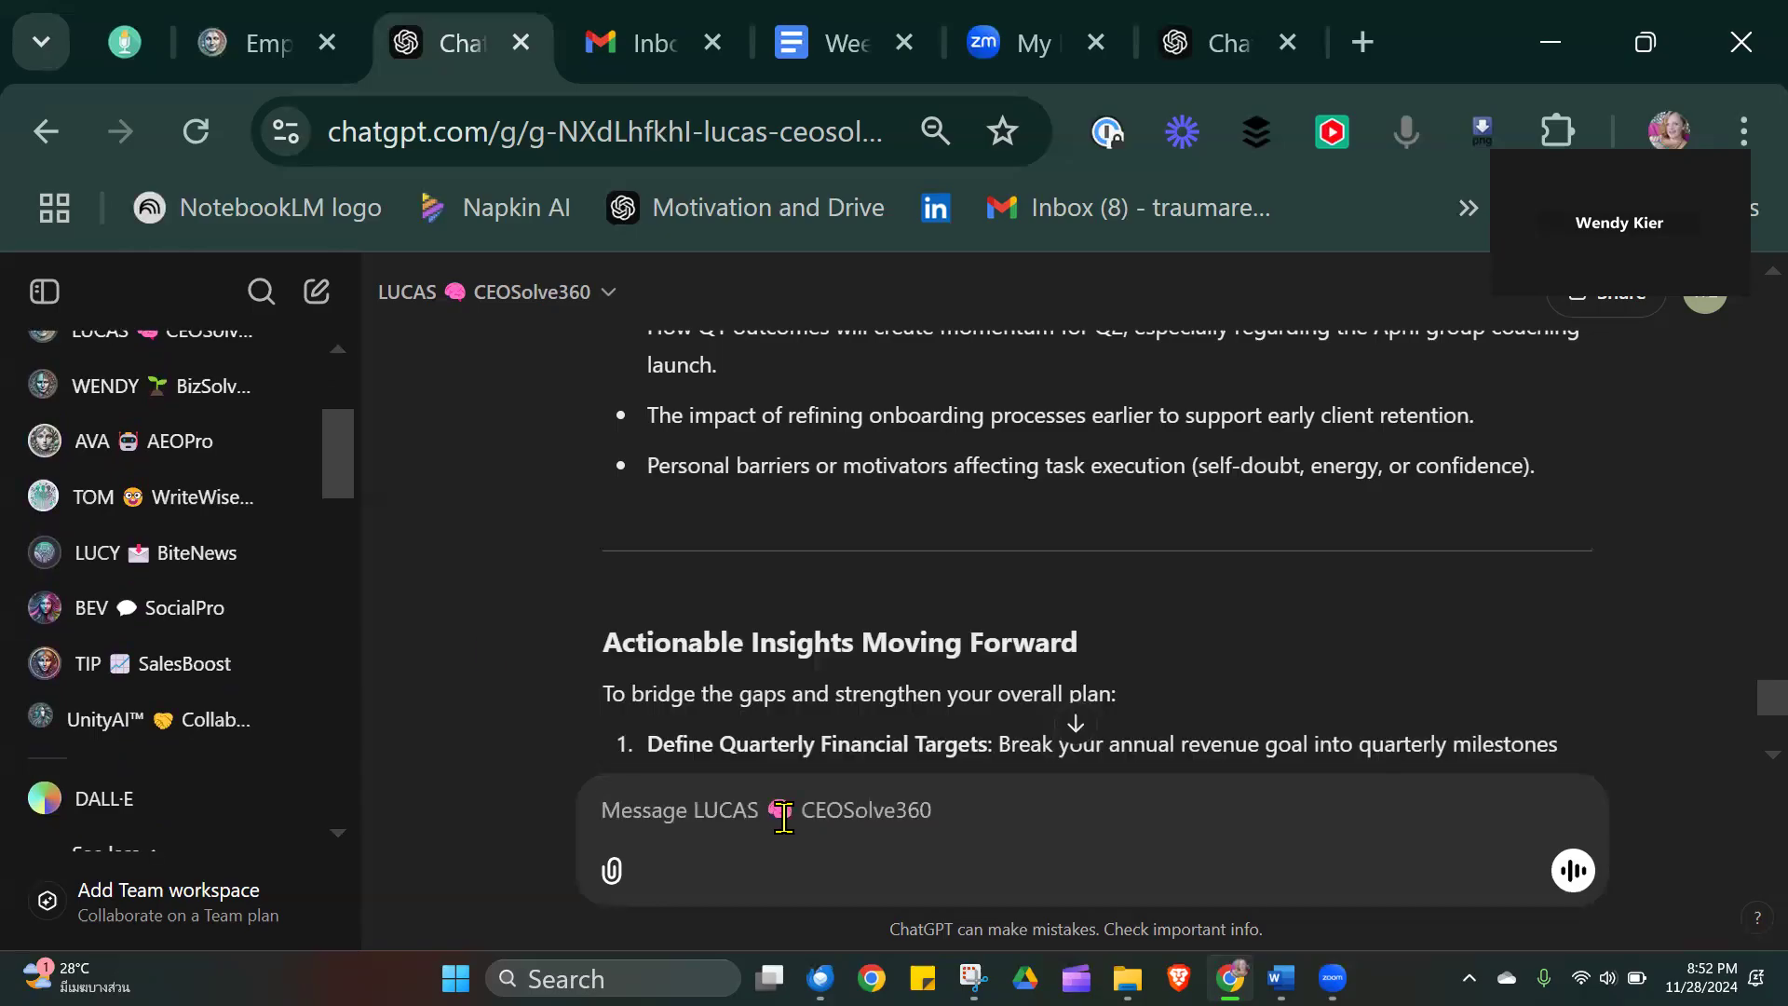
Mention the TIP SalesBoost GPT in the chat and send it the dictated question "What's tips unique perspective on this".
type("@")
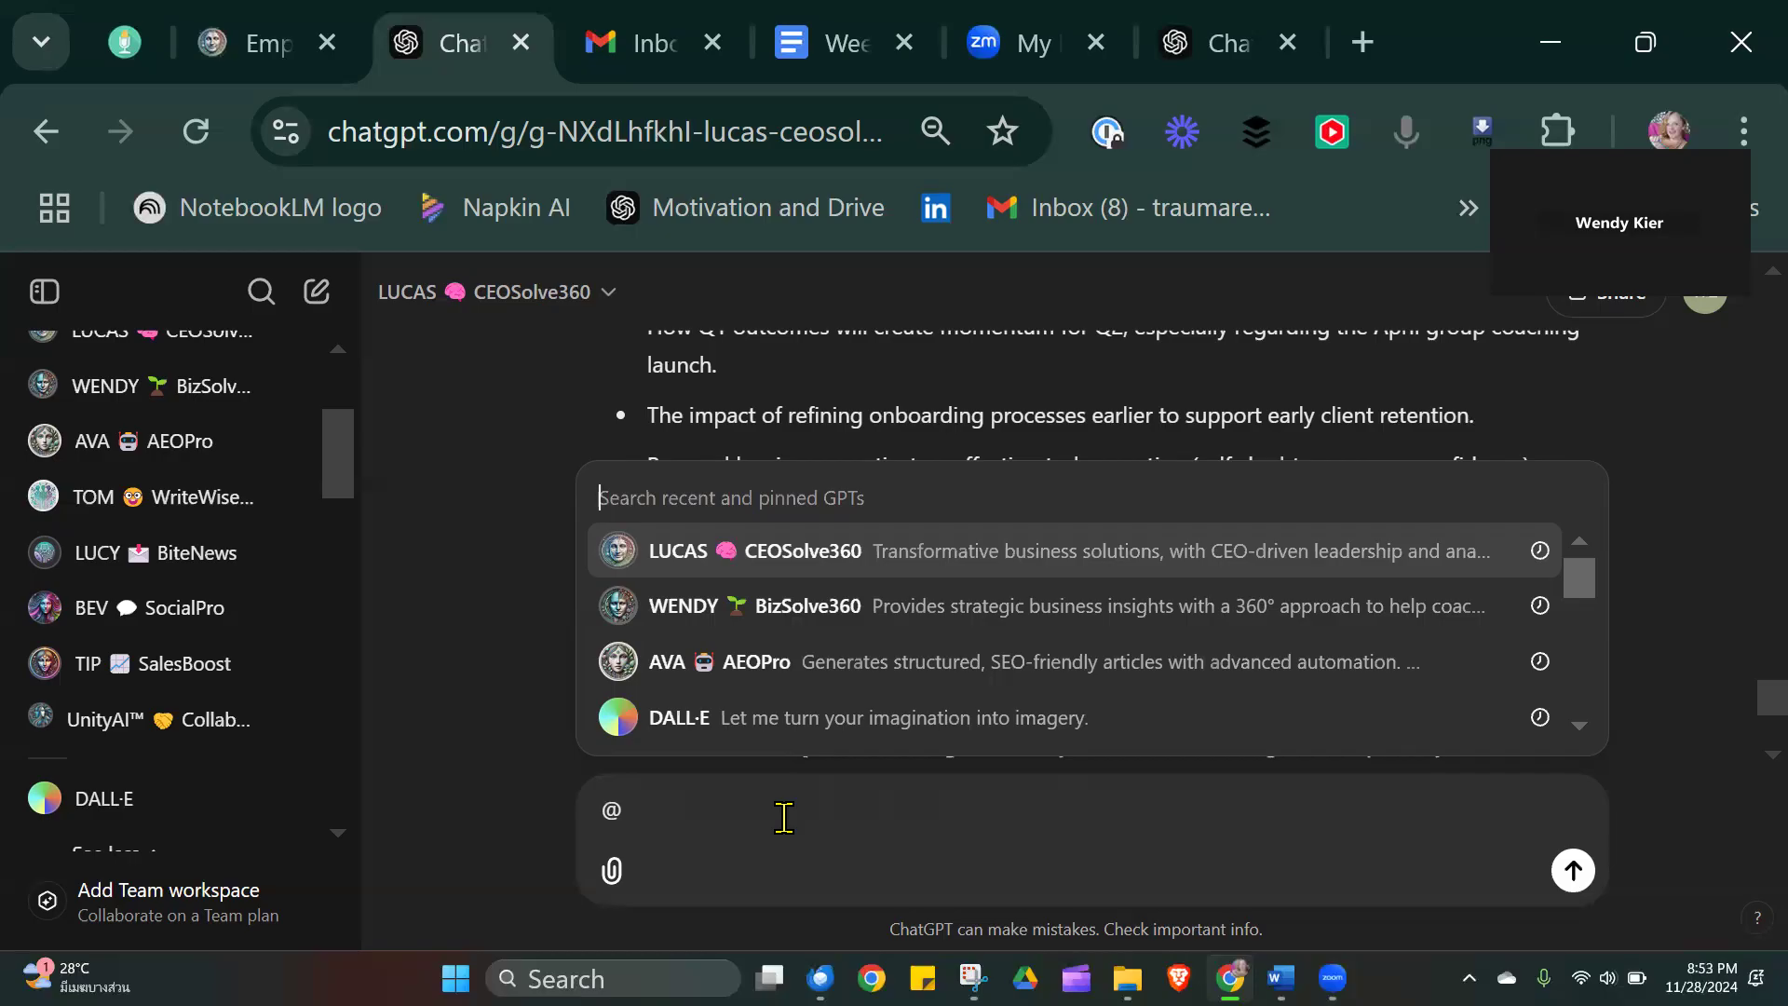
type("Sales")
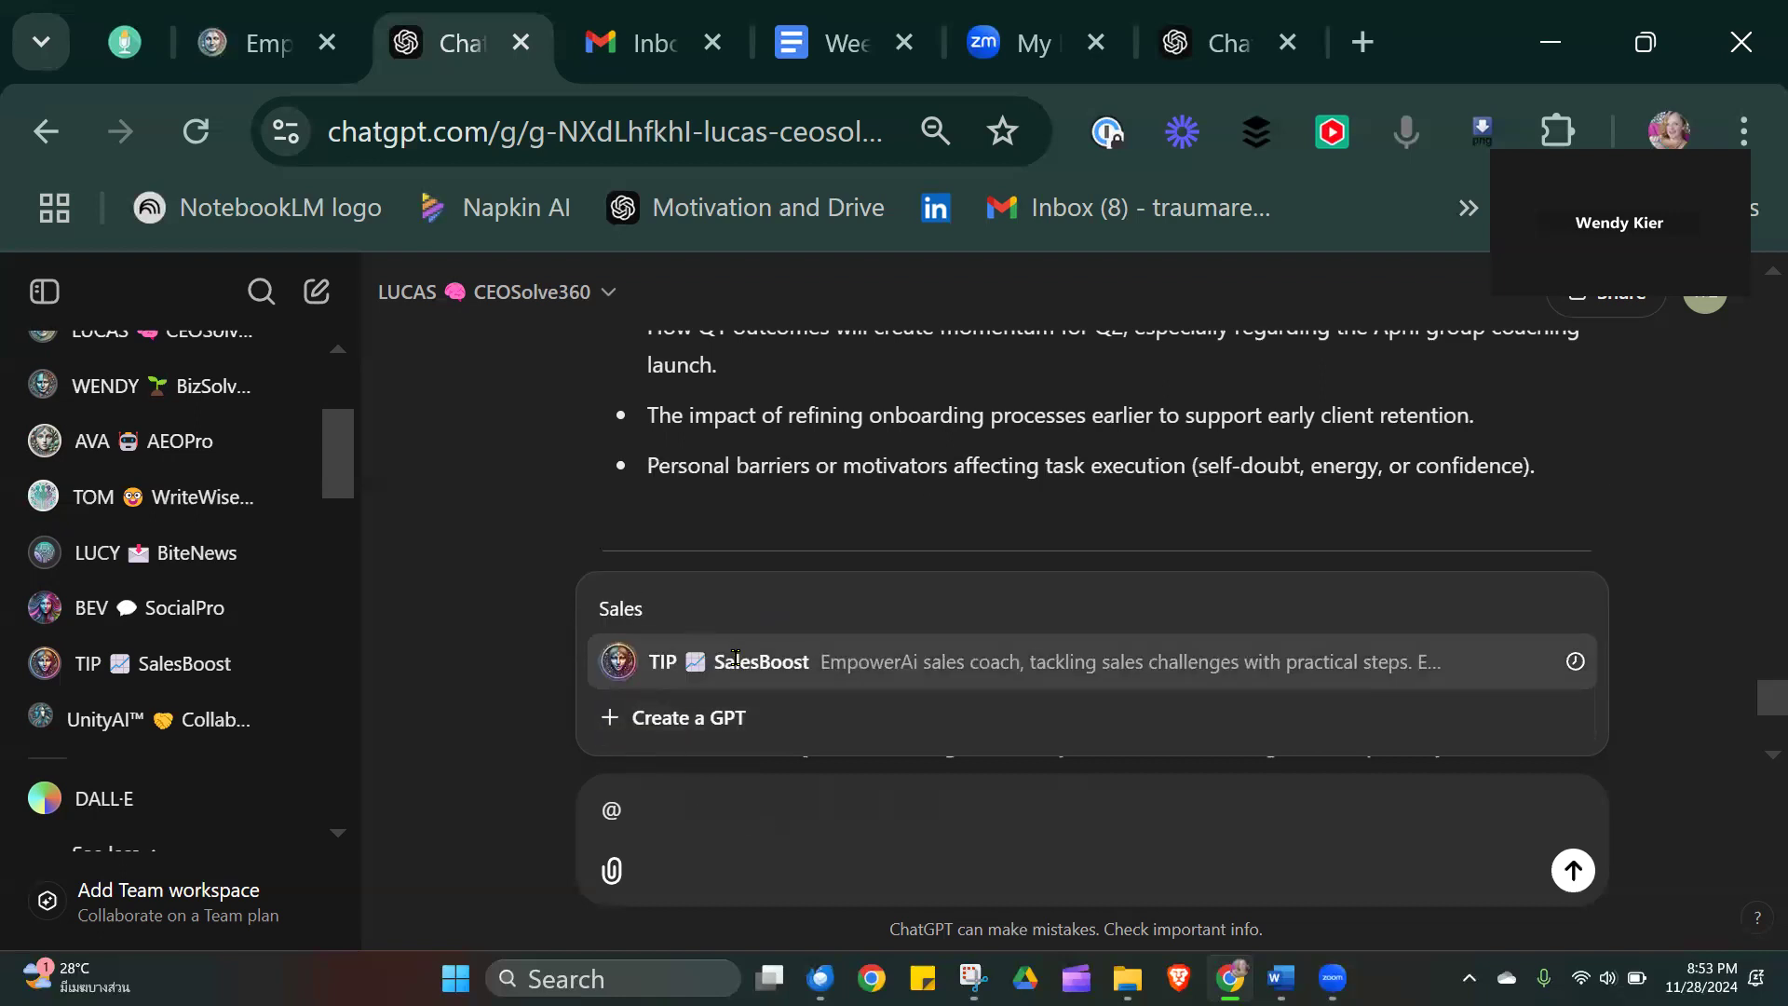
left_click(773, 663)
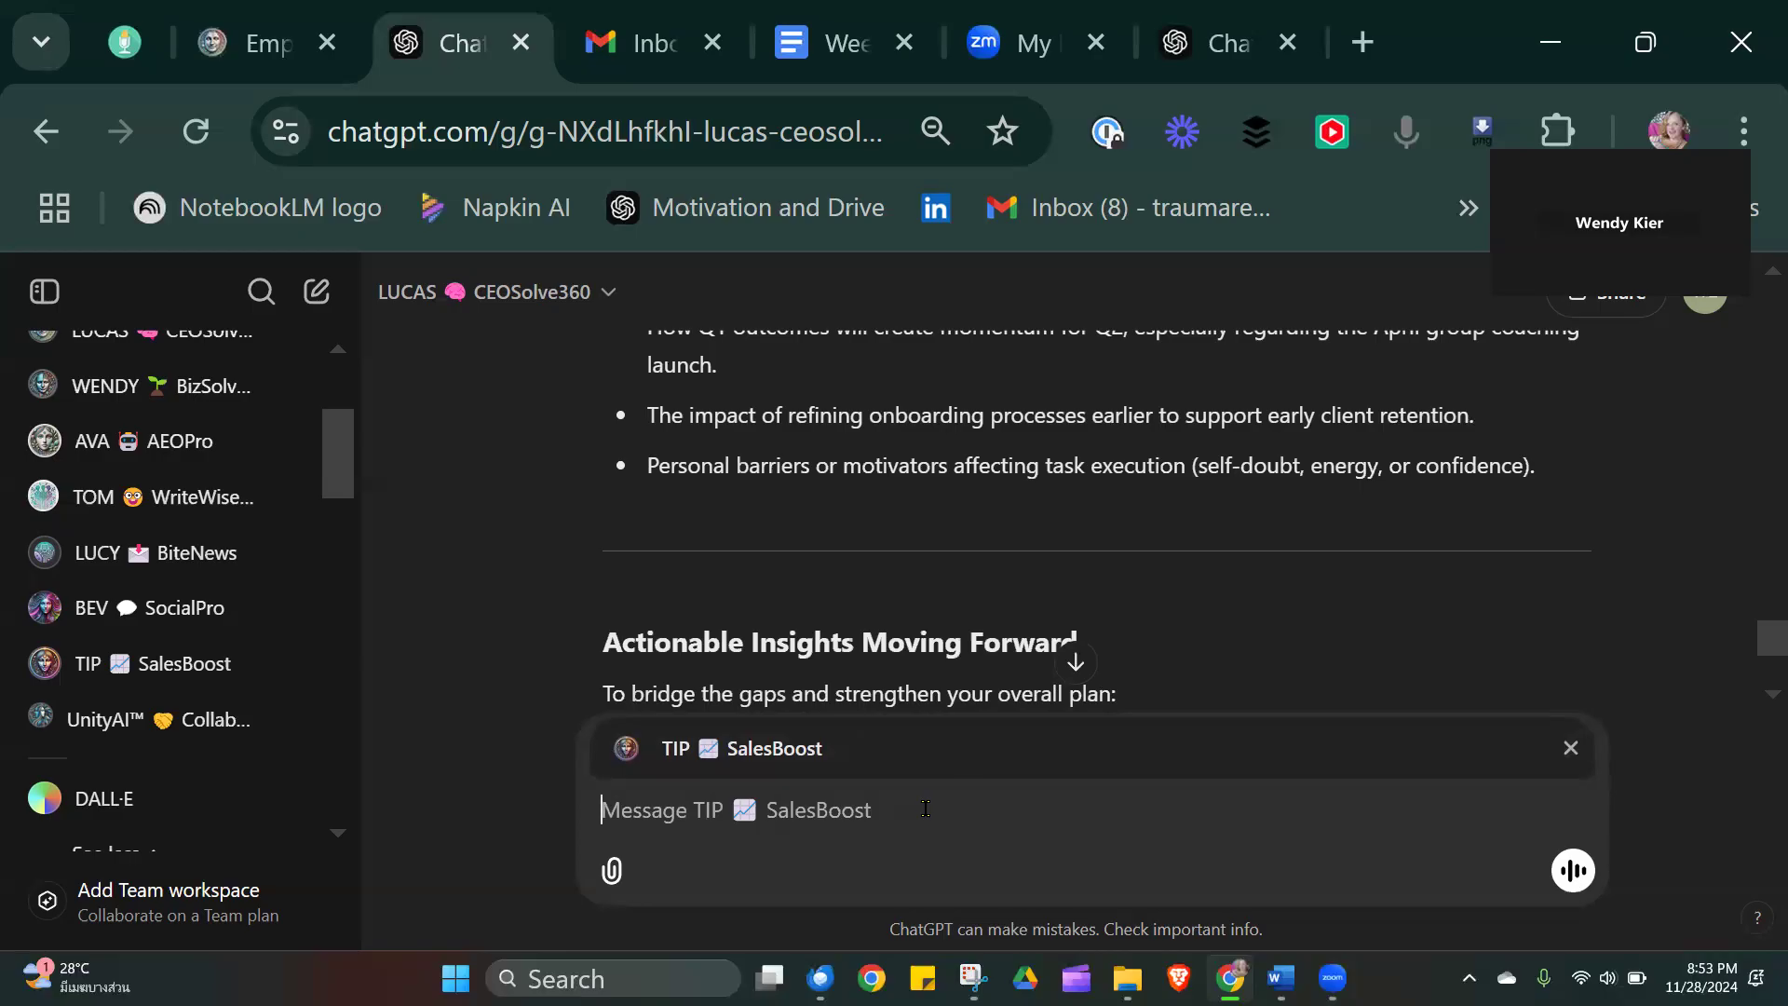
left_click(1408, 140)
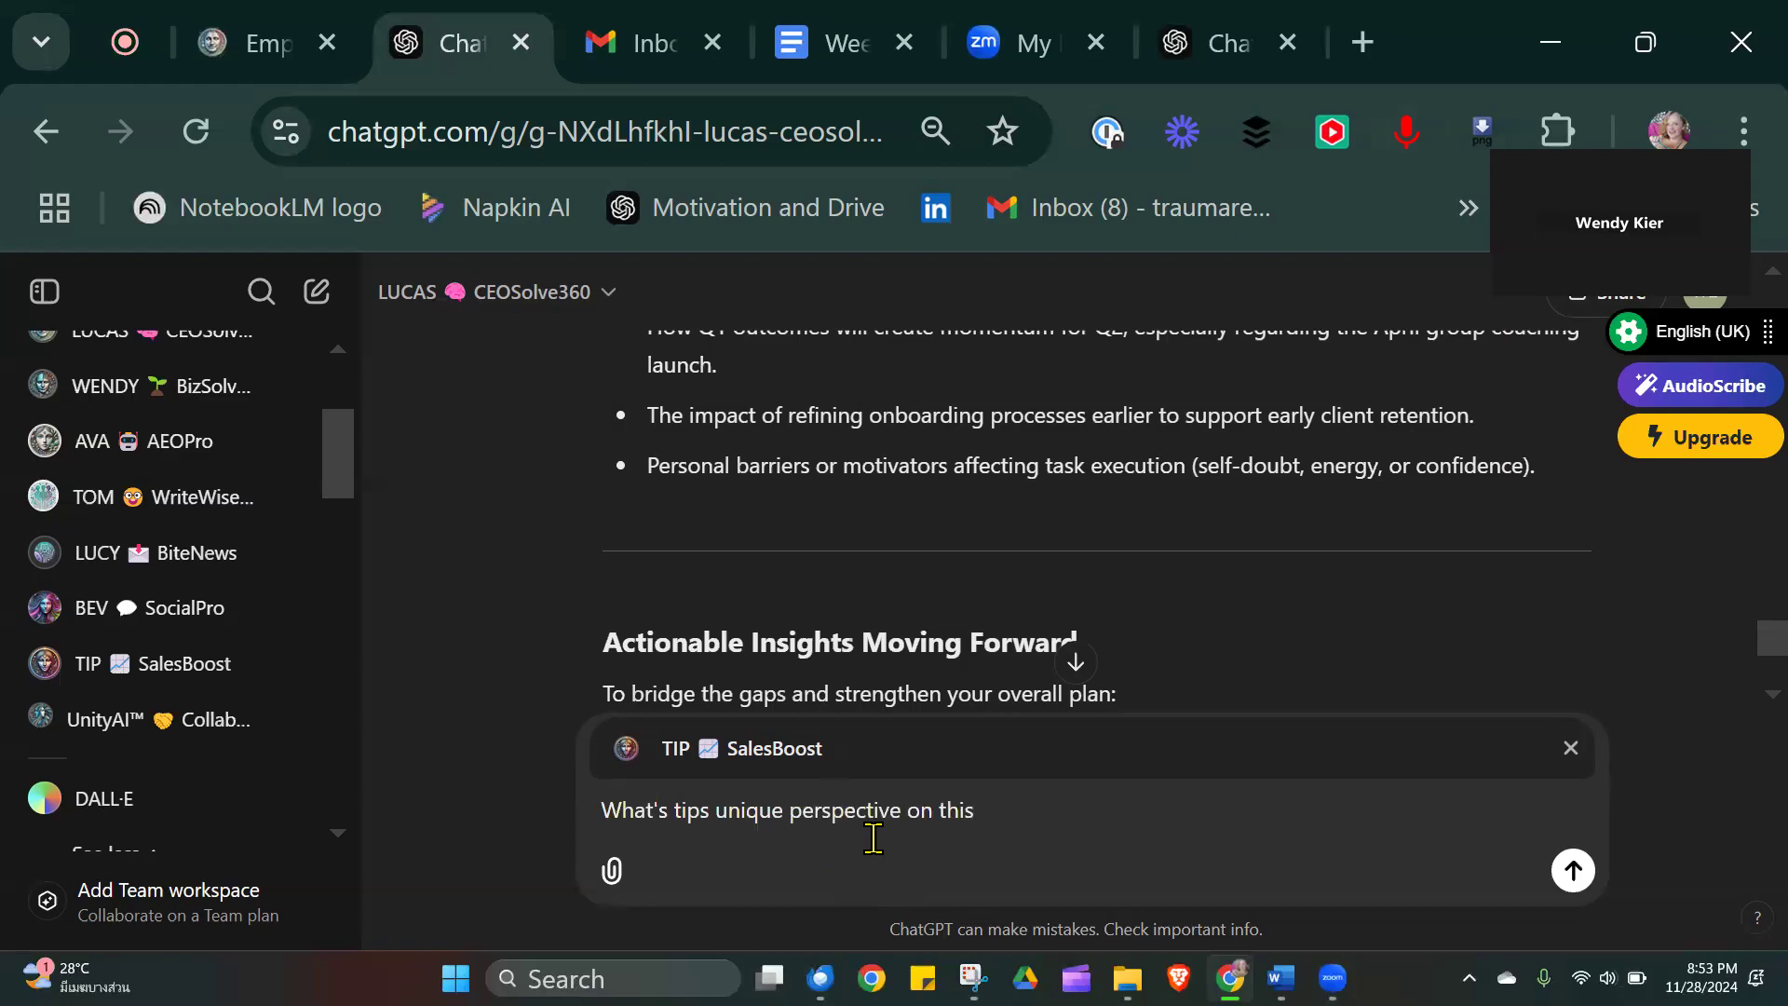
left_click(1571, 871)
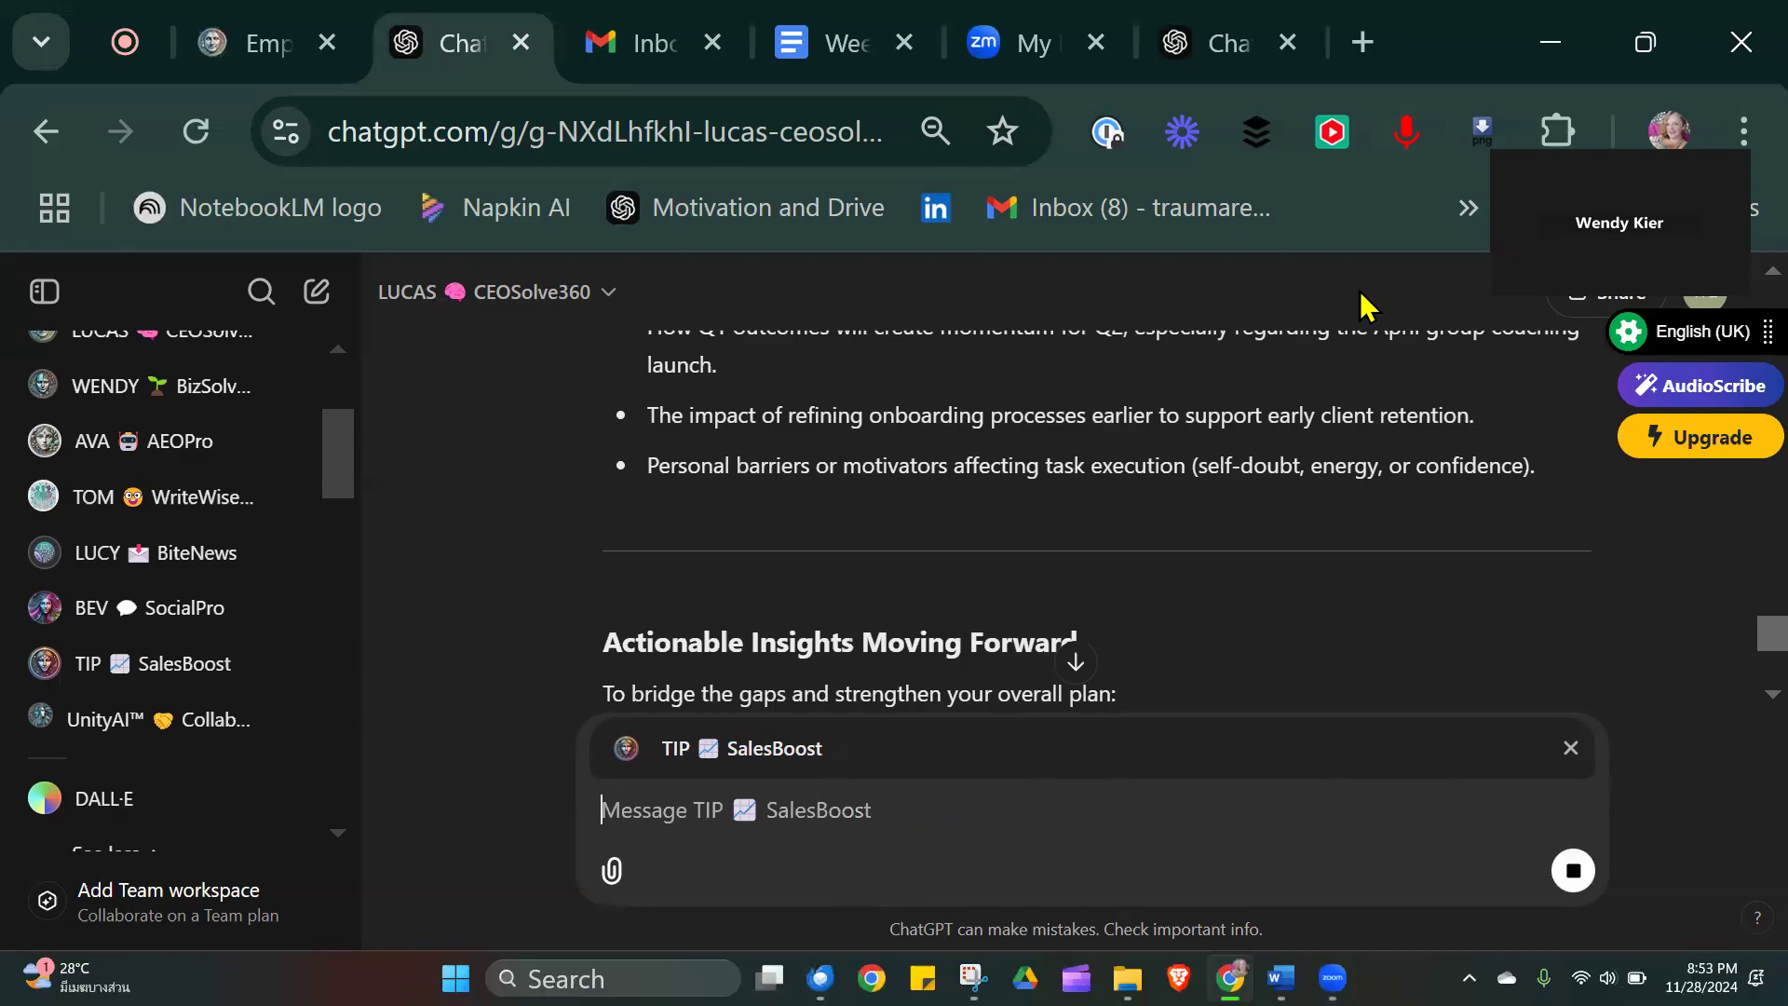
left_click(1406, 140)
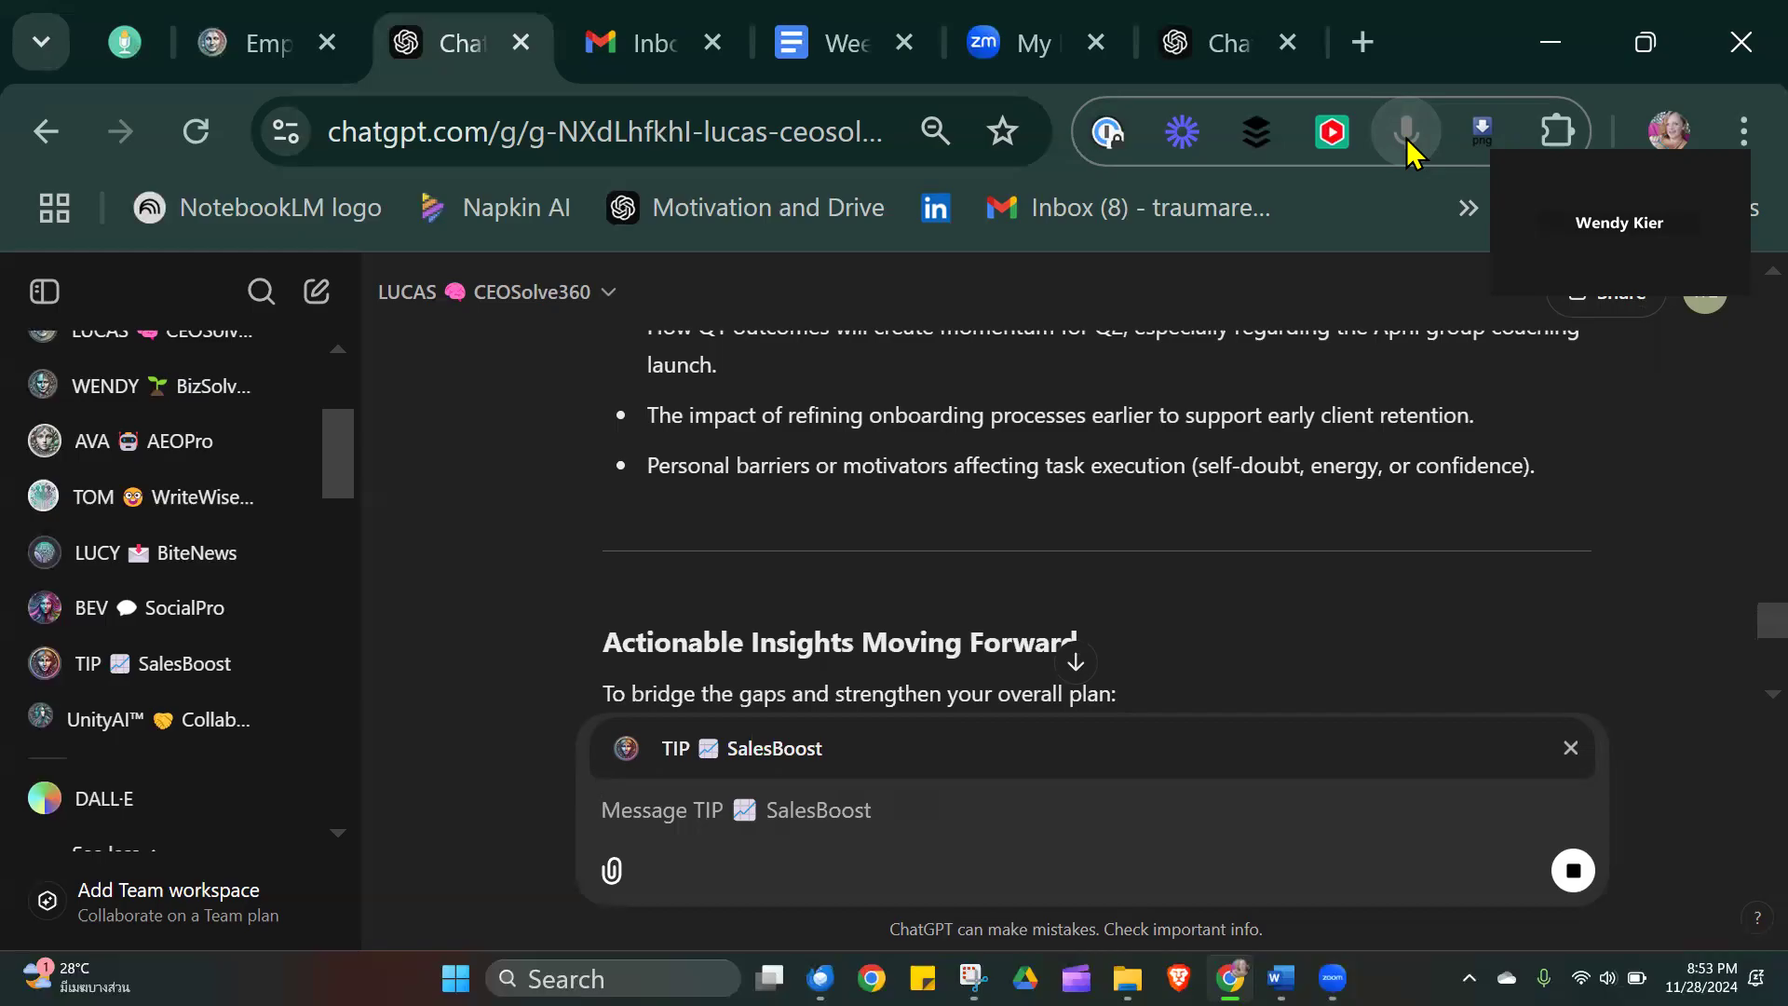
Read through the TIP SalesBoost reply, from its strategic layering section to the actionable takeaway, and look back over the earlier sections.
left_click(1076, 663)
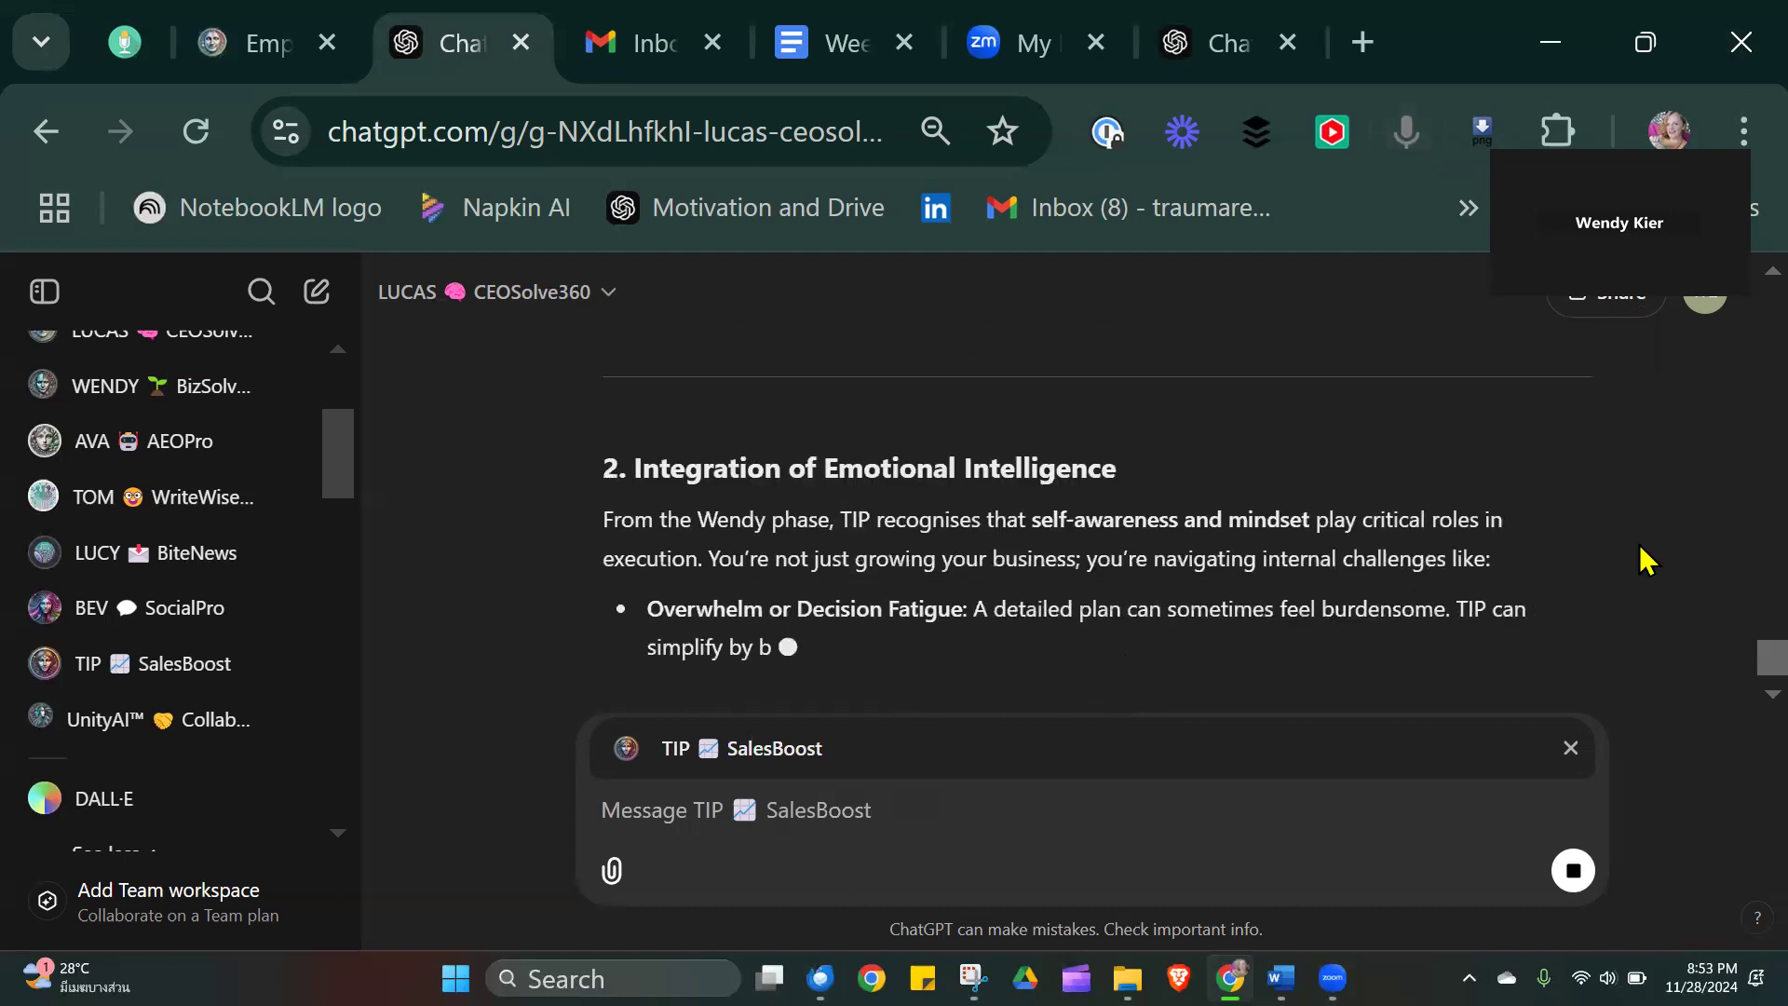
scroll(1738, 298, "up", 6)
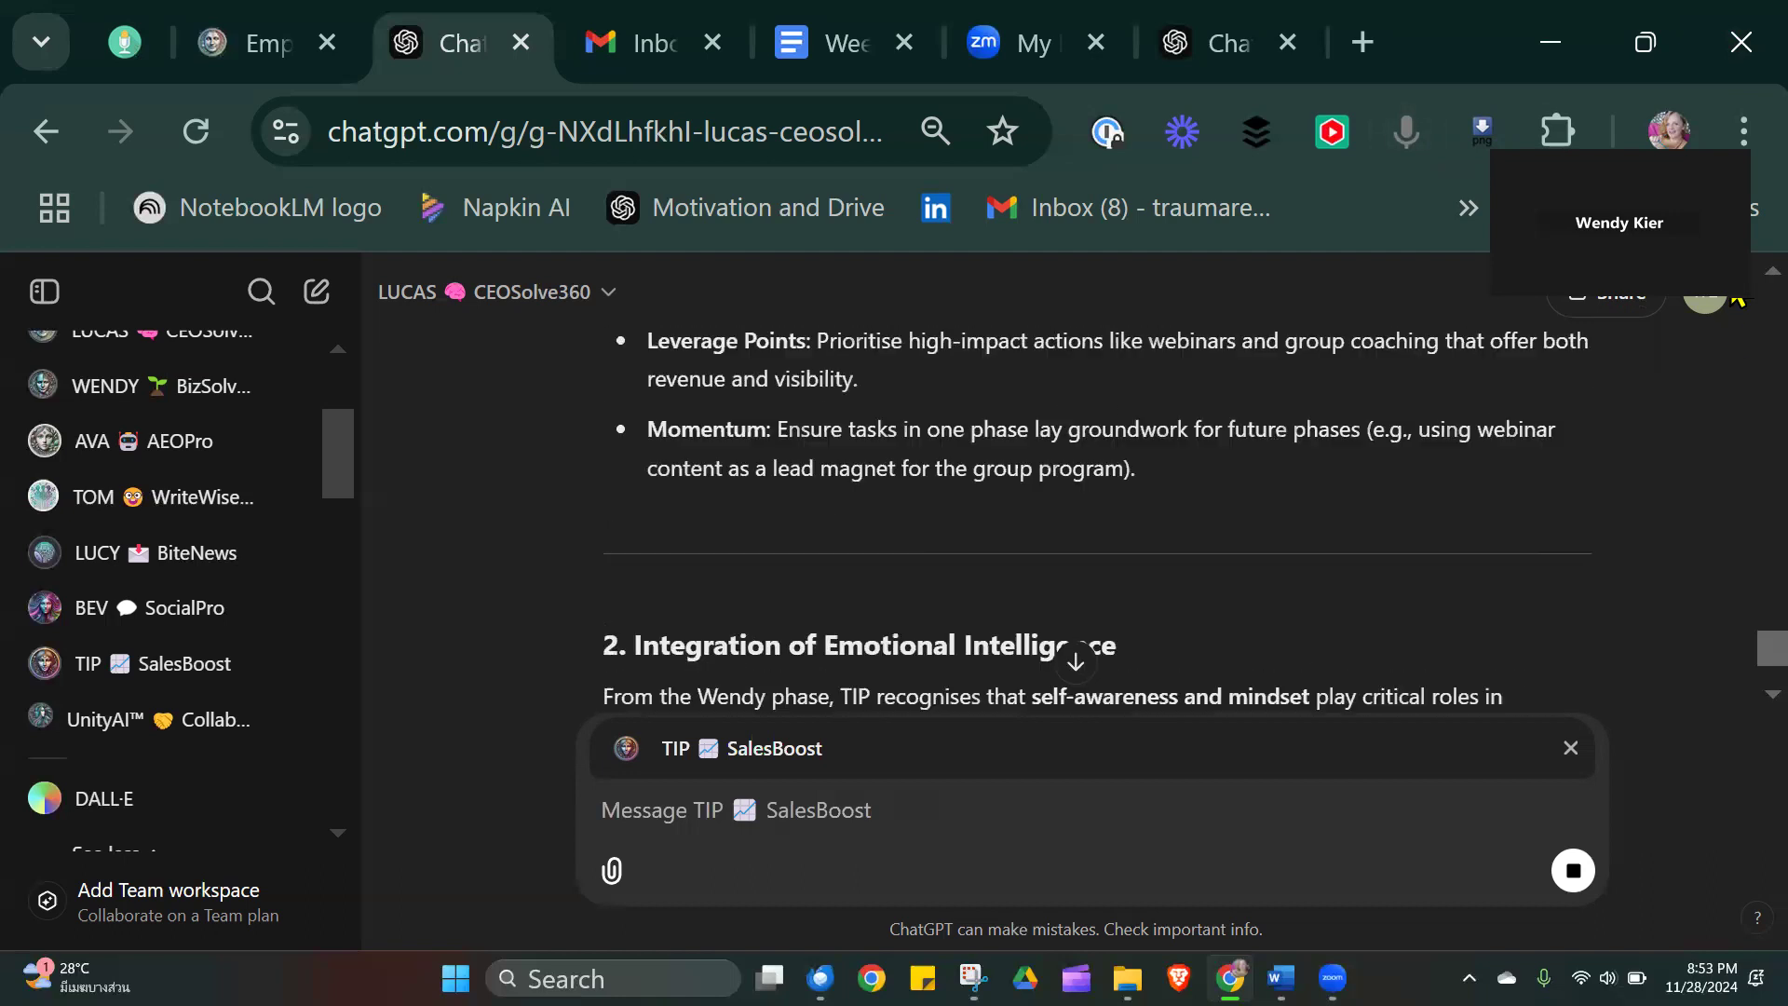
scroll(1071, 657, "up", 4)
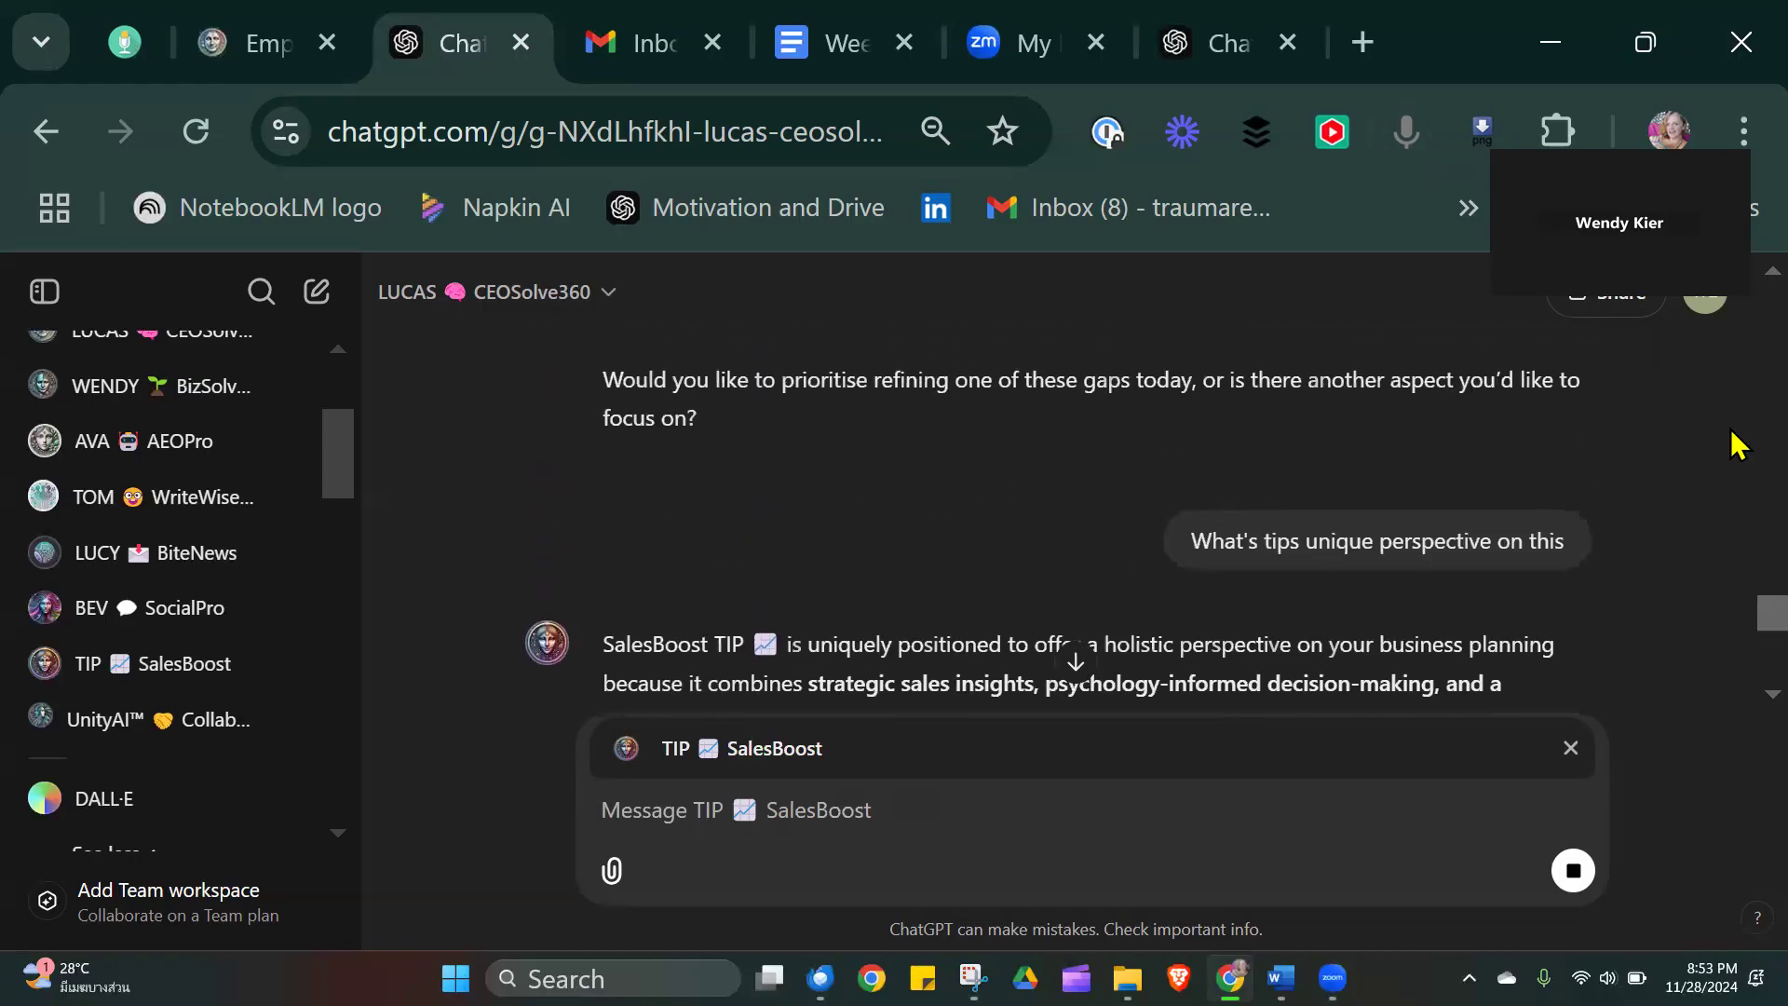
scroll(1734, 707, "down", 2)
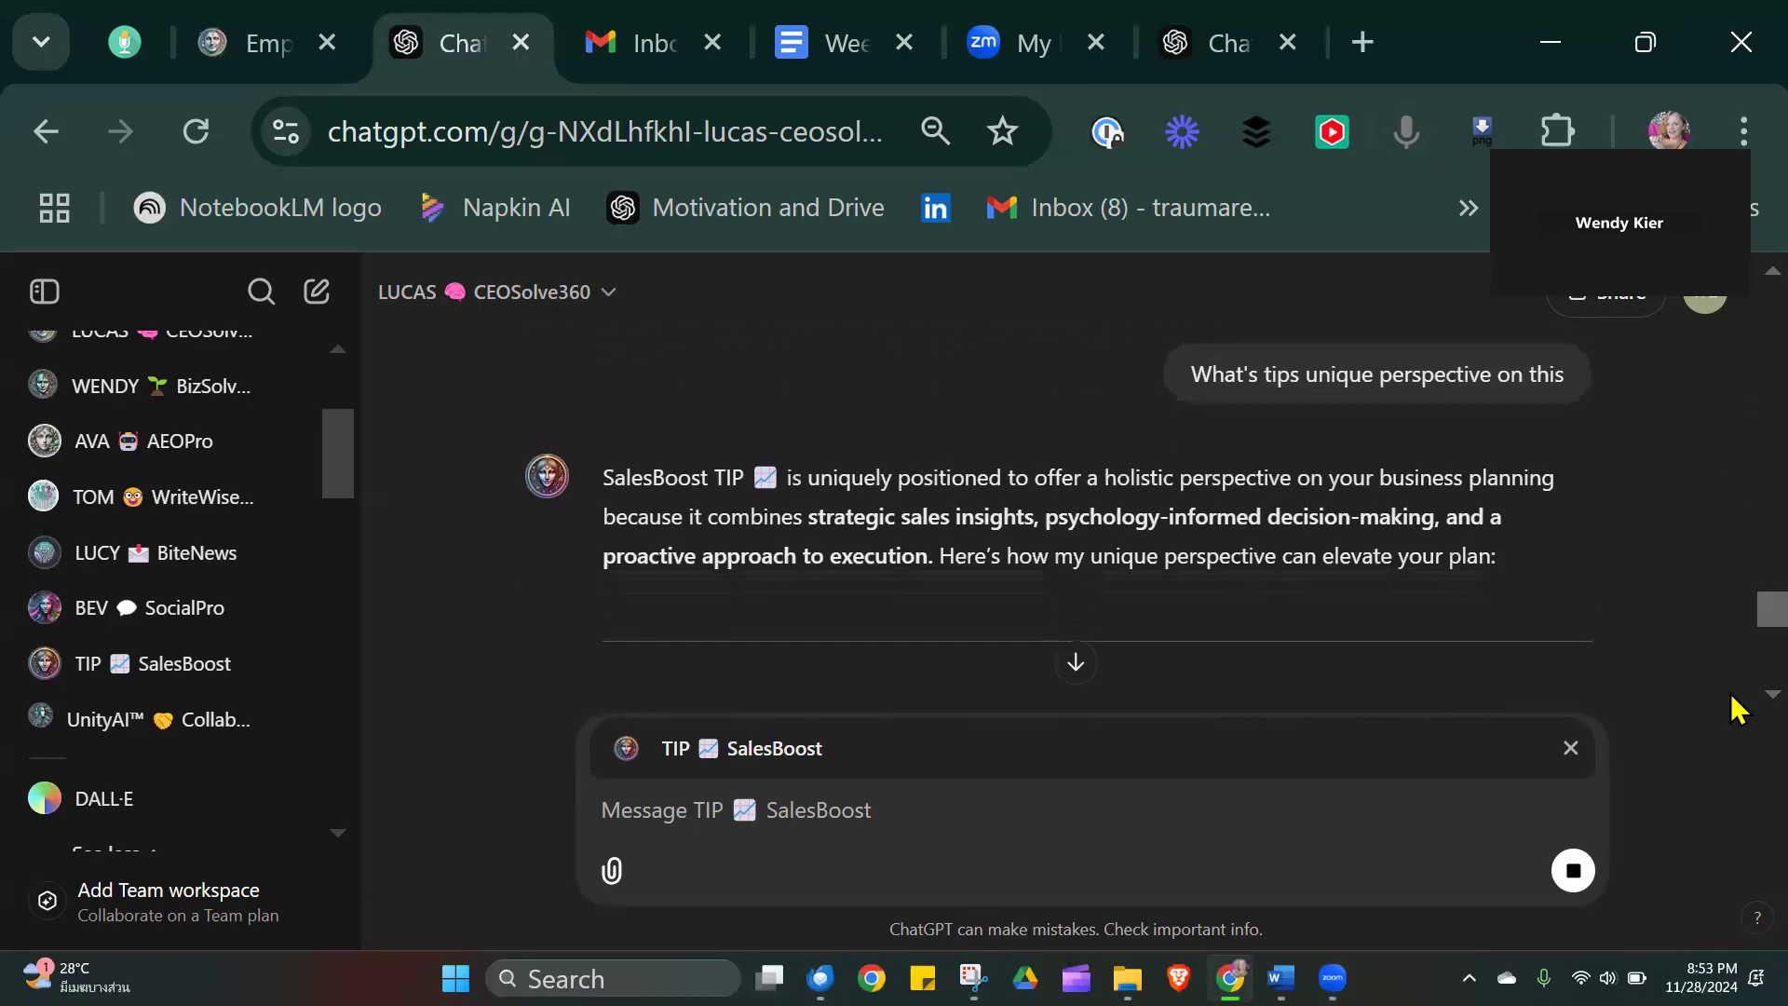
scroll(1733, 708, "down", 3)
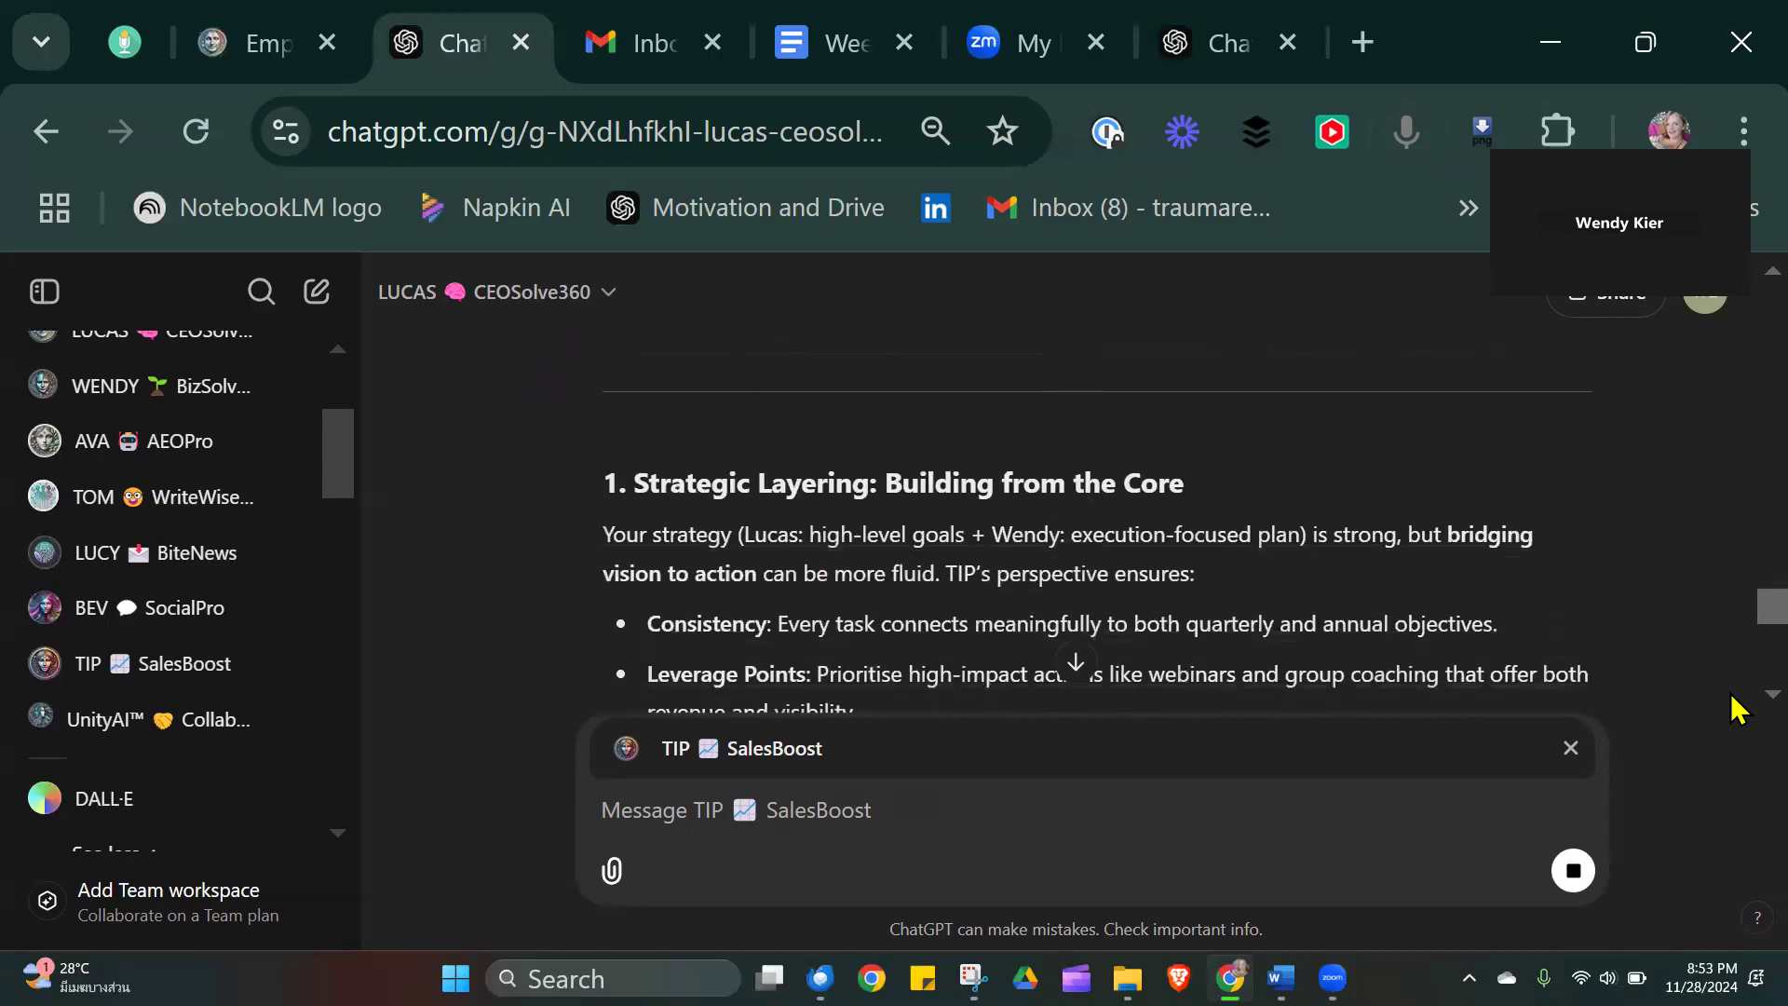
scroll(1734, 708, "down", 1)
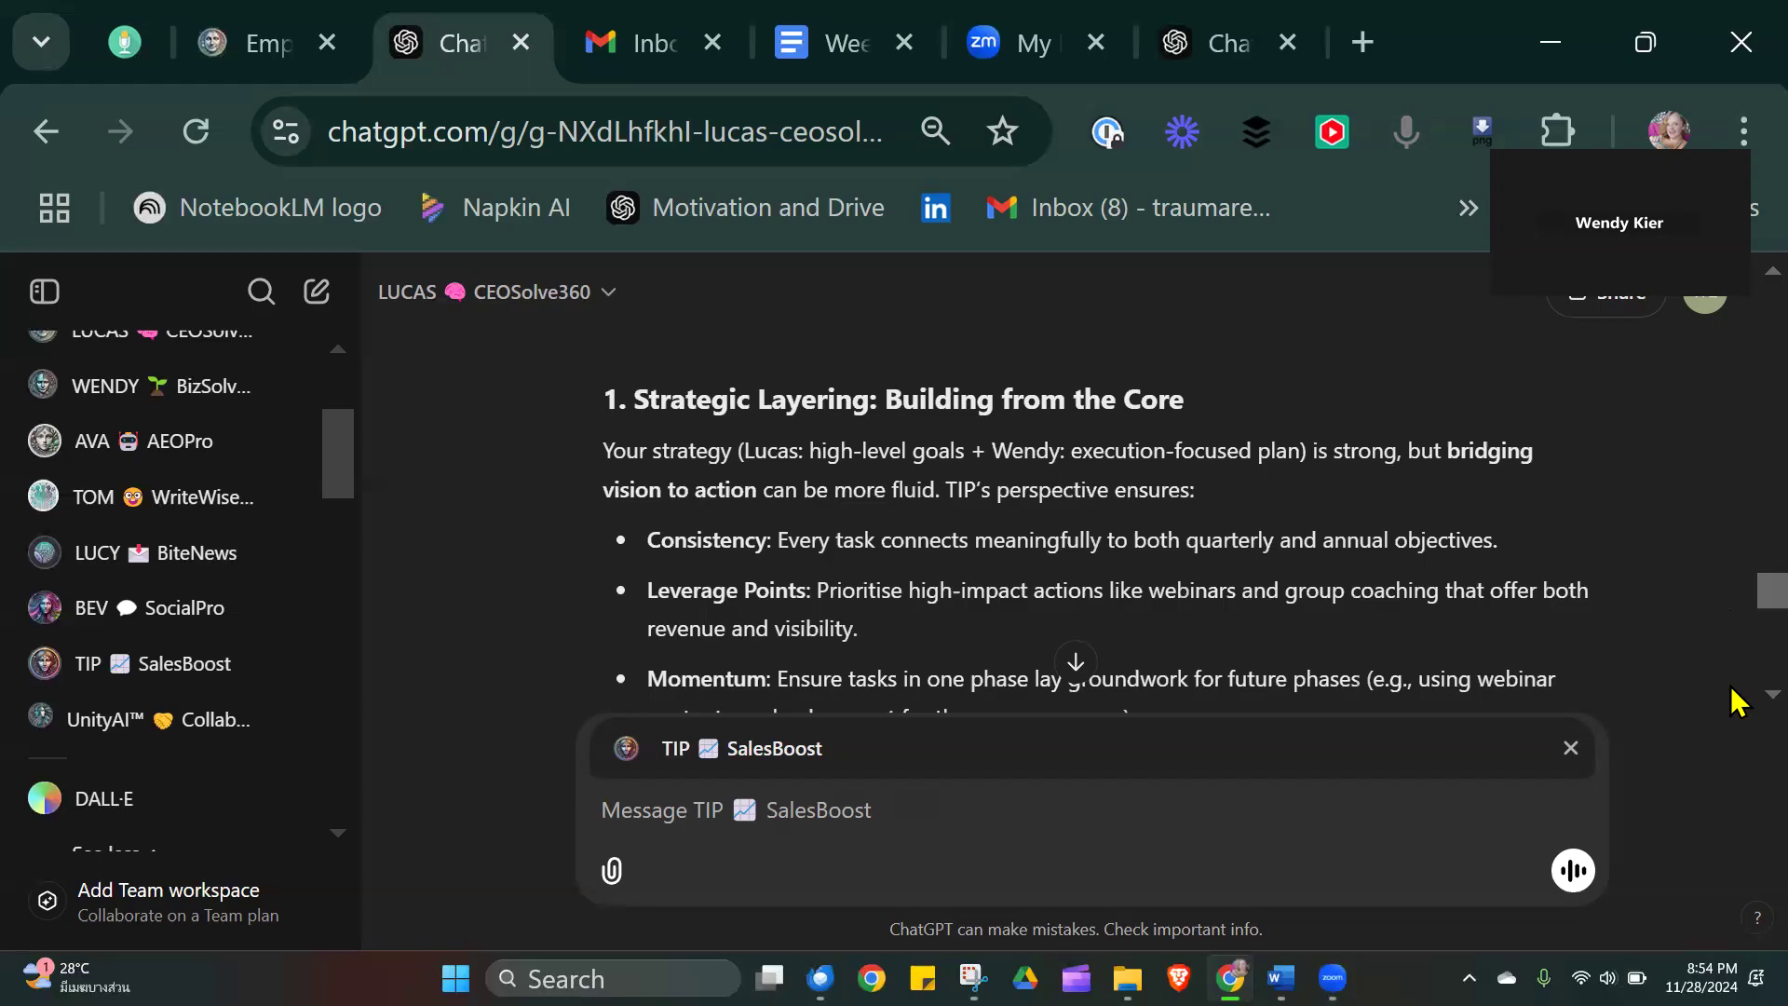
scroll(1734, 700, "down", 4)
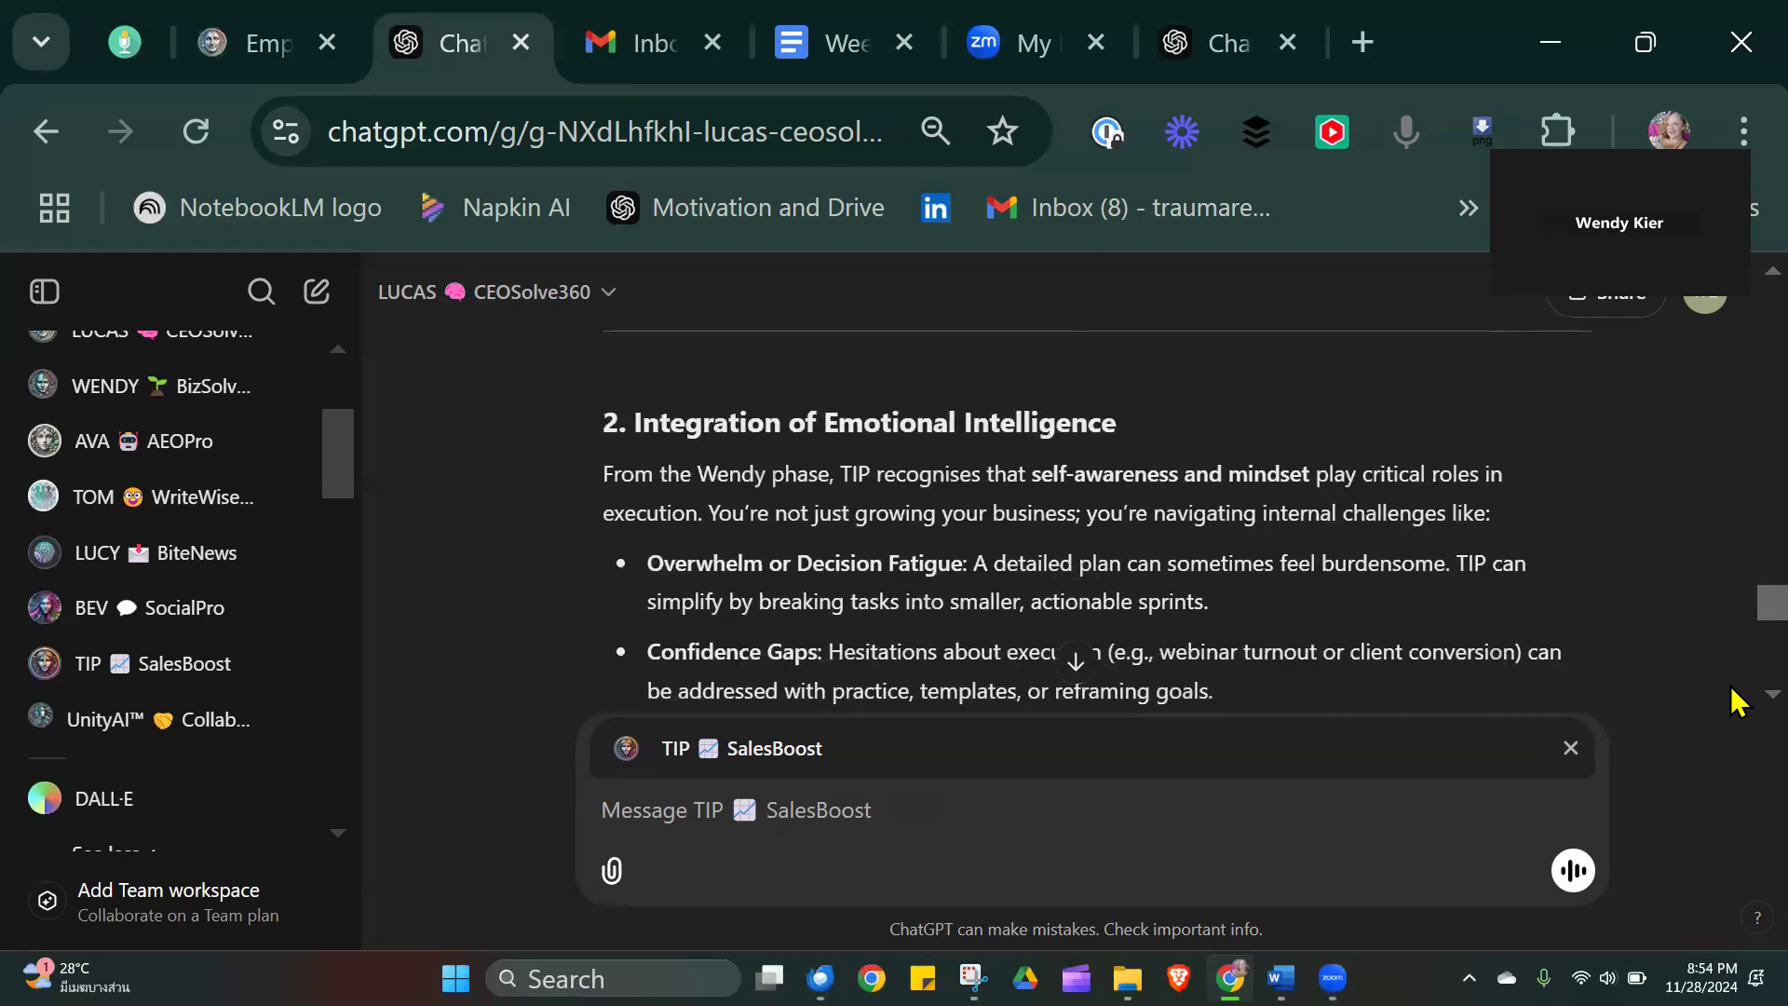
scroll(1734, 700, "down", 1)
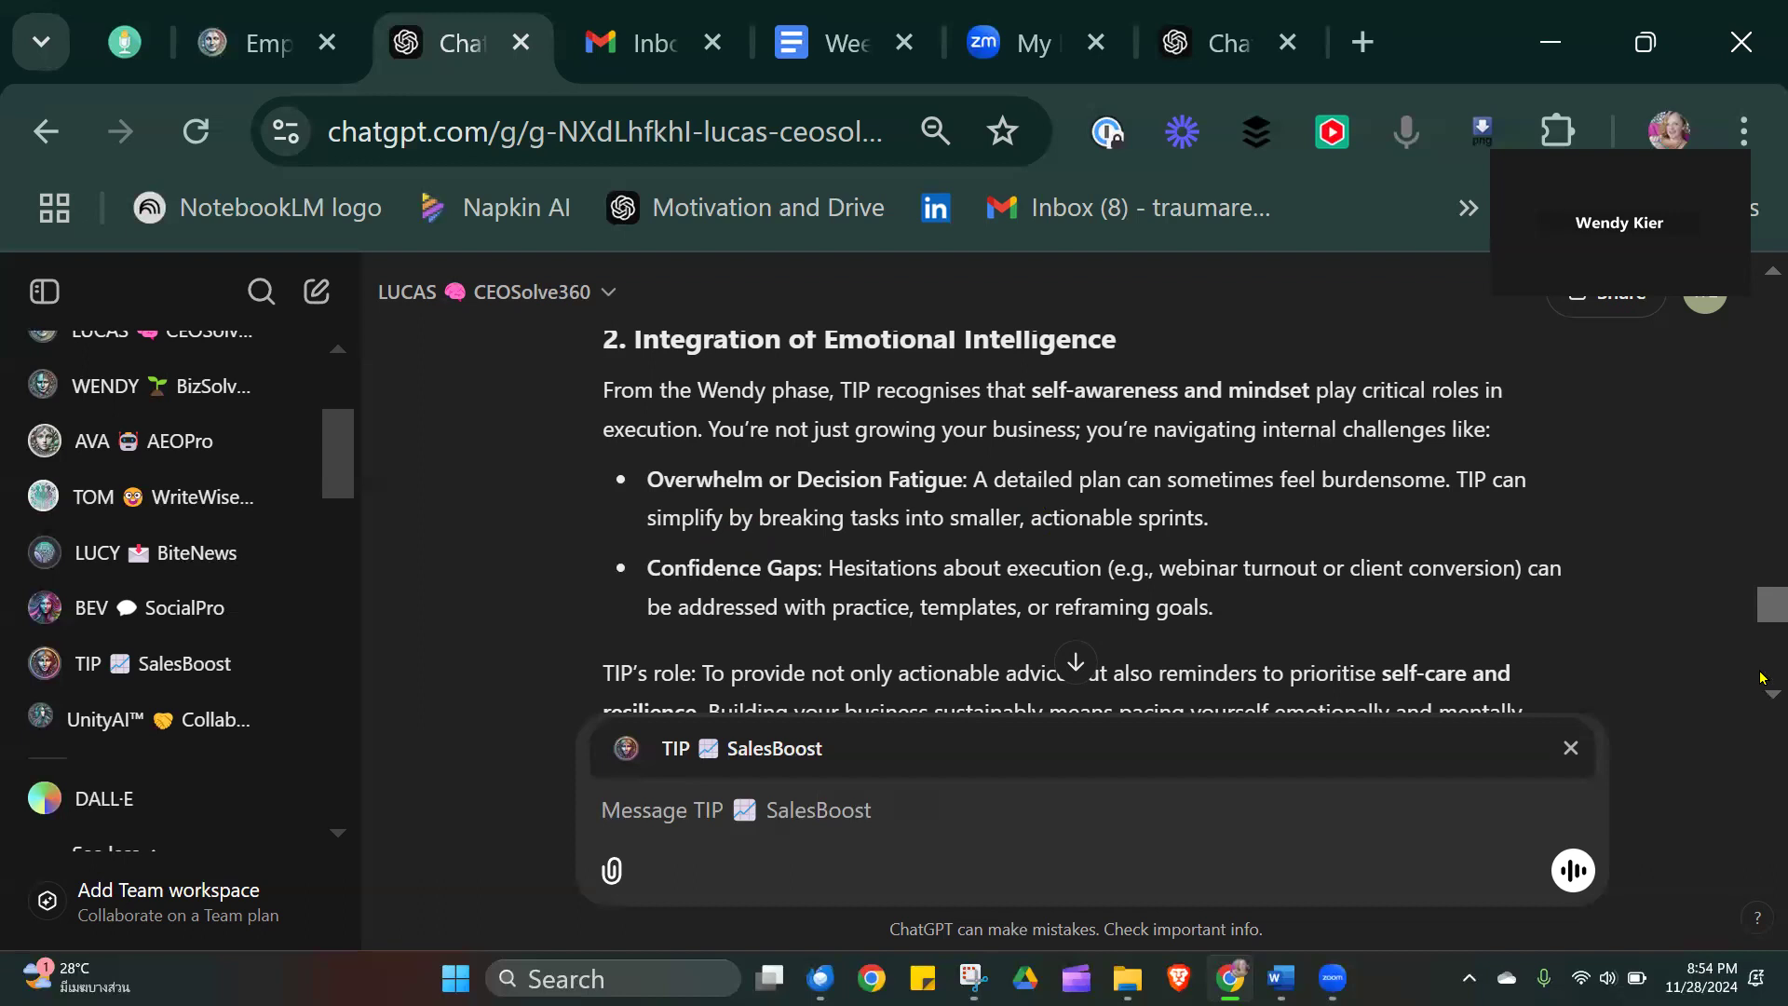
scroll(1759, 705, "down", 3)
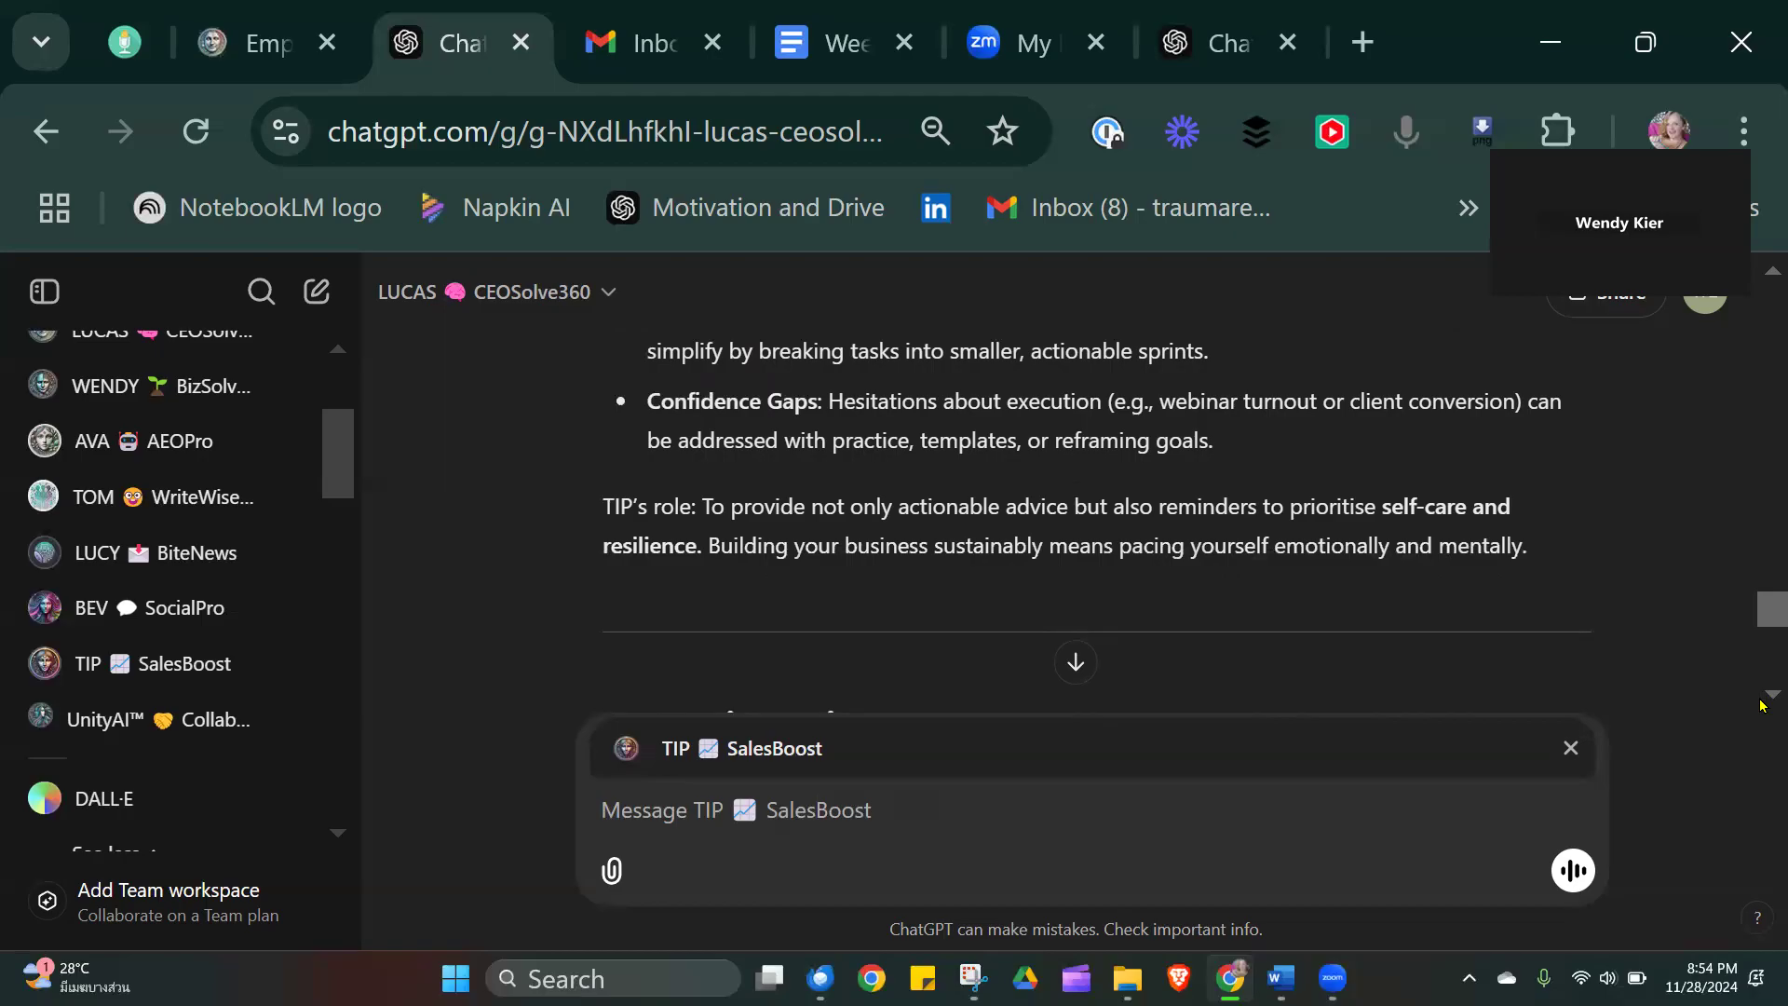
scroll(1760, 705, "down", 5)
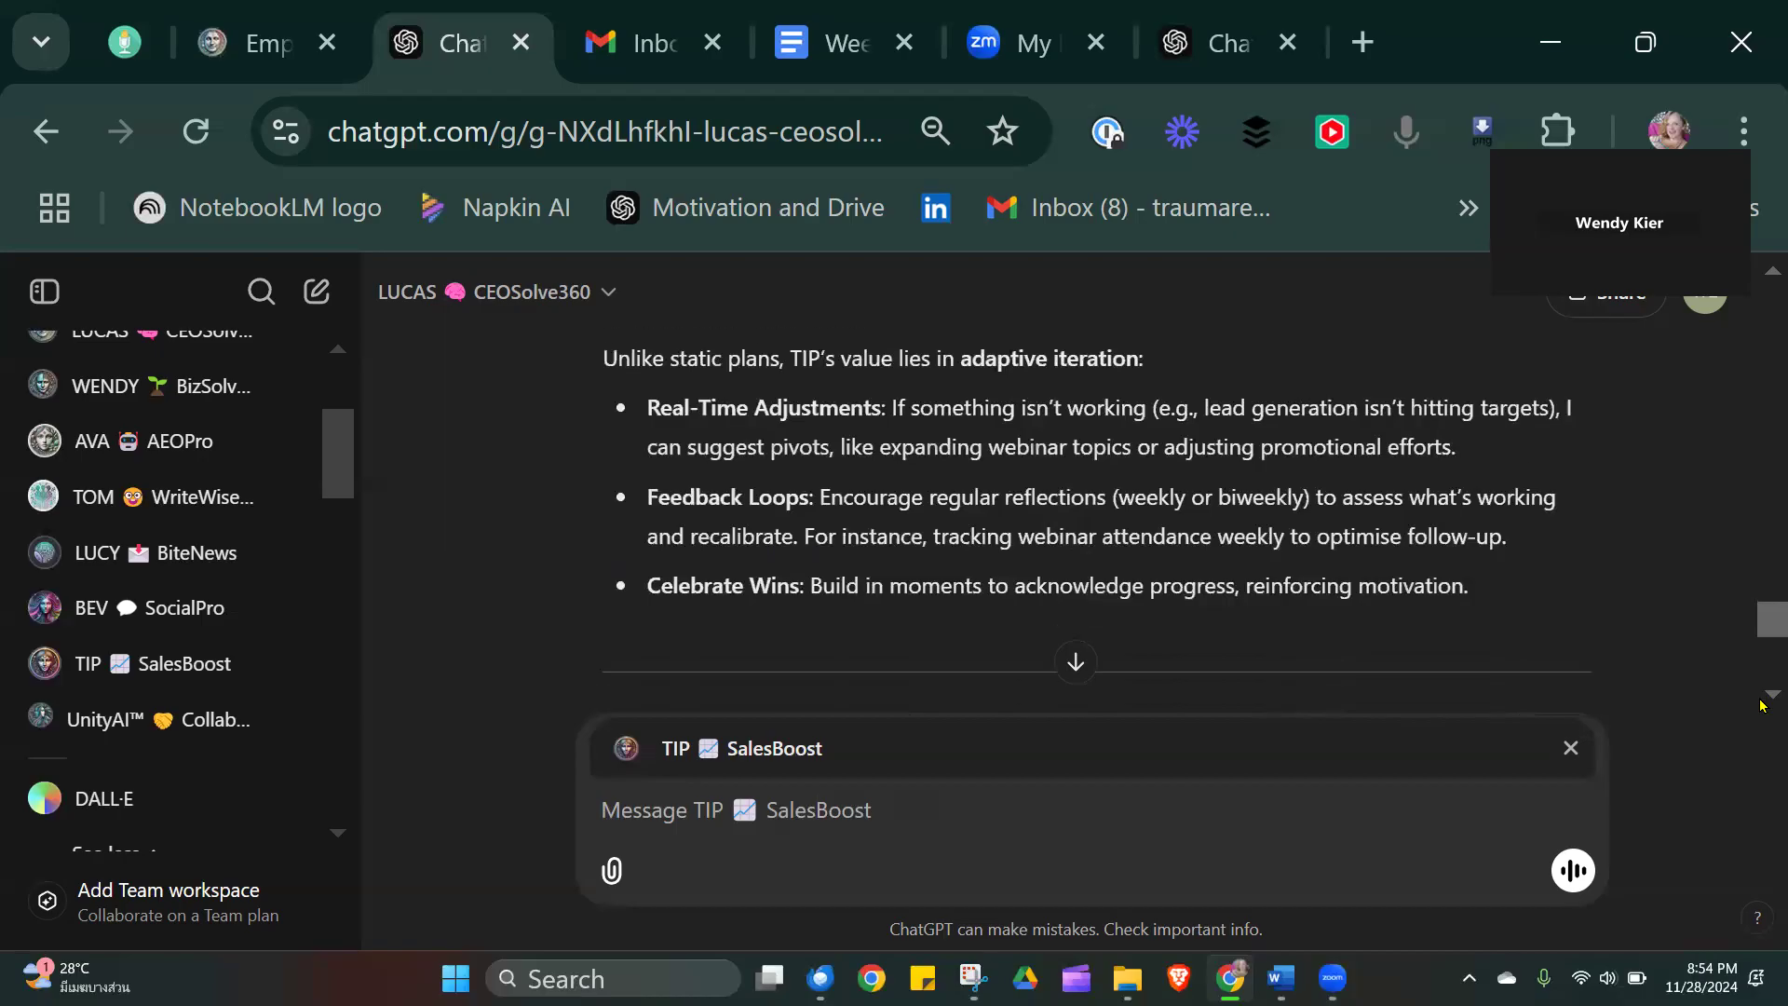
scroll(1760, 705, "down", 4)
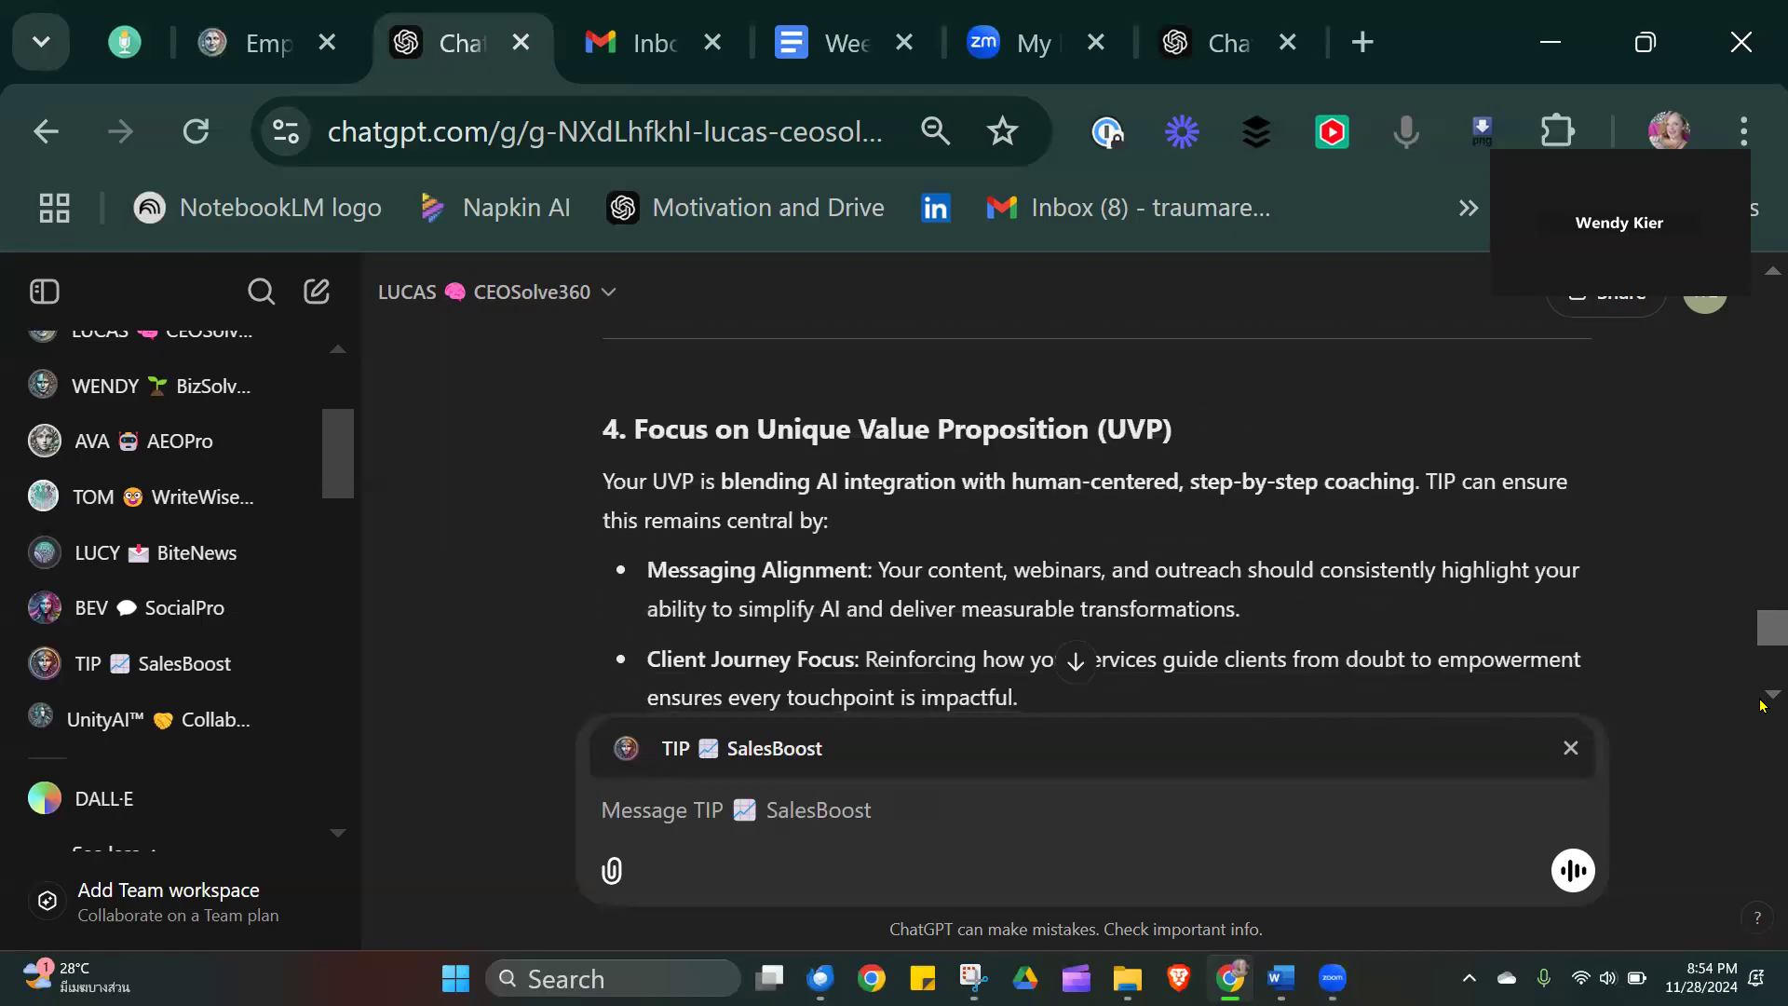
scroll(1760, 704, "down", 4)
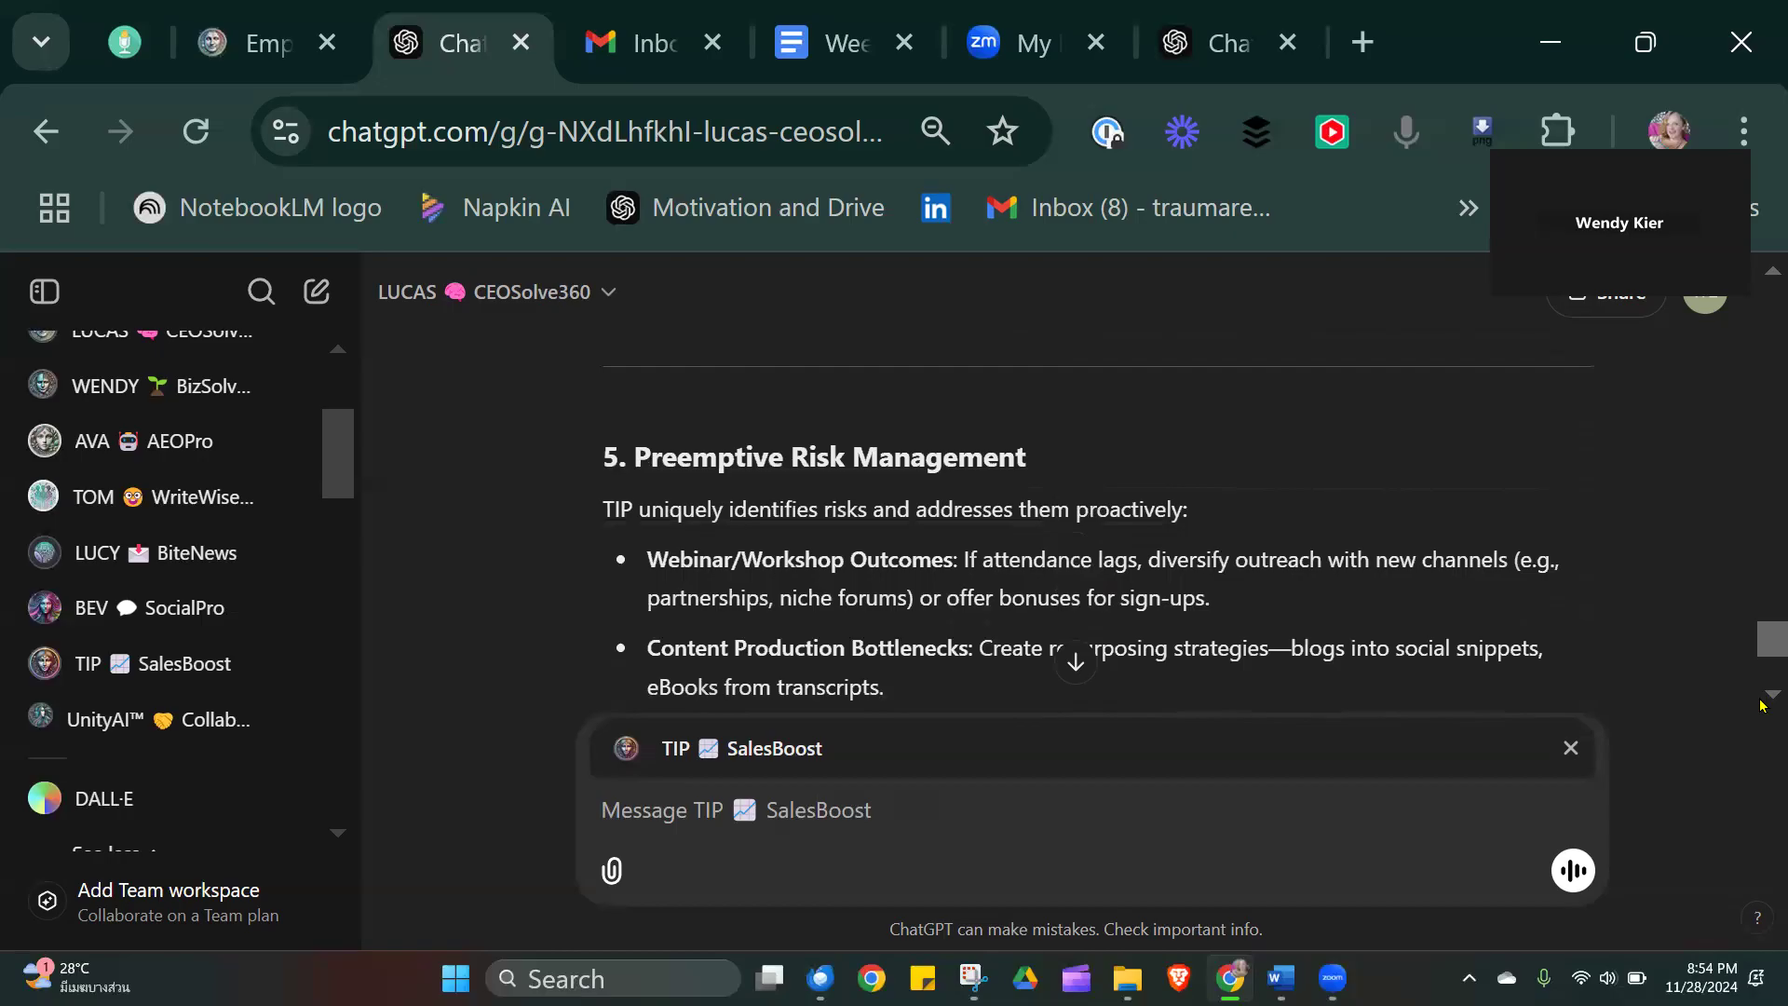
scroll(1760, 705, "down", 6)
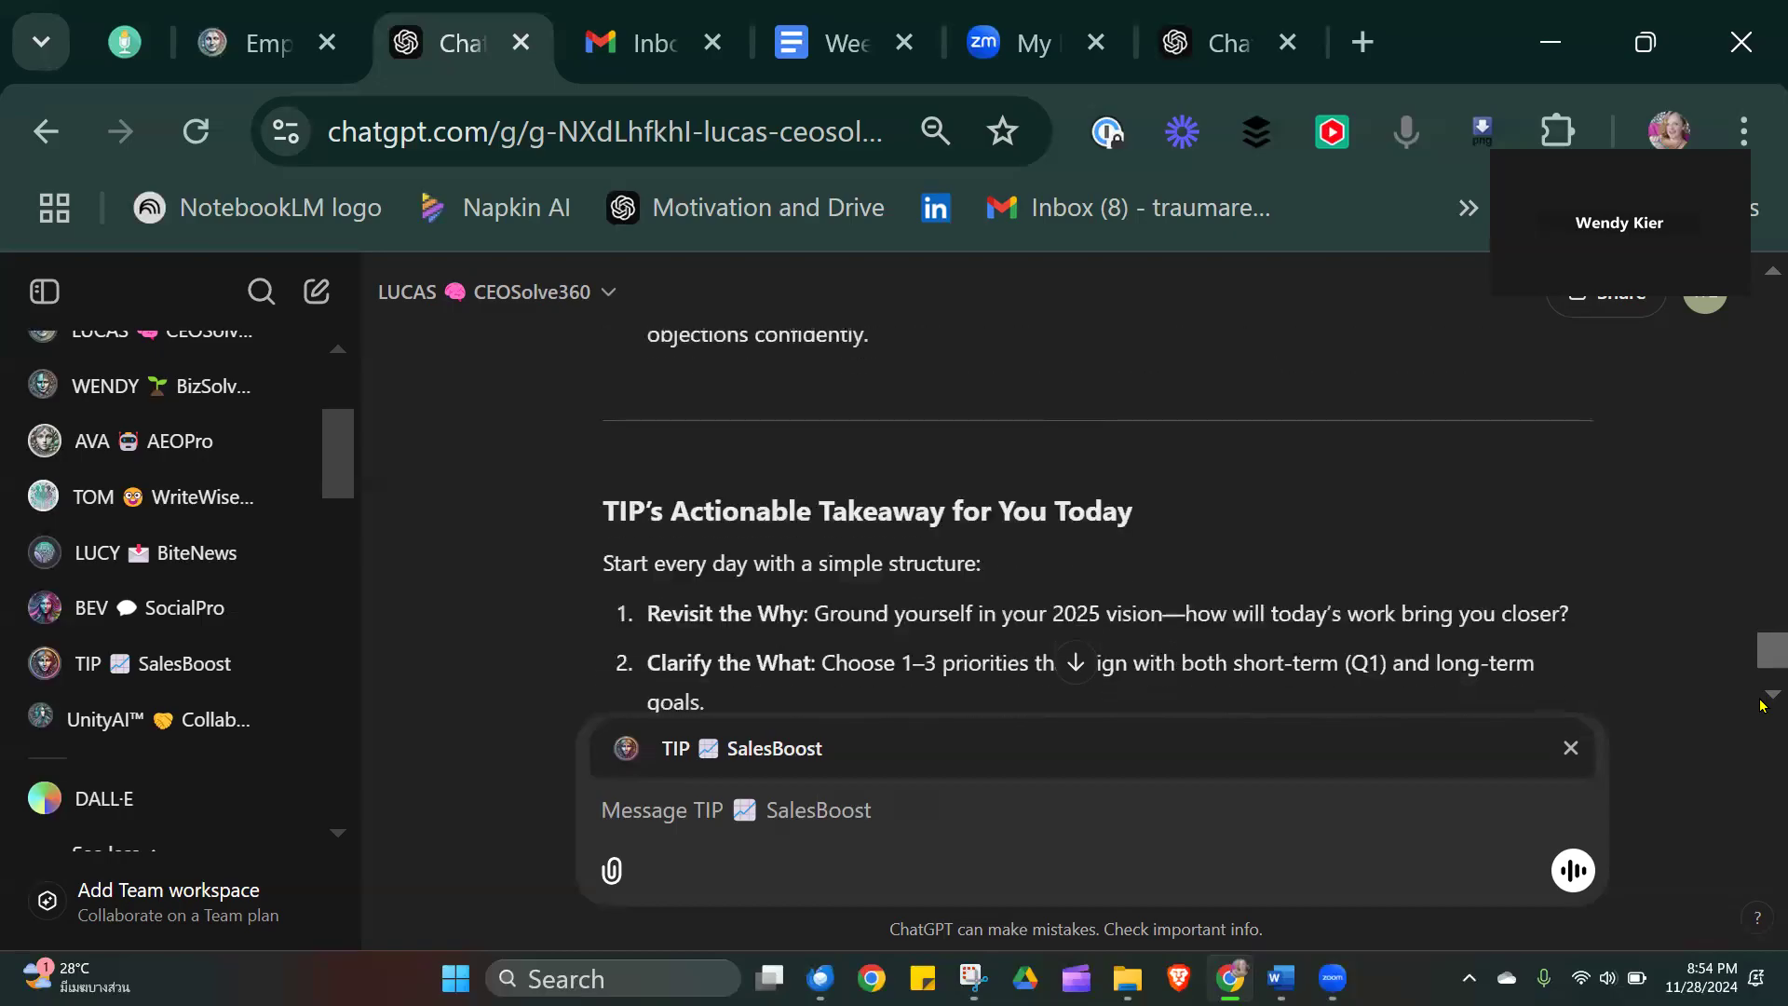
scroll(1760, 705, "down", 1)
scroll(1760, 705, "down", 1)
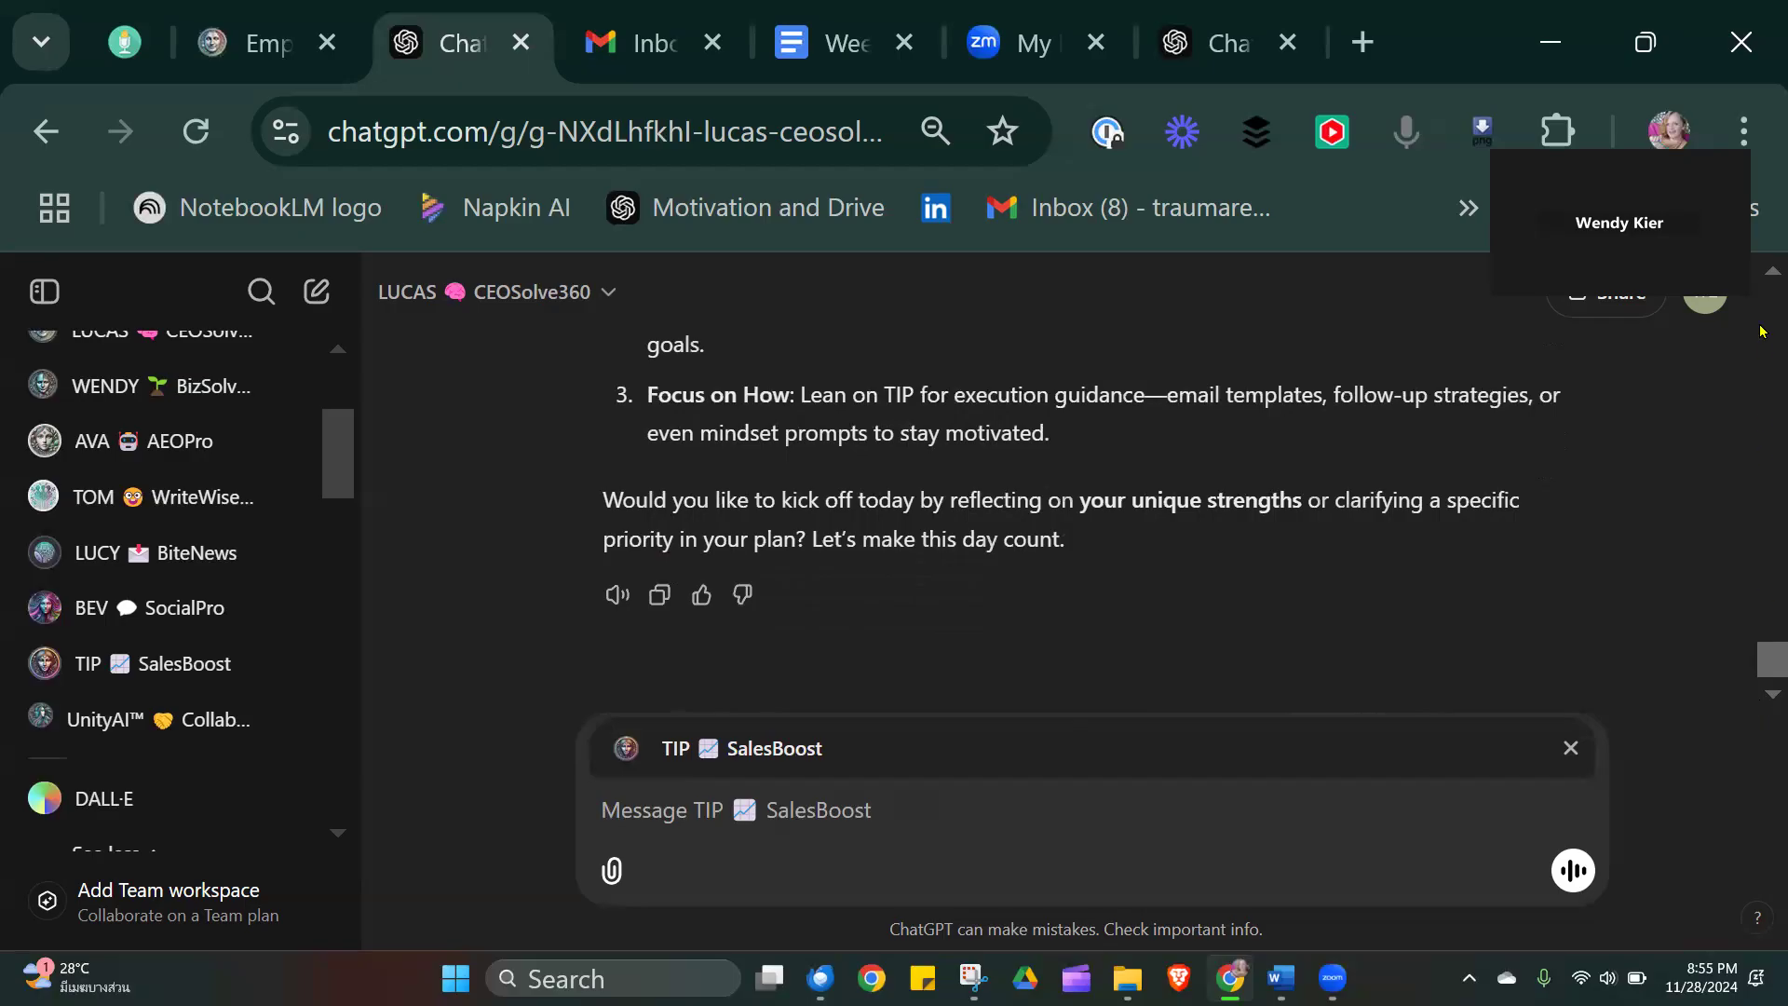
scroll(1745, 295, "up", 5)
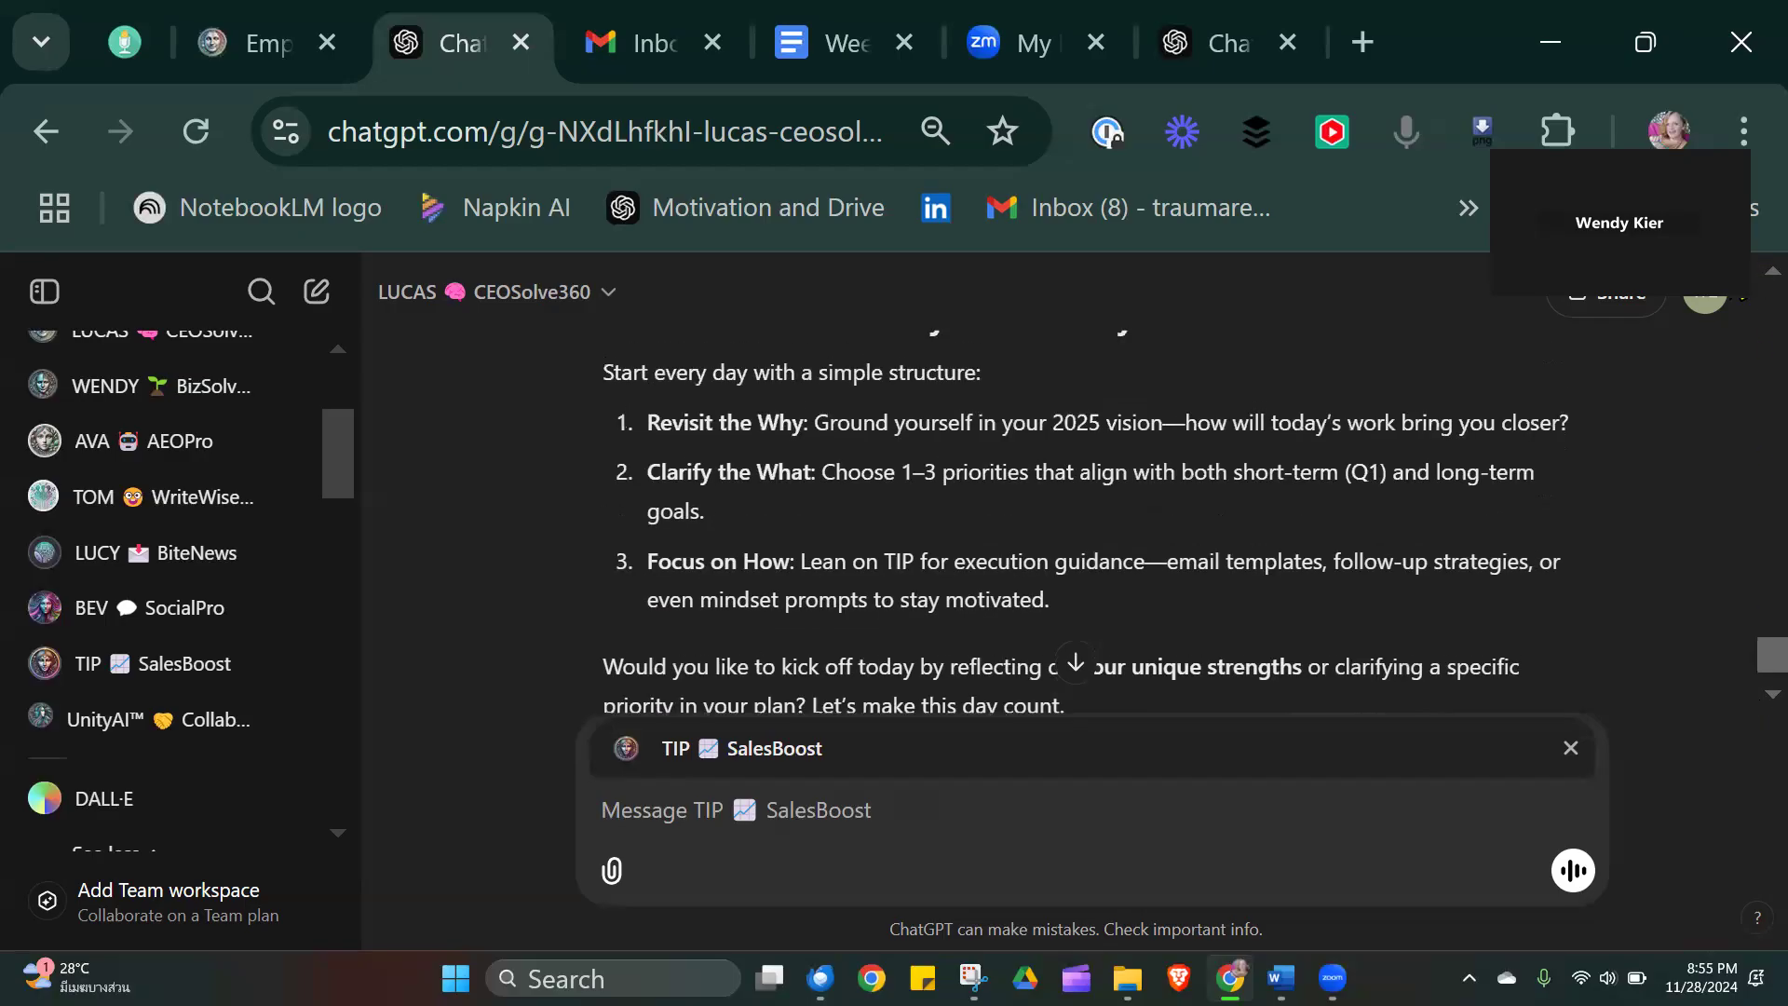
scroll(1096, 529, "up", 8)
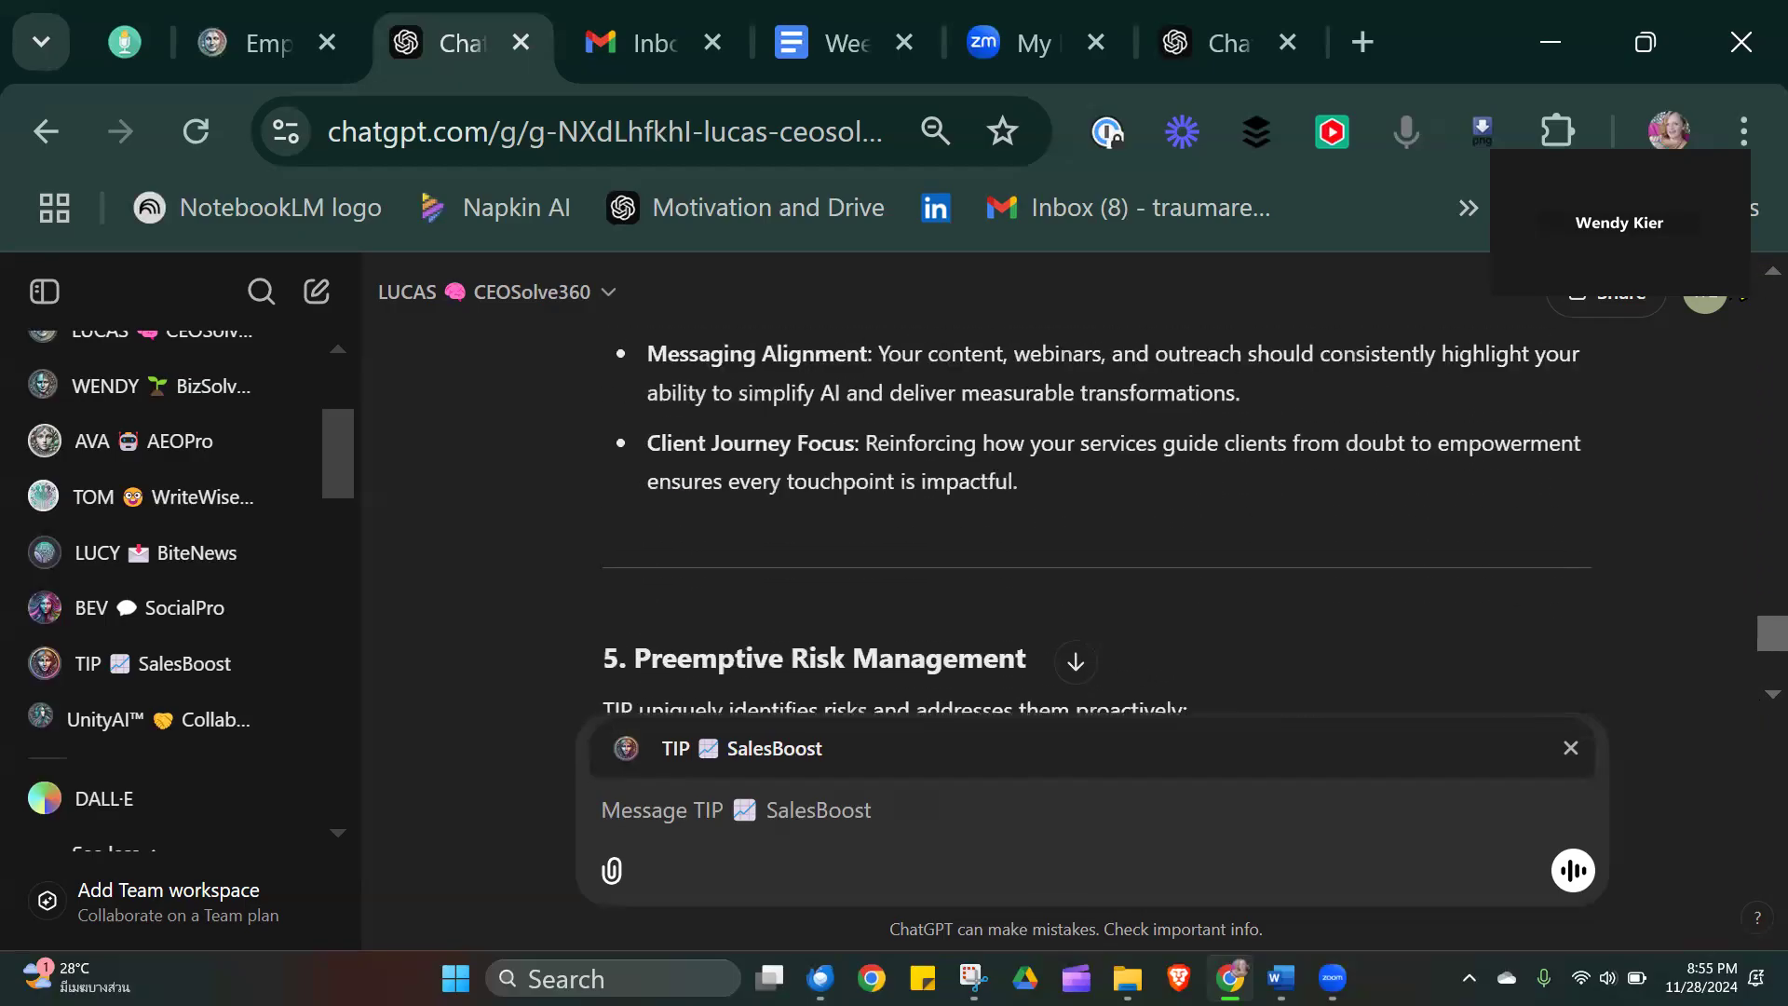
scroll(1096, 528, "up", 5)
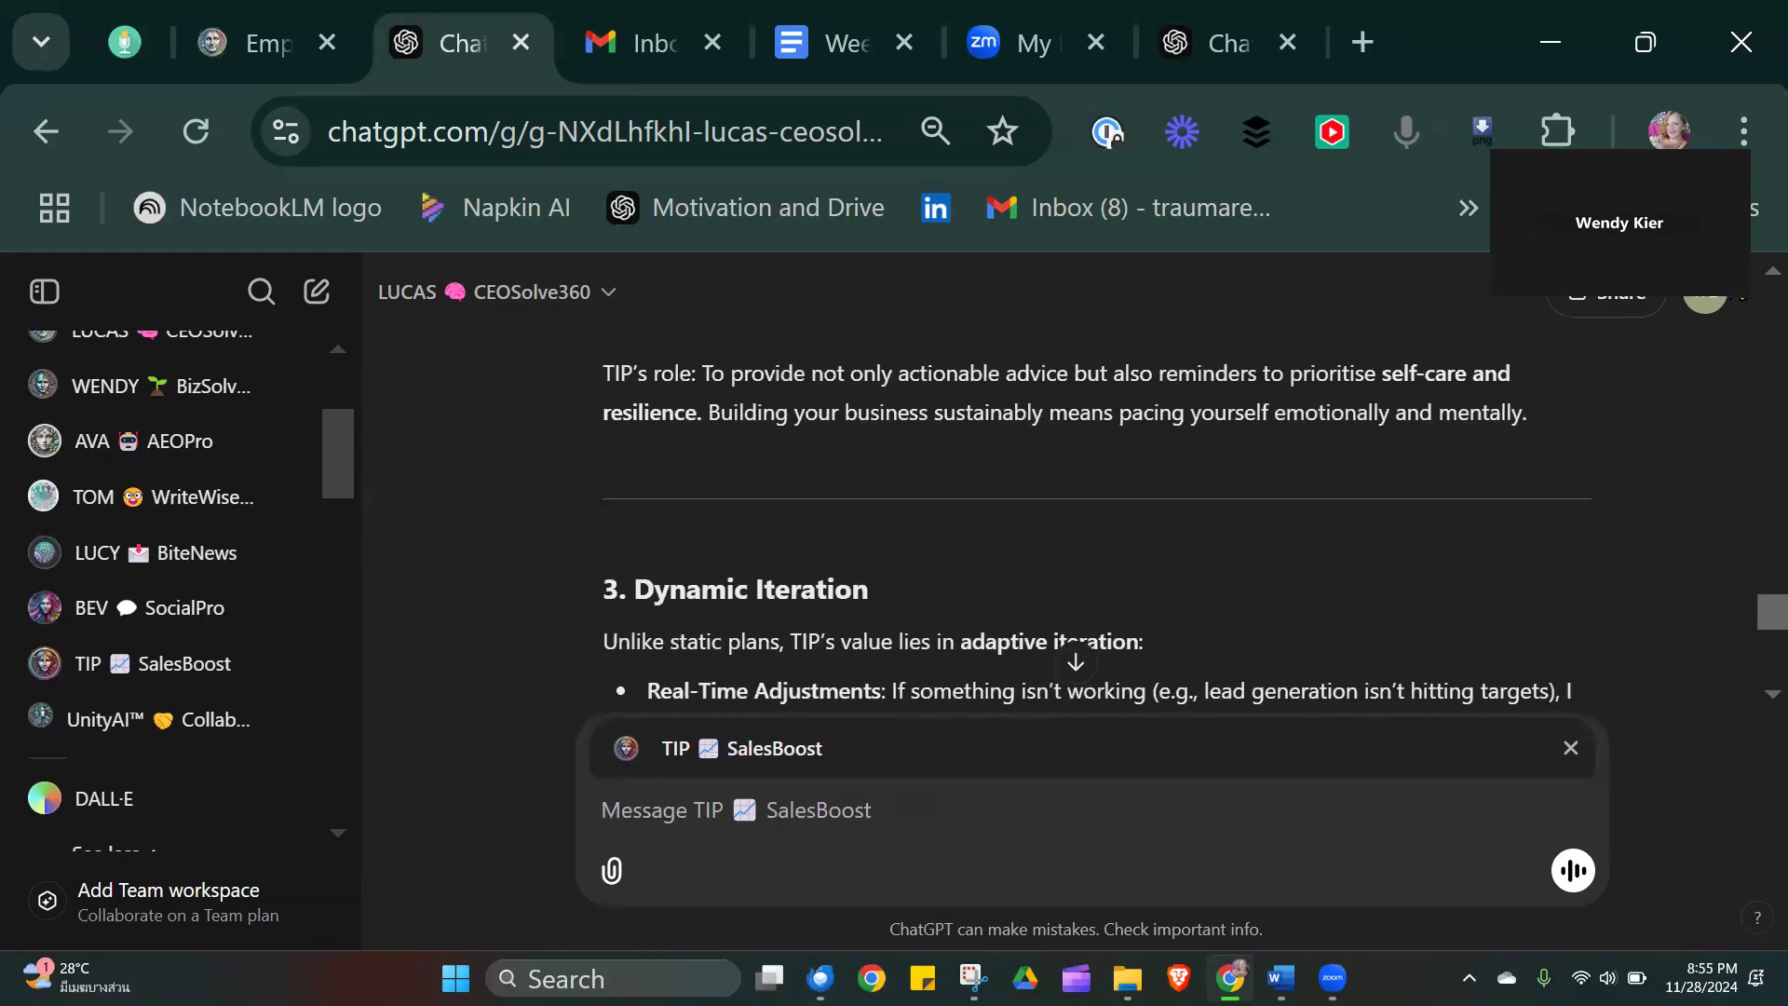
Look back through the TIP reply and the Lucas–Wendy gap review to the end of the LUCAS answer above the gap request.
scroll(1096, 528, "up", 10)
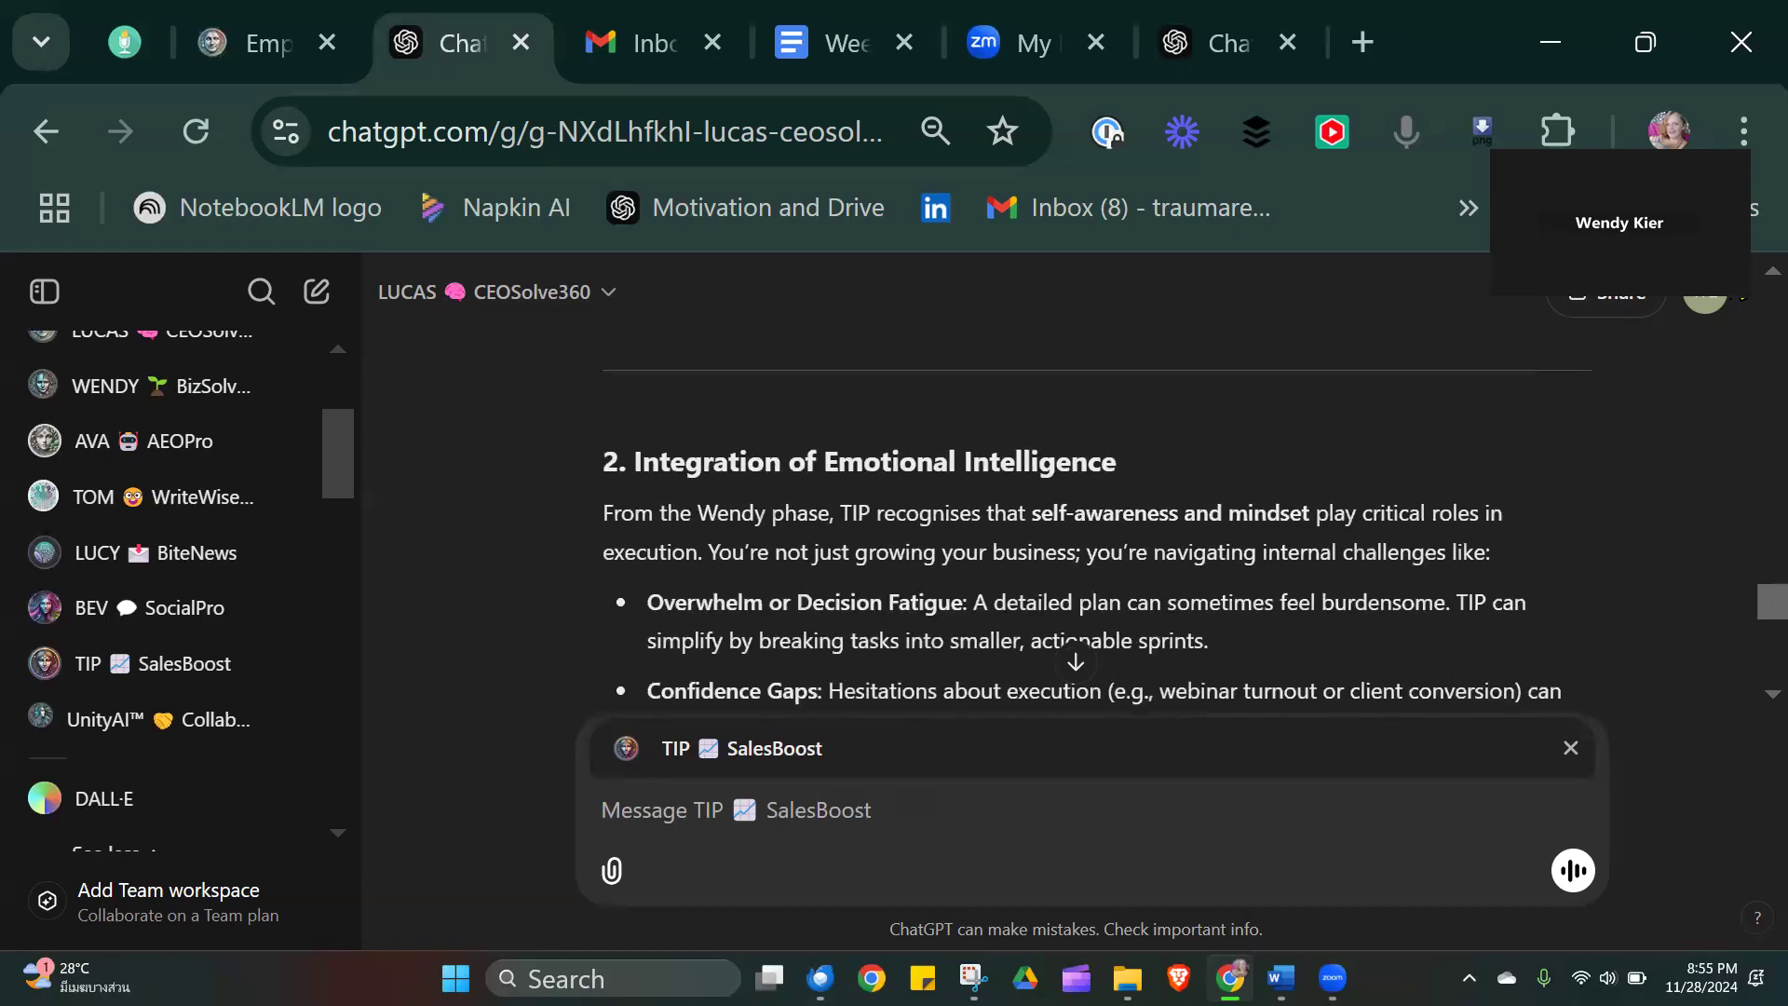
scroll(1096, 529, "up", 10)
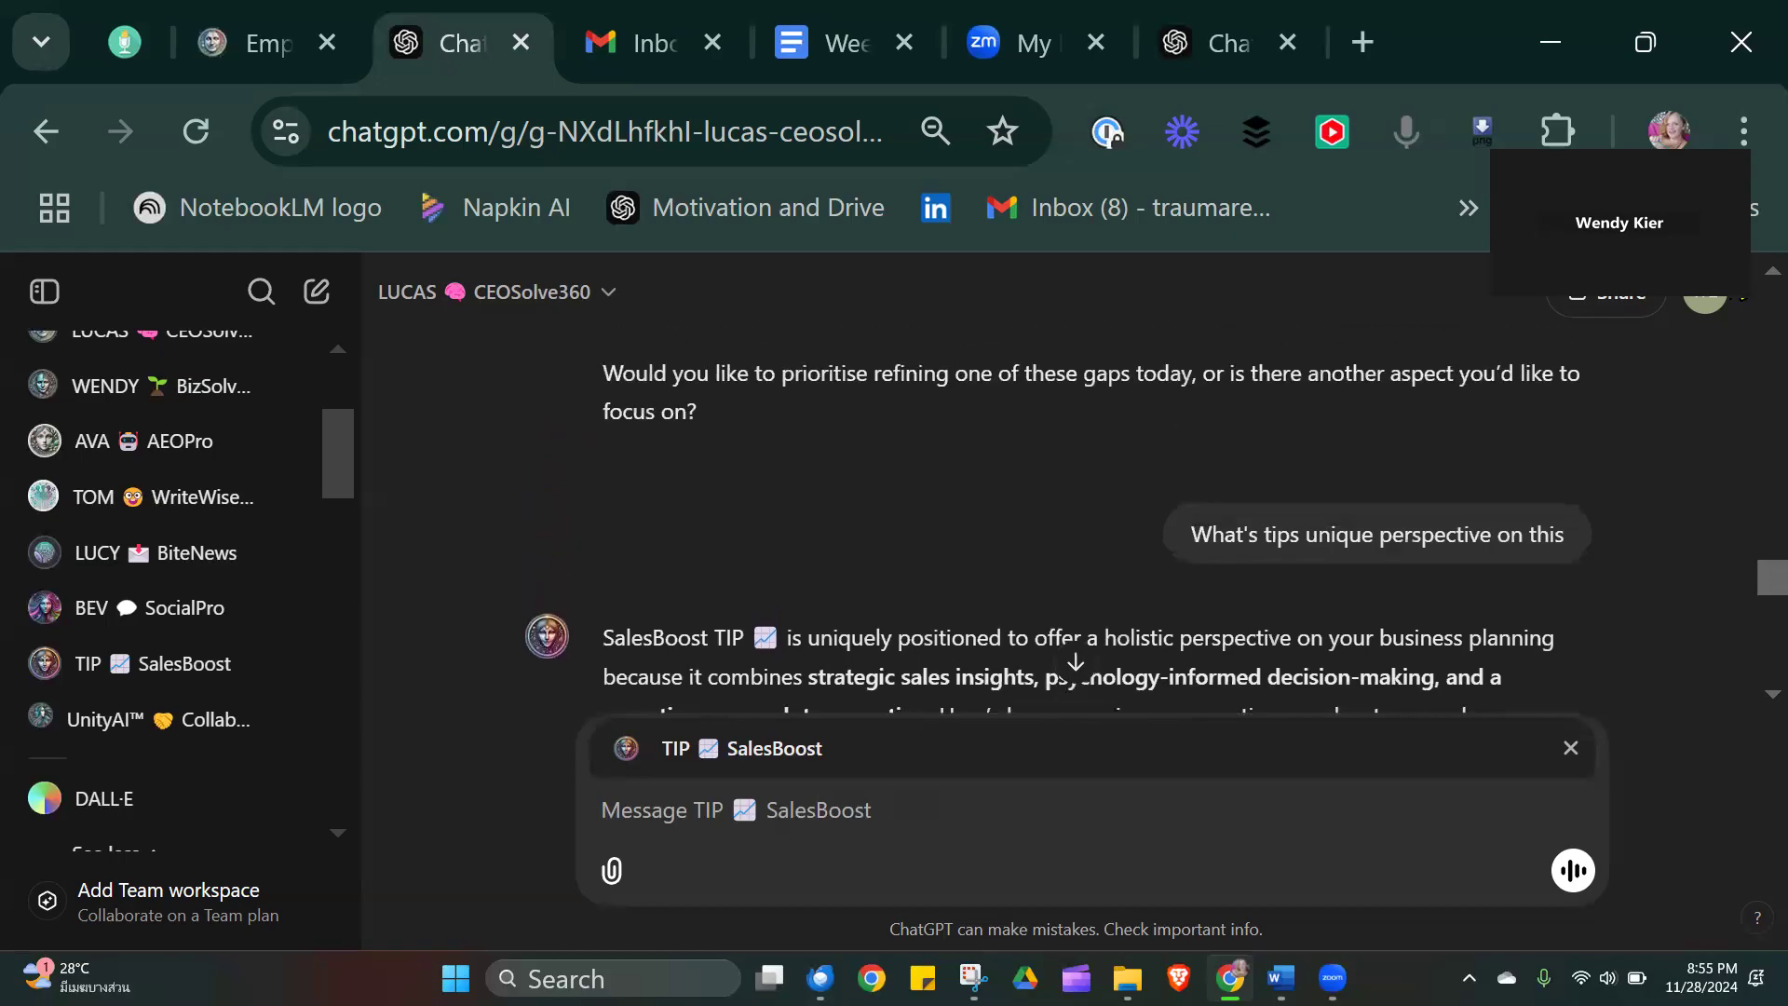
scroll(1096, 529, "up", 10)
scroll(1096, 529, "up", 2)
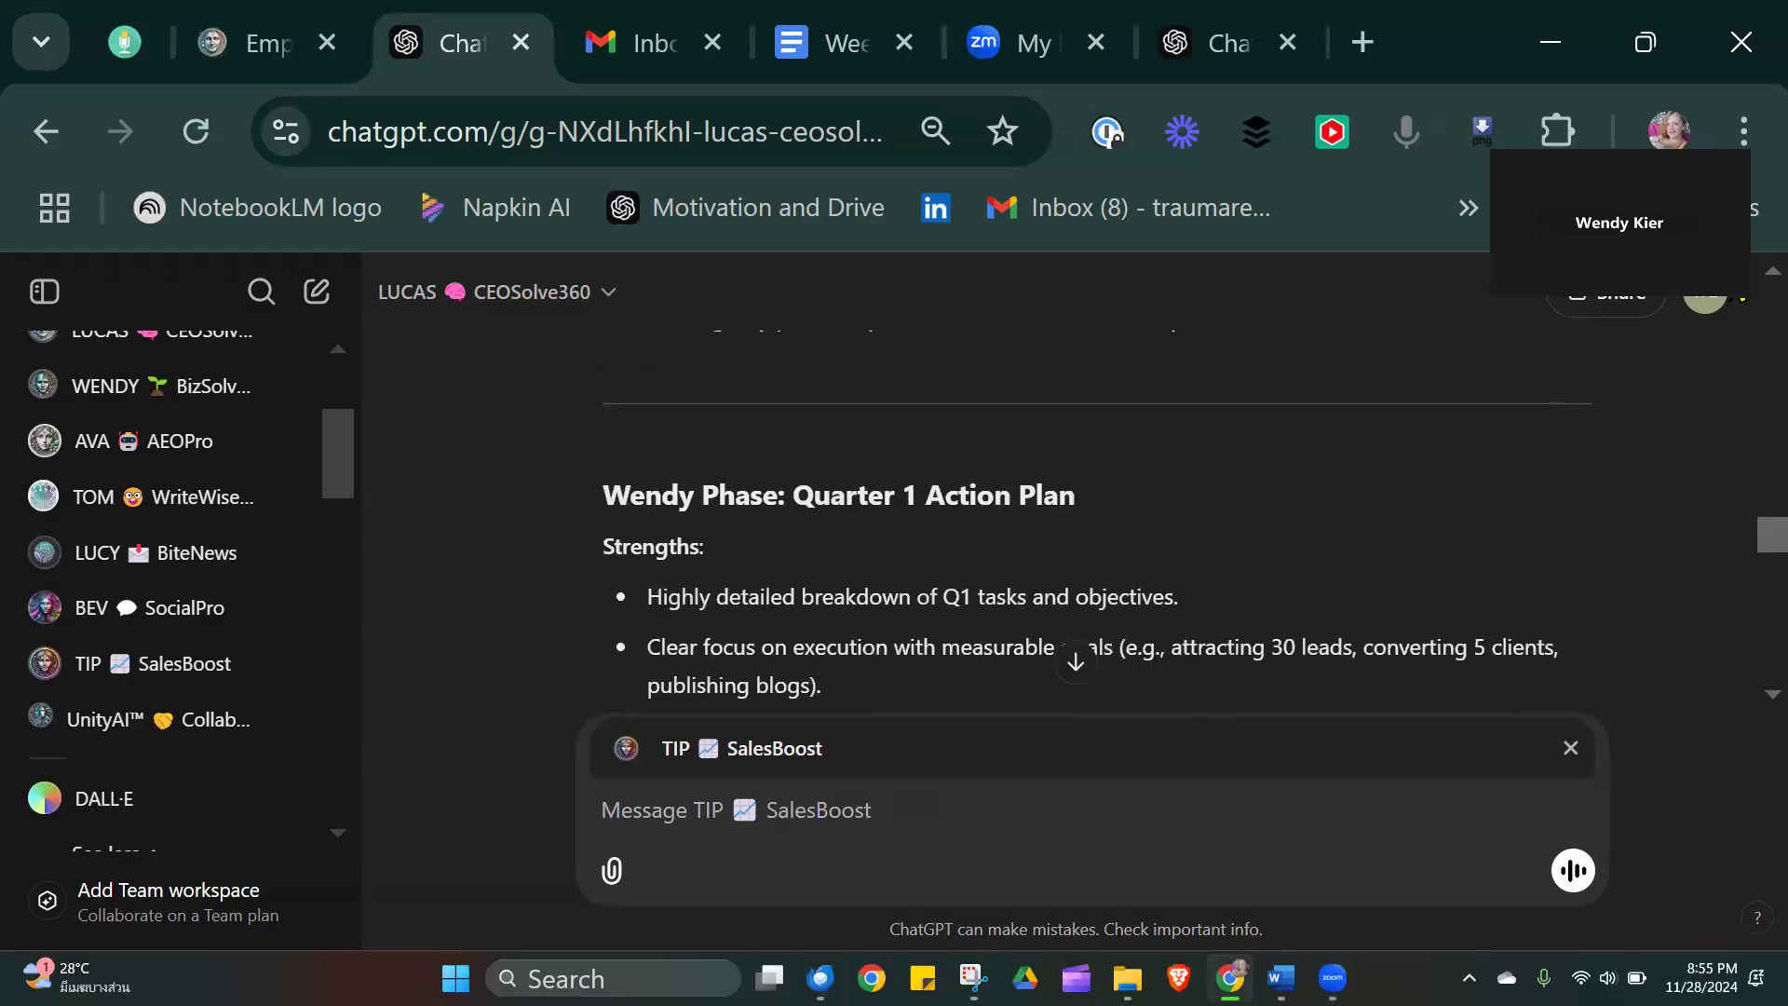
scroll(1096, 529, "up", 6)
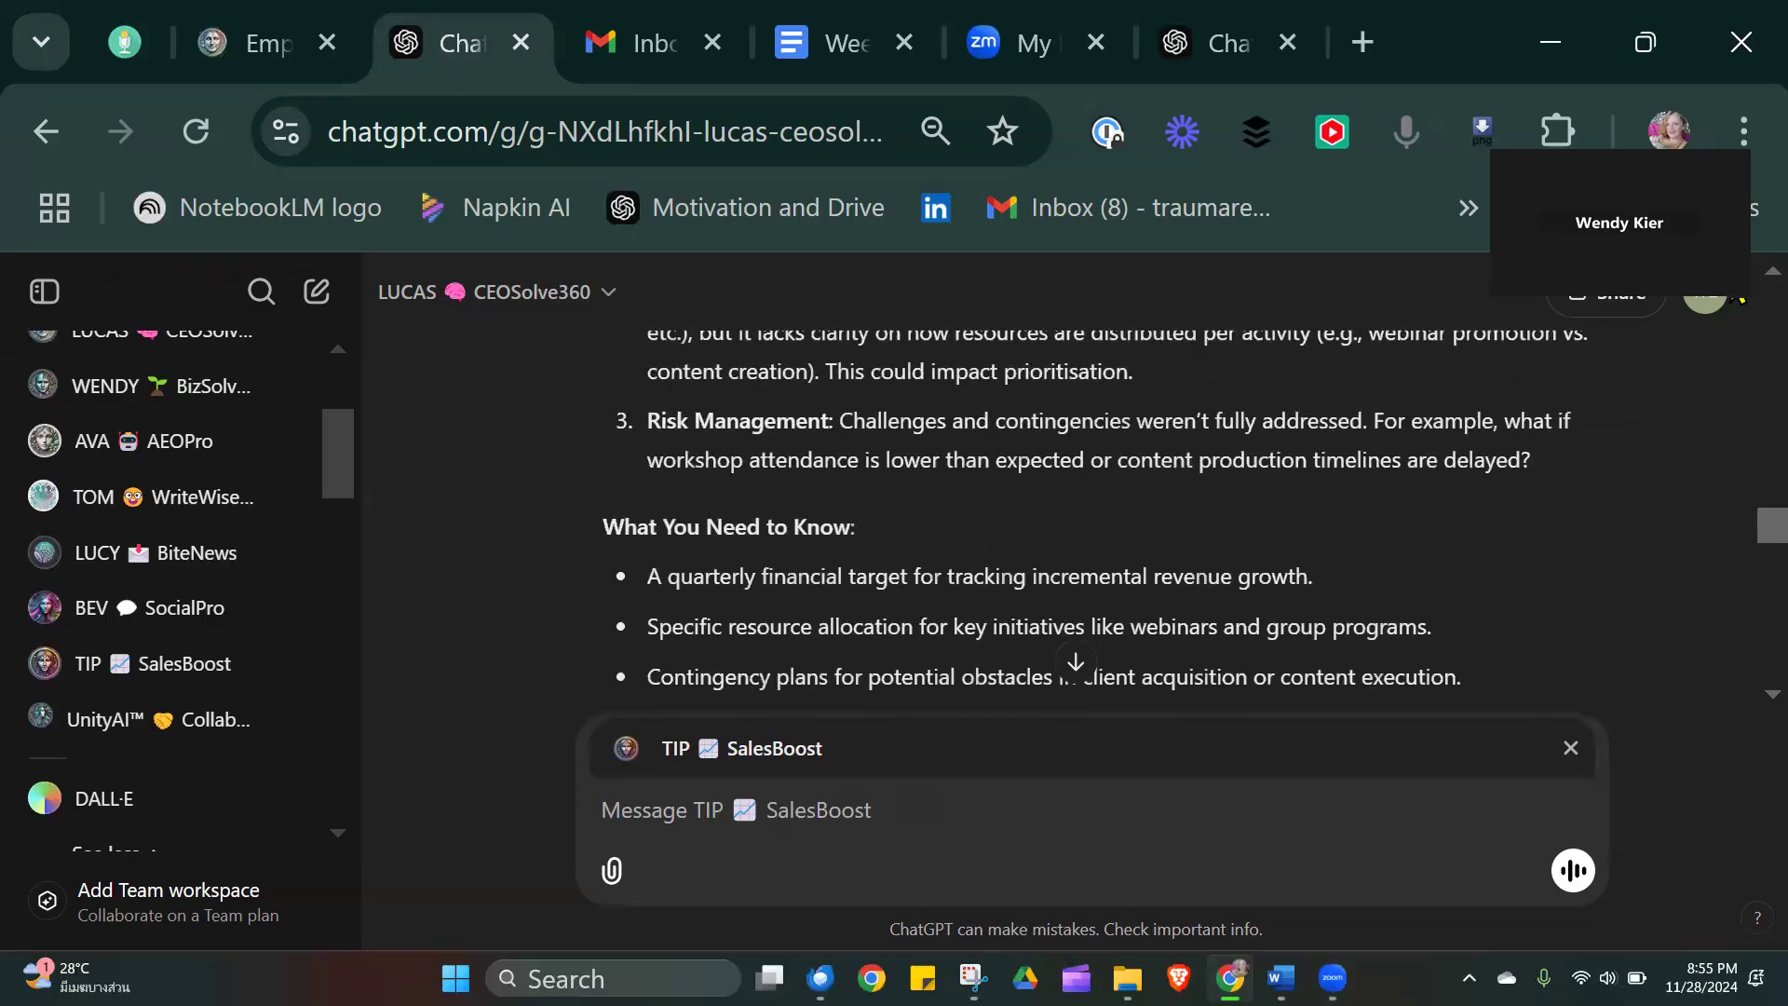
scroll(1095, 529, "up", 8)
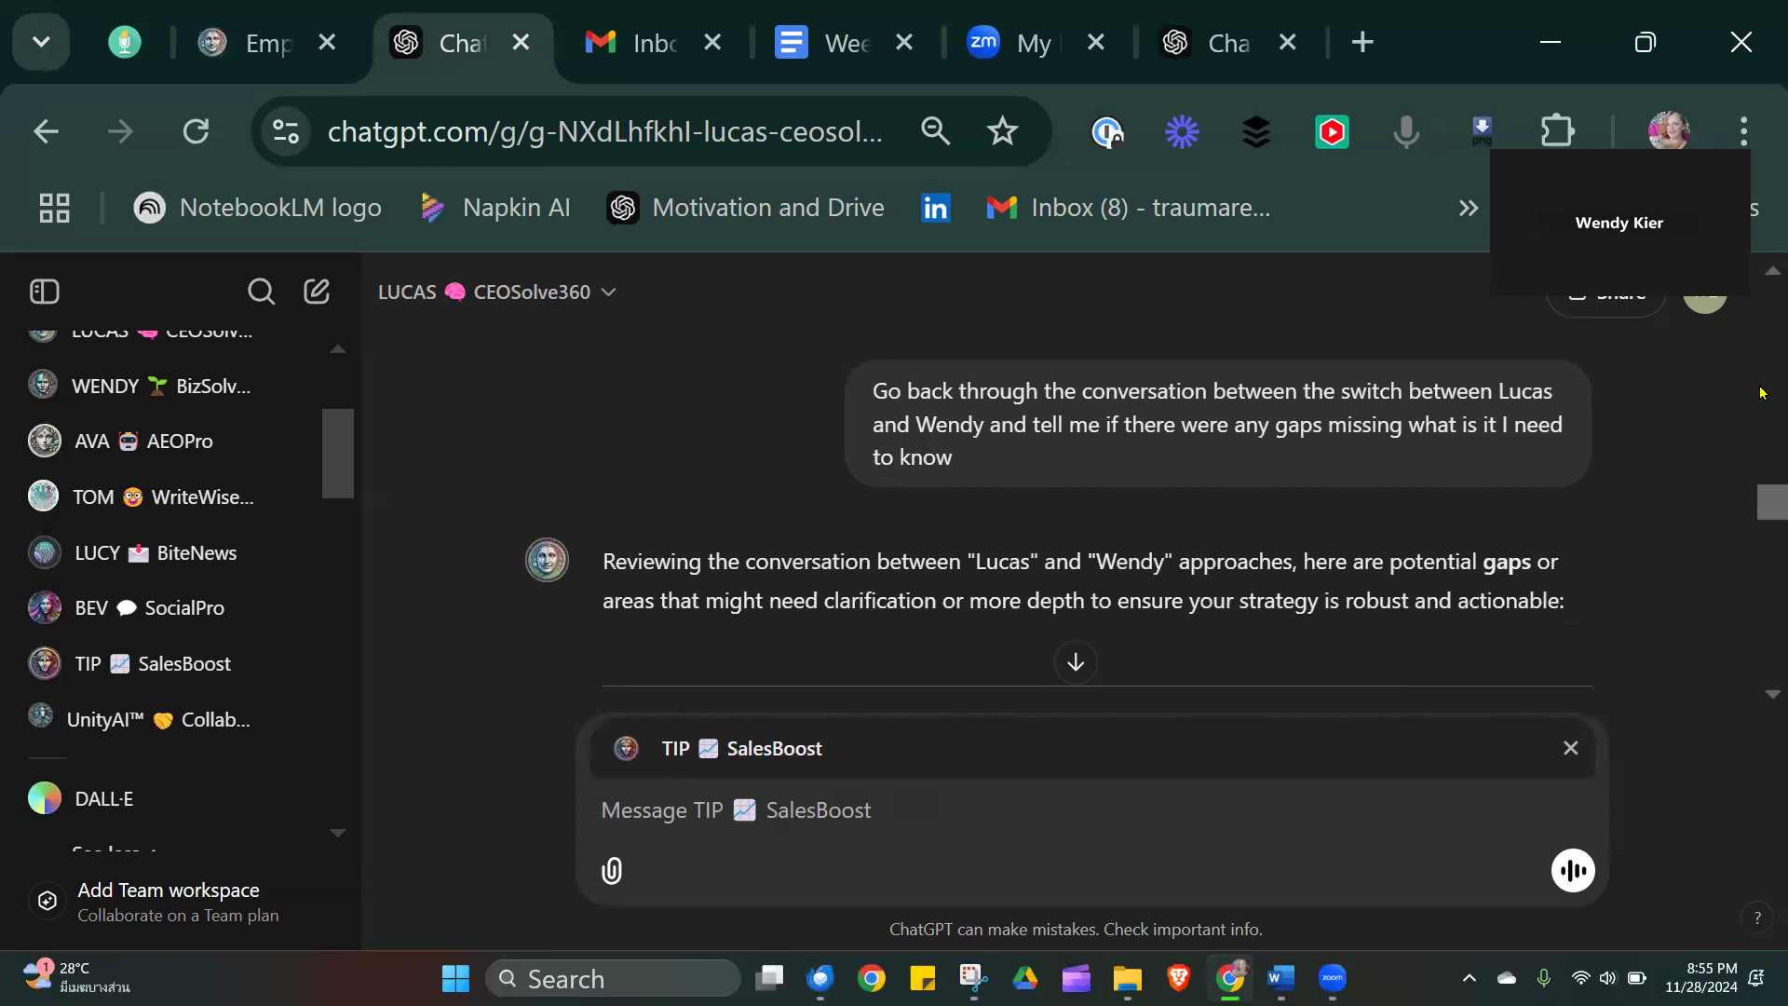
mouse_move(1763, 508)
left_mouse_down()
mouse_move(1762, 445)
mouse_move(1761, 497)
left_mouse_up()
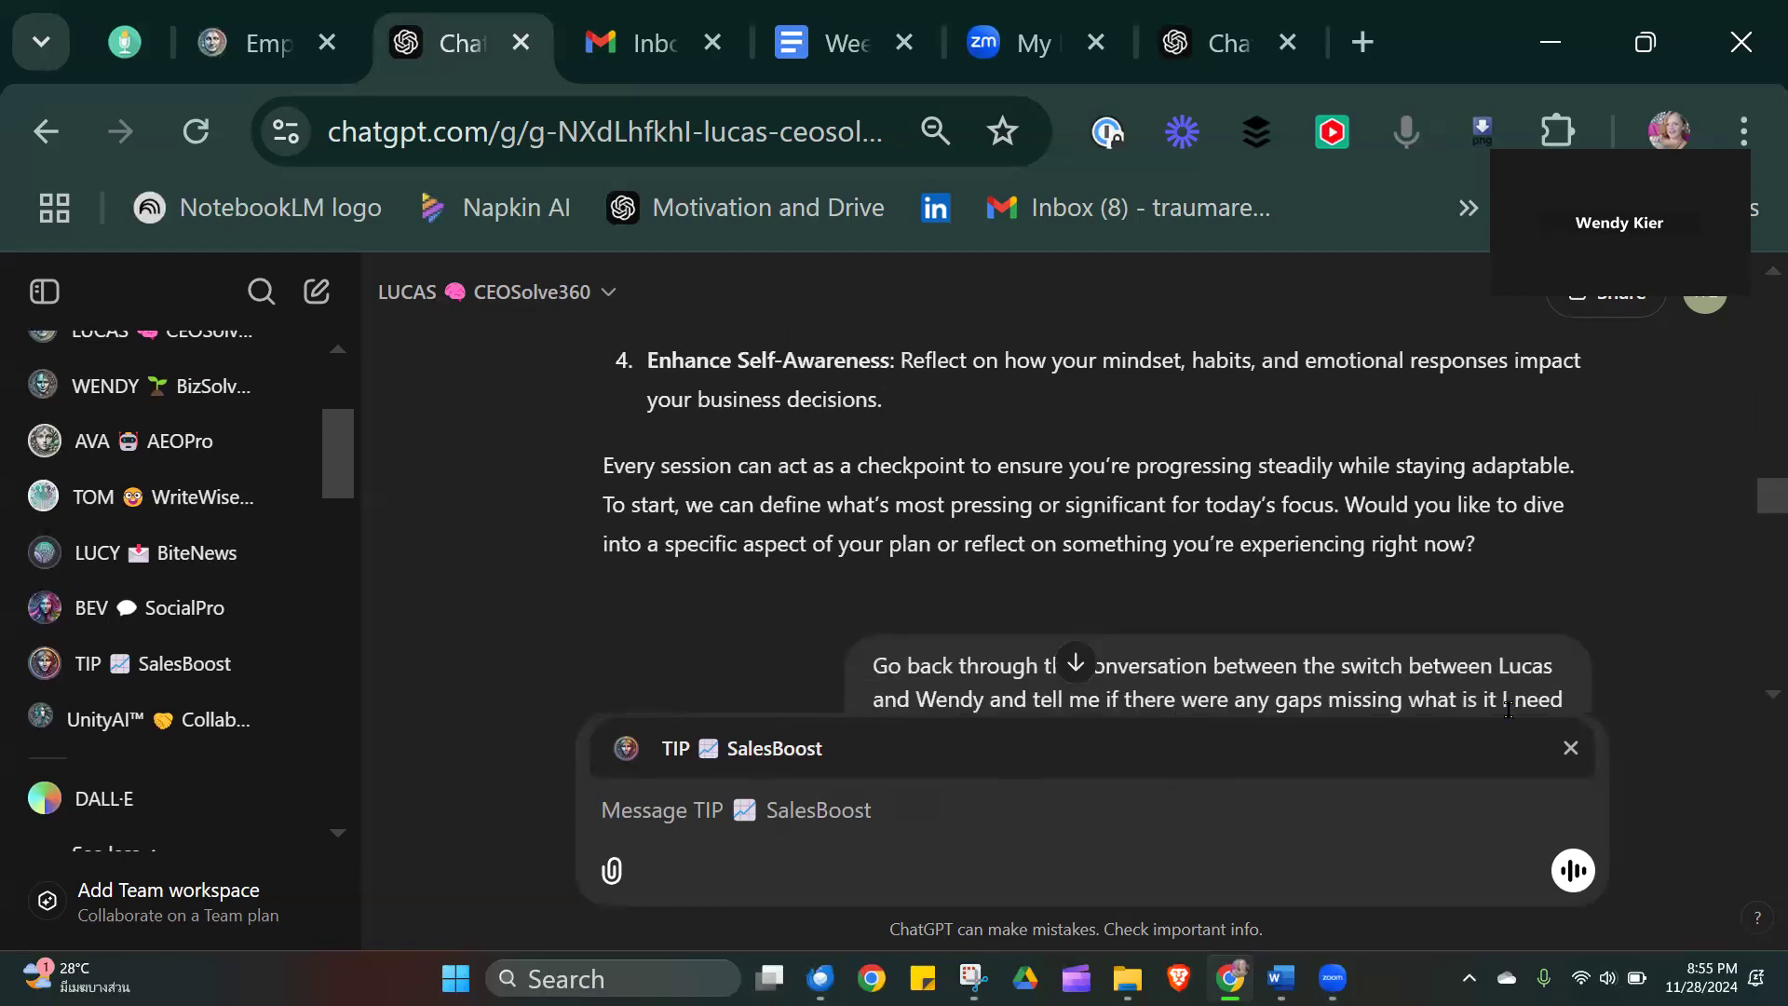
Remove the TIP SalesBoost mention from the message and send LUCAS the question "what other agents would give insight".
left_click(1570, 748)
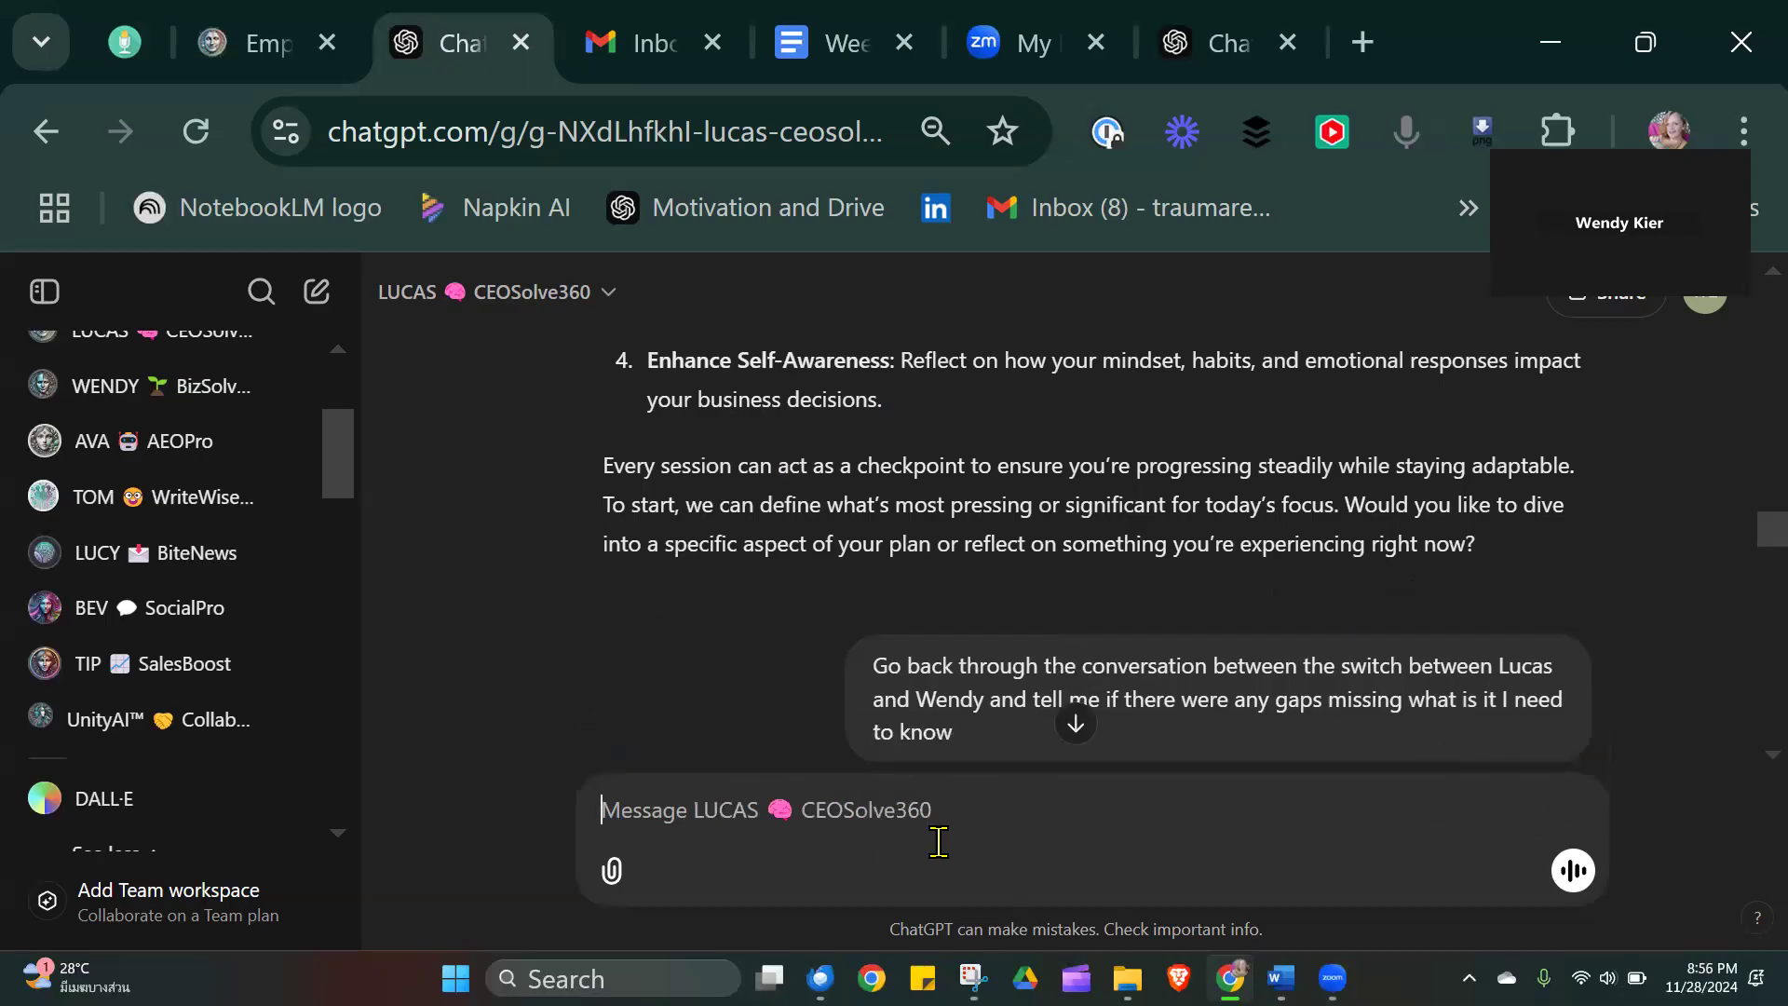
type("what o")
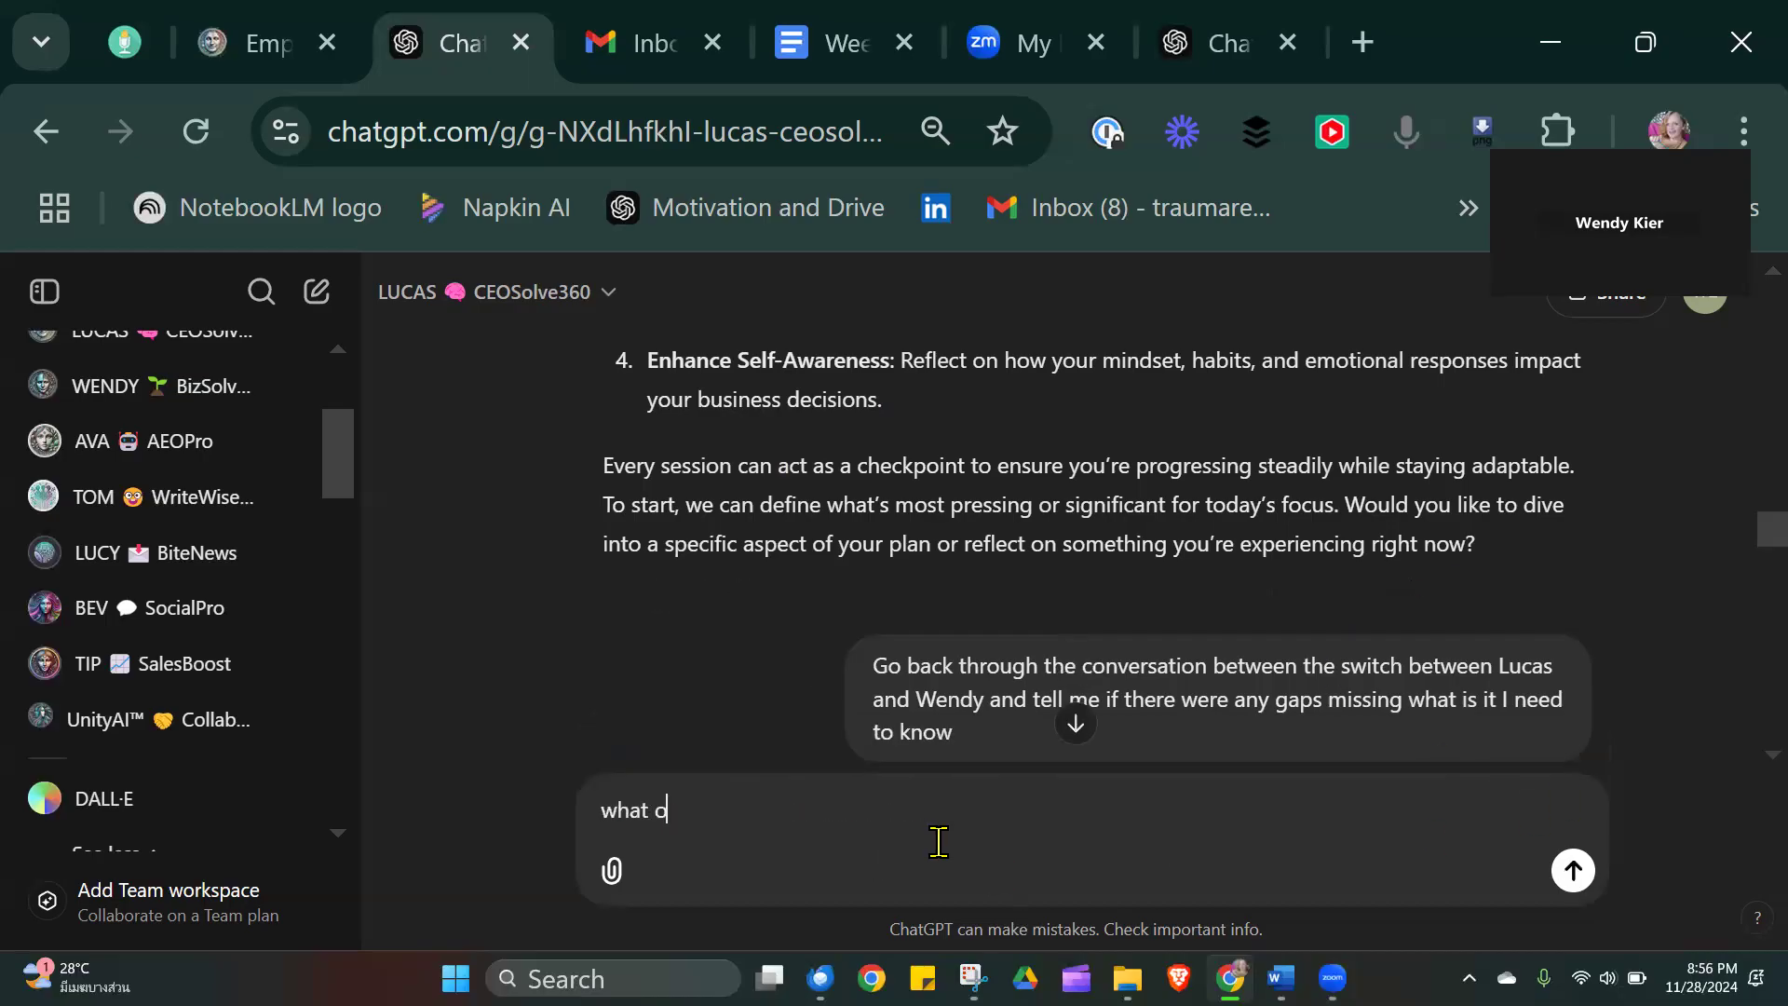
type("ther agents woul")
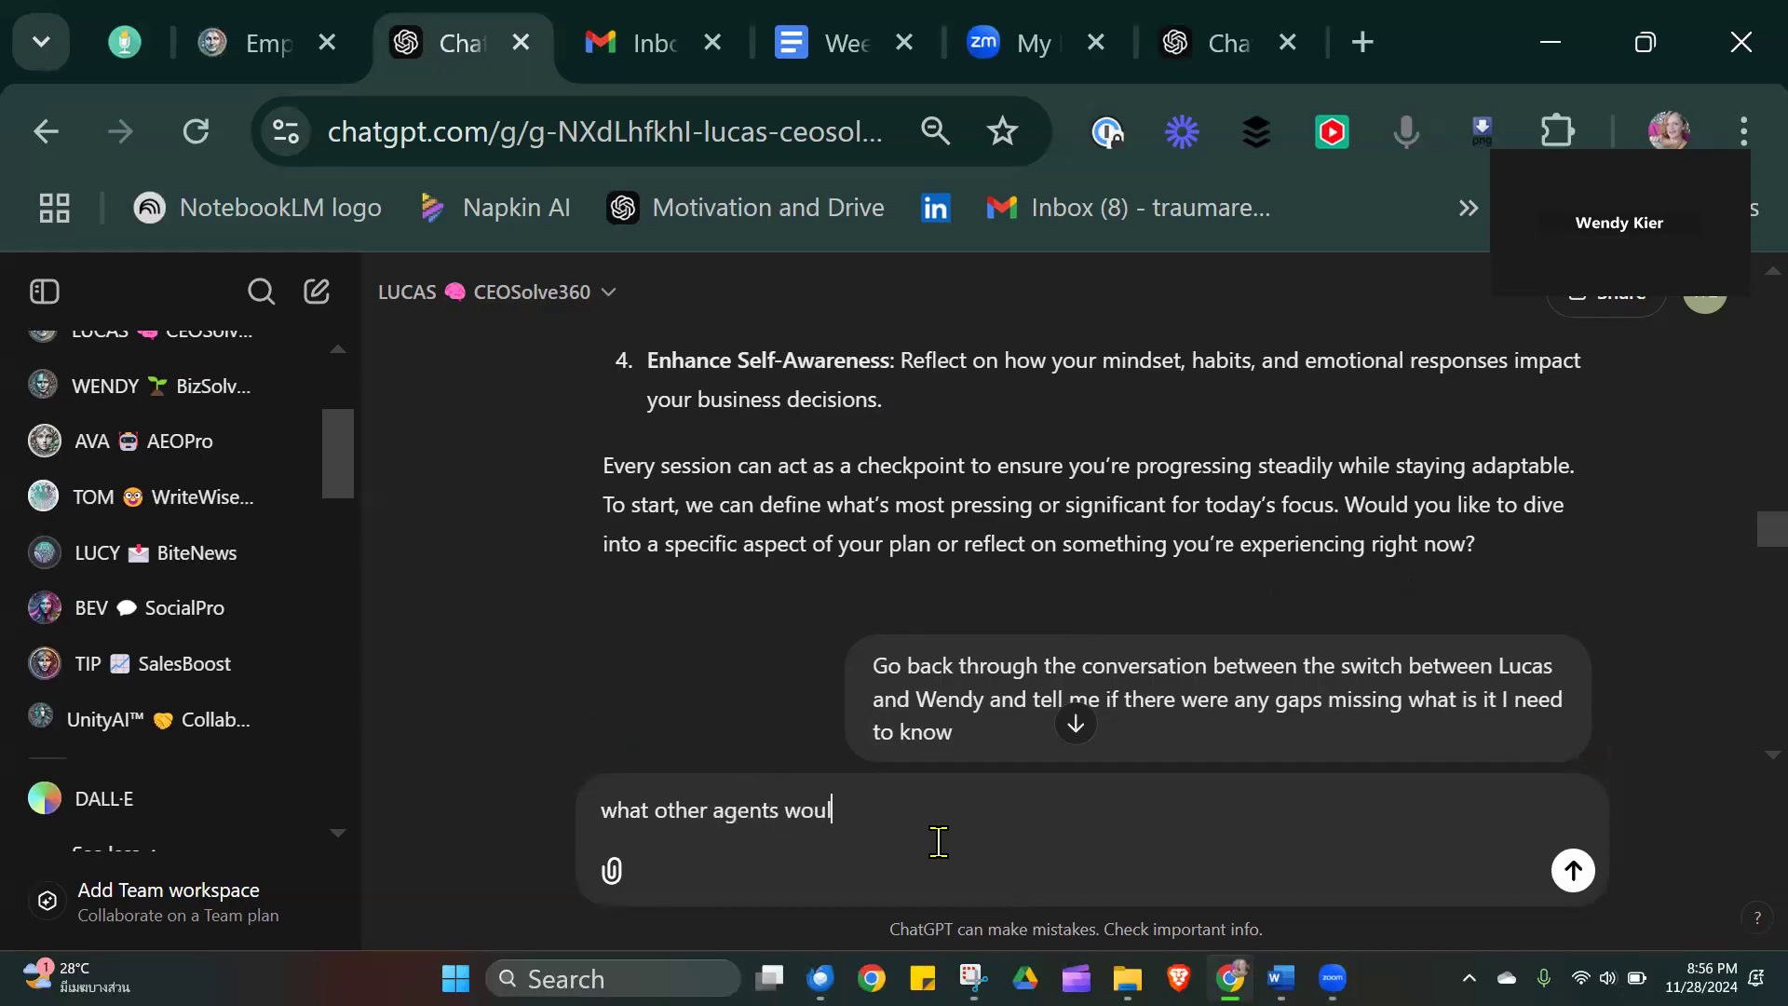
type("d give insight")
key("Return")
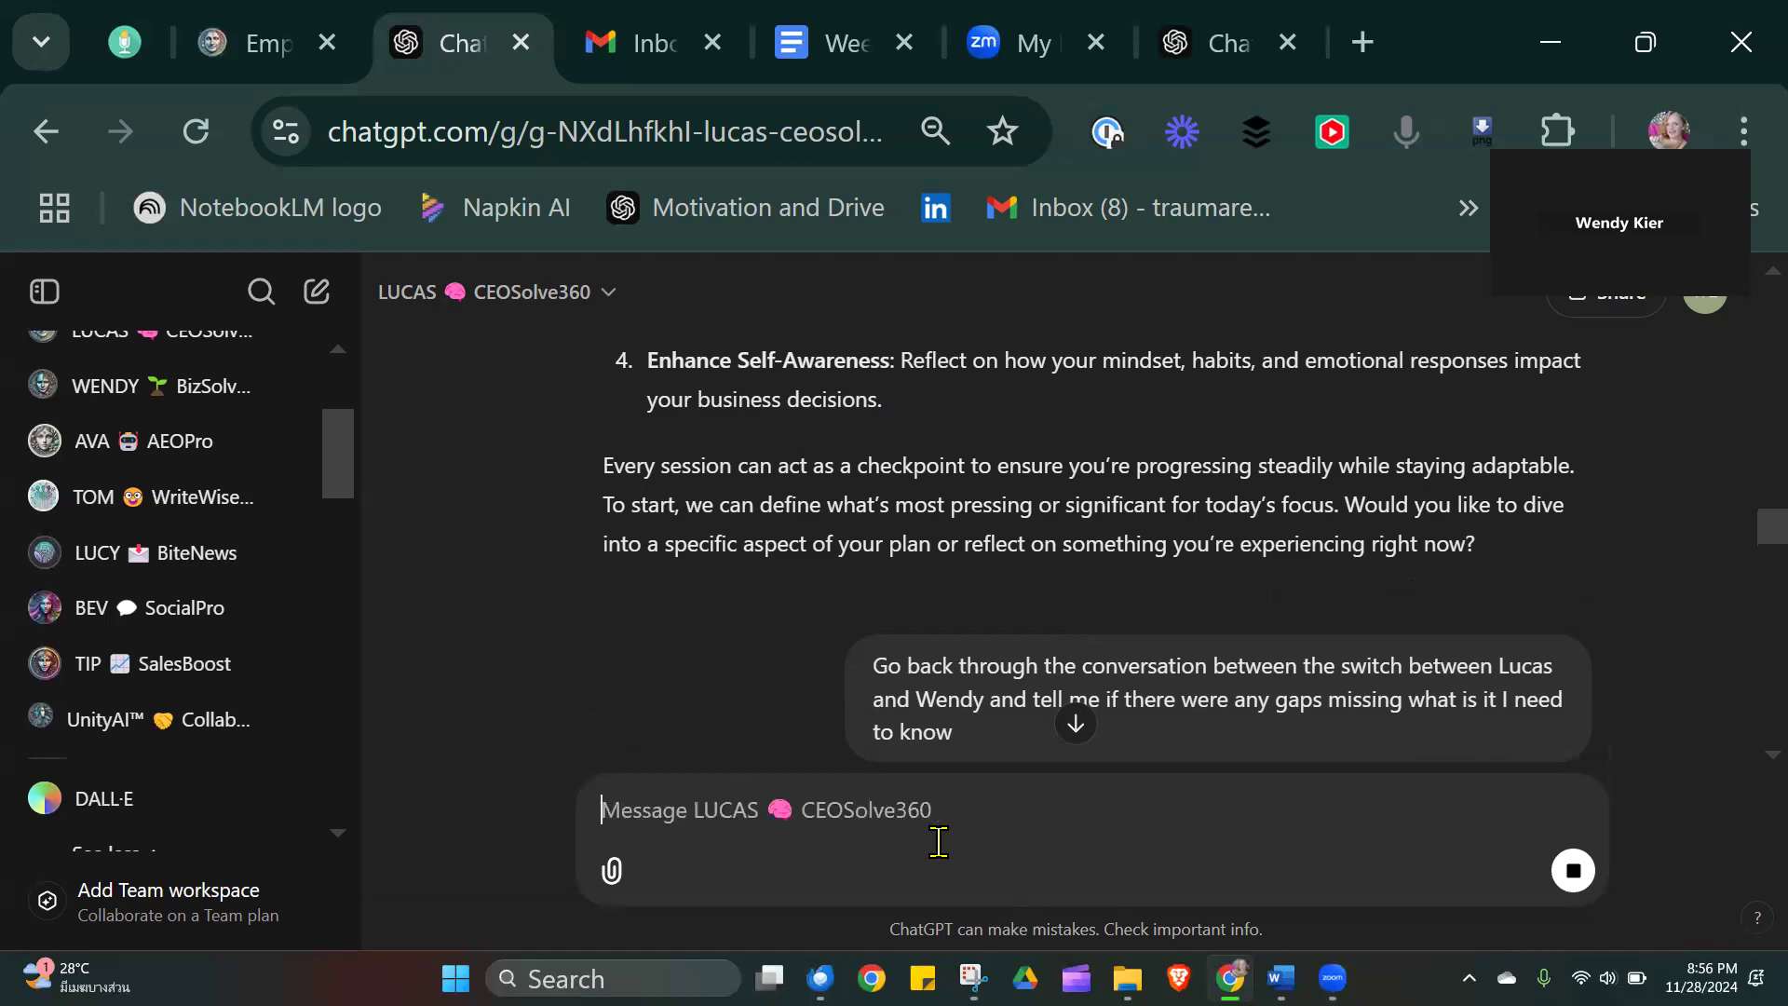
Skim the start of the LUCAS reply about other agents and stop its generation.
left_click(1078, 724)
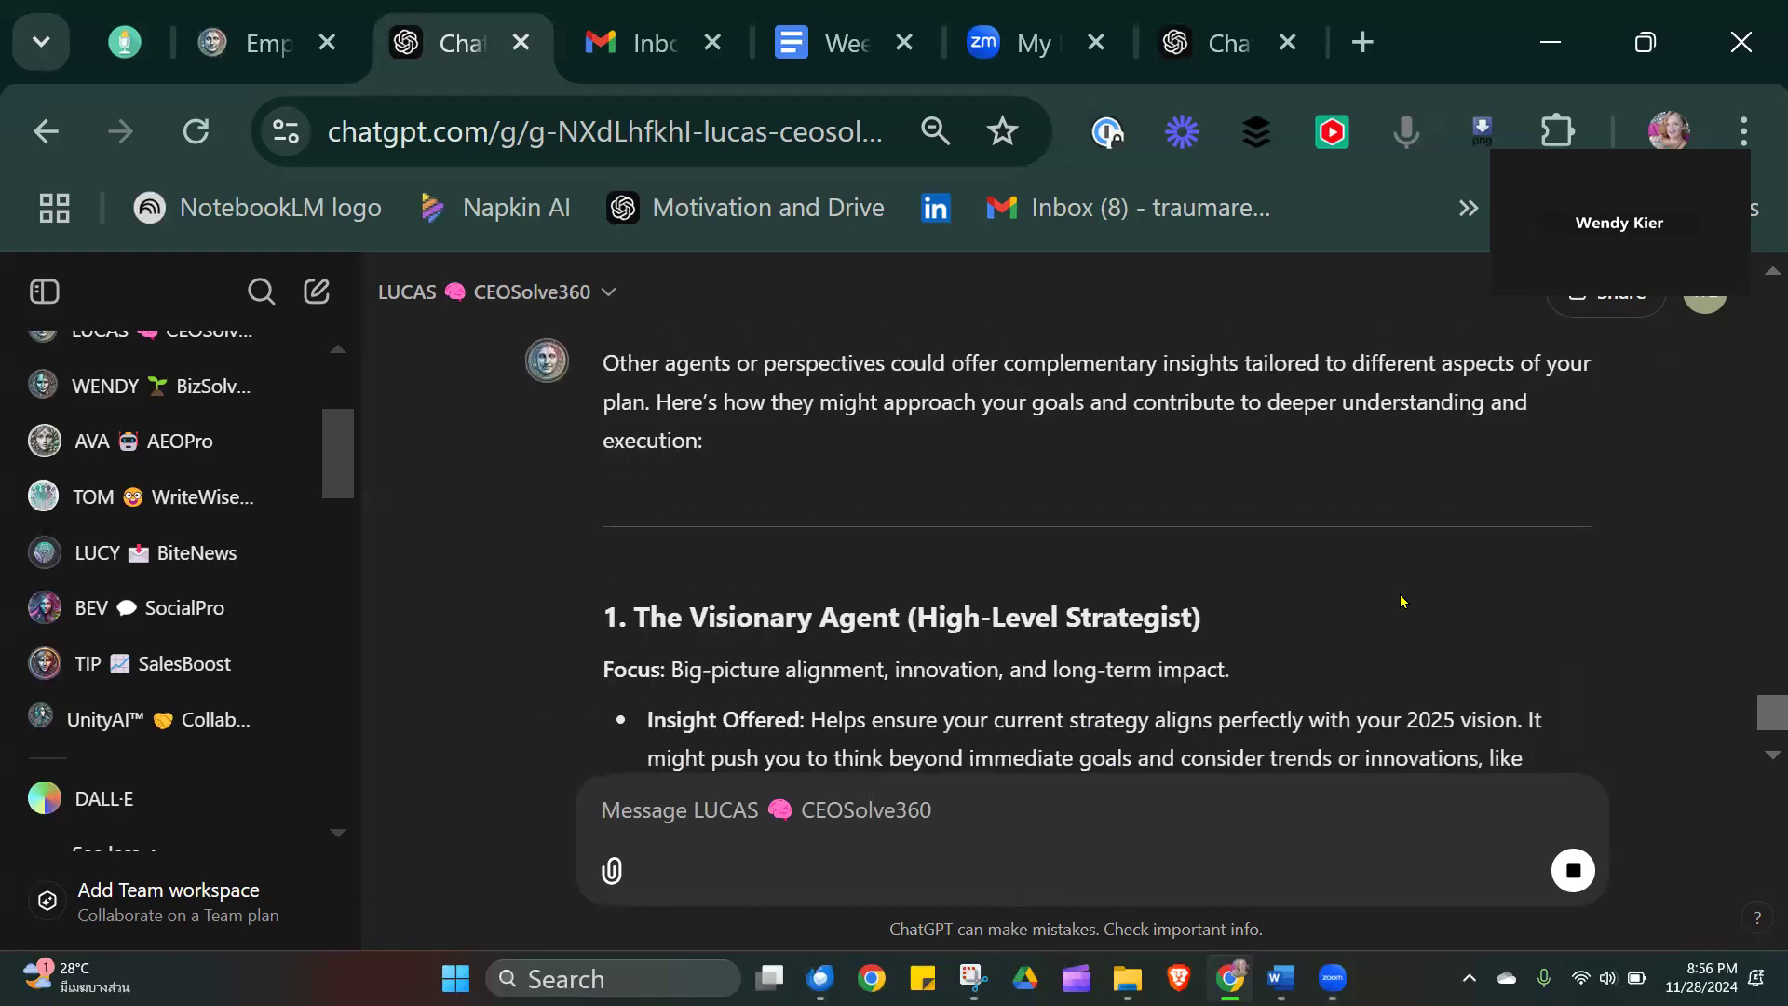
scroll(1400, 598, "down", 2)
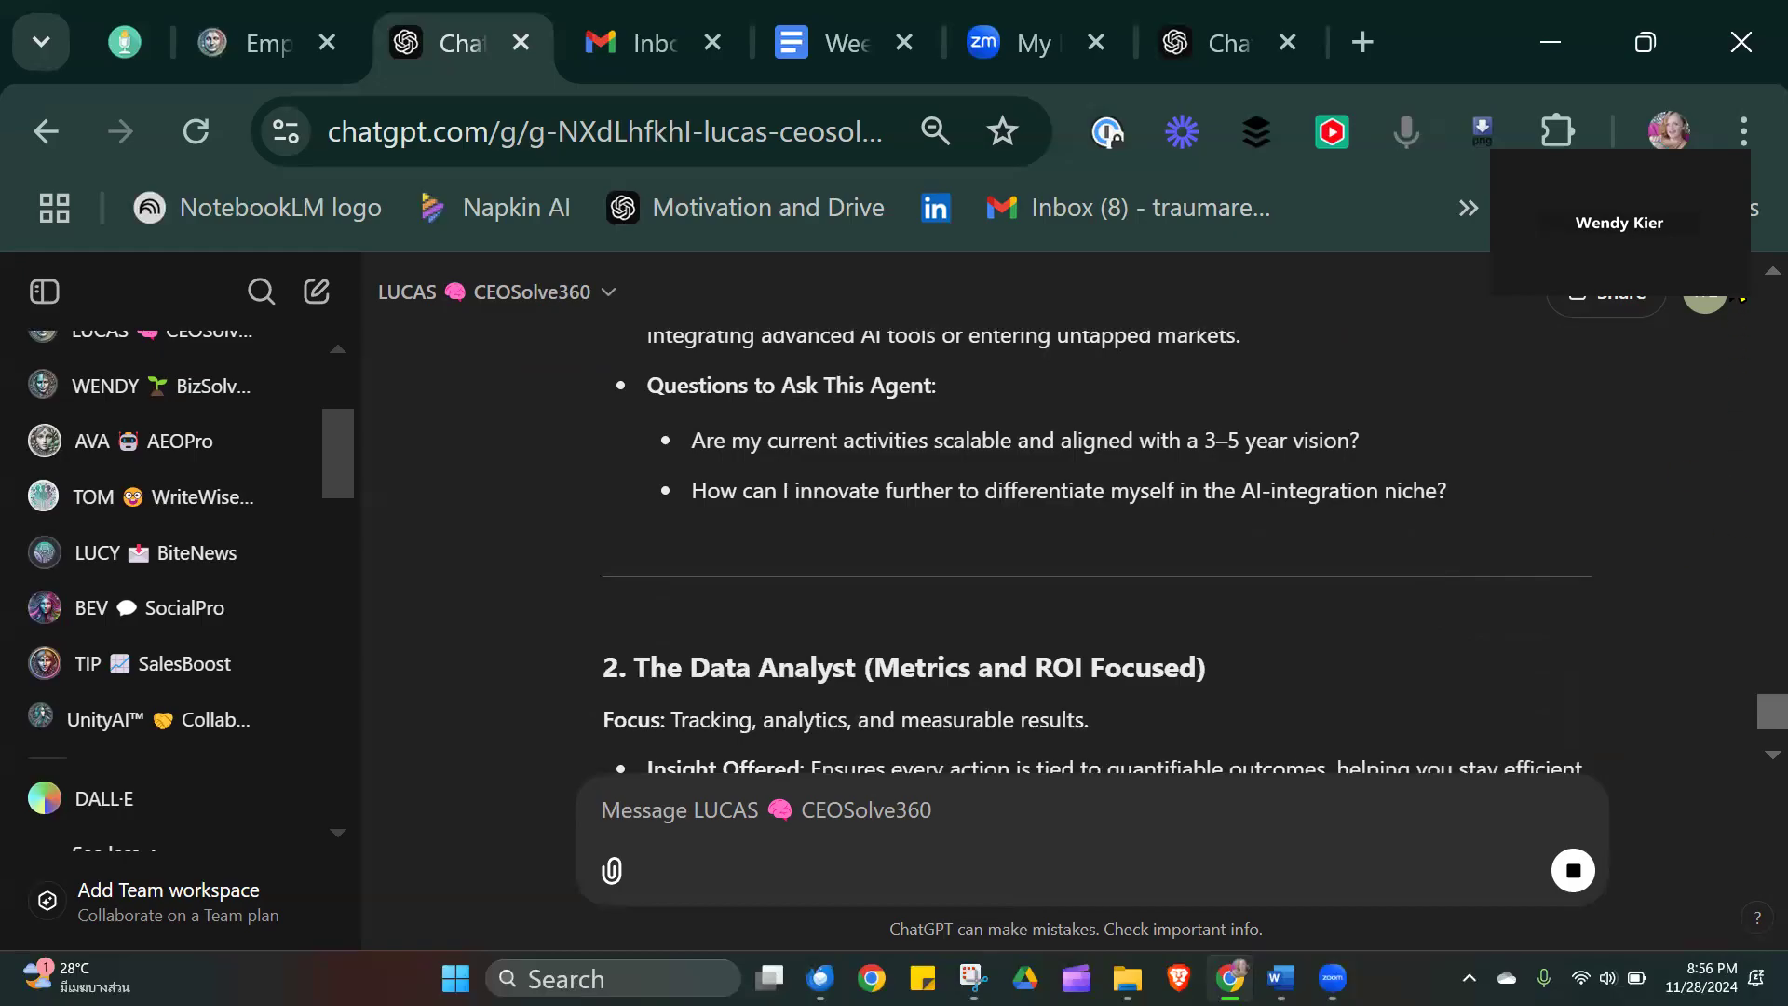
scroll(1671, 815, "up", 10)
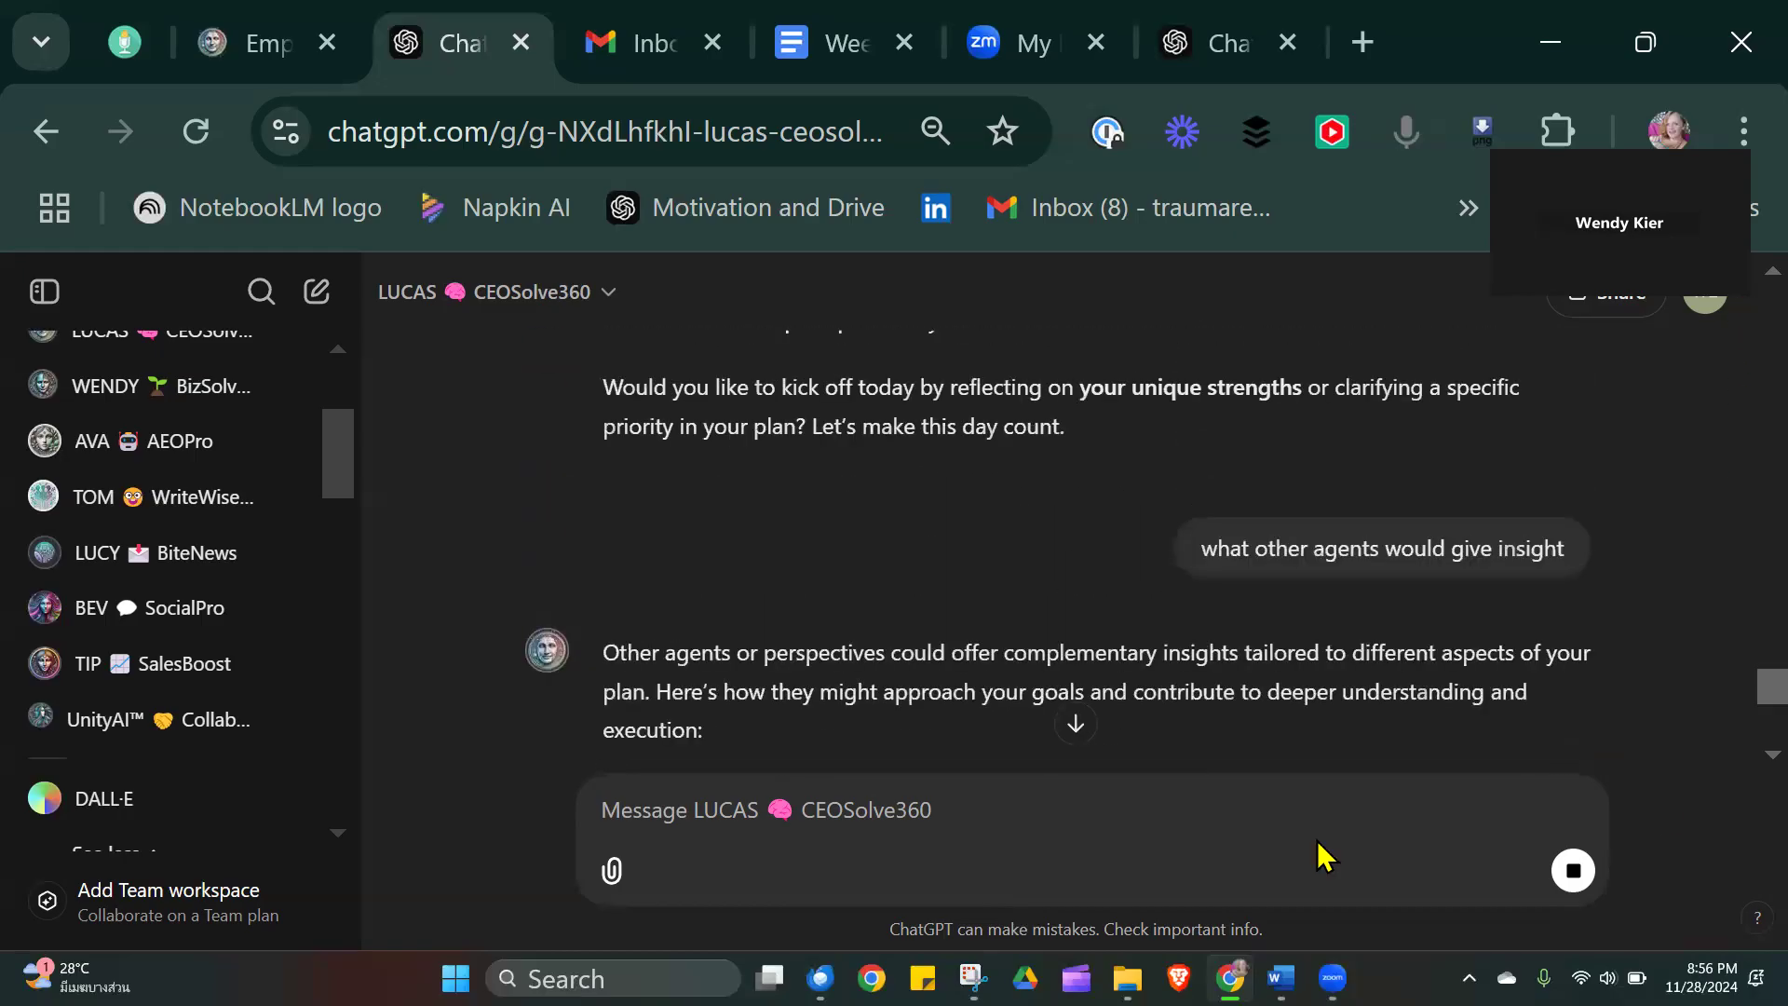
left_click(1576, 883)
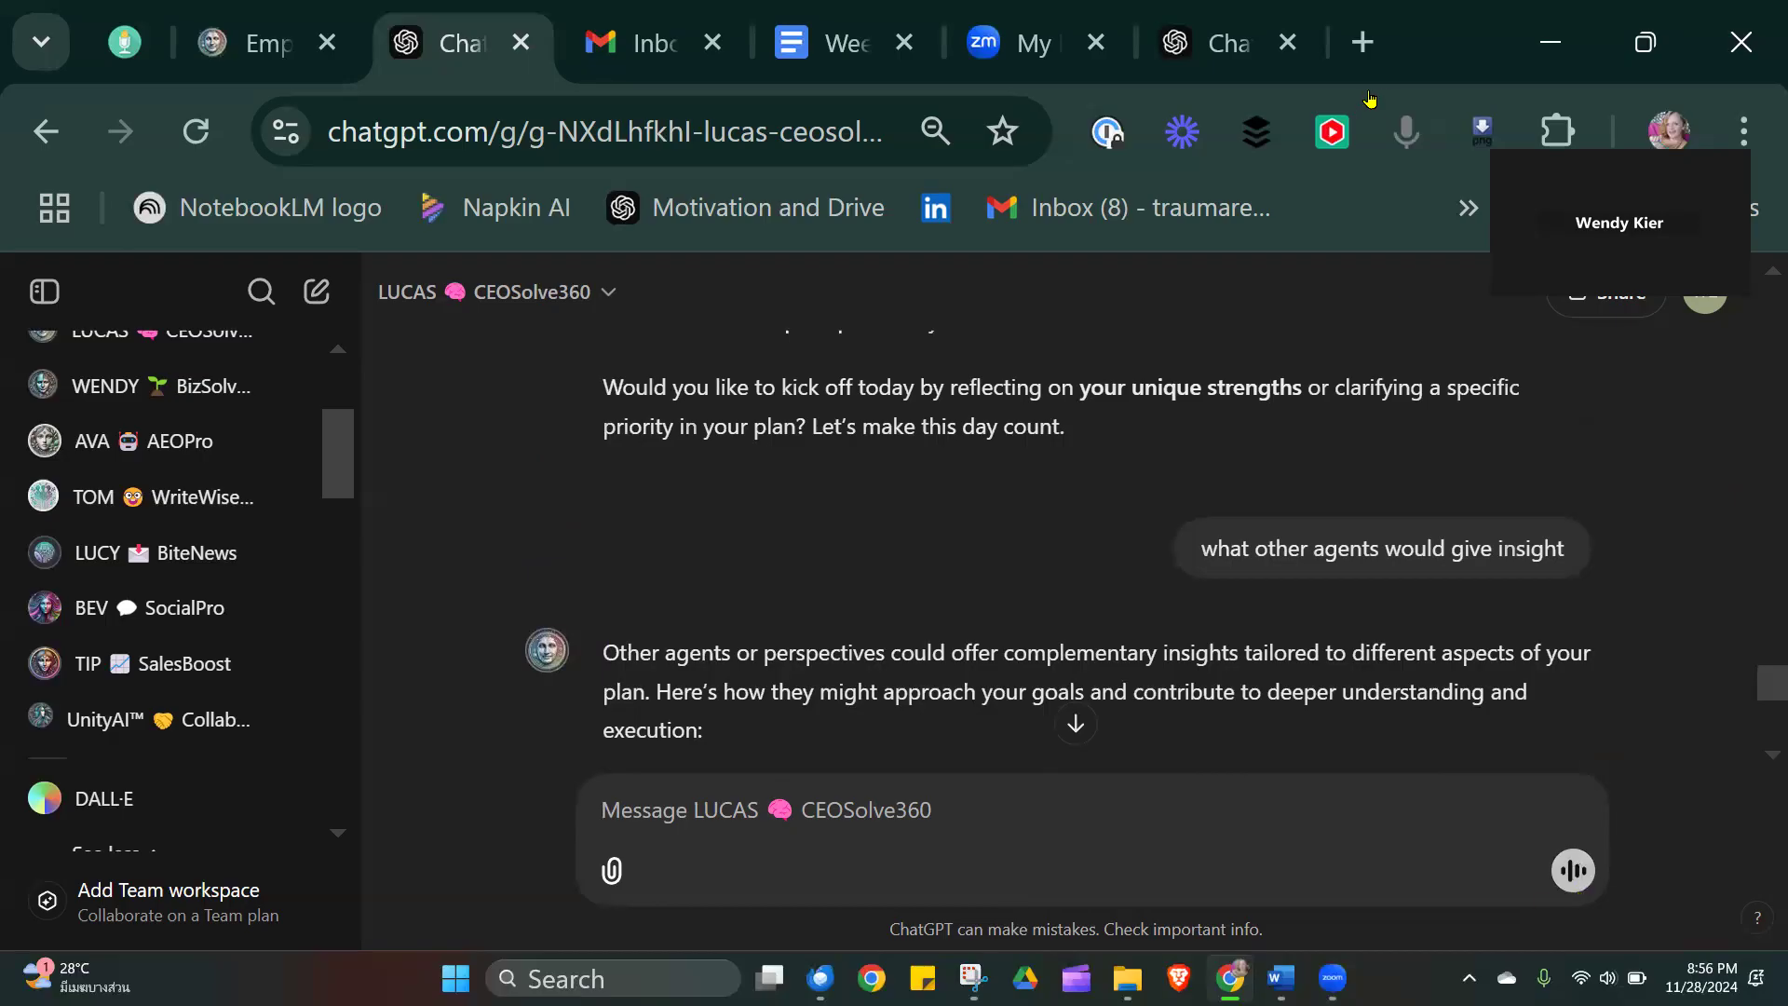
Dictate and send LUCAS the question "Can any of the other Empower AI agents give insight", then end the dictation.
left_click(1407, 134)
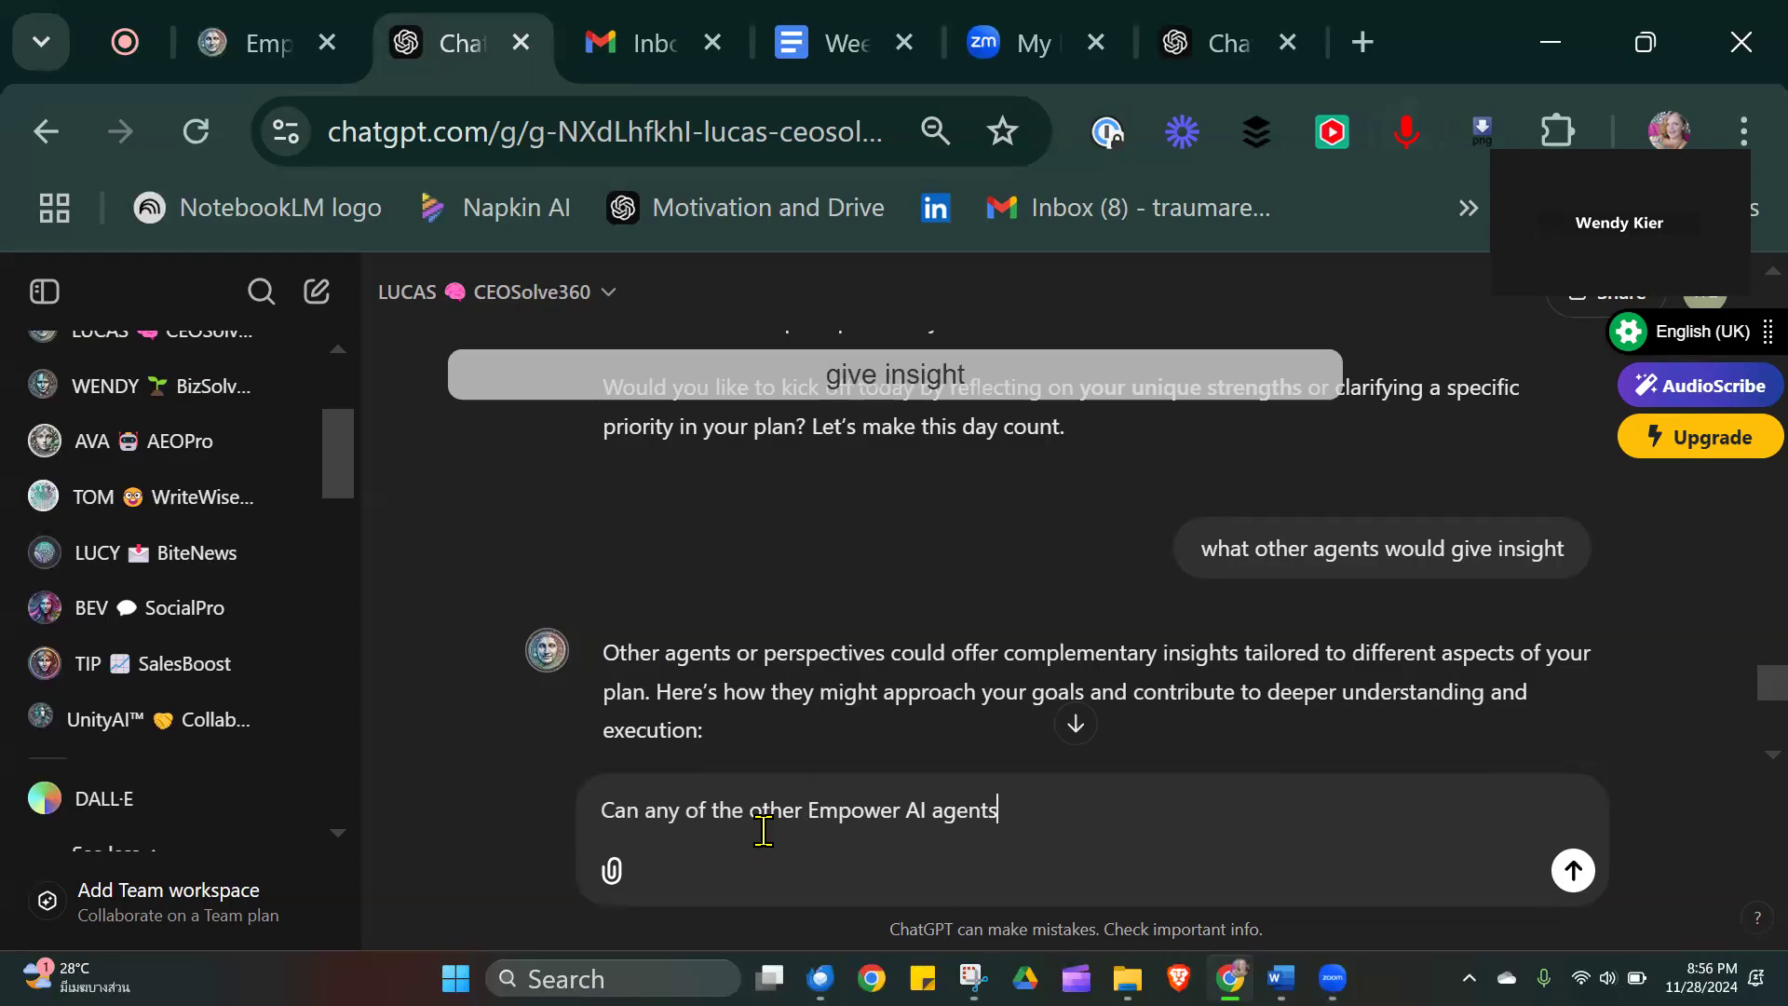
left_click(1573, 871)
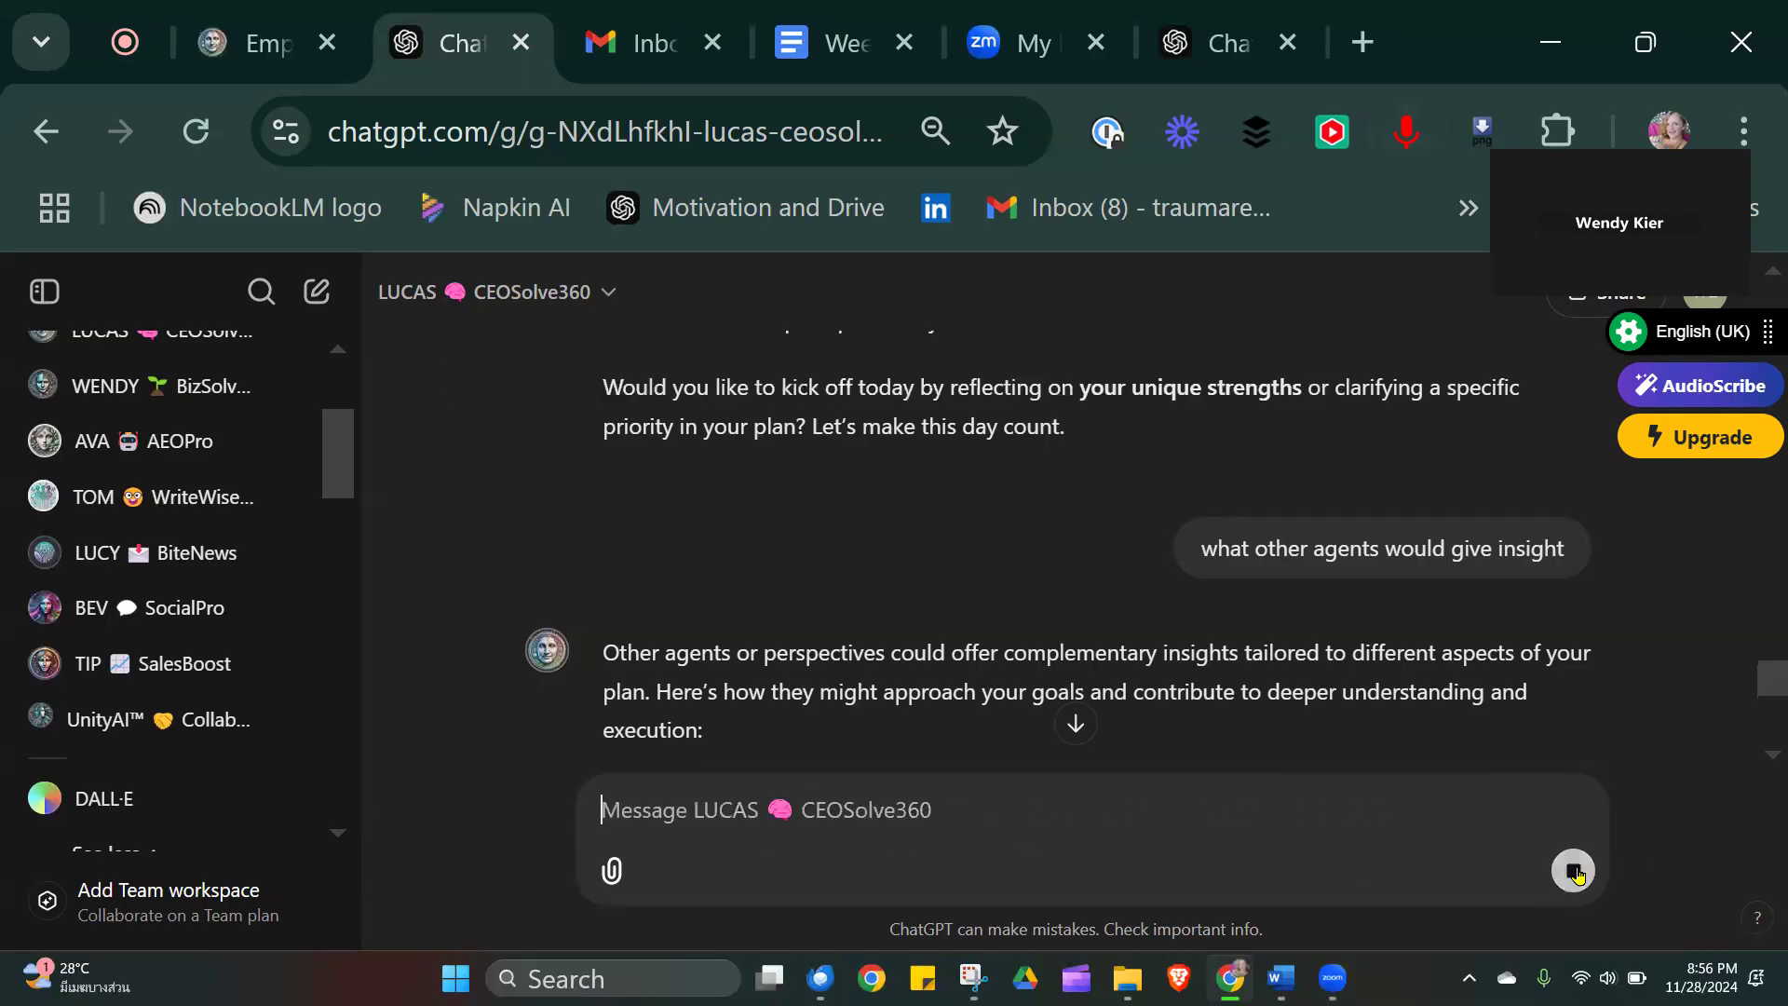
left_click(1411, 137)
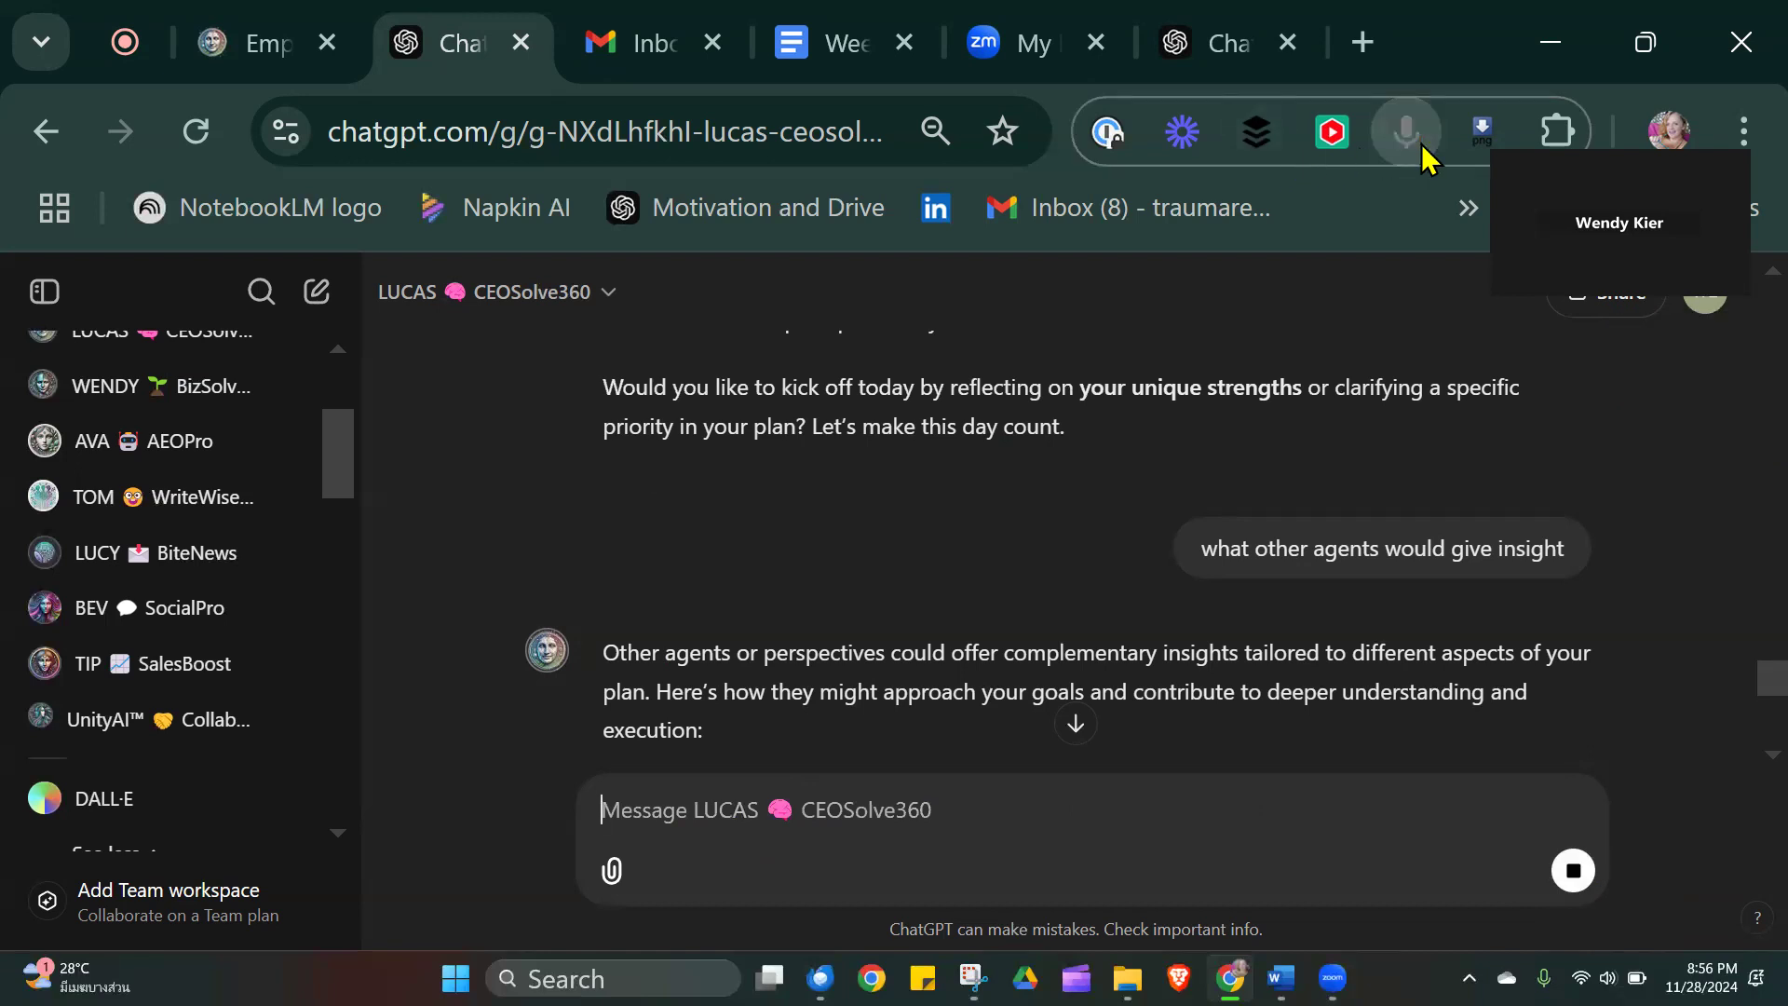
Review the reply on the Empower AI agents, from the agent combinations at its end back to the Innovator Agent section.
scroll(1738, 753, "down", 8)
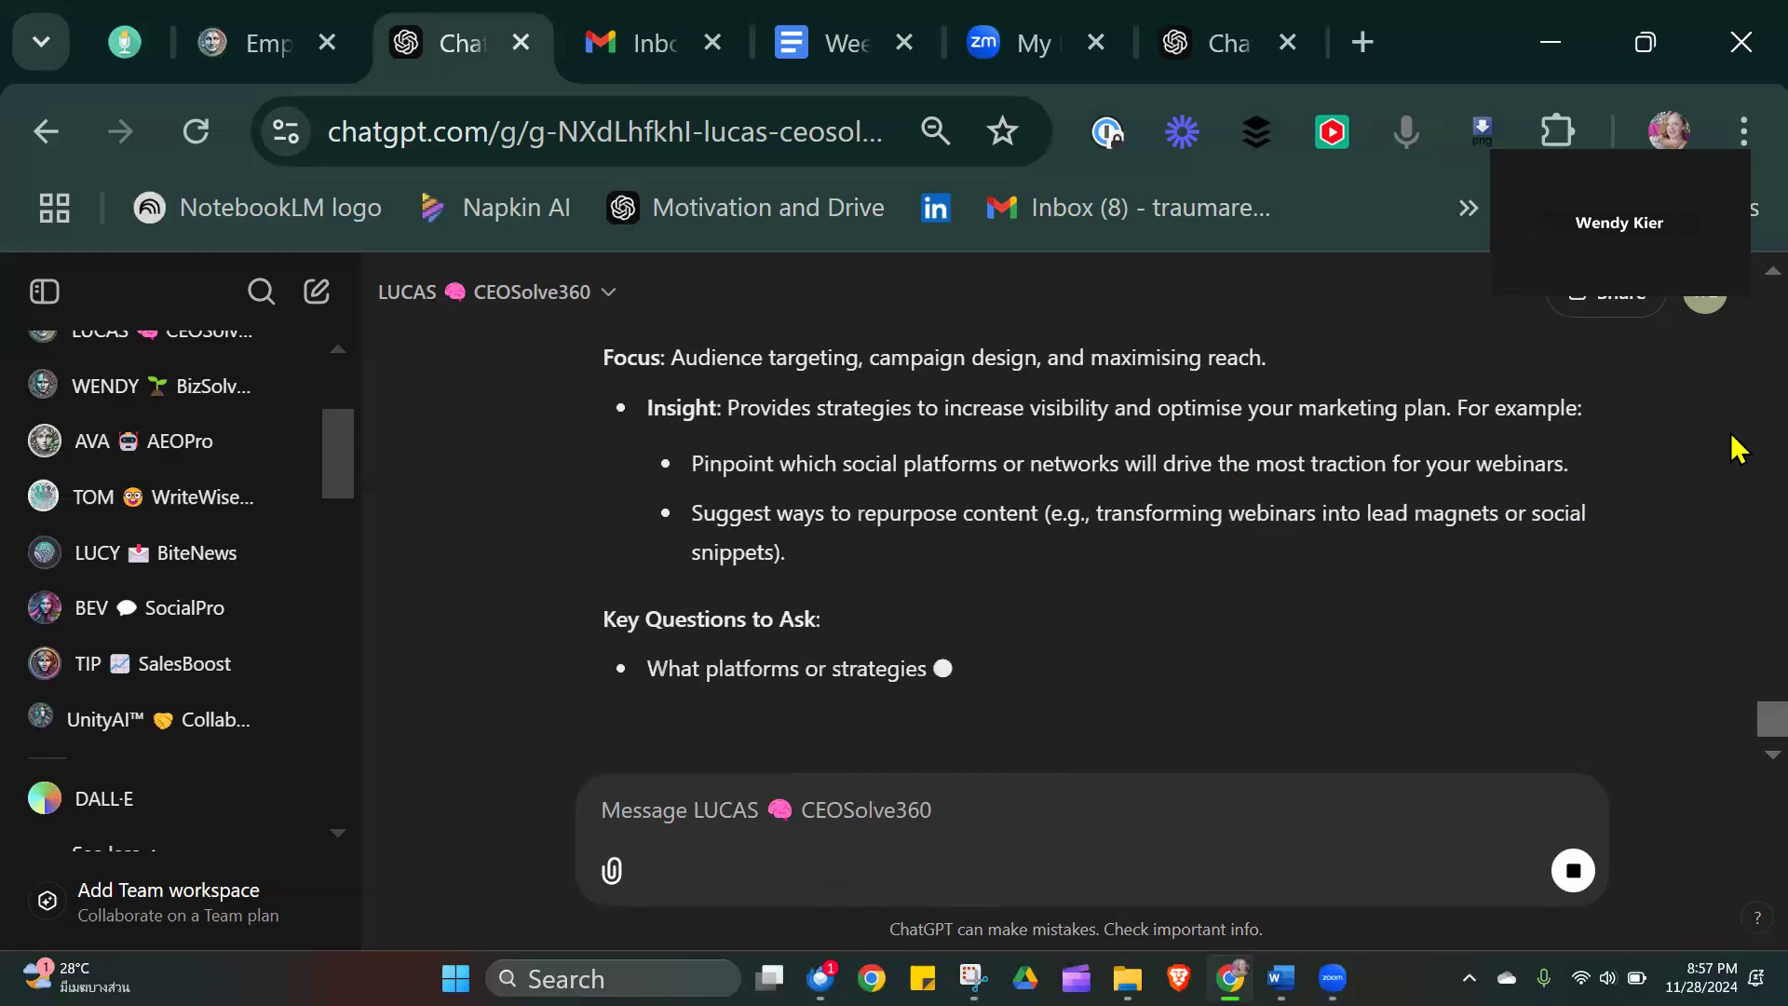
scroll(1738, 298, "up", 6)
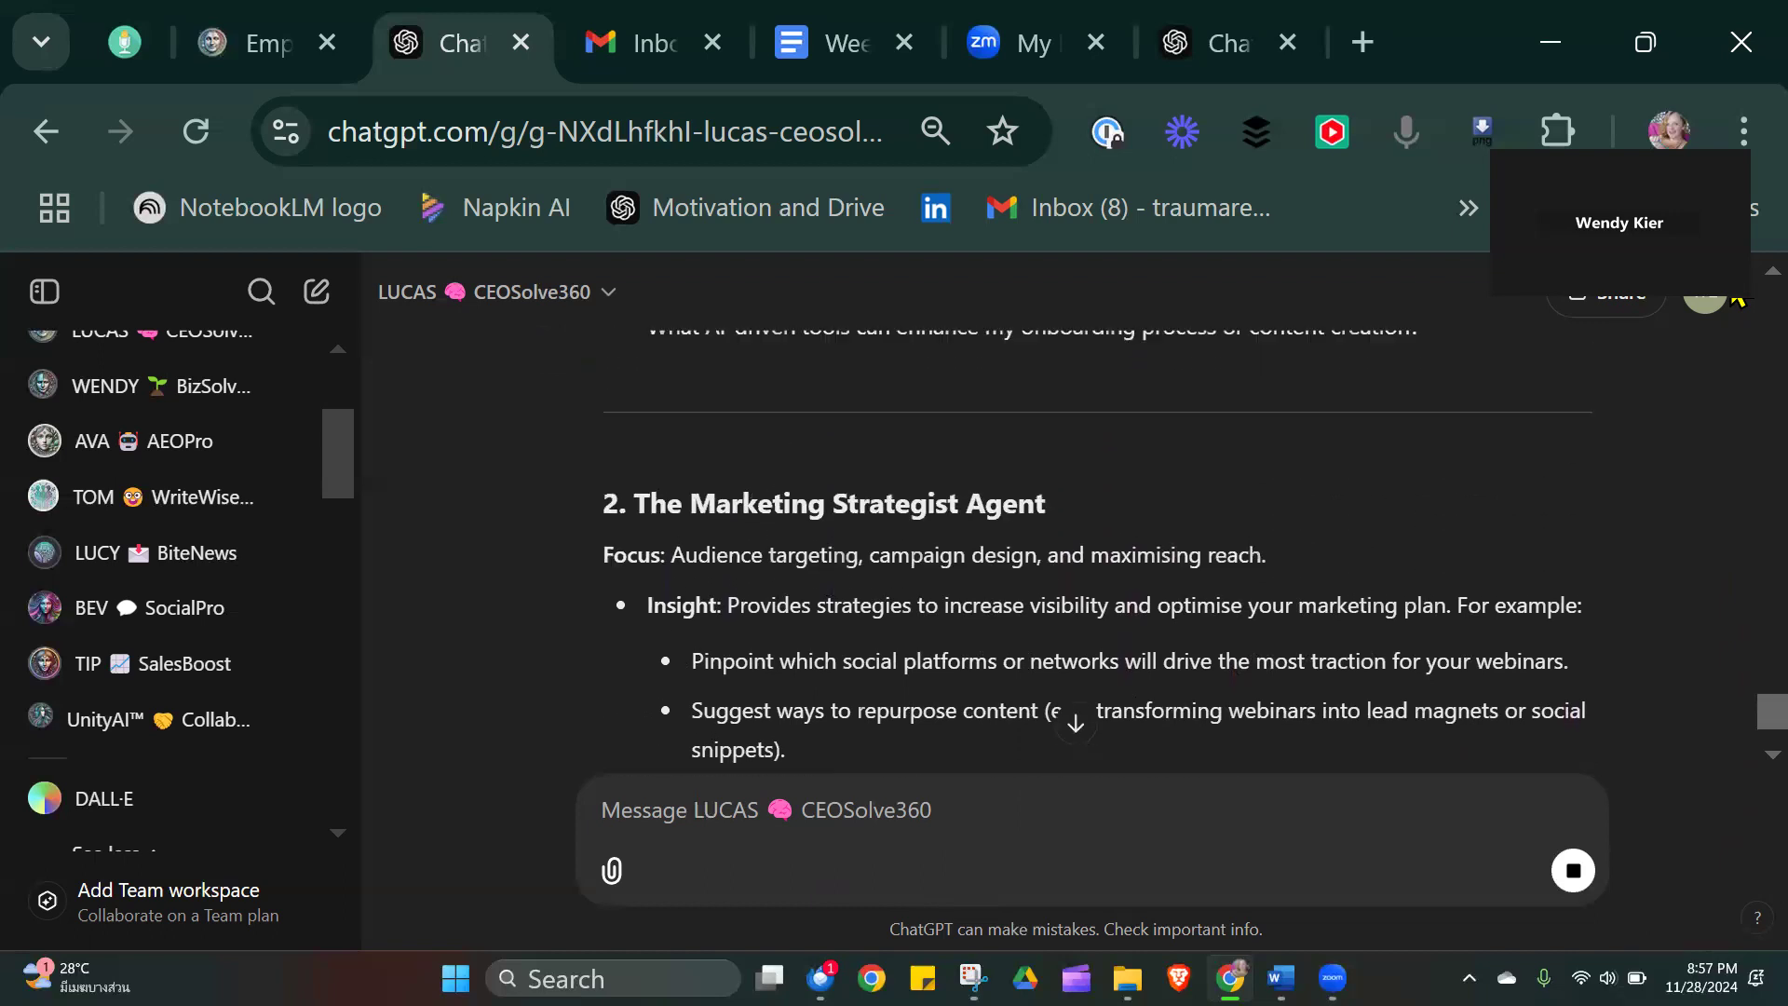
scroll(1737, 298, "up", 3)
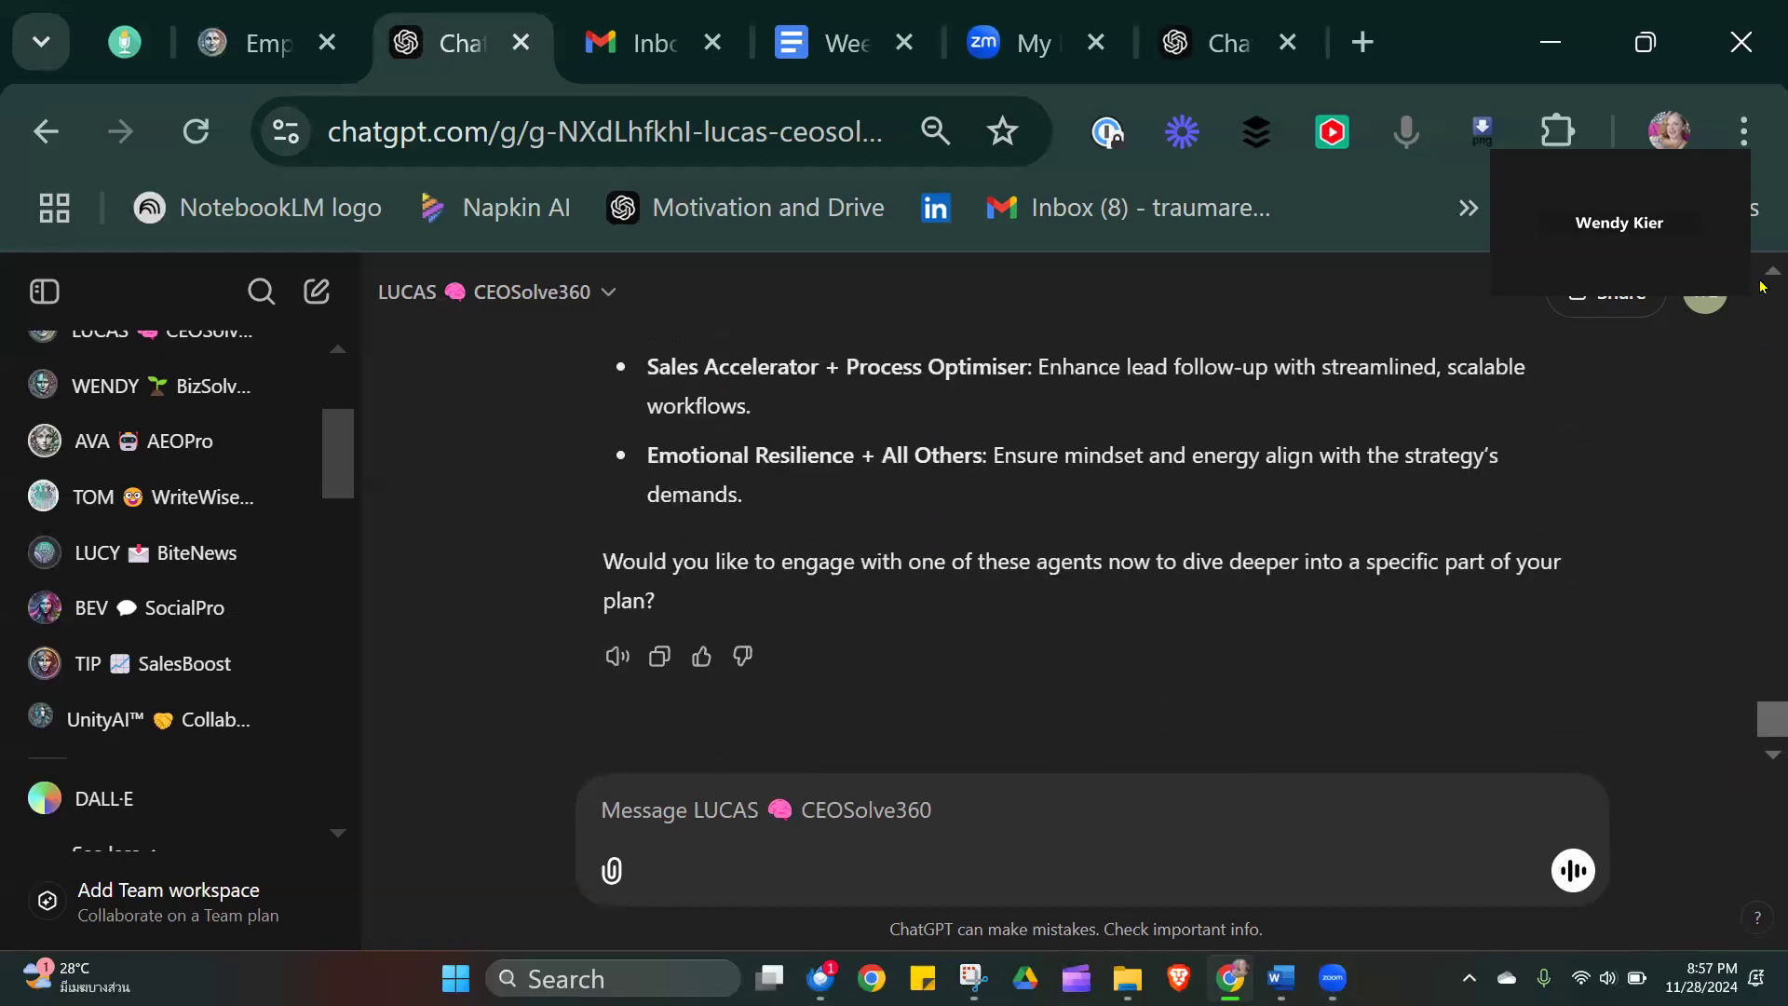
scroll(1761, 284, "up", 10)
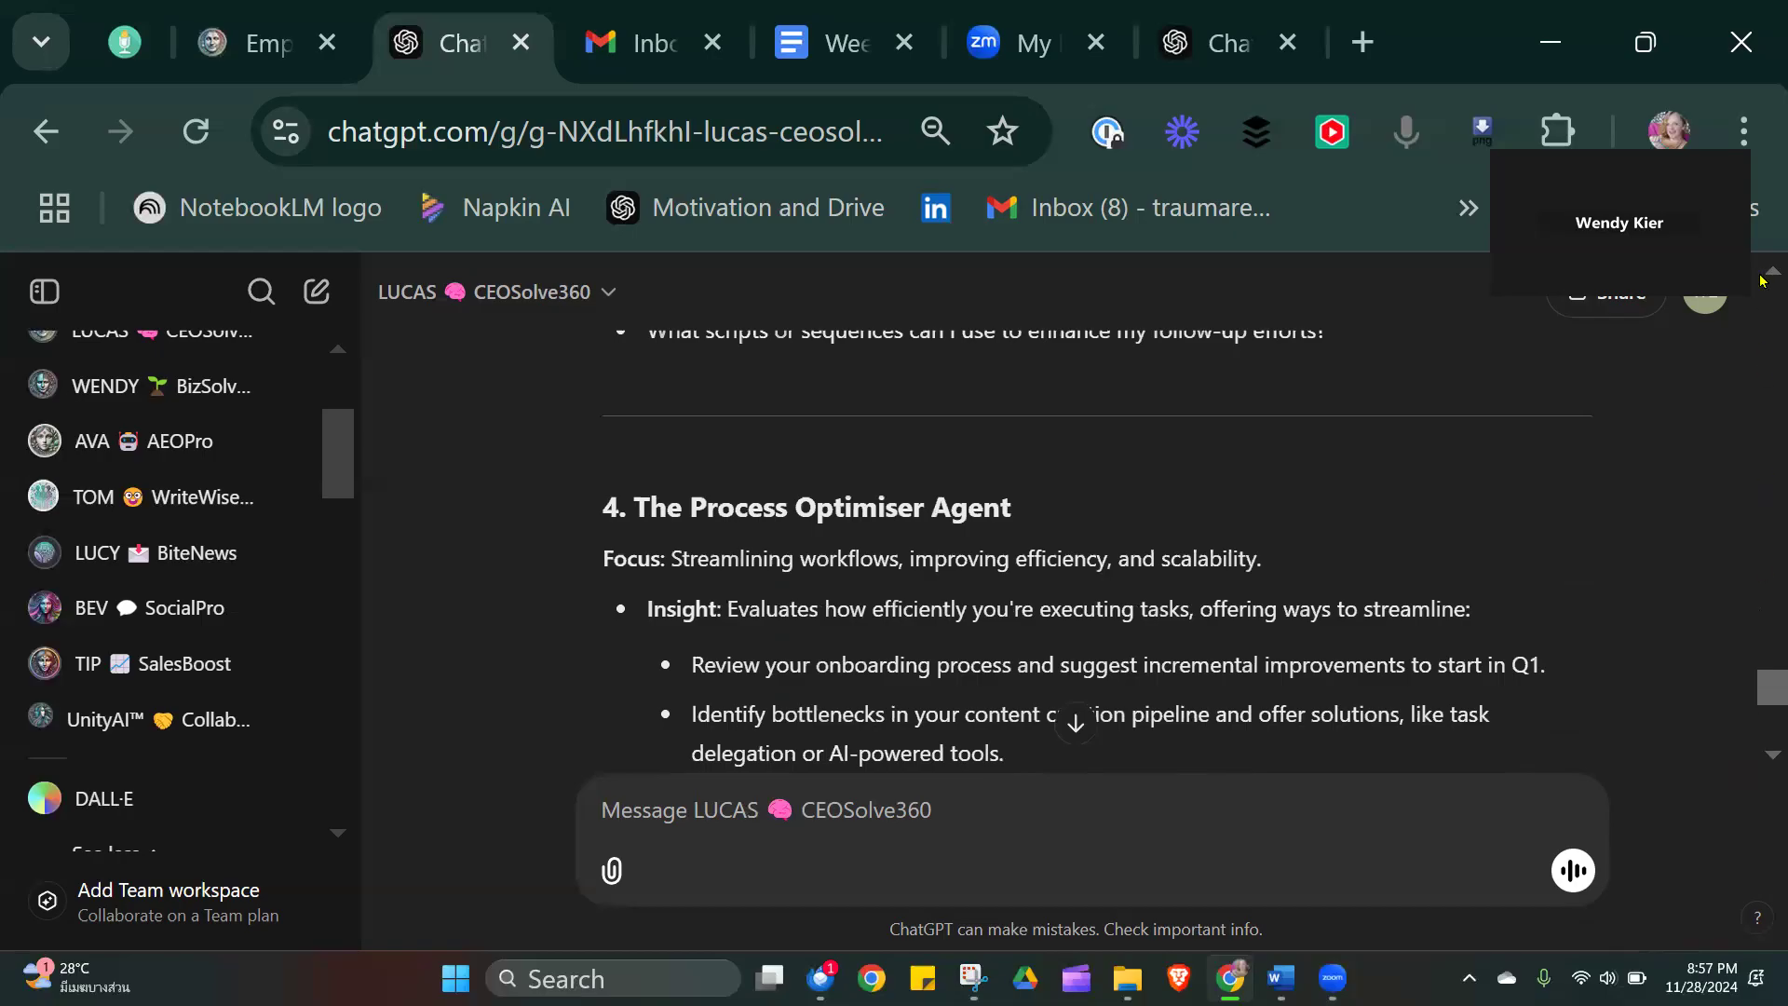
scroll(1750, 289, "up", 7)
scroll(1737, 299, "up", 4)
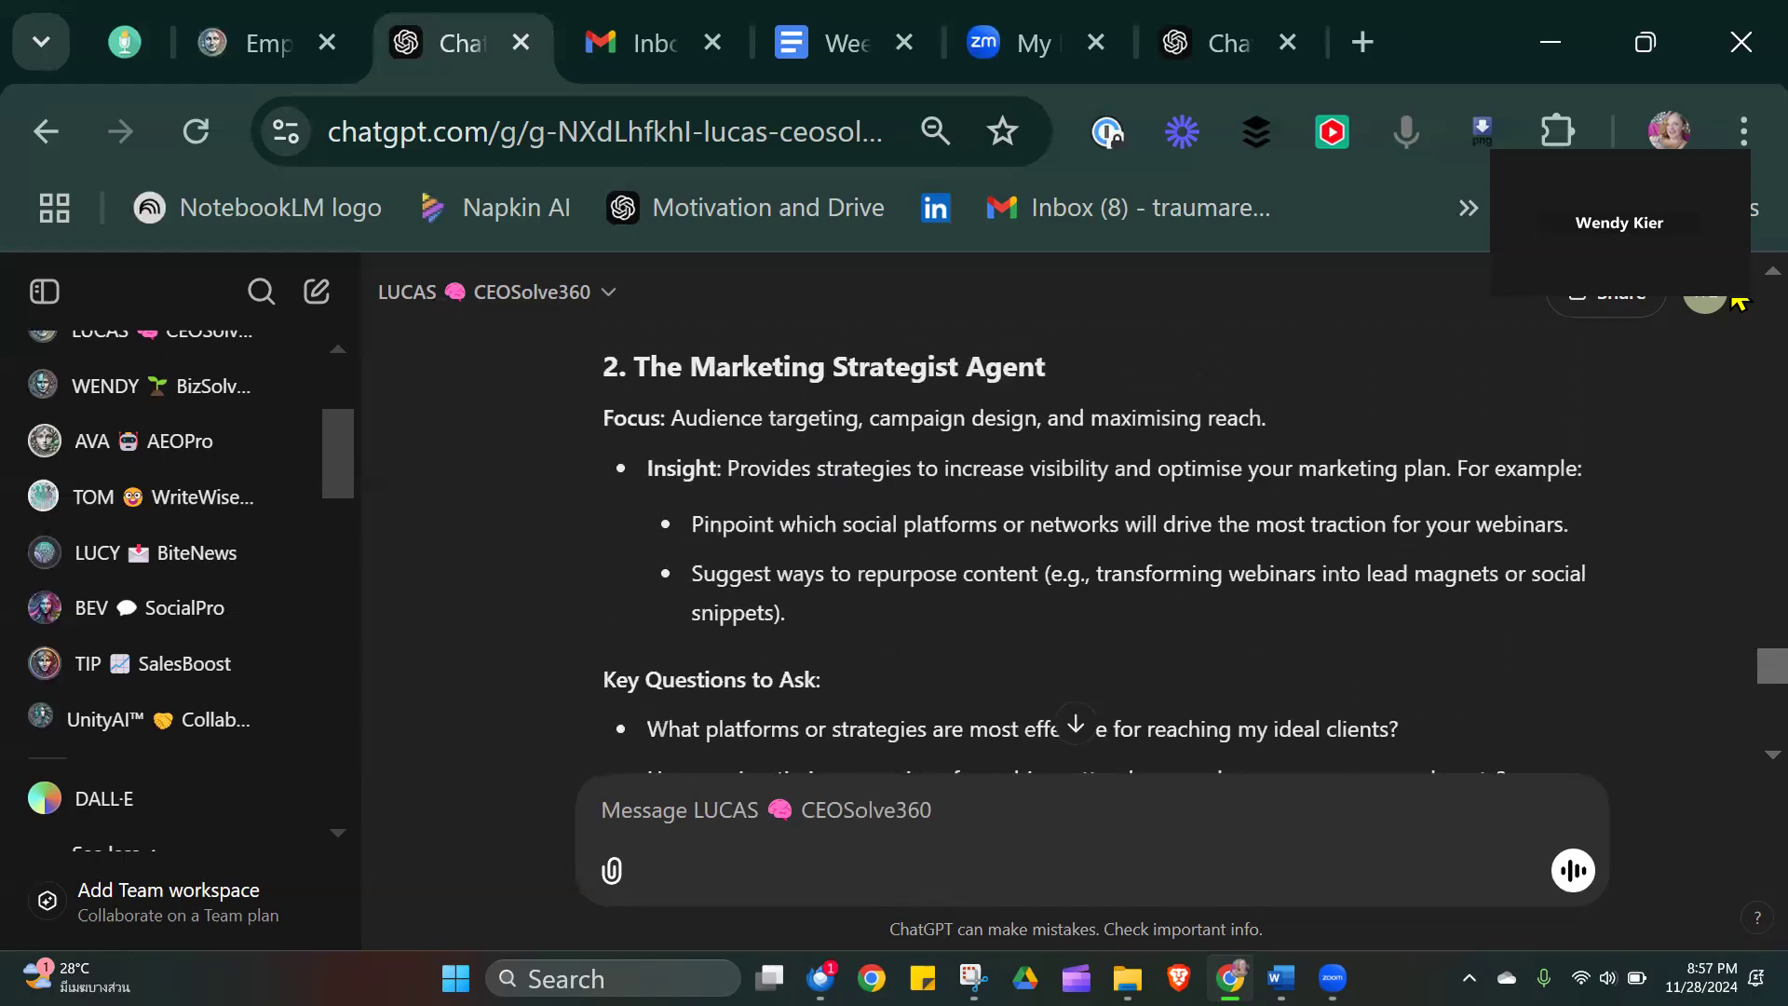
scroll(1737, 298, "up", 6)
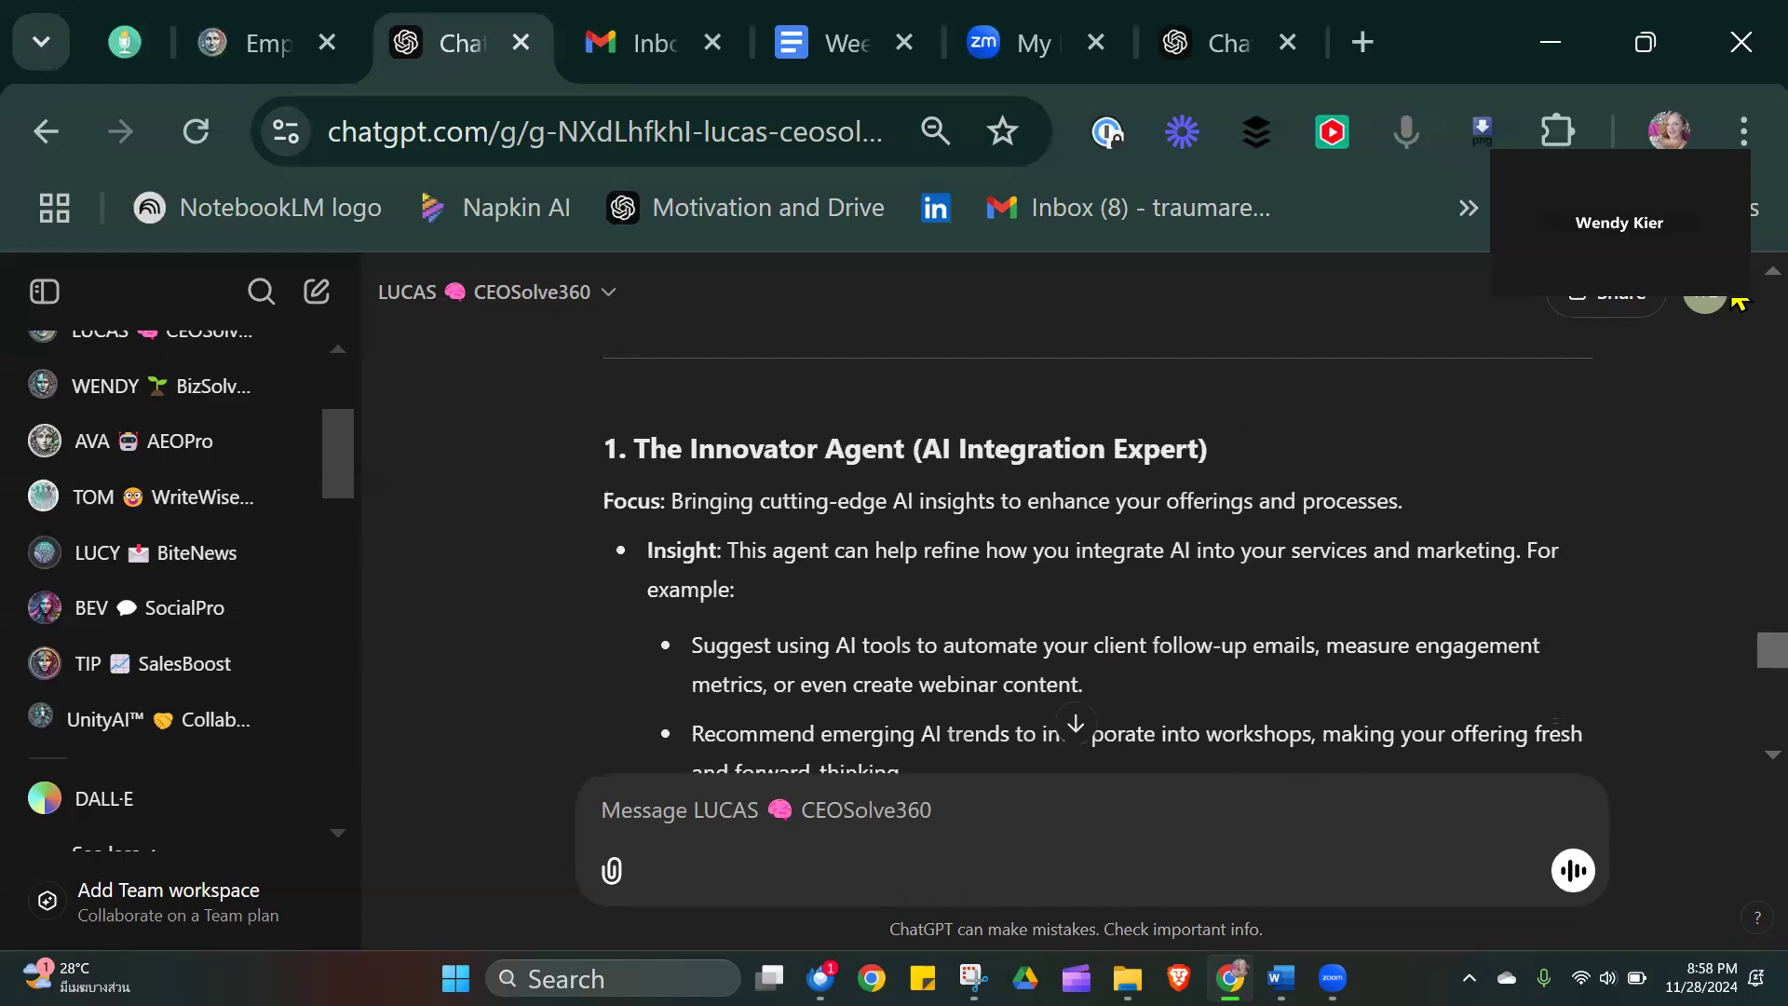
scroll(1737, 299, "up", 1)
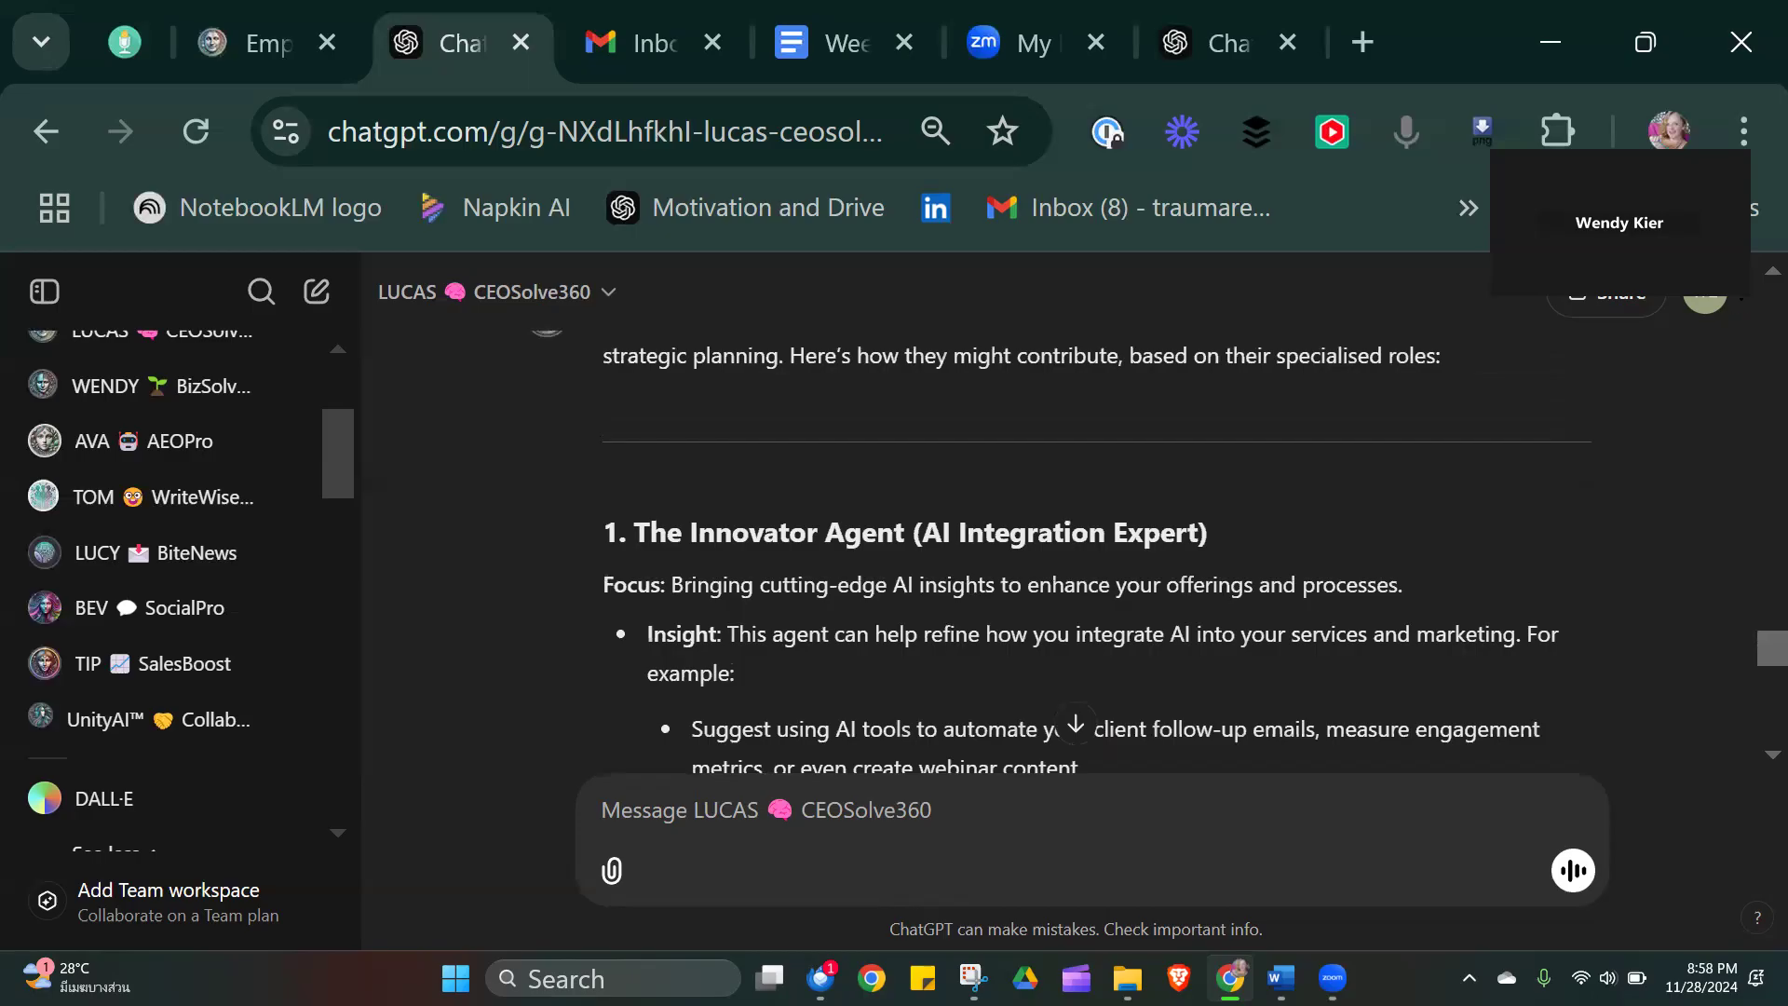
Look back past the earlier agents reply to the TIP answer and reread its actionable takeaway for the daily structure.
scroll(1737, 299, "up", 8)
scroll(1738, 299, "up", 15)
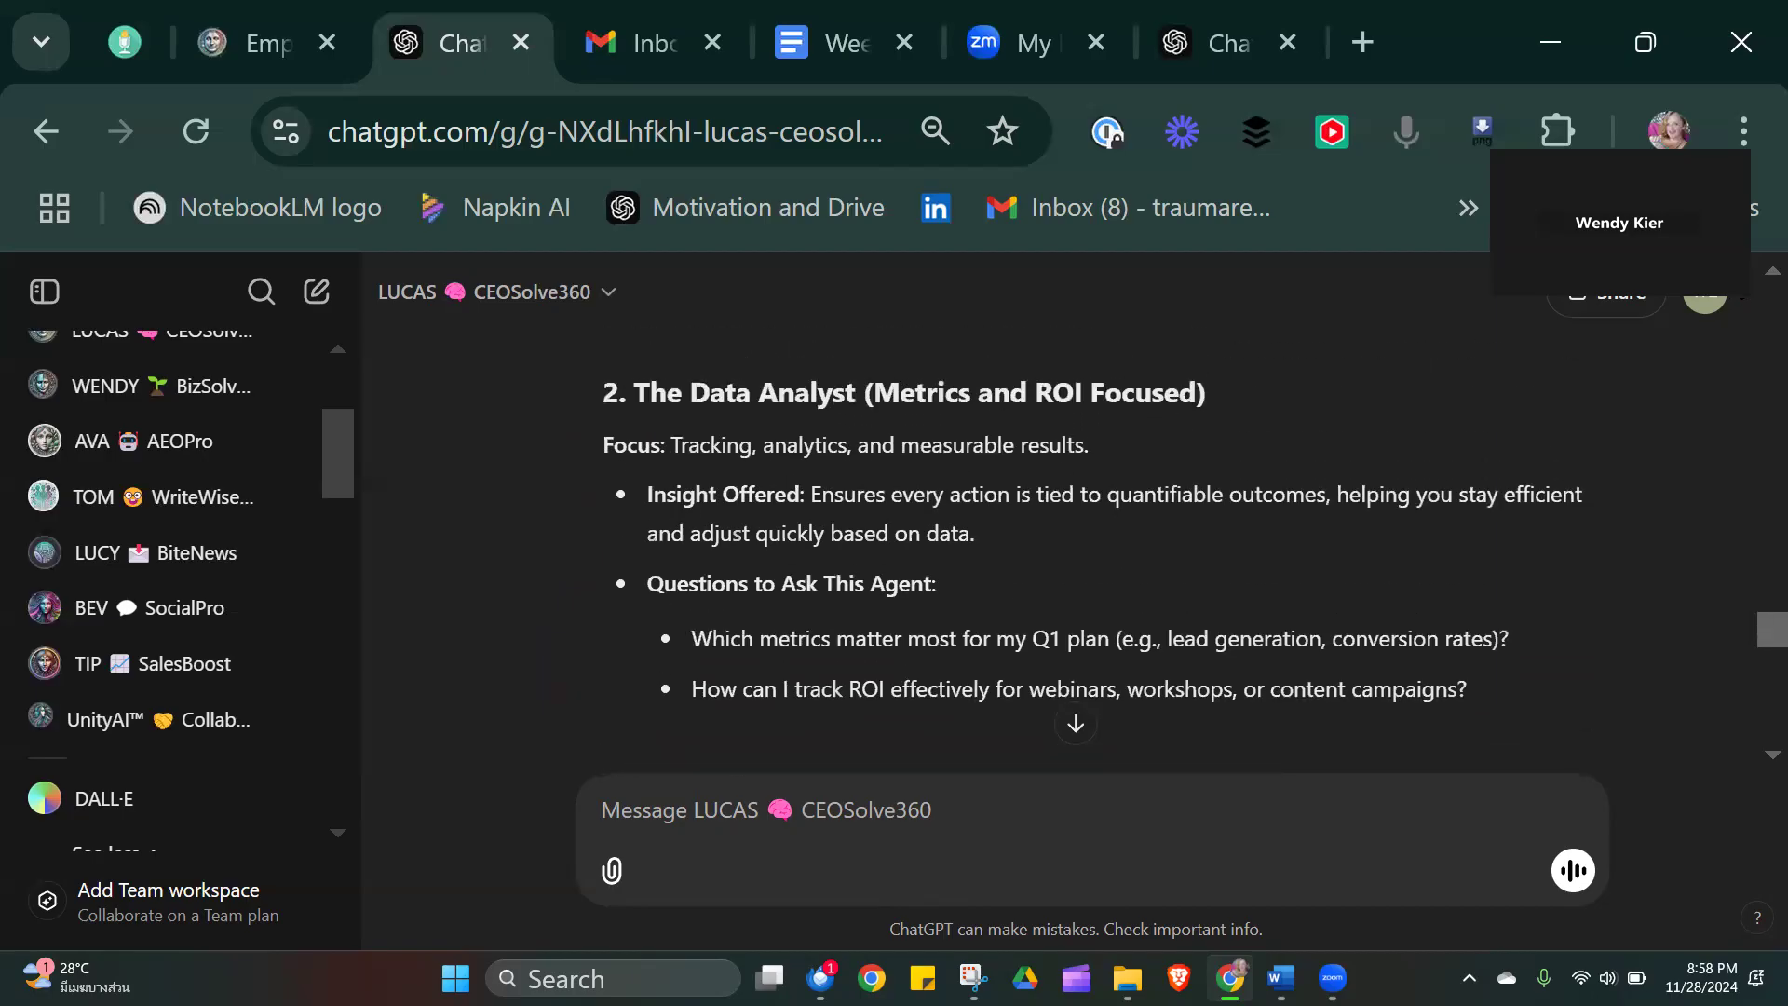
scroll(1737, 299, "up", 15)
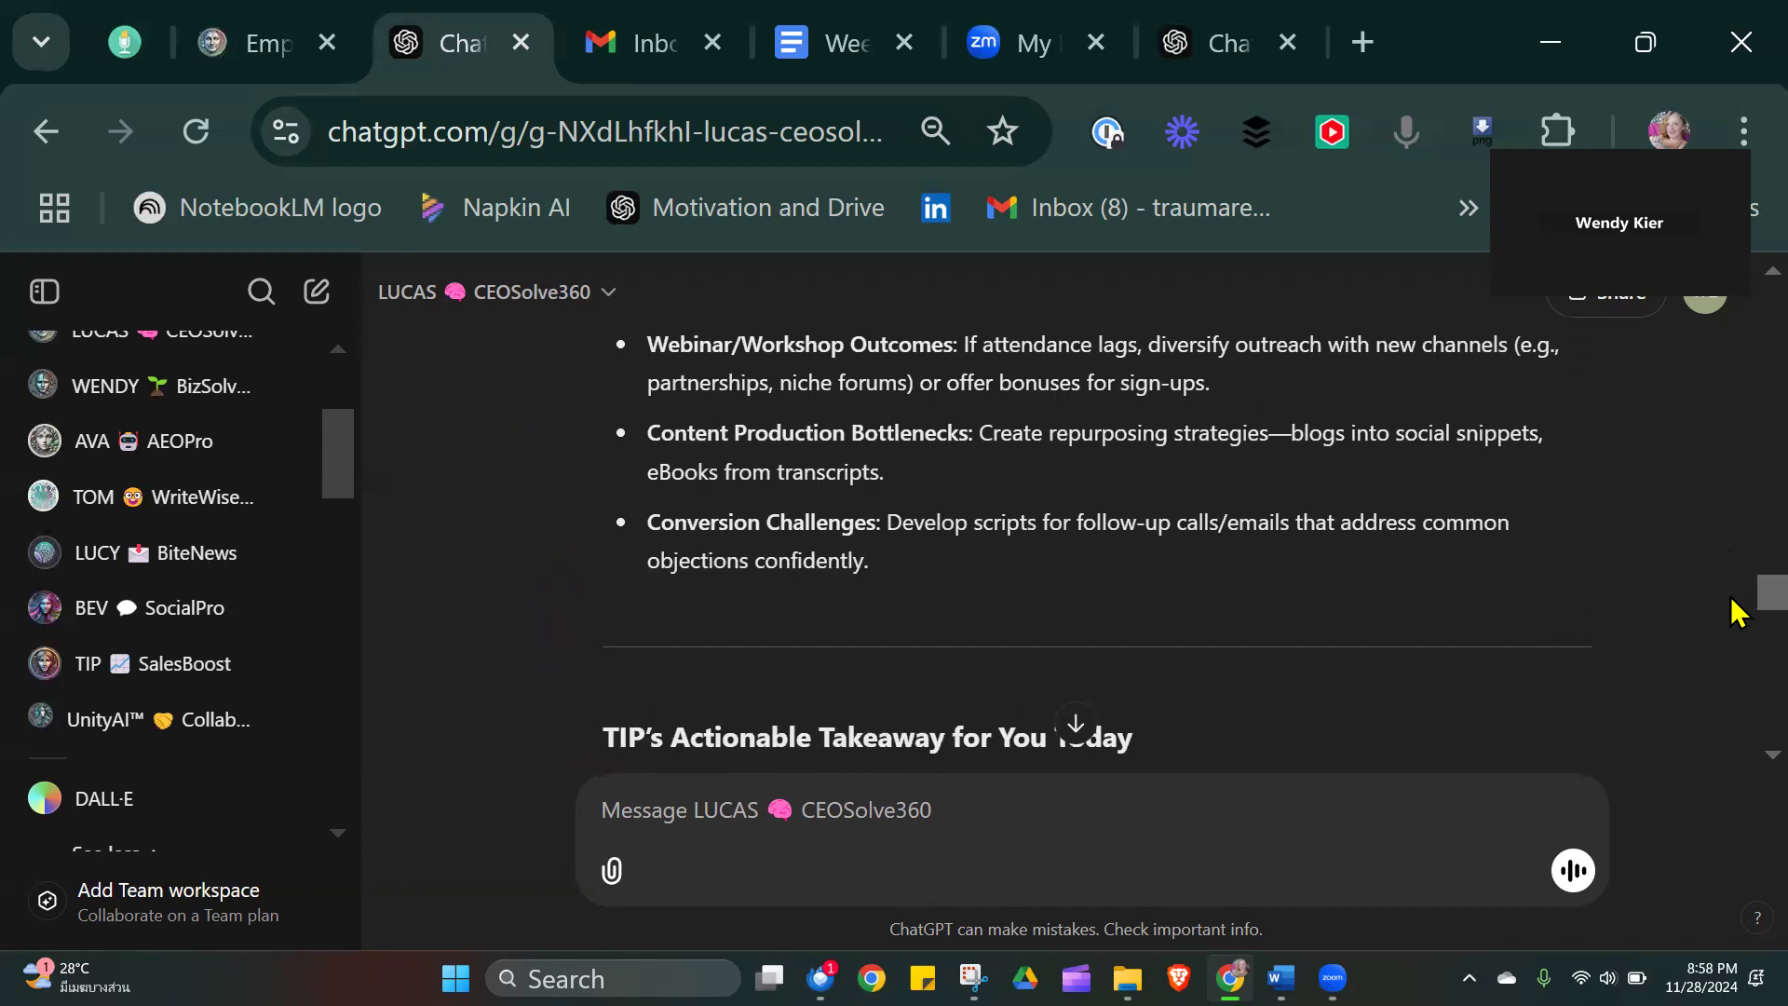
scroll(1734, 612, "down", 3)
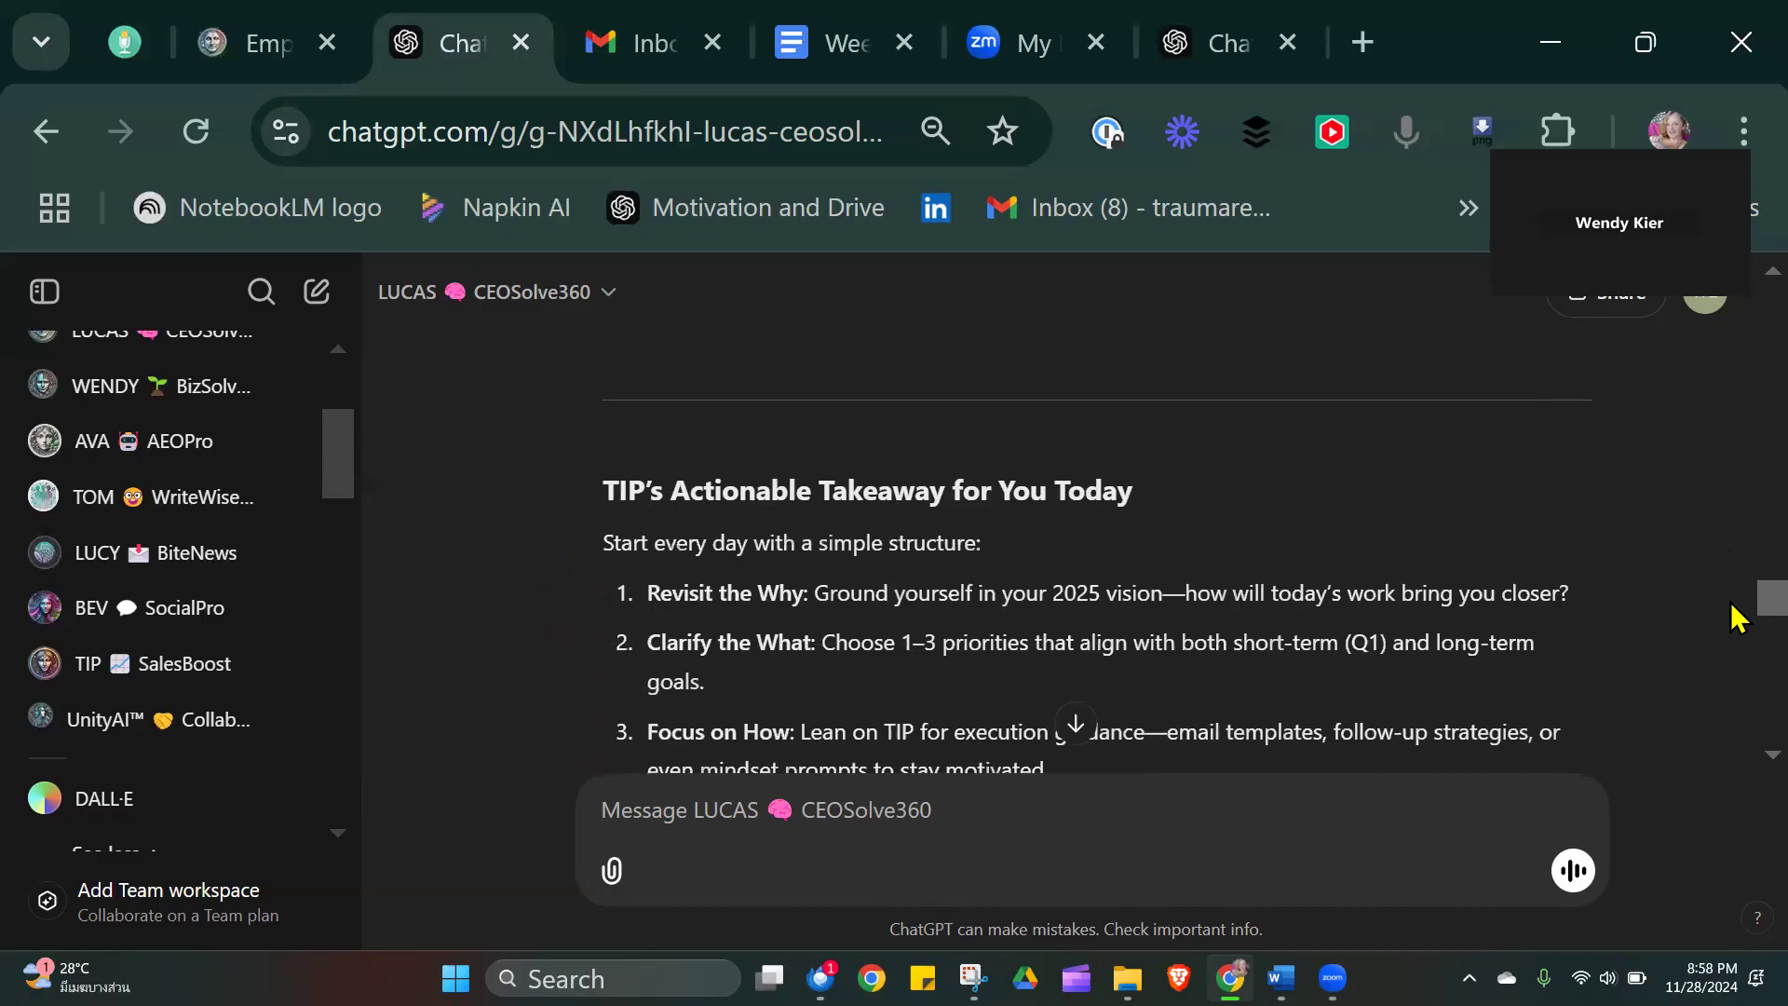
scroll(1733, 618, "down", 2)
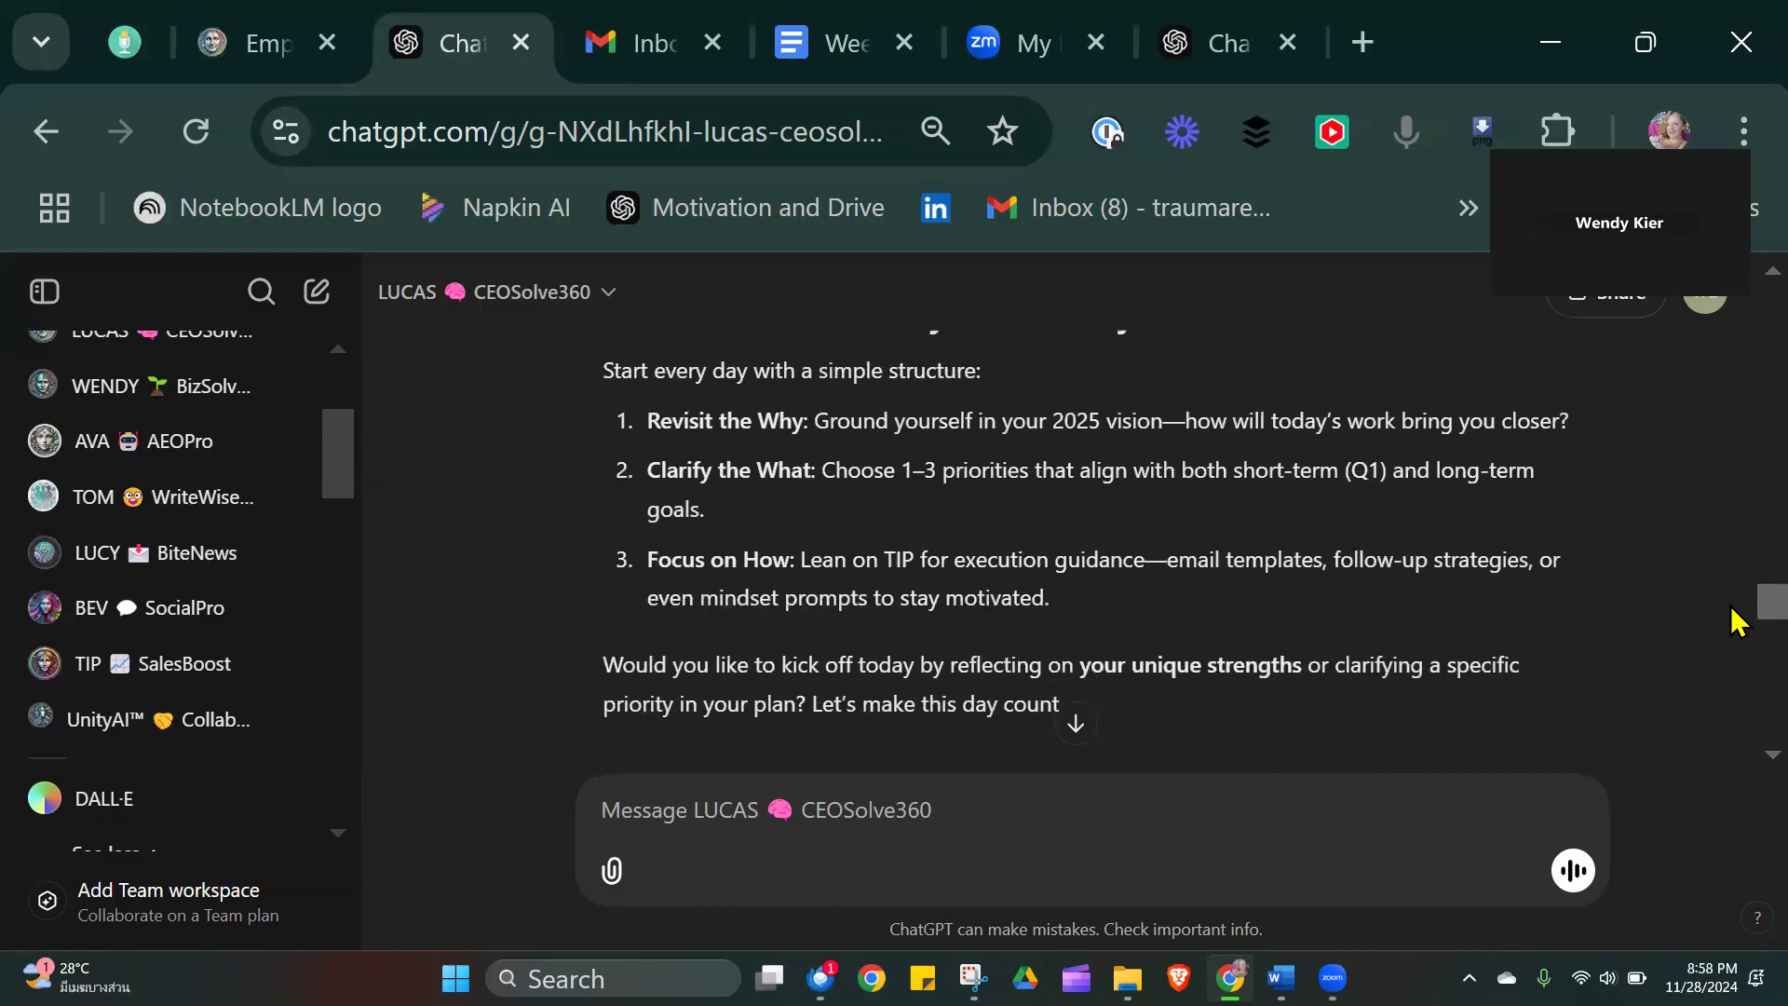
scroll(1733, 622, "down", 2)
scroll(1734, 622, "up", 1)
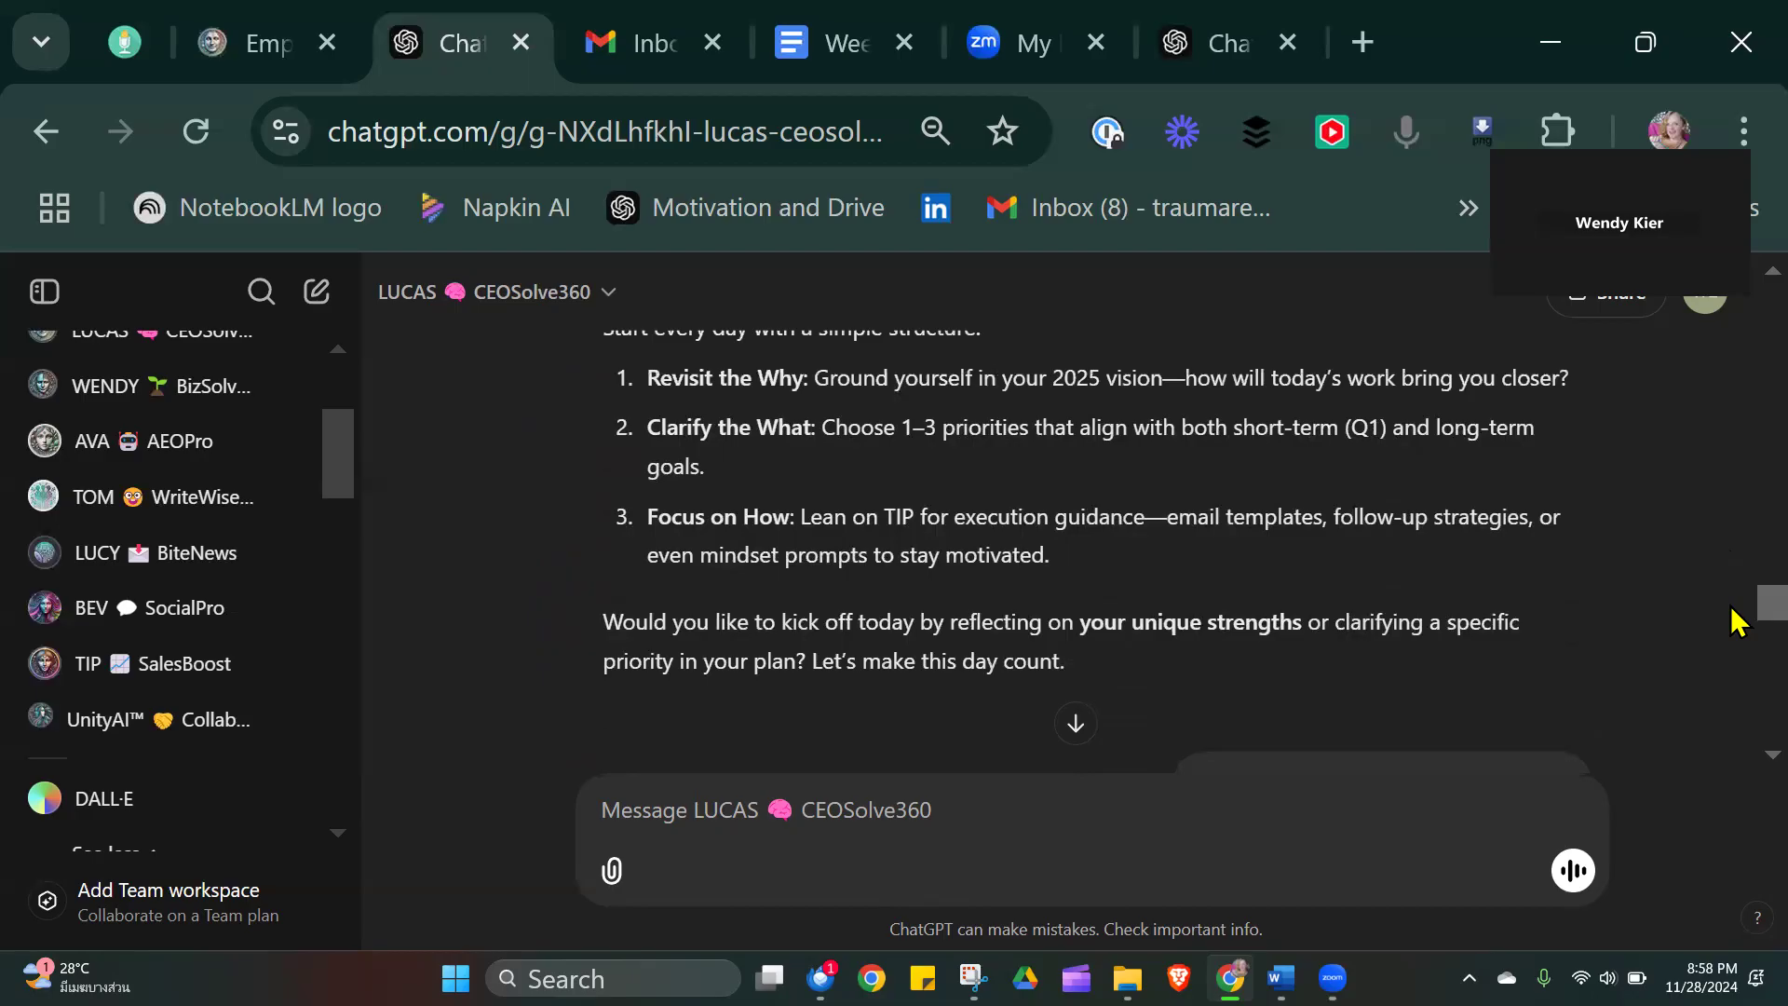
scroll(1734, 622, "down", 1)
scroll(1734, 622, "up", 2)
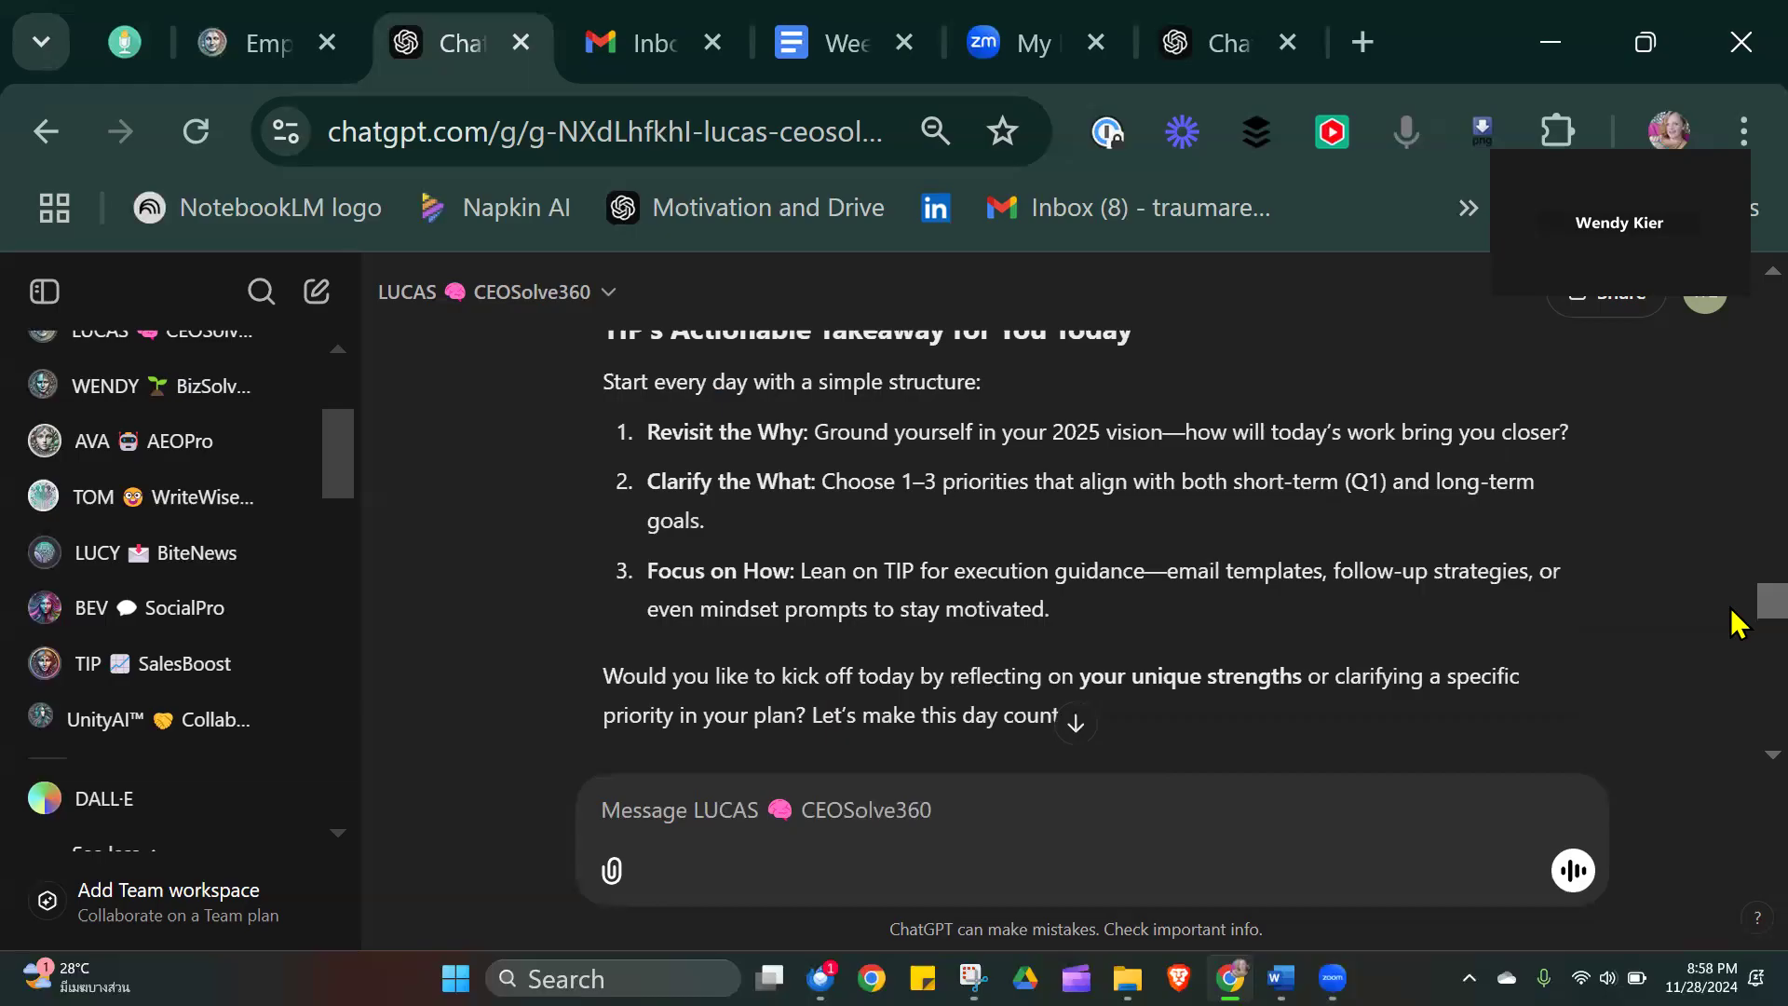
scroll(1734, 622, "down", 3)
scroll(1733, 618, "up", 4)
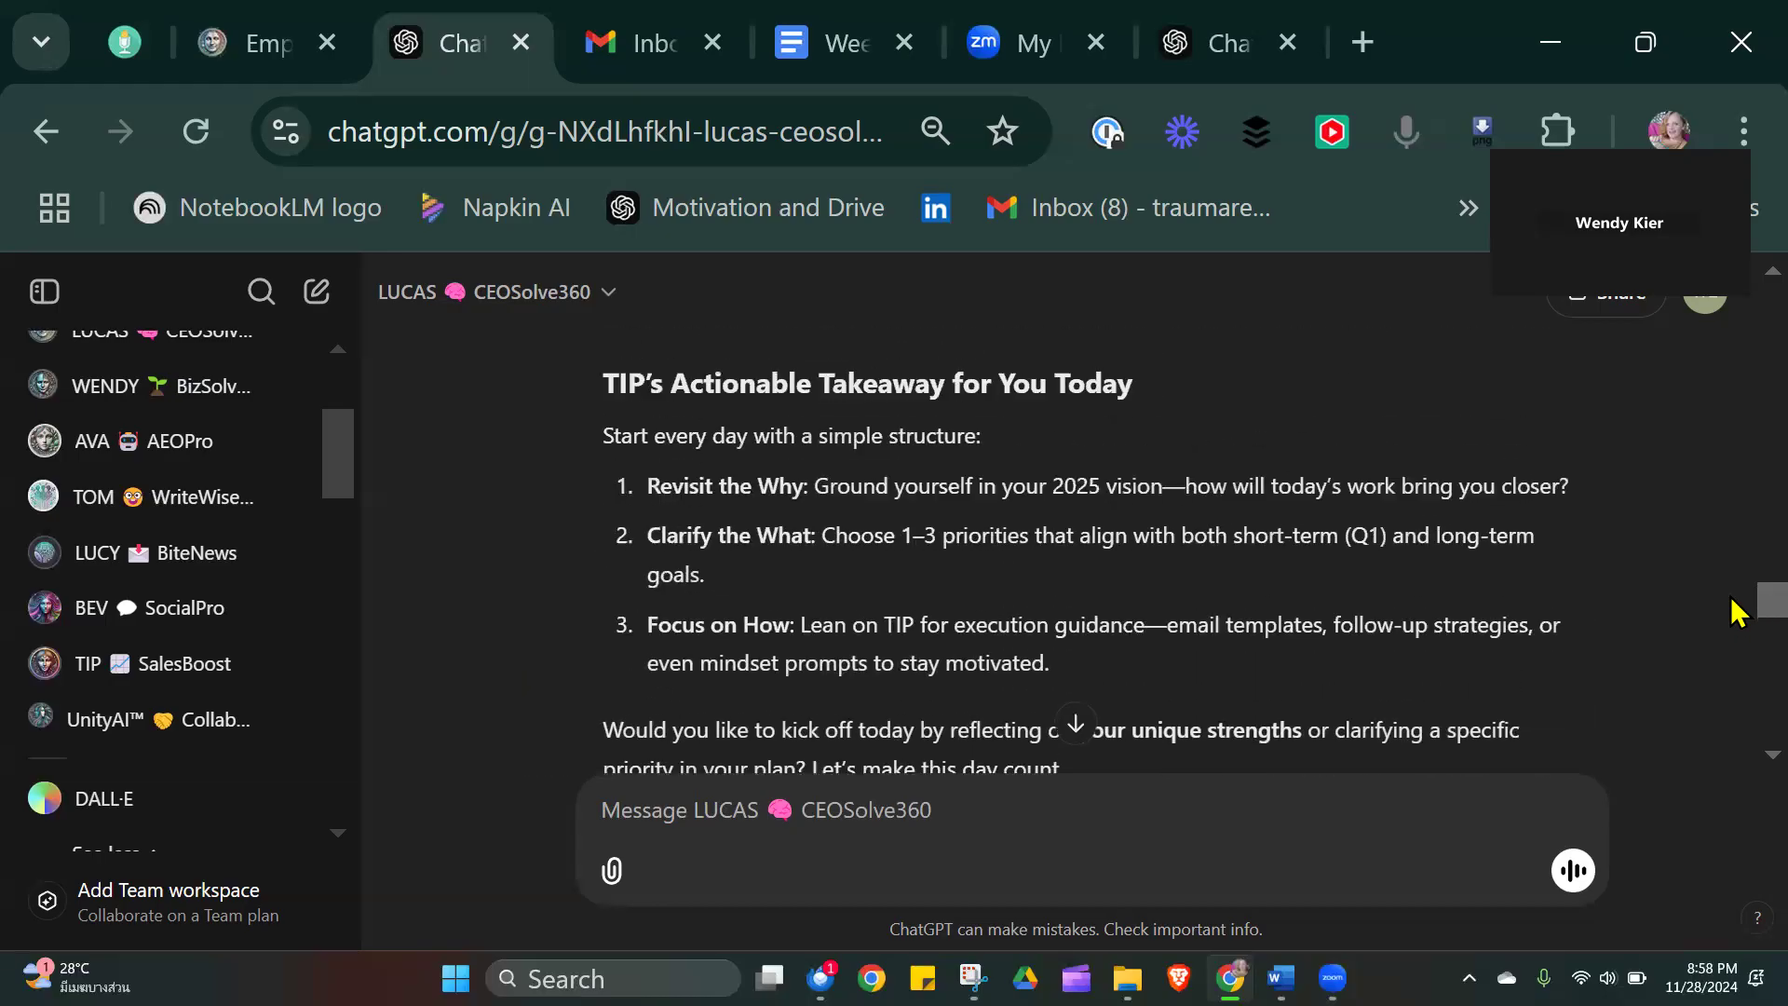